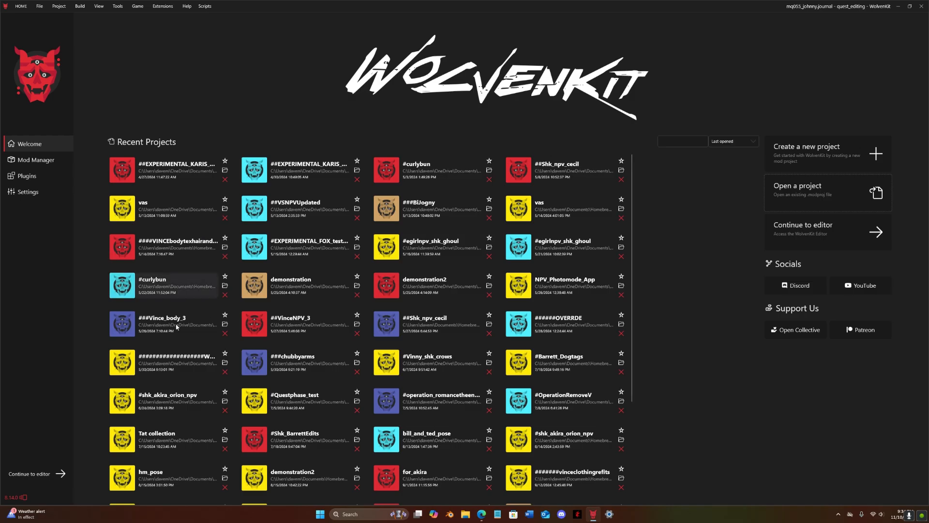
Step: Open the existing project eliza_npv_demo.cpmodproj from its folder in Homebrewed Mods
click(559, 171)
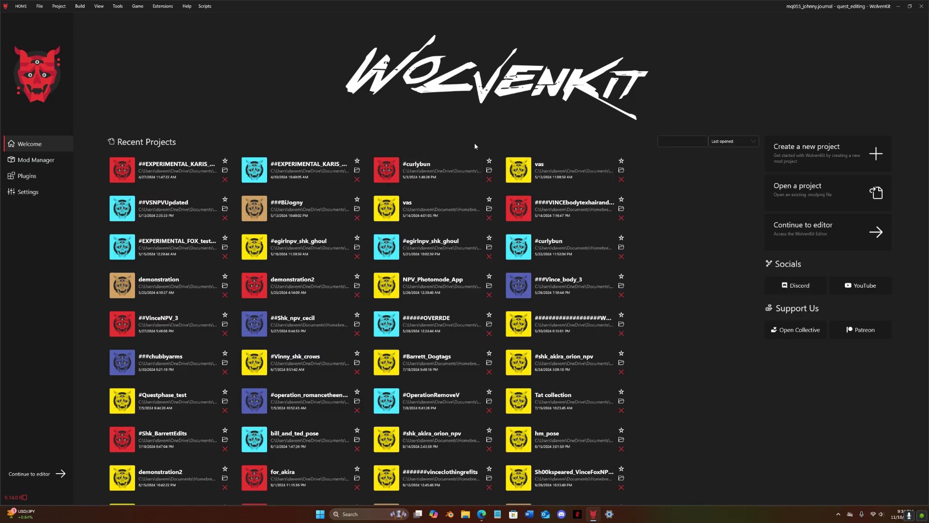
click(797, 194)
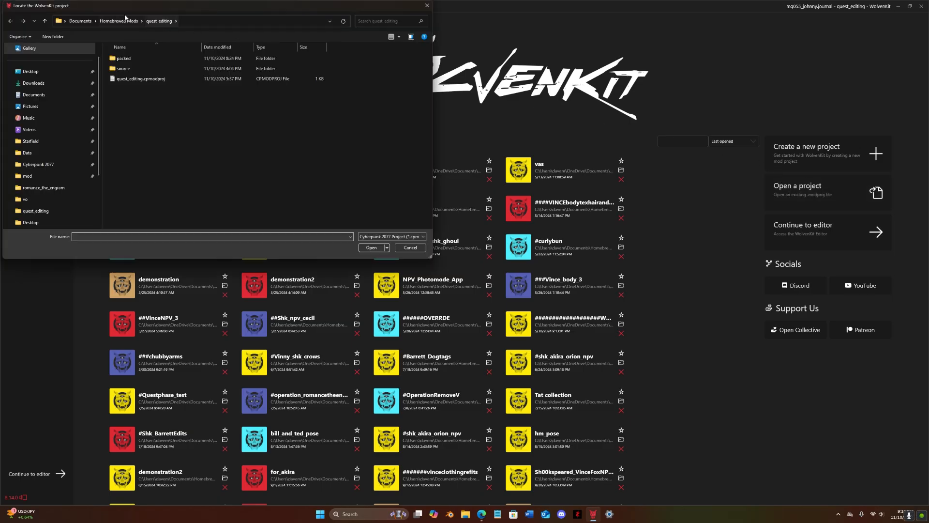
click(115, 21)
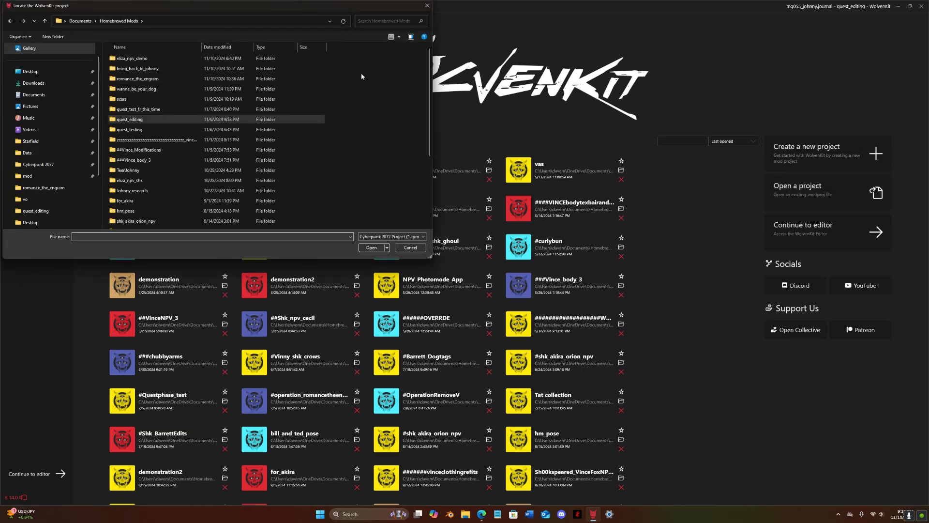
double_click(138, 59)
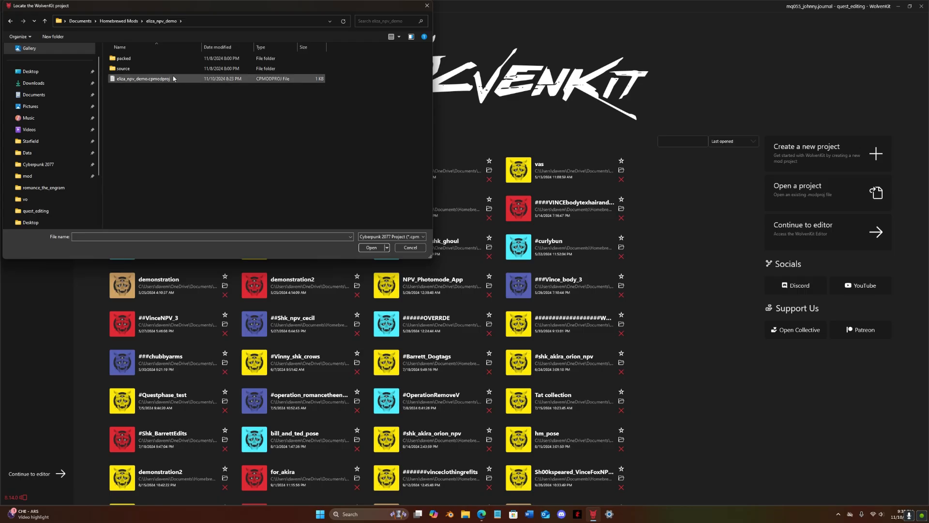
double_click(152, 81)
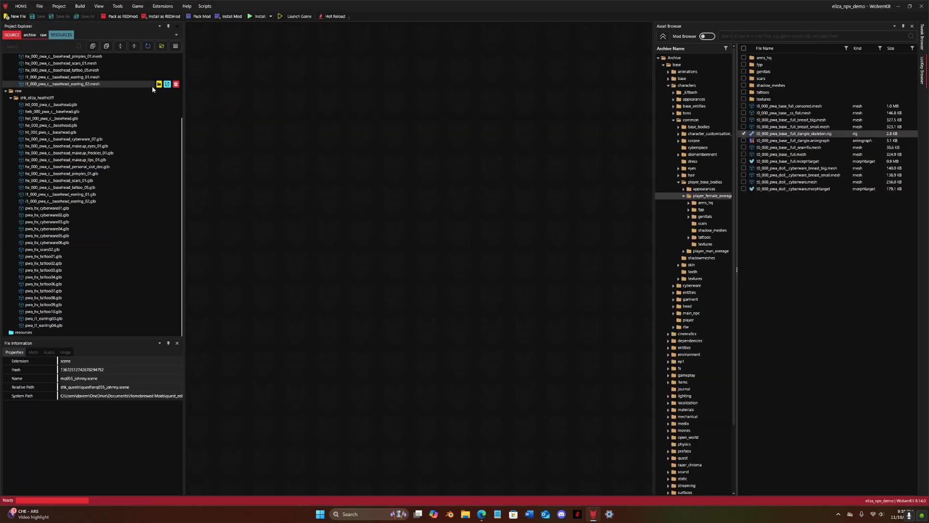
Step: Create a head_parts folder on disk inside the archive's shk_eliza_heathcliff folder, using File Explorer
scroll(128, 147, up, 4)
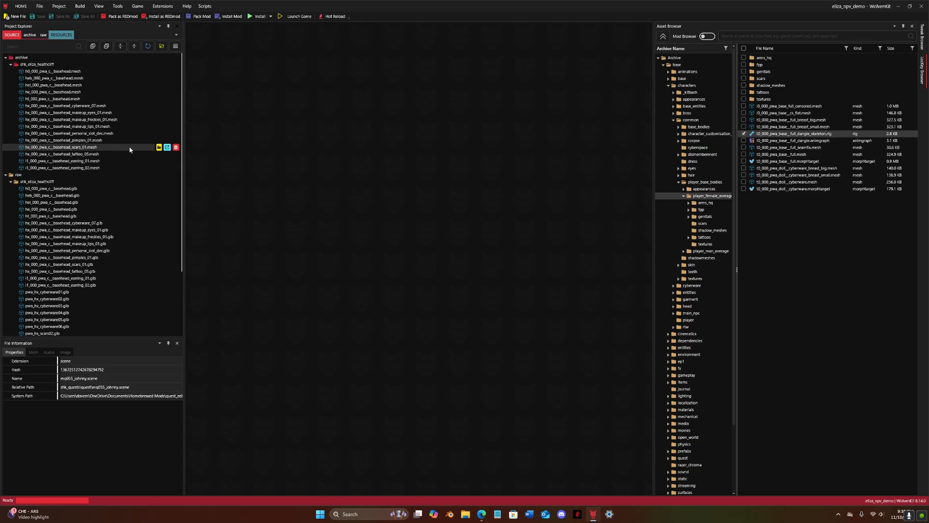
click(11, 182)
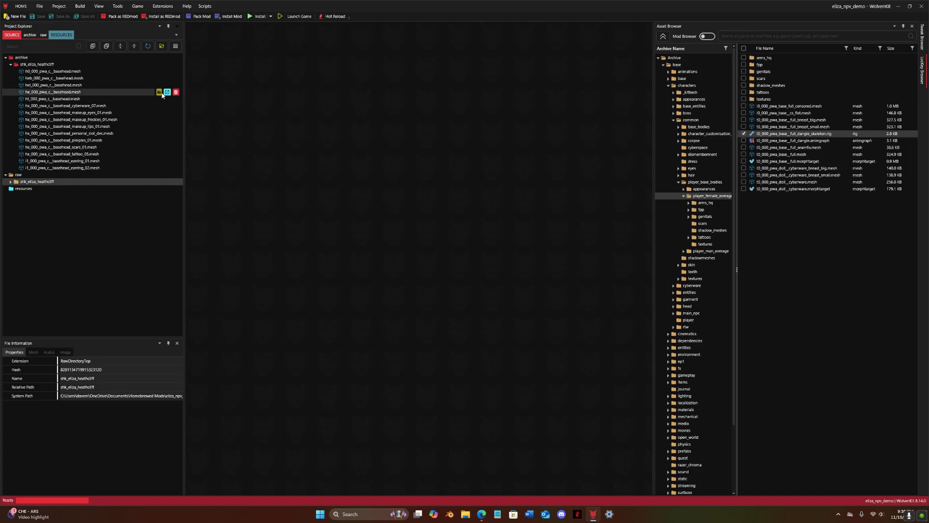
click(159, 93)
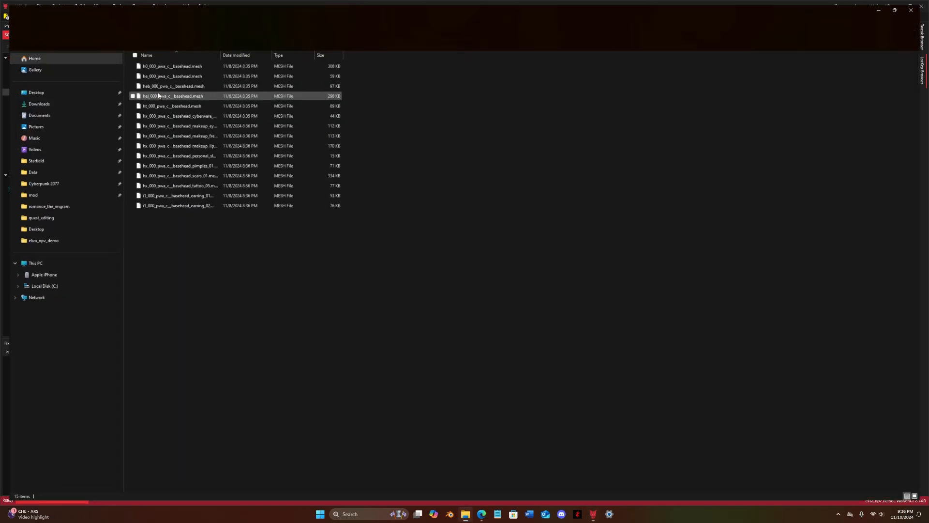
right_click(397, 297)
mouse_move(414, 353)
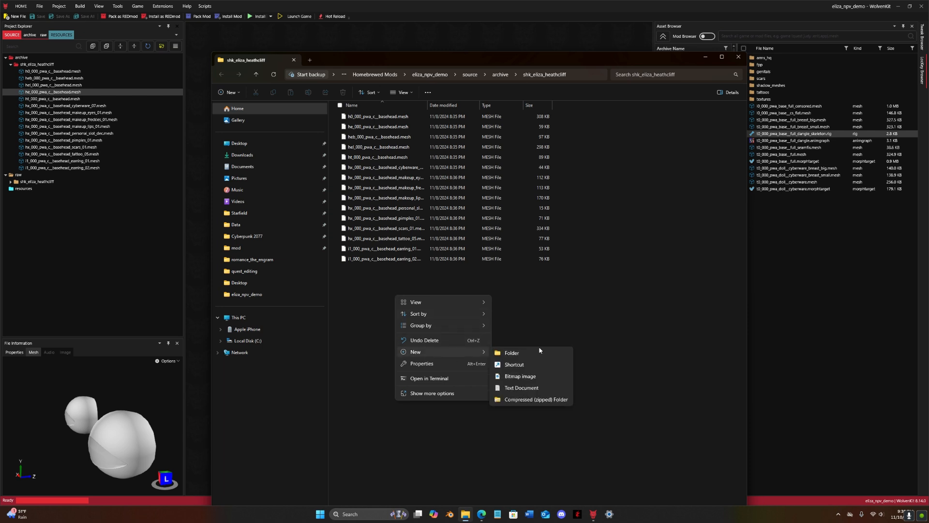
click(539, 349)
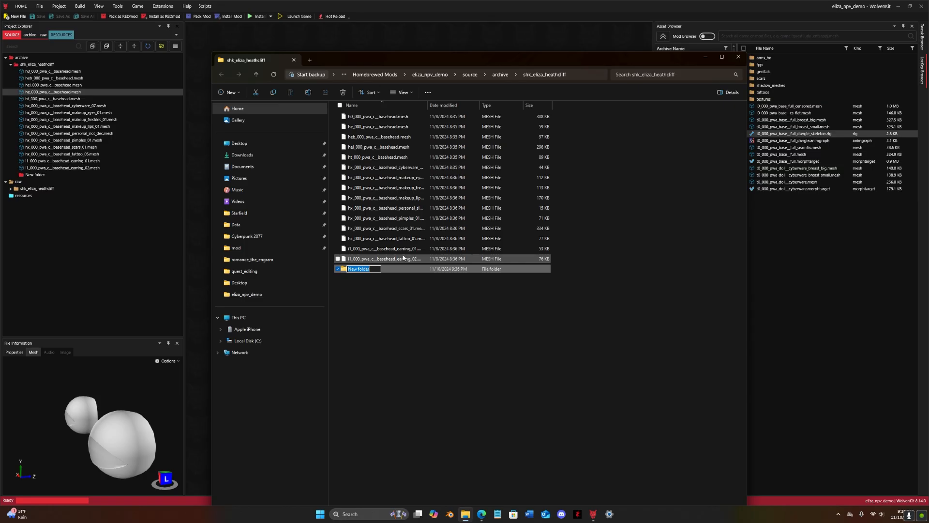
text(head_parts)
key(Return)
click(541, 407)
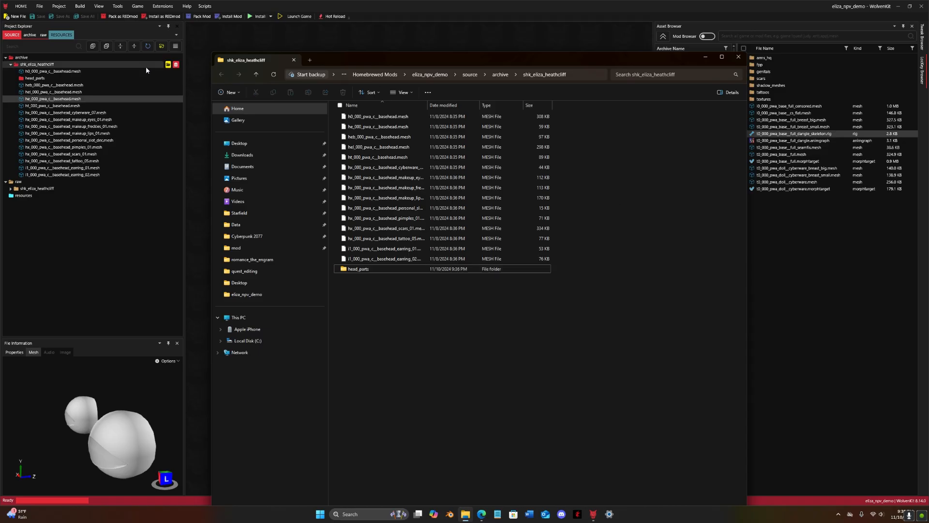
Step: Move the head mesh files in the archive's shk_eliza_heathcliff folder into the head_parts folder
click(84, 251)
click(54, 85)
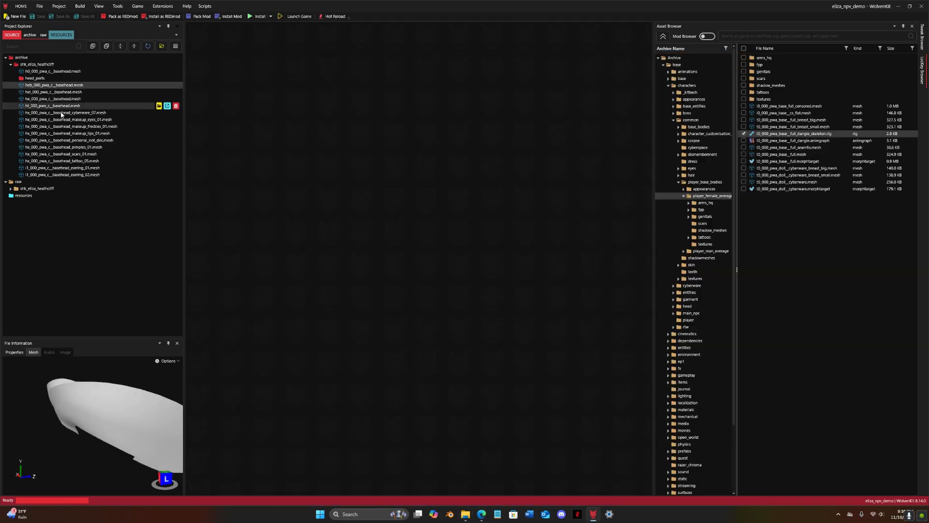
shift+click(57, 175)
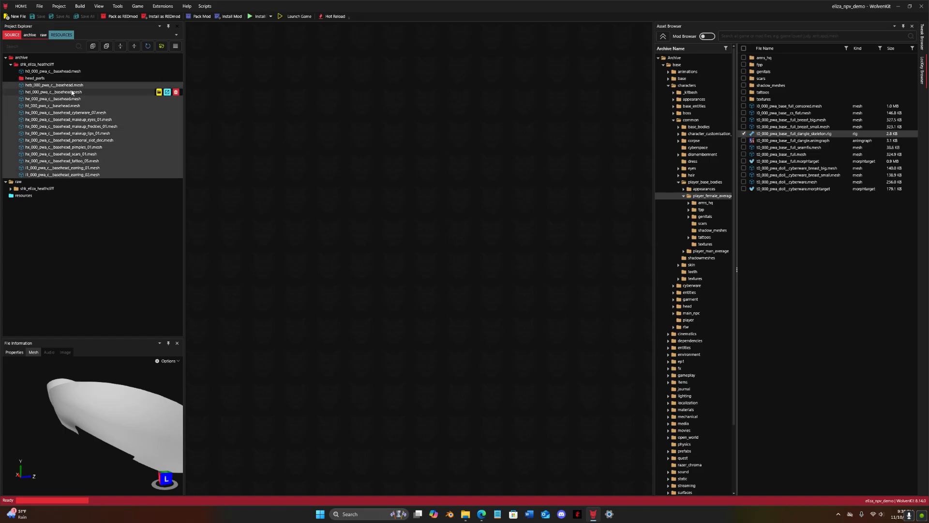
drag(75, 134, 72, 82)
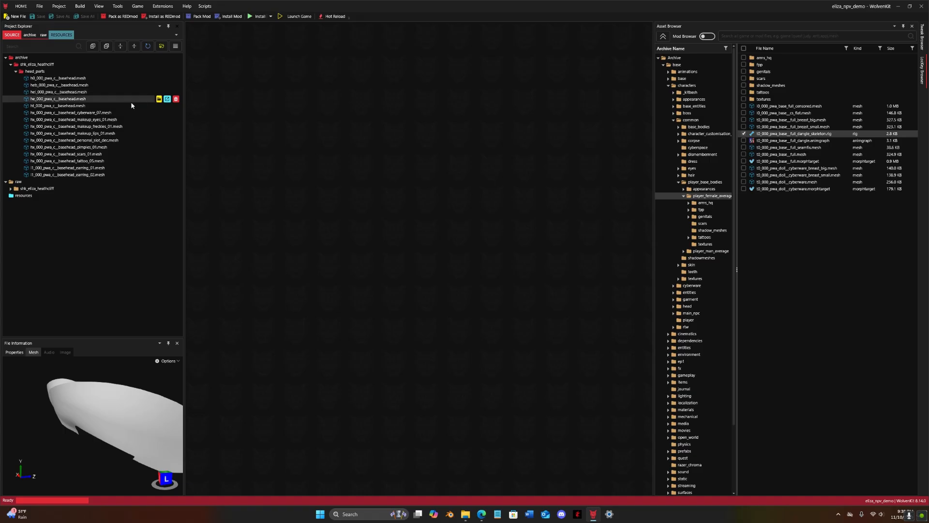
Step: Switch to File Explorer and create a folder named paperwork next to head_parts in shk_eliza_heathcliff
mouse_move(466, 514)
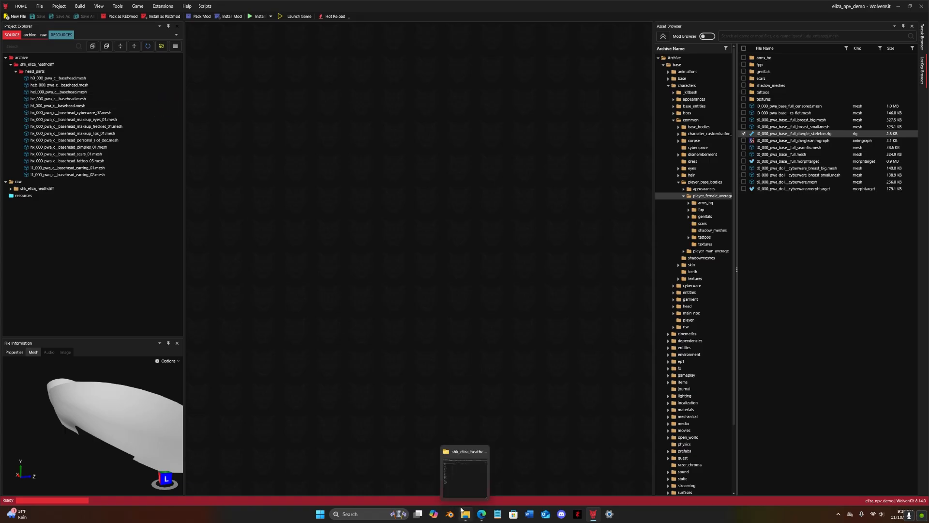
click(464, 480)
click(501, 75)
double_click(367, 117)
right_click(384, 146)
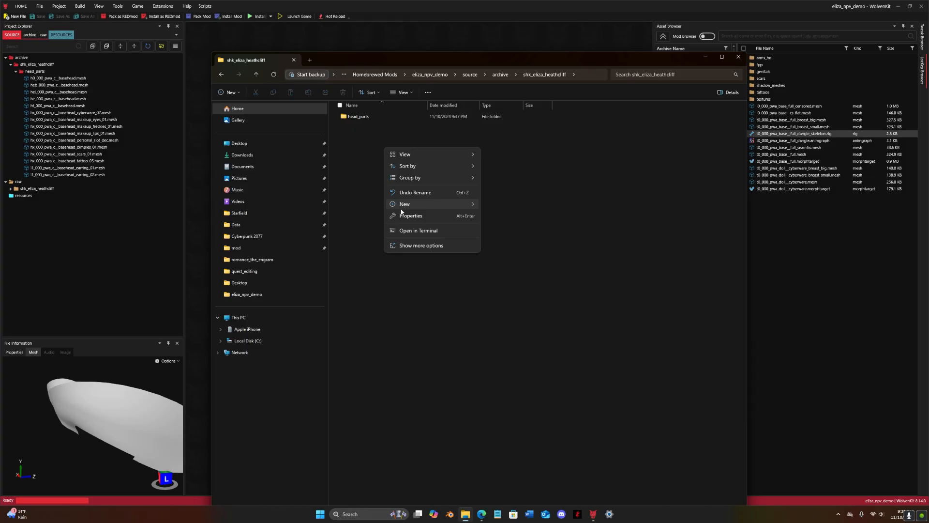
mouse_move(406, 209)
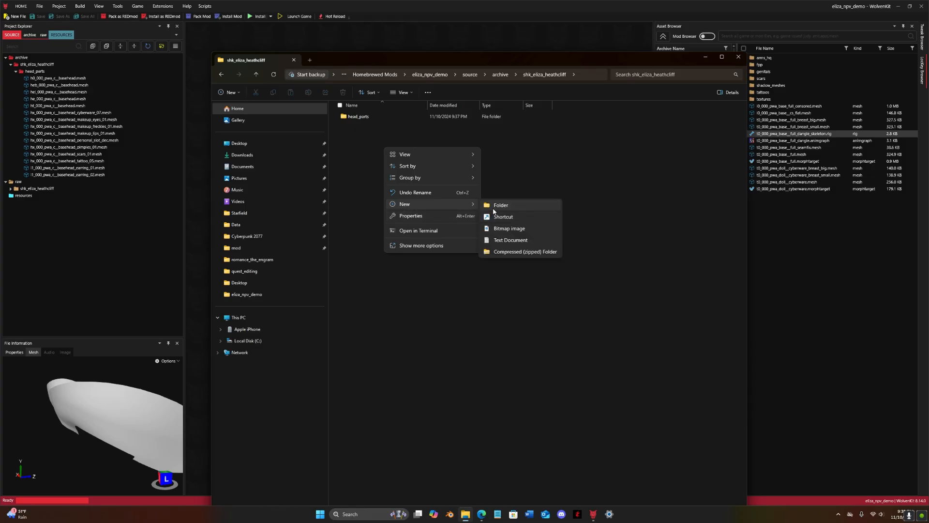
click(488, 204)
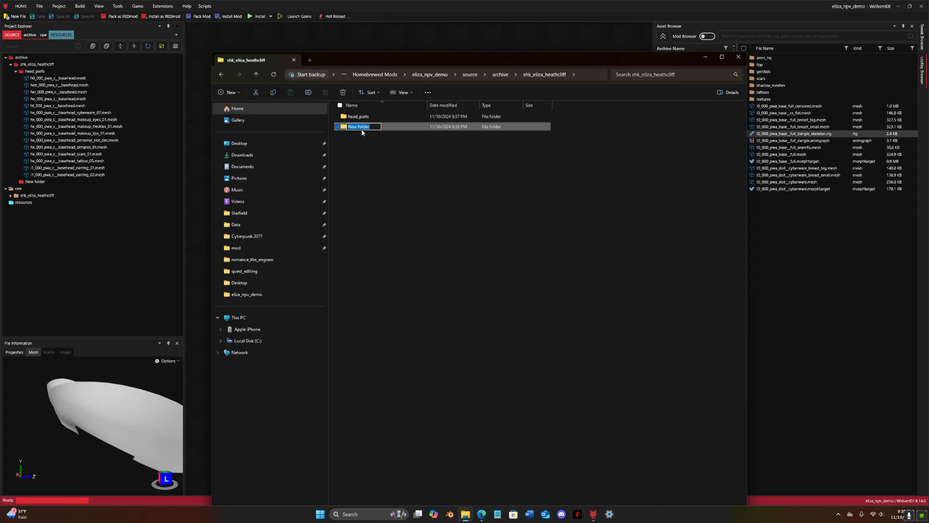
text(paperwork)
key(Return)
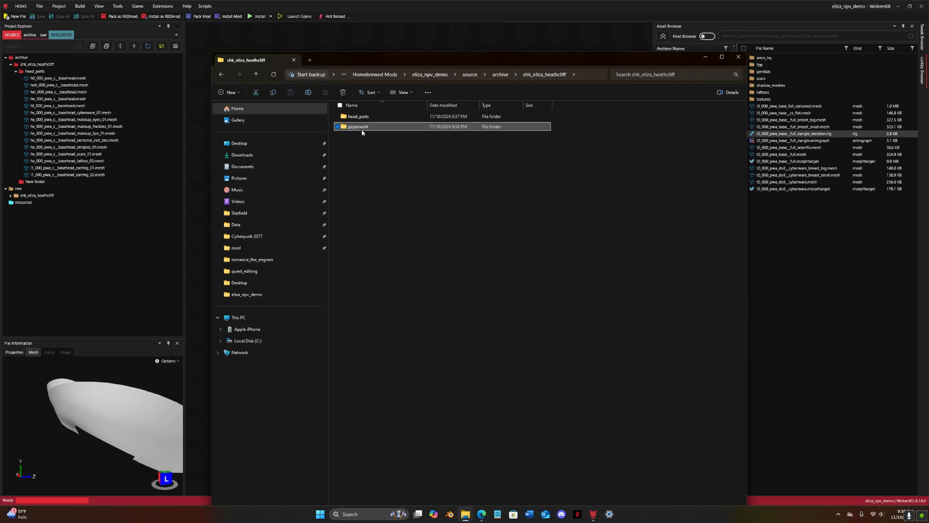
click(392, 161)
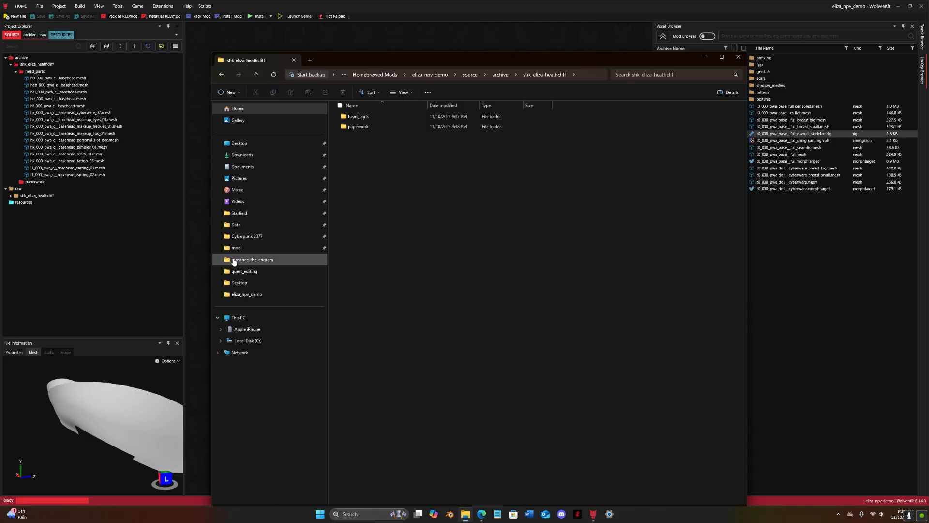
Step: Switch to the browser and download the FV APP & Ent - WolvenKit Workflow file from the NPV resources page
click(482, 514)
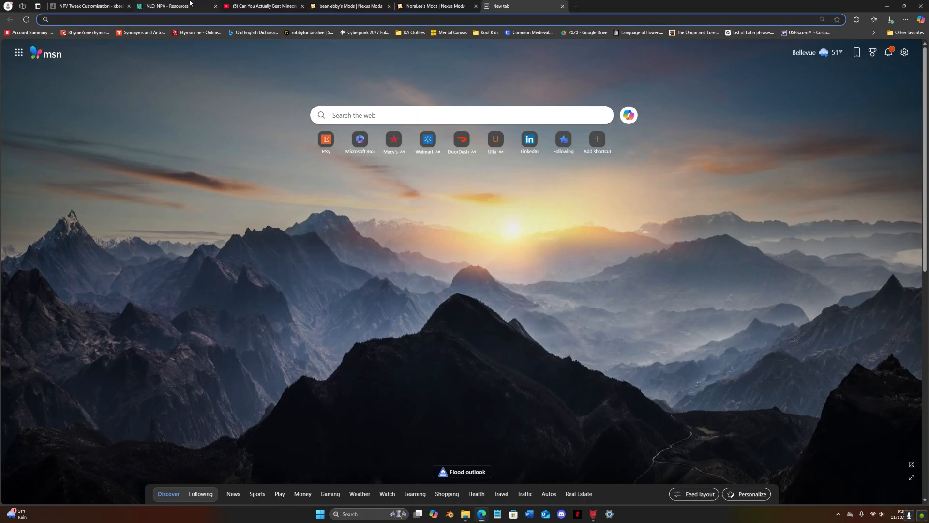
click(206, 6)
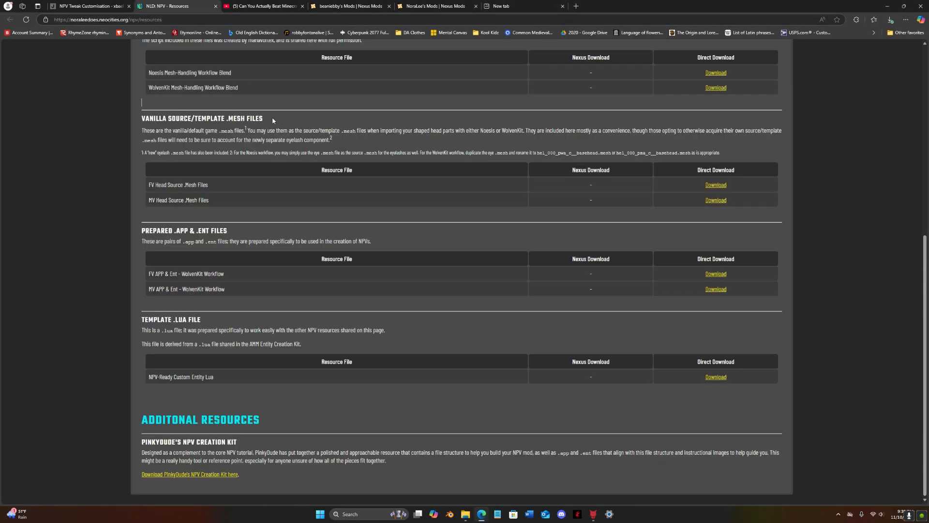
drag(142, 231, 201, 252)
click(132, 231)
drag(151, 226, 142, 231)
click(716, 273)
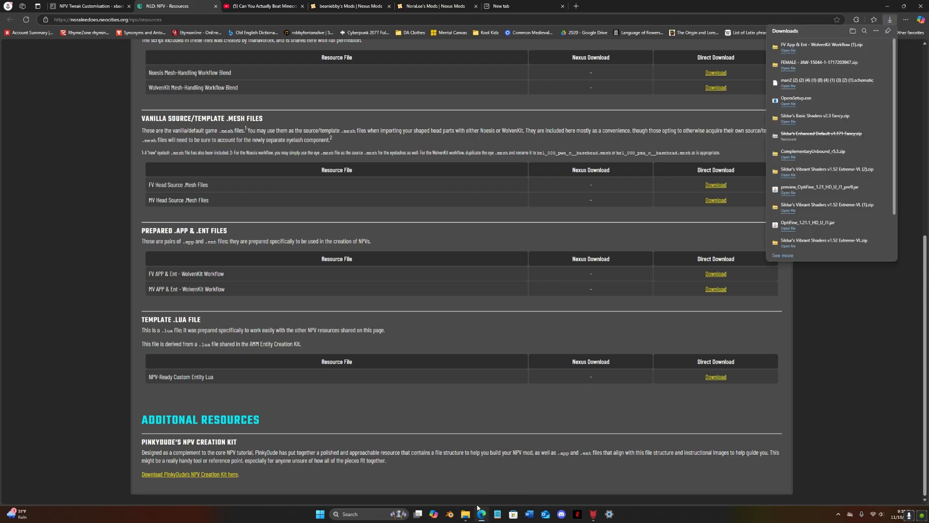
Step: Return to File Explorer and open the inner folder of the downloaded FV App & Ent - WolvenKit Workflow zip in a separate tab
click(593, 514)
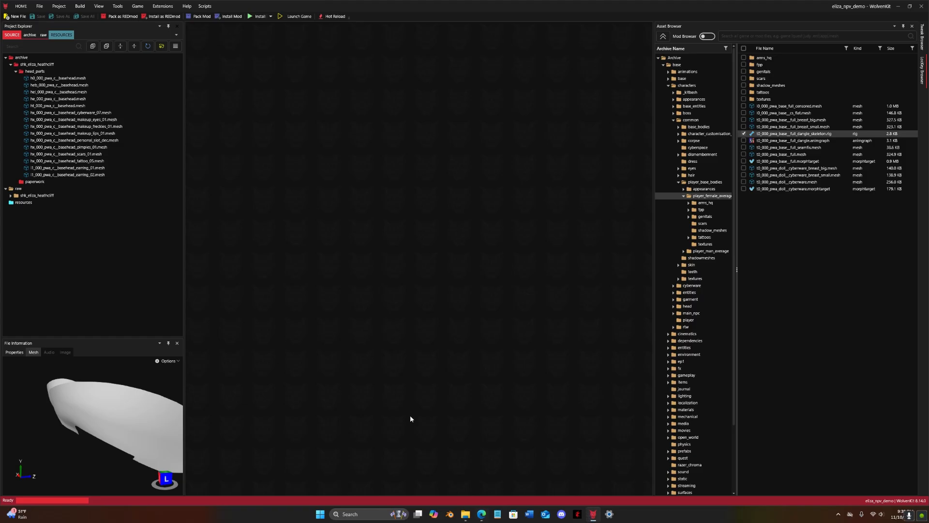
click(467, 514)
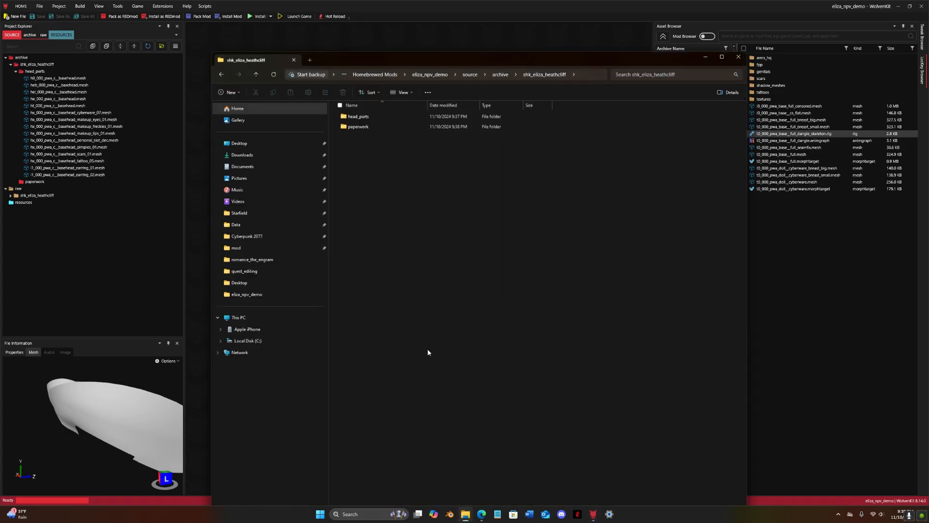
click(310, 60)
click(242, 155)
double_click(385, 126)
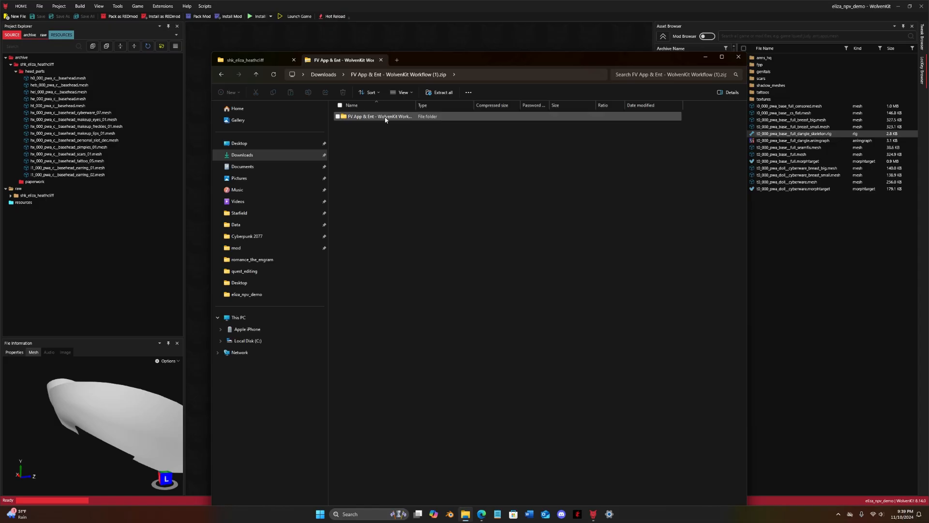
double_click(378, 118)
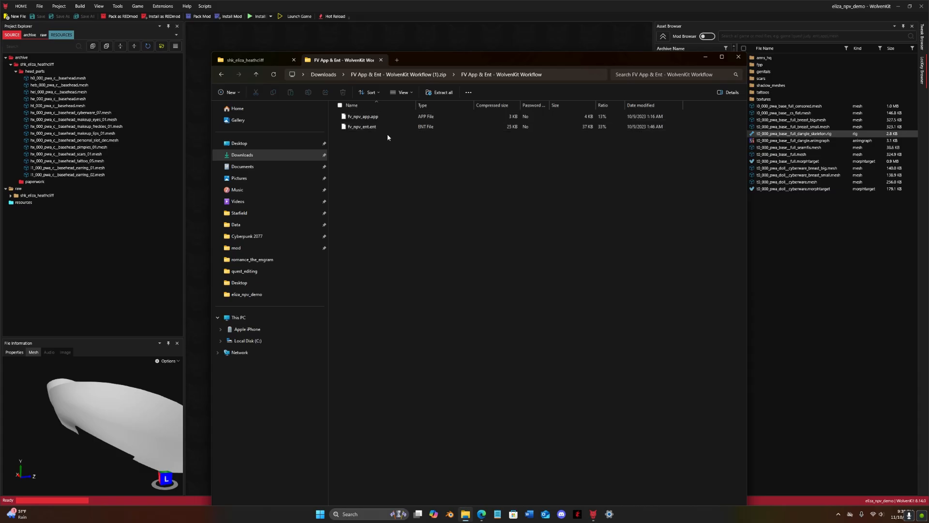
Step: Copy fv_npv_app.app and fv_npv_ent.ent from the zip into the project's paperwork folder, arranging the two folder windows side by side
key(ctrl+a)
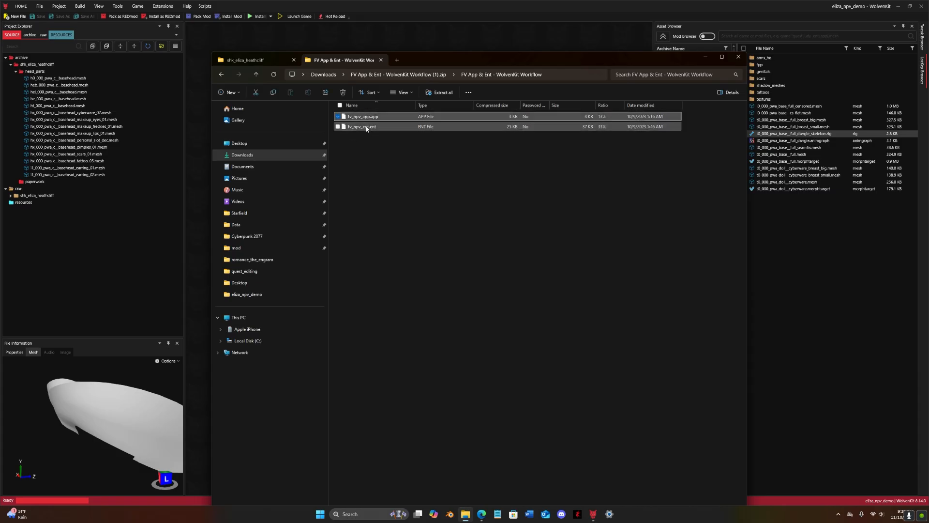
drag(246, 60, 269, 34)
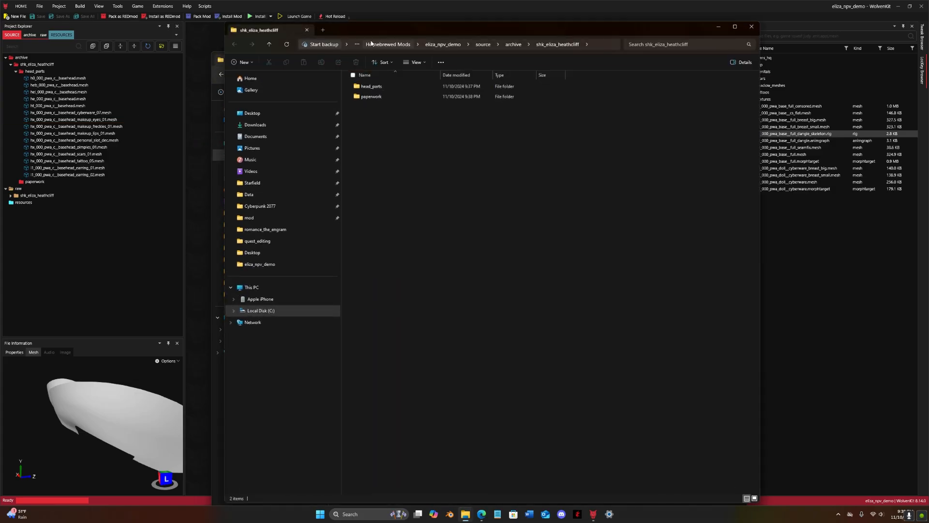
drag(413, 29, 558, 159)
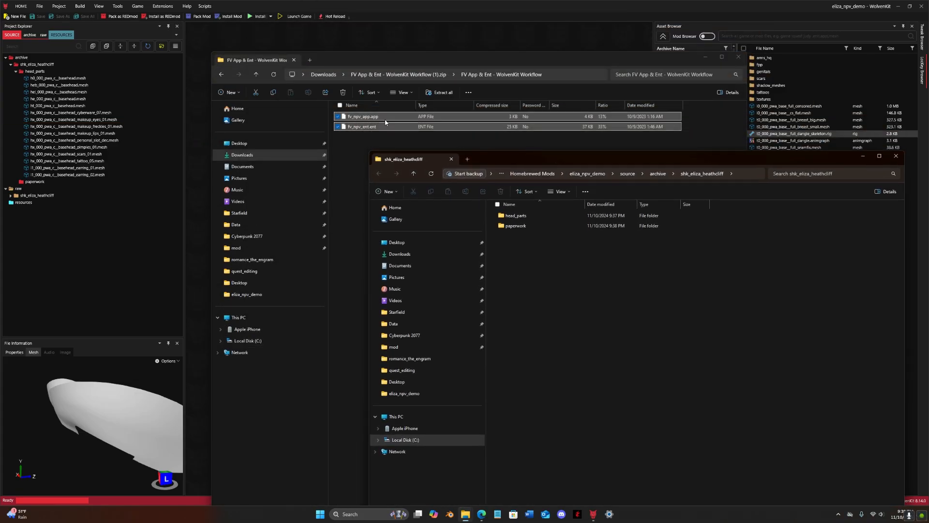
drag(365, 128, 587, 175)
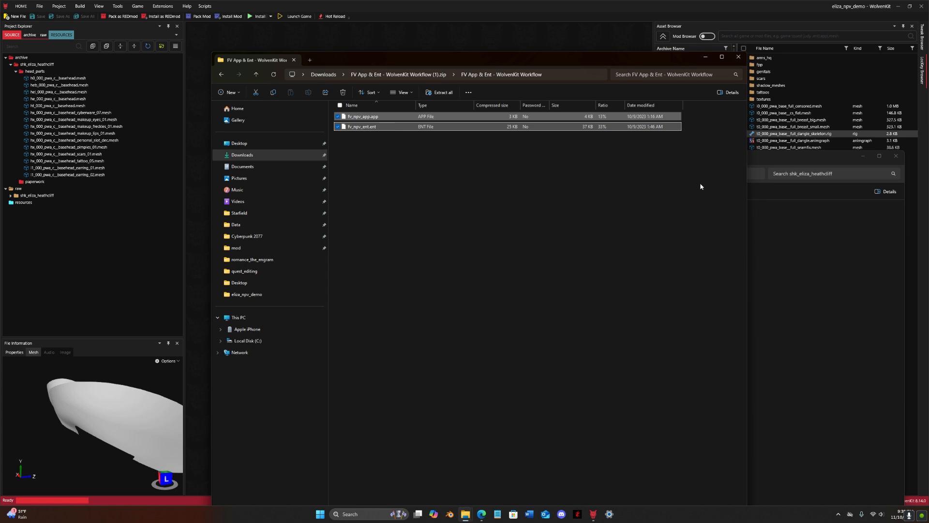
drag(770, 158, 792, 211)
drag(573, 60, 336, 93)
drag(566, 213, 683, 171)
drag(264, 160, 684, 233)
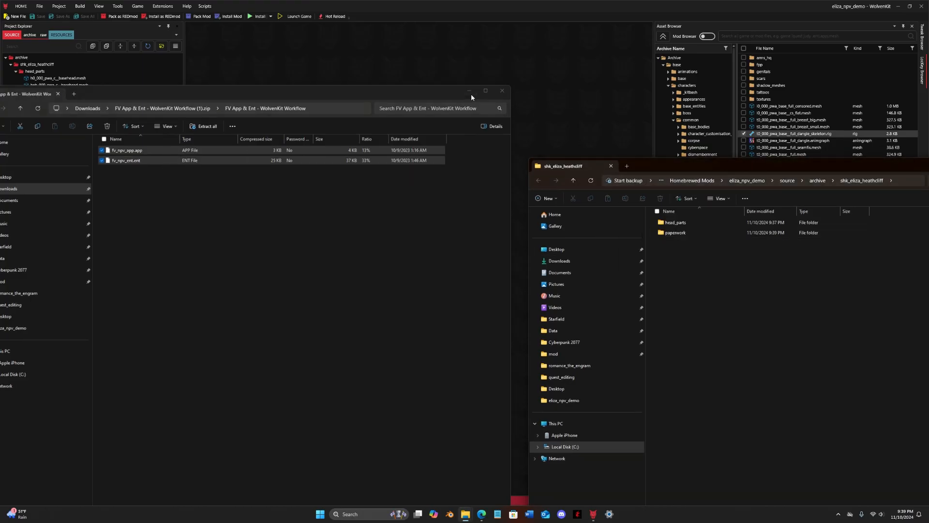
click(471, 92)
drag(893, 165, 732, 161)
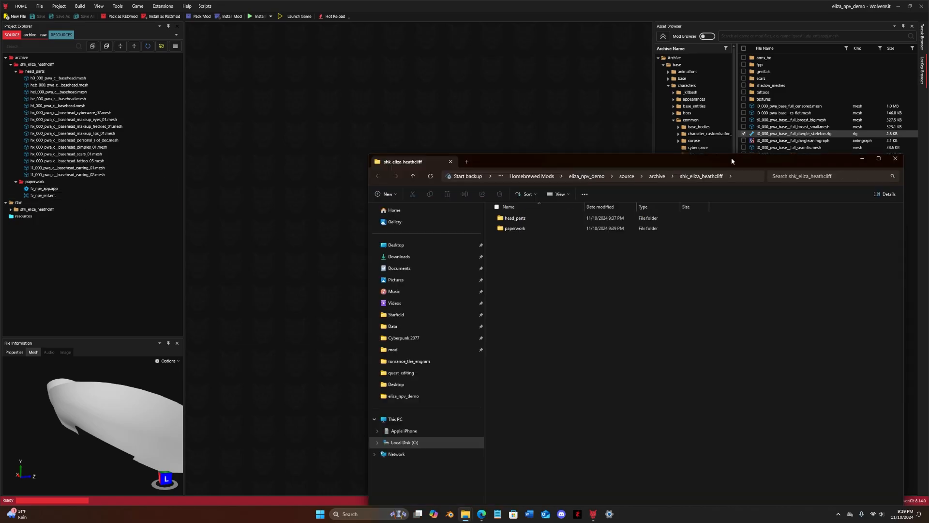
click(862, 159)
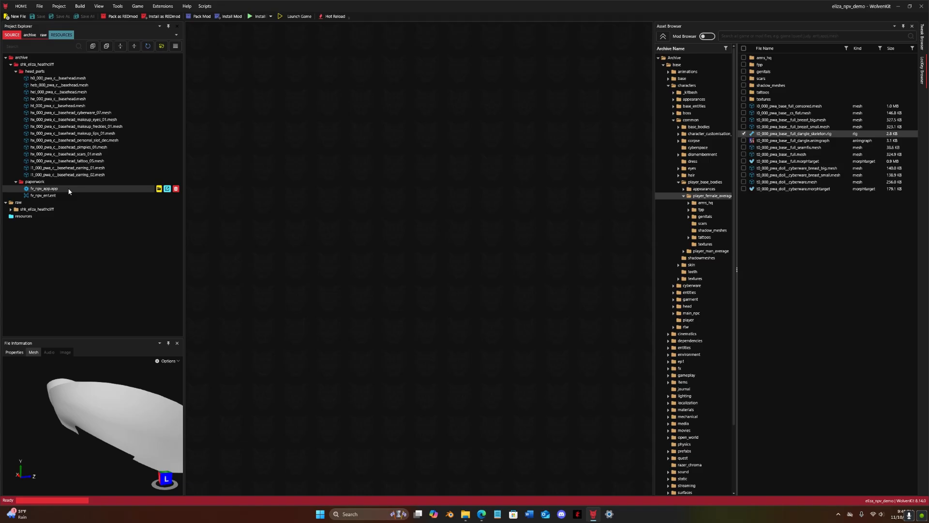
Step: Rename fv_npv_app.app in the paperwork folder to eliza_heathcliff.app
right_click(57, 191)
right_click(58, 191)
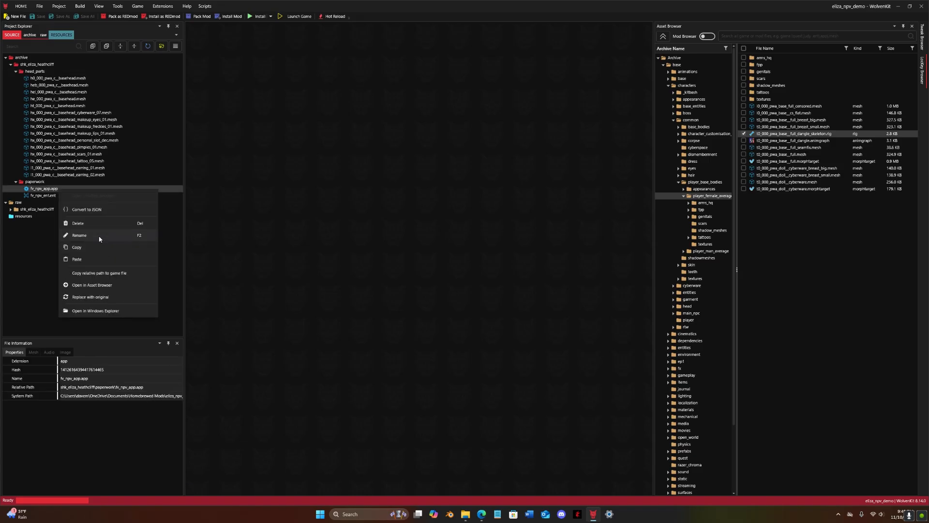
click(100, 239)
text(eliza_hea)
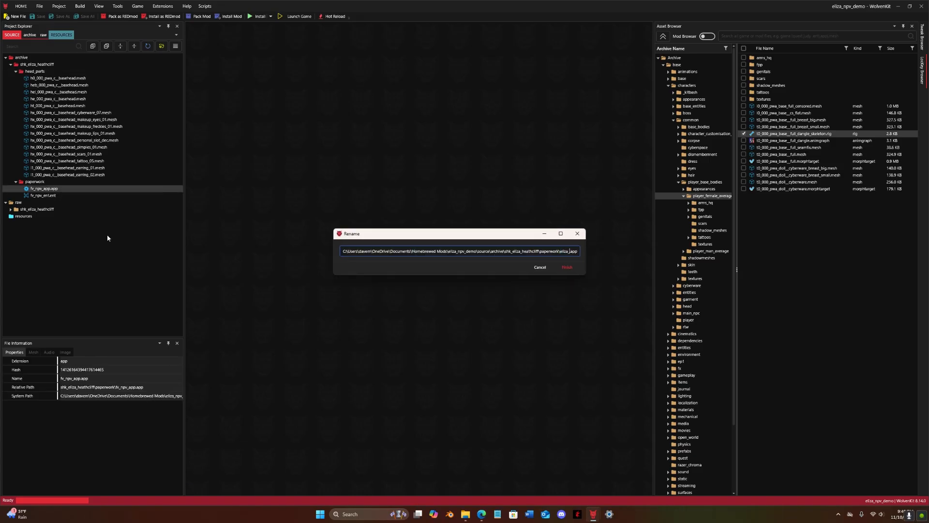
text(thcliff)
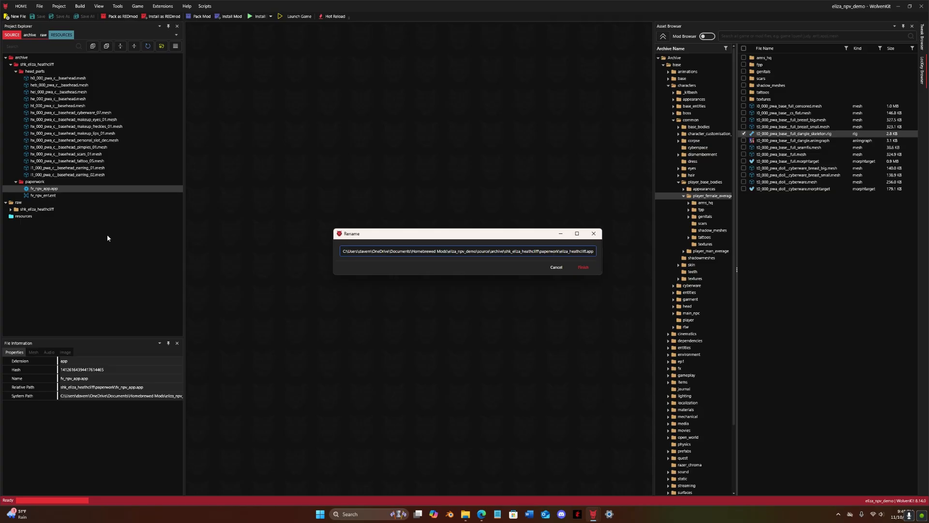
click(584, 268)
Step: Rename fv_npv_ent.ent in the paperwork folder to eliza_heathcliff.ent
click(97, 195)
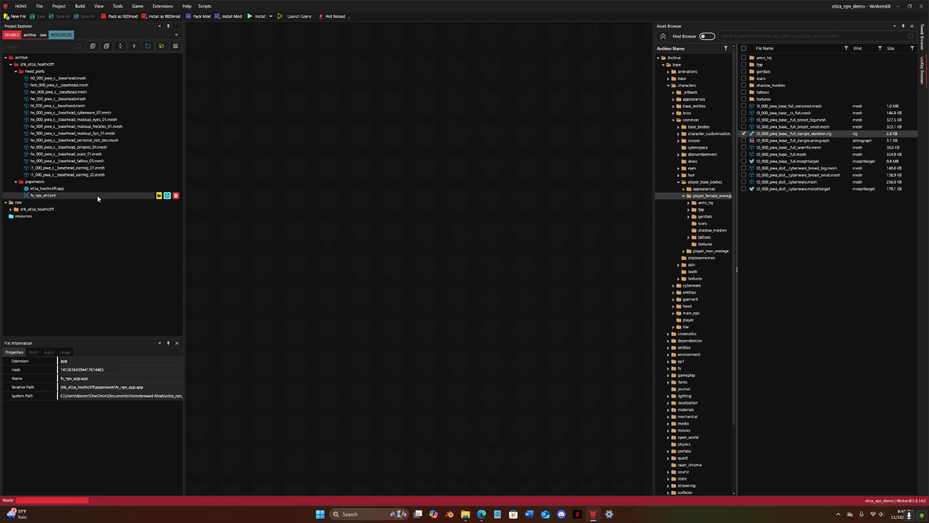
right_click(80, 196)
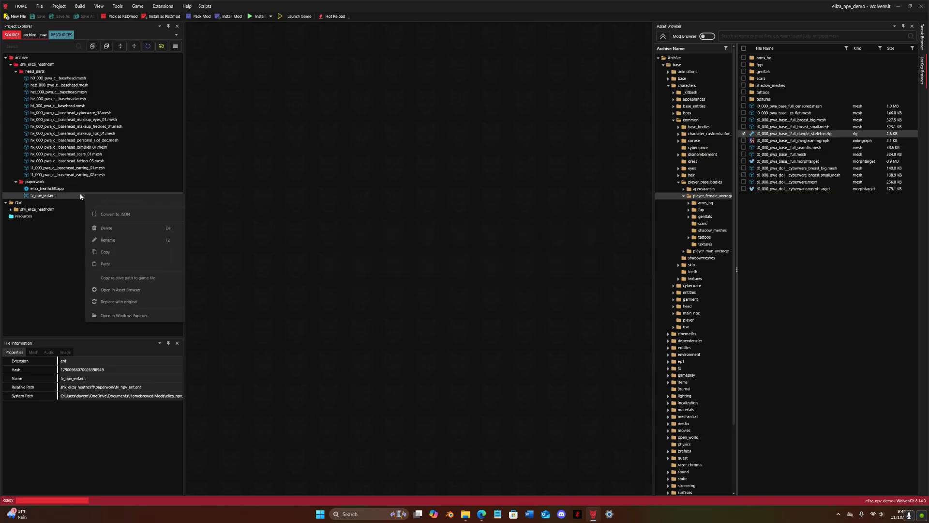
click(115, 241)
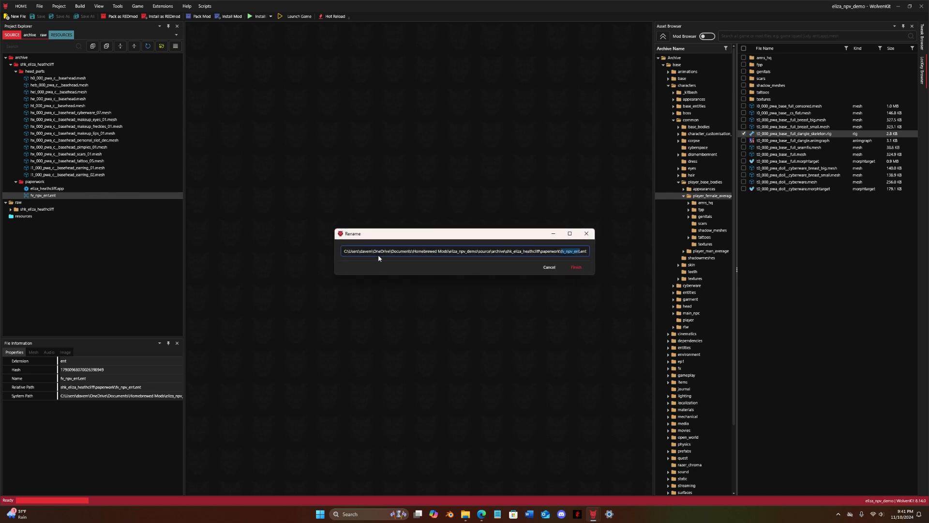
text(eliza)
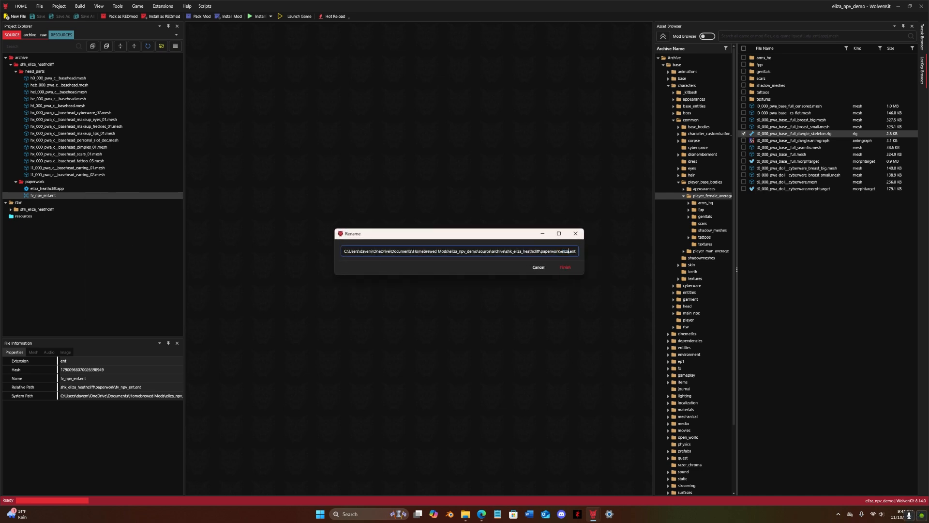
text(_hea)
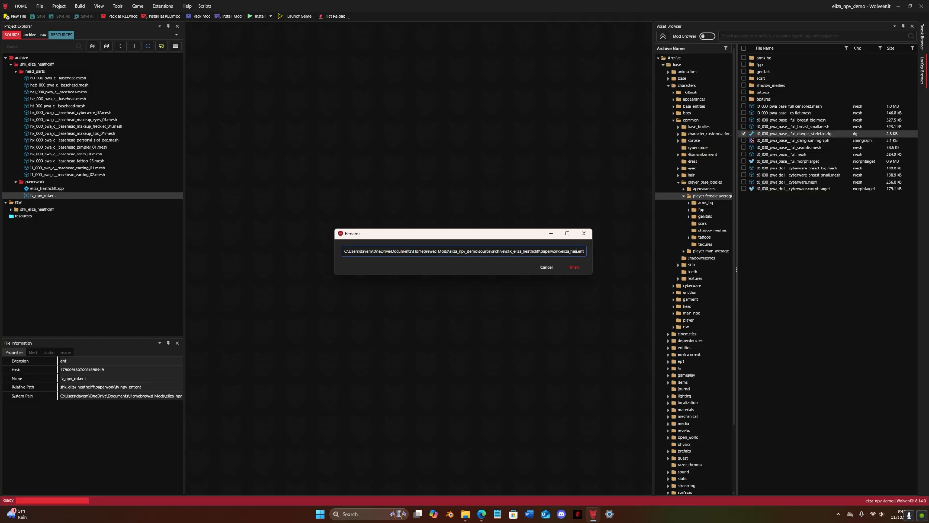
text(thcliff)
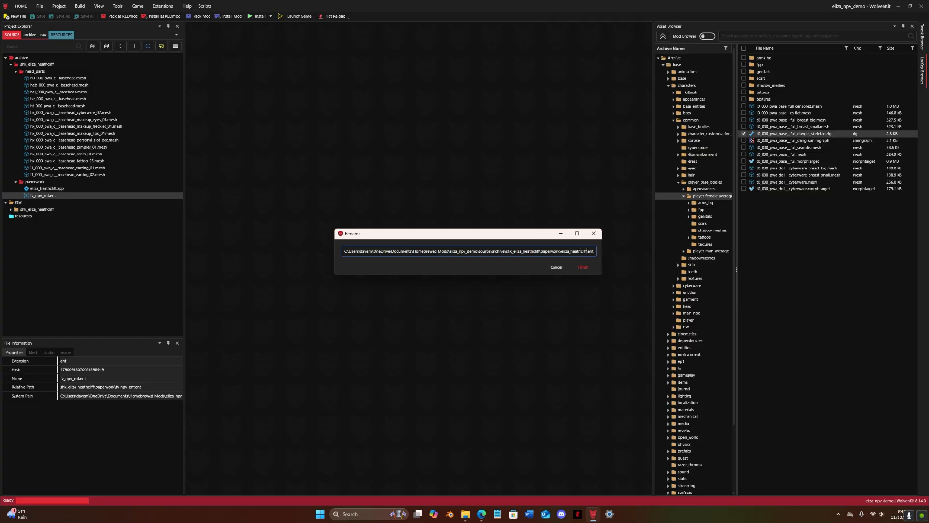
click(590, 268)
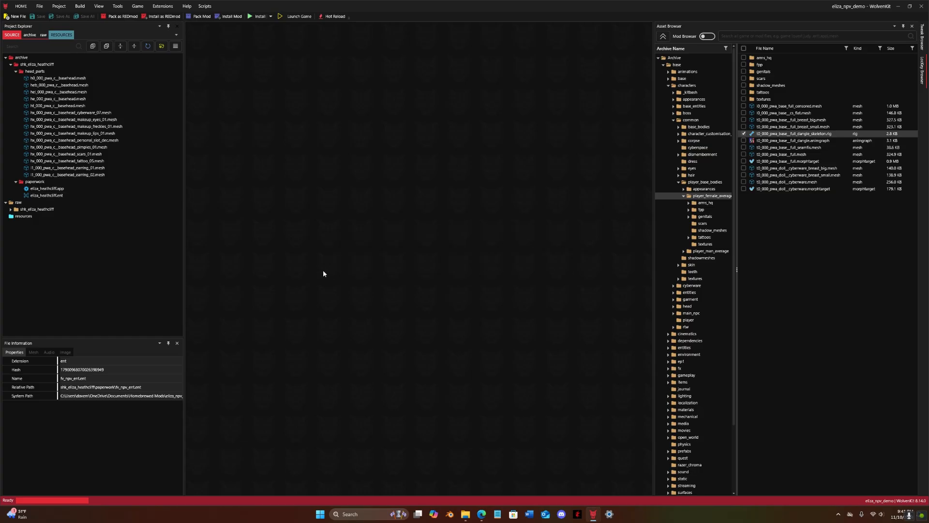
Step: Open eliza_heathcliff.app and expand its appearances array down to the properties of the npv_appearance_00 definition
double_click(99, 188)
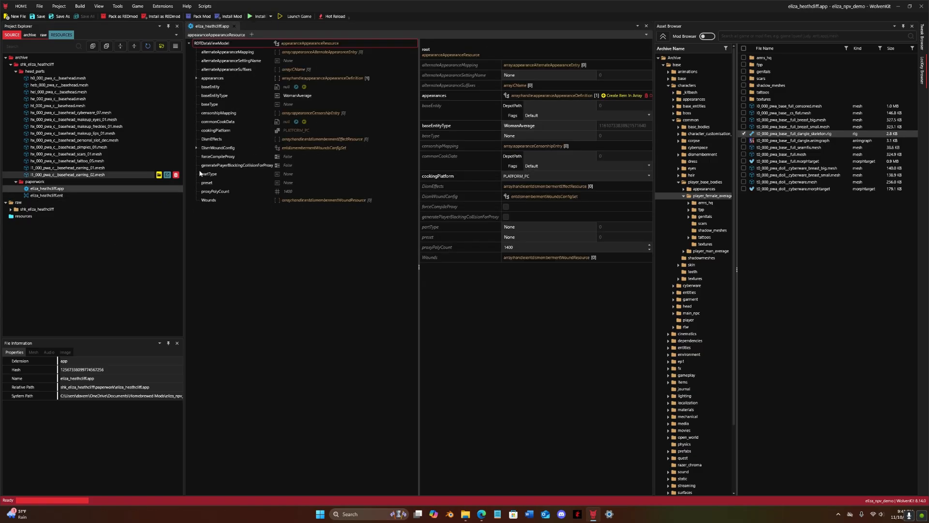
click(197, 78)
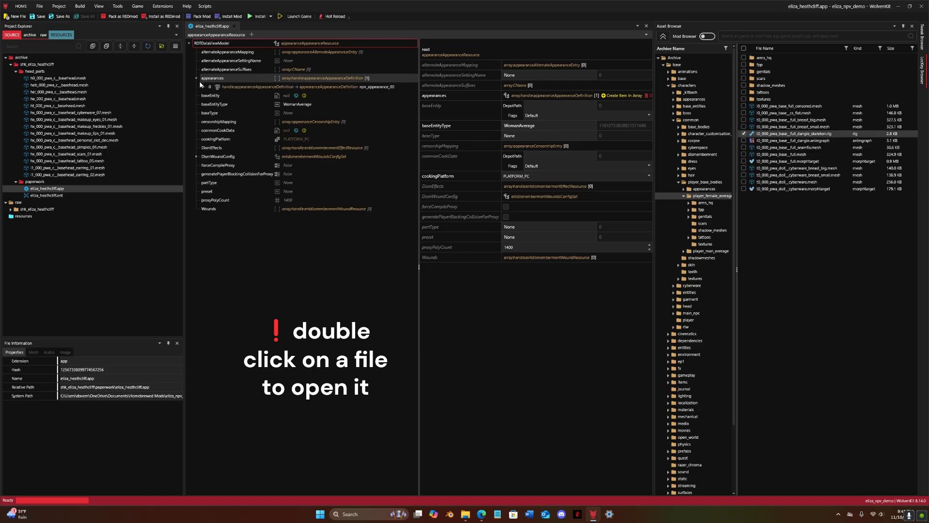
click(196, 79)
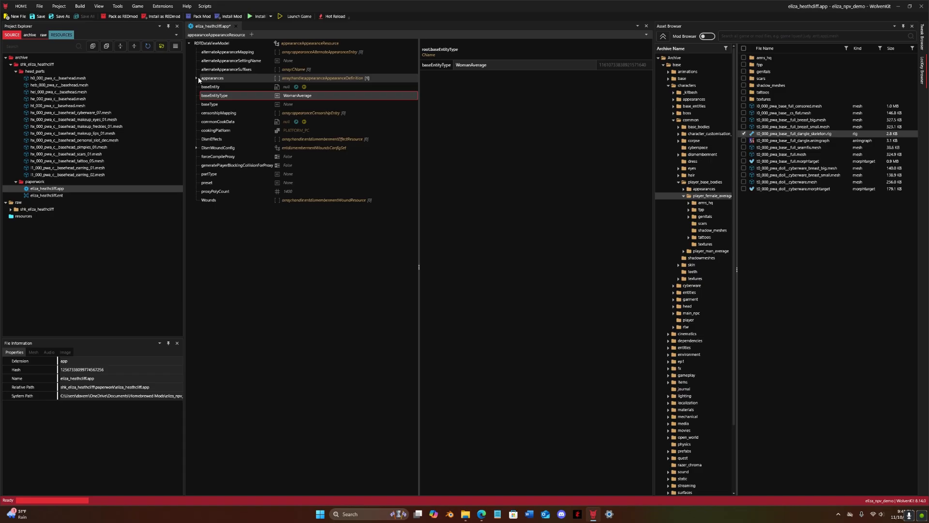
click(198, 78)
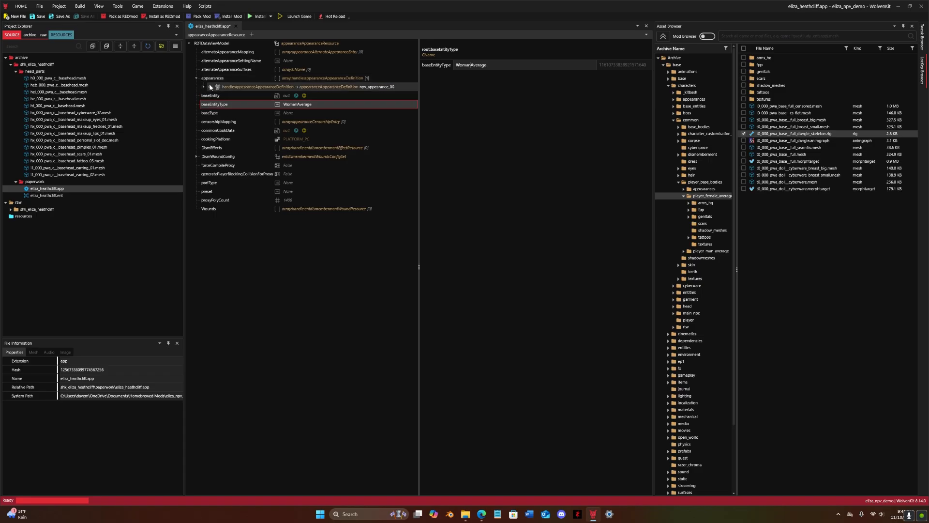
click(203, 87)
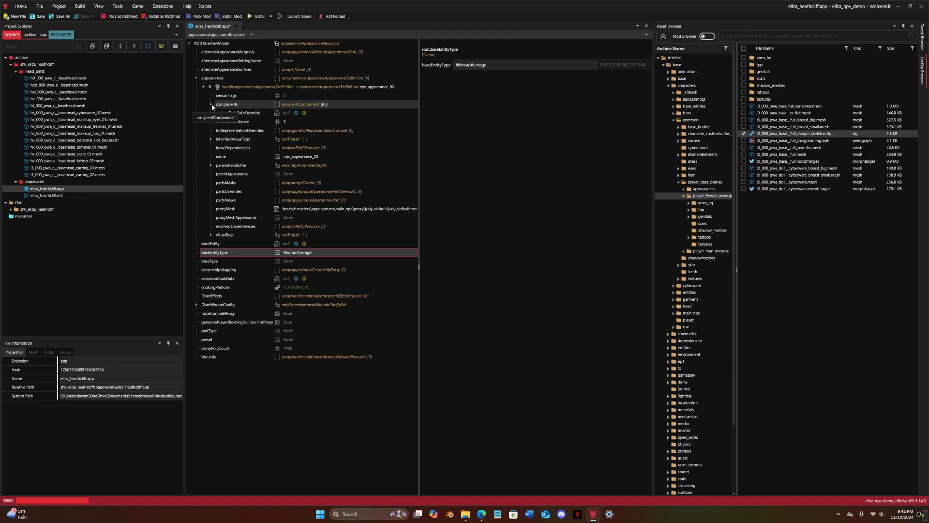
Step: Set the name of the npv_appearance_00 appearance definition to rockergirl
click(261, 87)
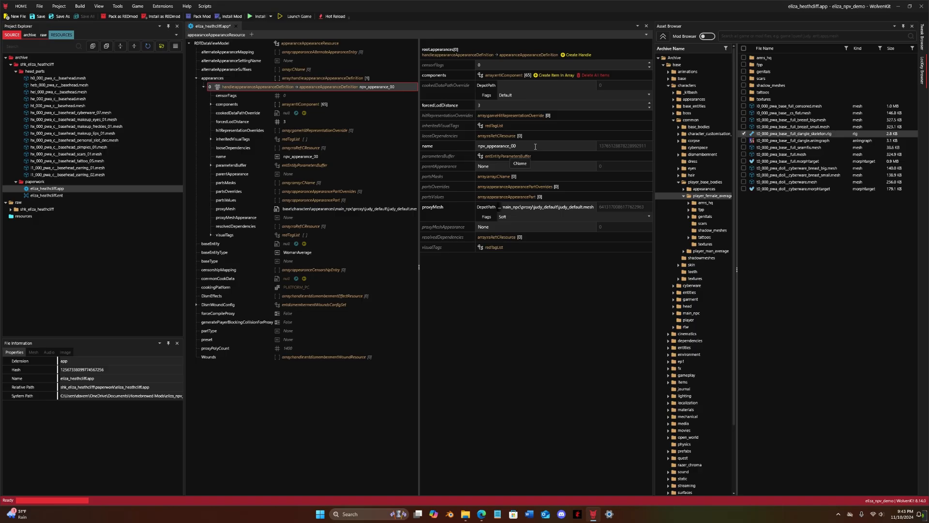
click(204, 86)
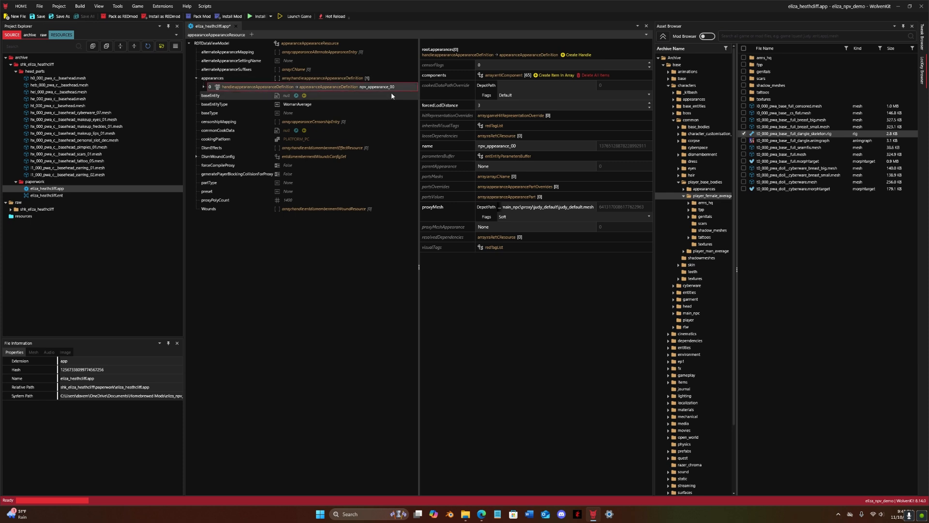
double_click(512, 144)
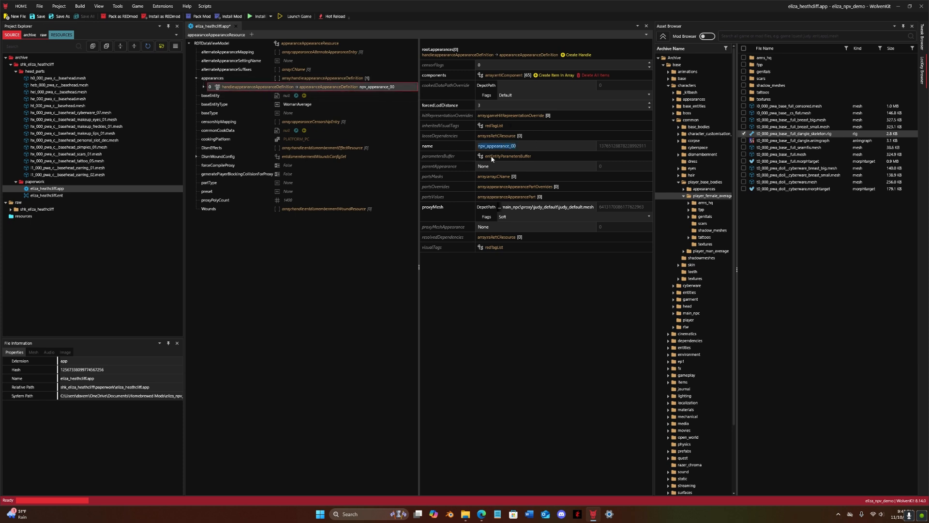
key(BackSpace)
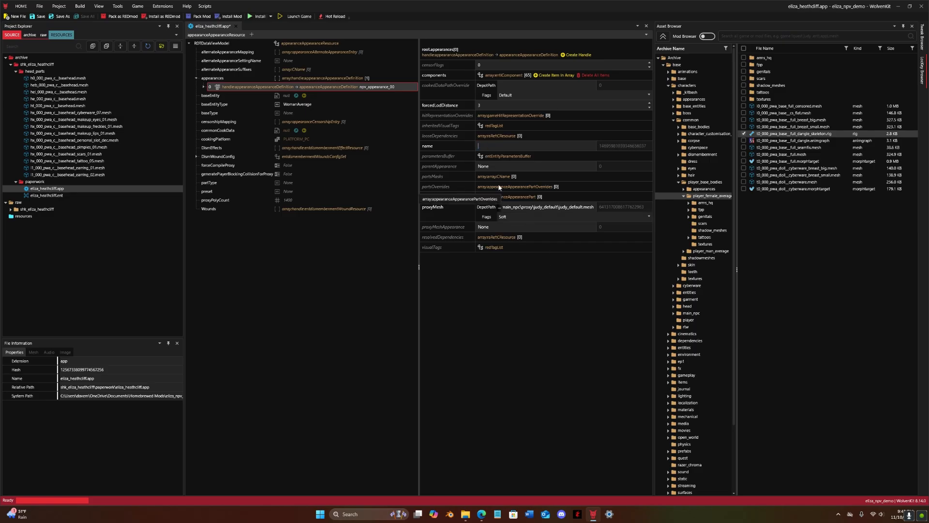
text(rockergirl)
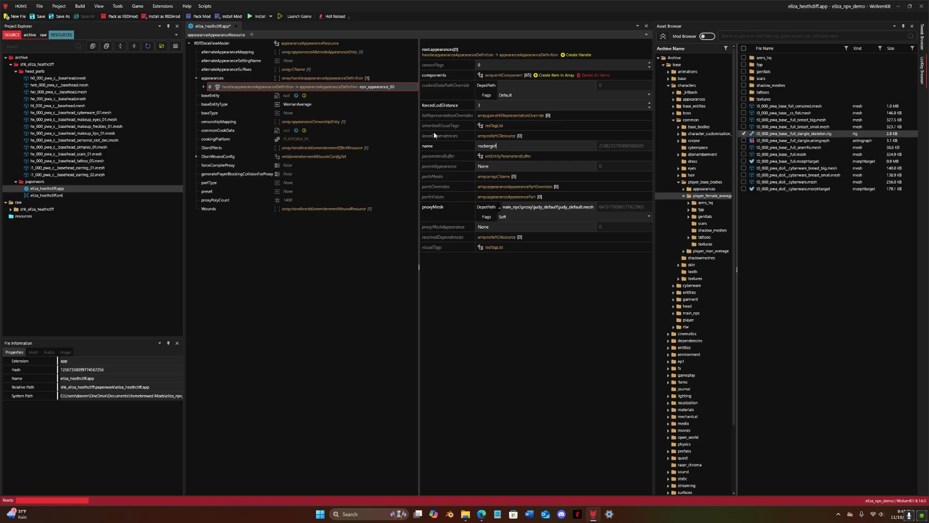
Step: Delete the mesh components npv_component_mesh_02 through npv_component_mesh_50 from the rockergirl appearance's components, keeping npv_component_mesh_01
click(203, 87)
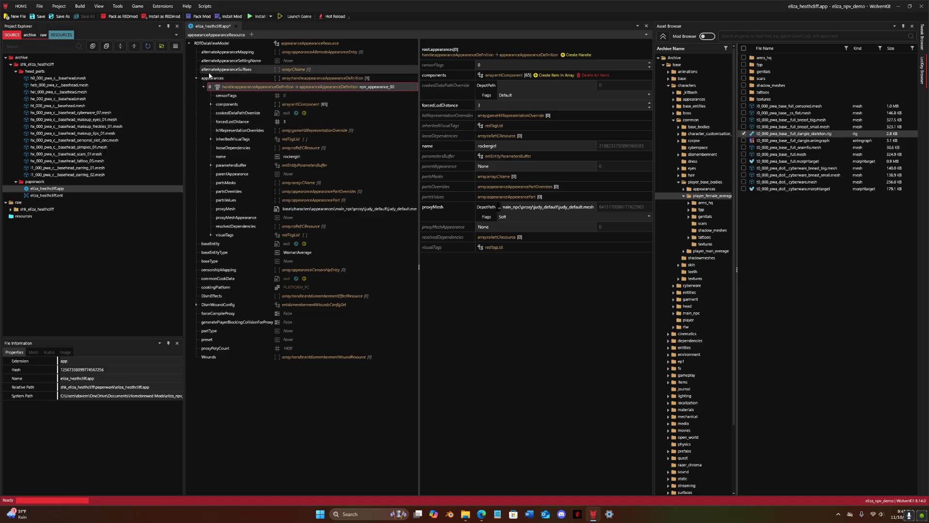
click(211, 105)
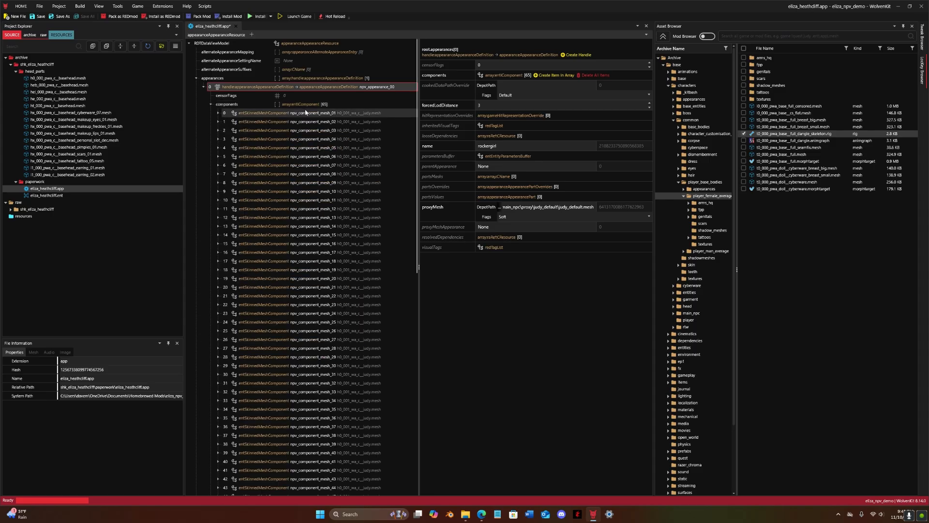
scroll(301, 178, down, 1)
scroll(301, 178, down, 7)
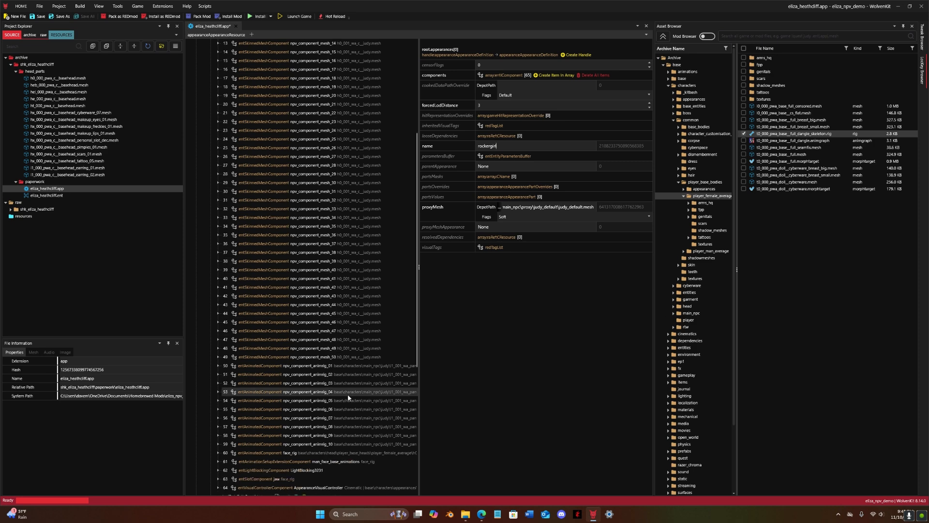
scroll(350, 359, up, 3)
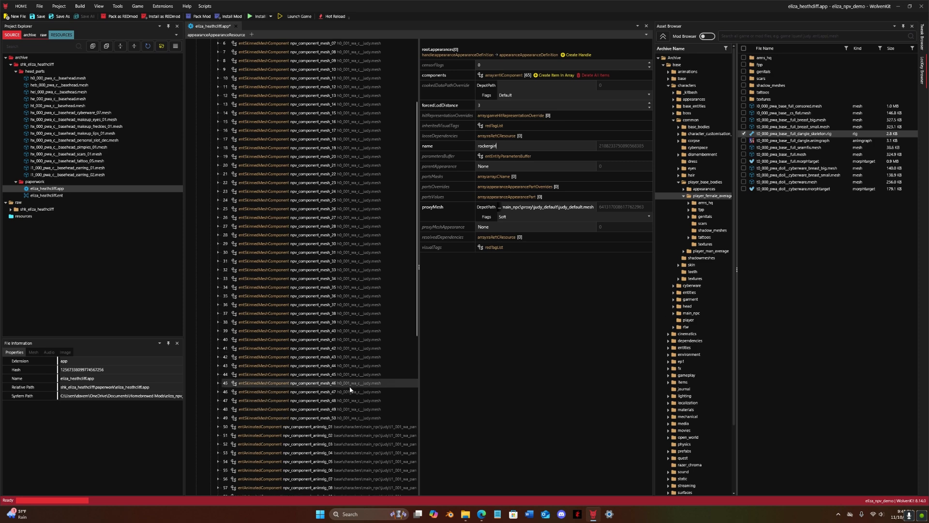
click(339, 427)
scroll(343, 397, up, 5)
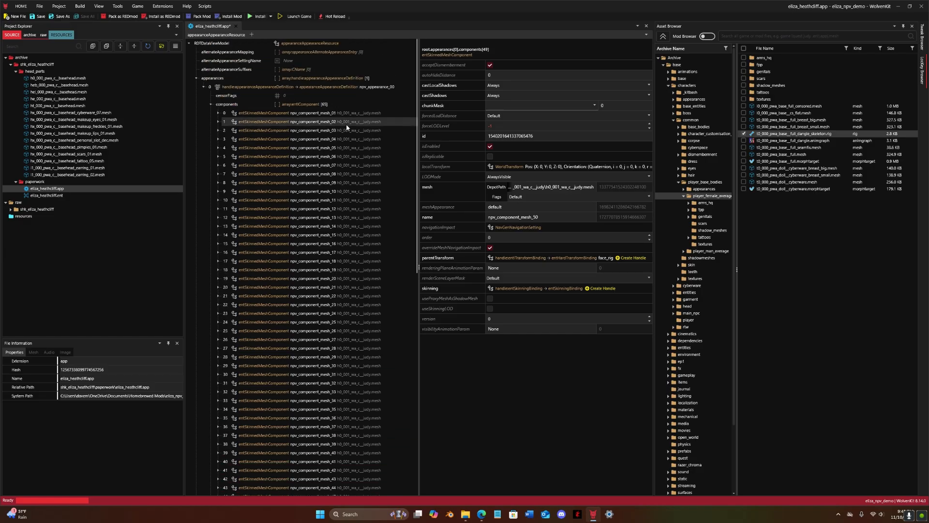
shift+click(346, 124)
scroll(342, 186, down, 4)
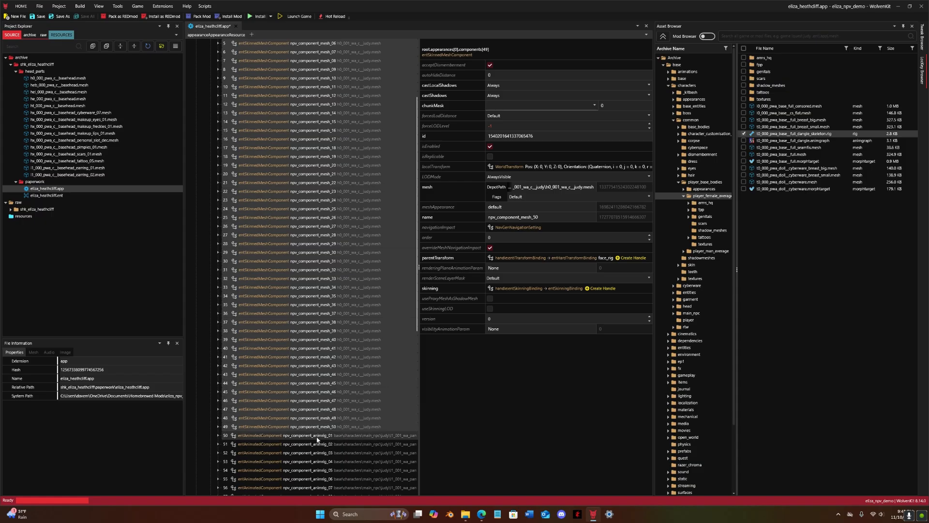
scroll(322, 421, up, 5)
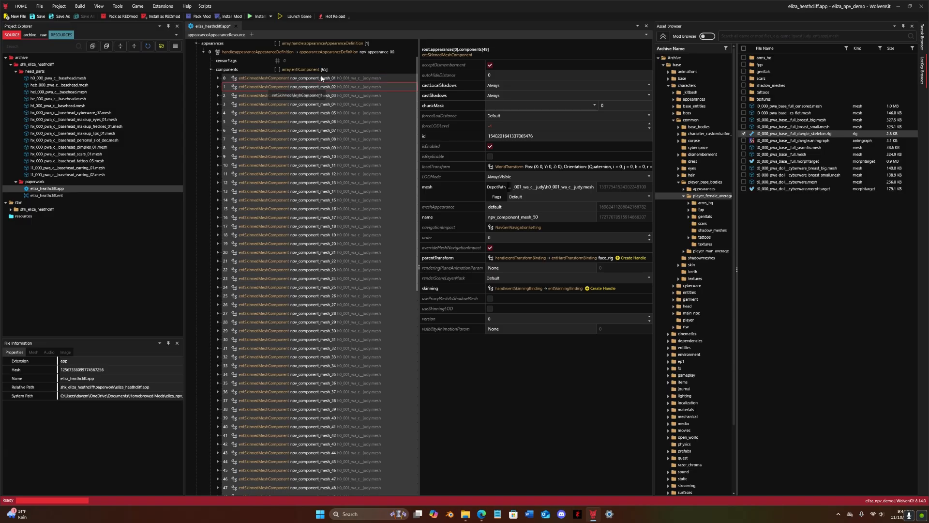
right_click(336, 116)
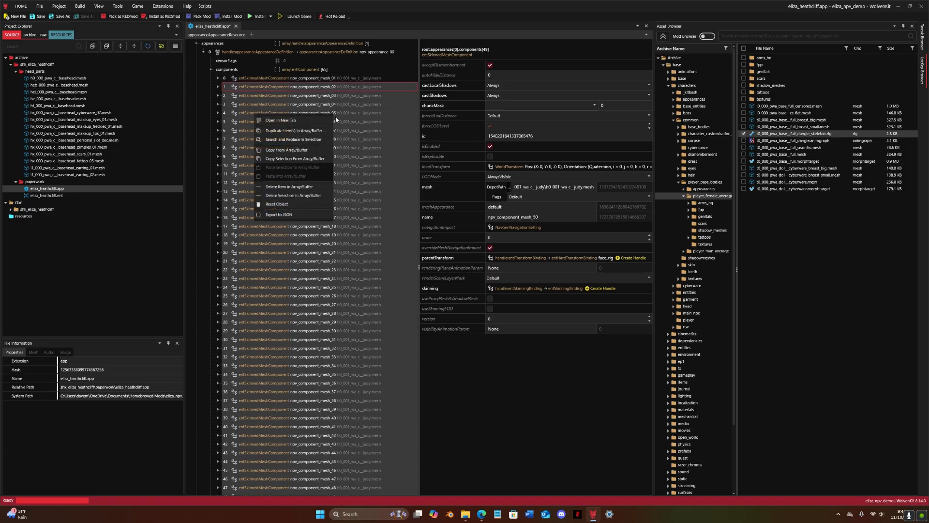
click(291, 196)
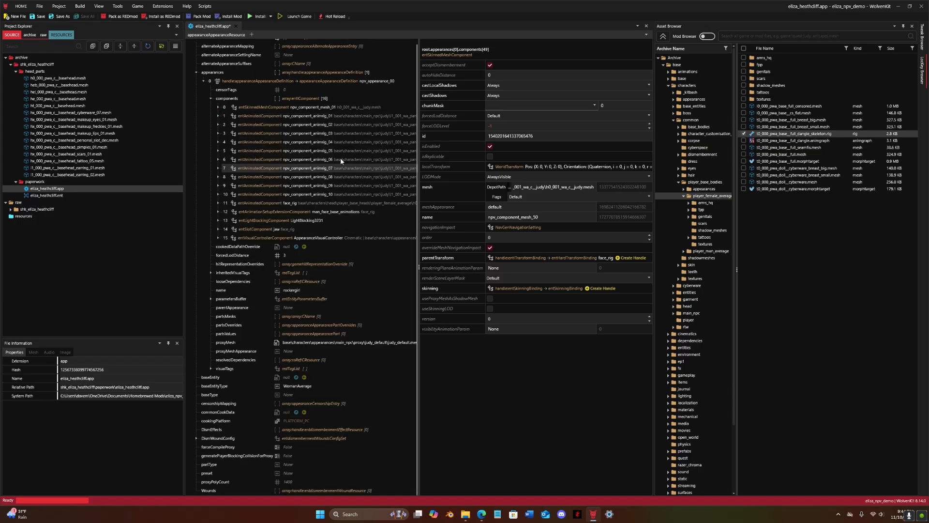
Step: Delete the animated components npv_component_animrig_02 through npv_component_animrig_10 from the components array, keeping npv_component_animrig_01
click(322, 124)
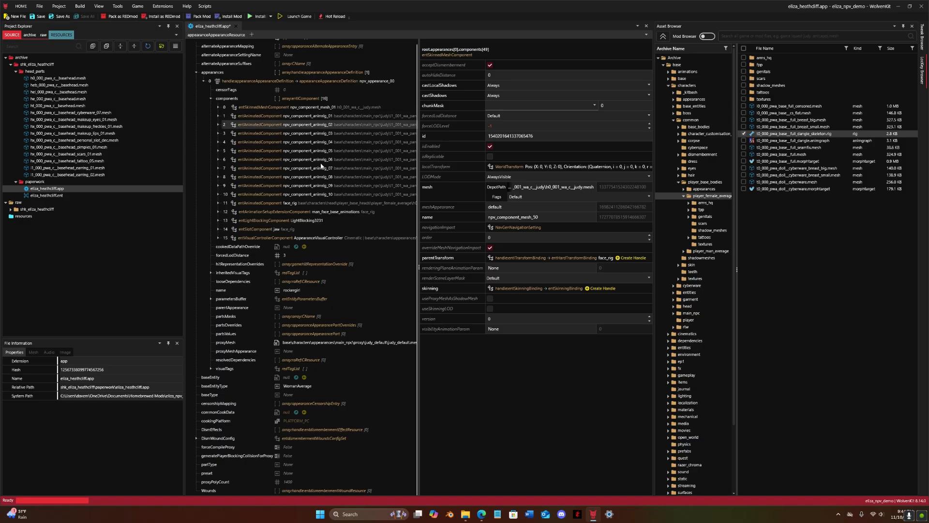
shift+click(319, 194)
right_click(318, 155)
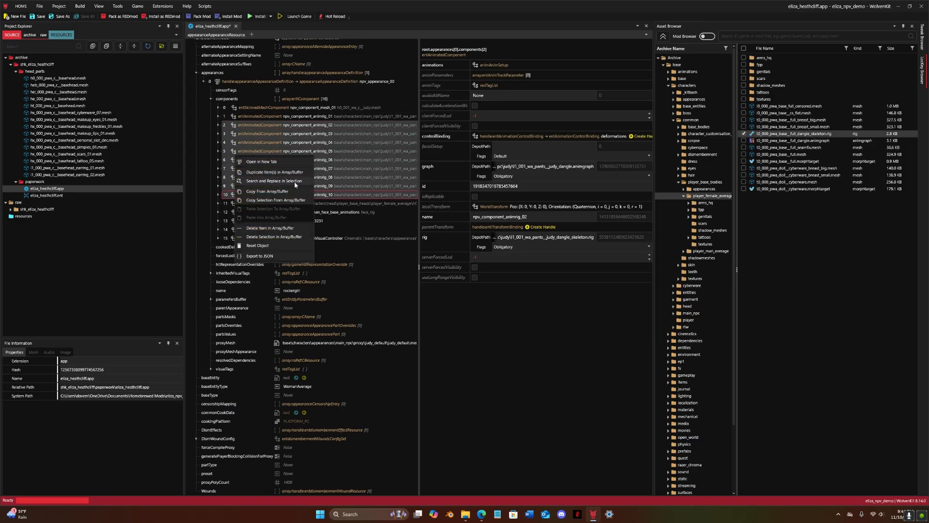
click(277, 236)
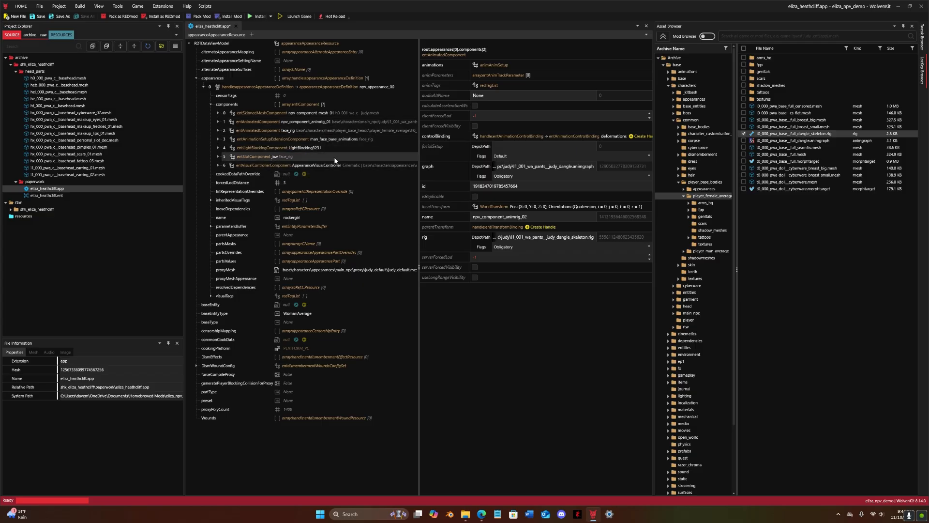
Step: Examine the mesh depot path of npv_component_mesh_01, and preview heb_000_pwa_c__basehead.mesh from head_parts
click(312, 113)
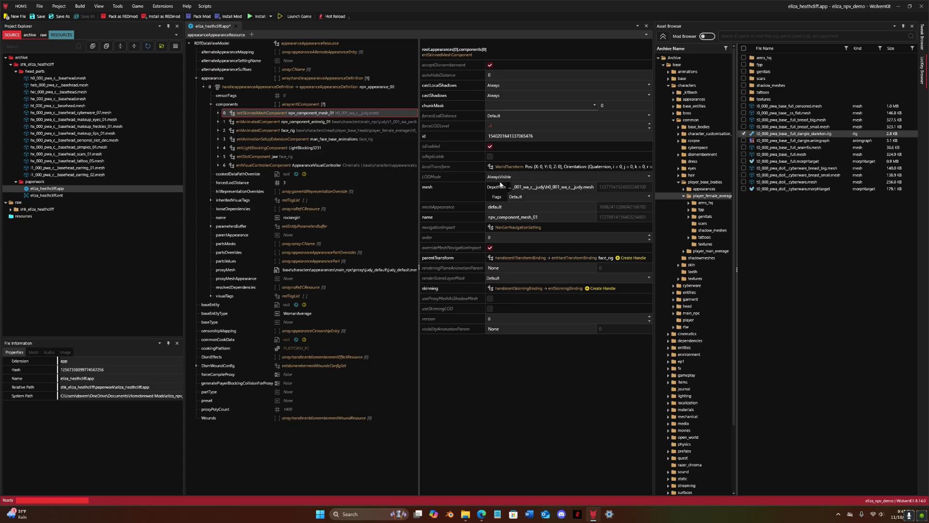
drag(540, 188, 595, 184)
click(116, 85)
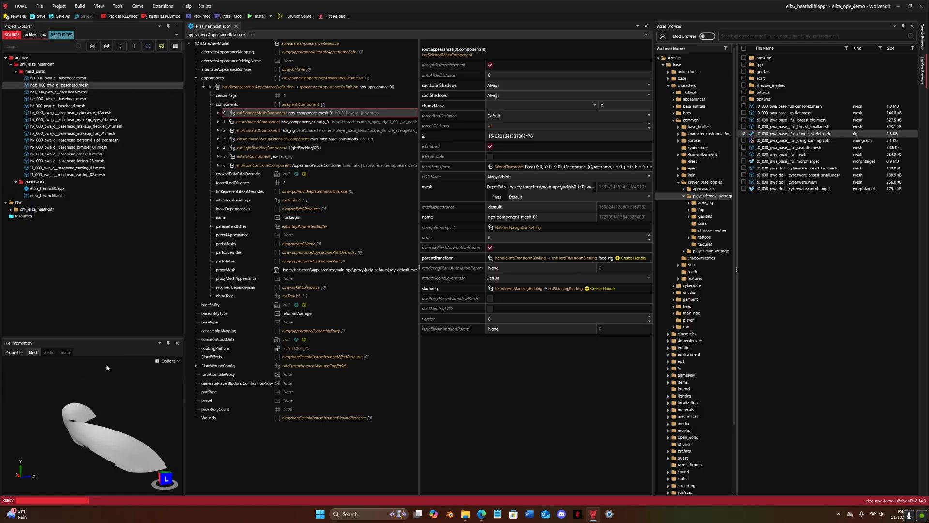
right_drag(184, 379, 127, 405)
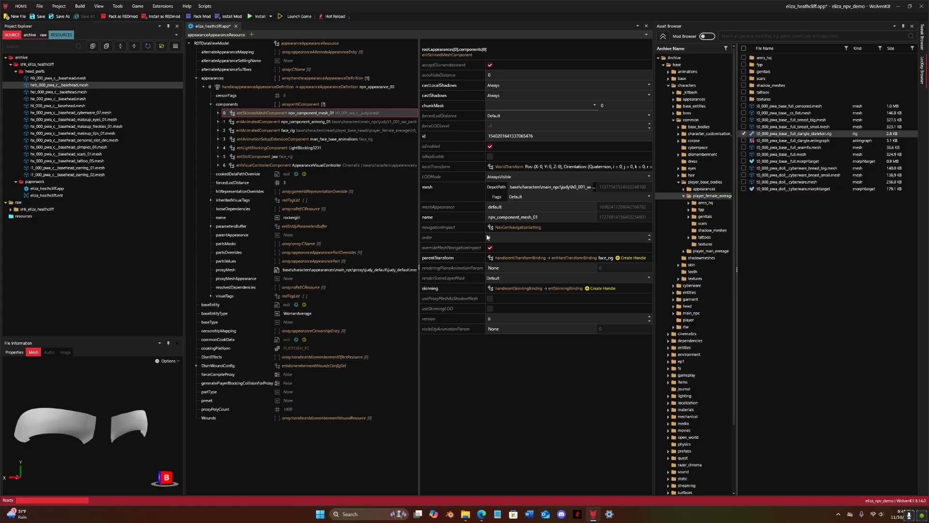
Step: Set npv_component_mesh_01's mesh depot path to the copied relative path of h0_000_pwa_c__basehead.mesh from head_parts
drag(511, 188, 567, 188)
click(565, 188)
click(99, 79)
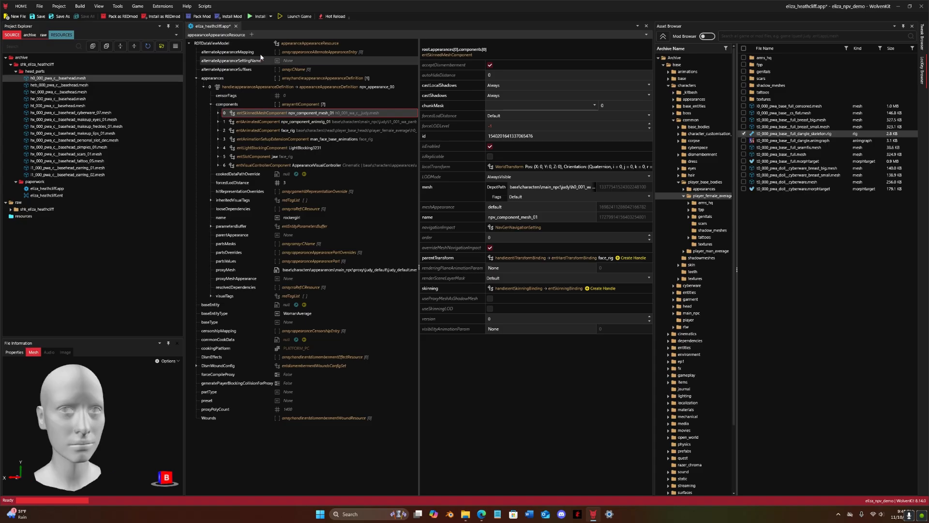
click(70, 81)
right_click(70, 82)
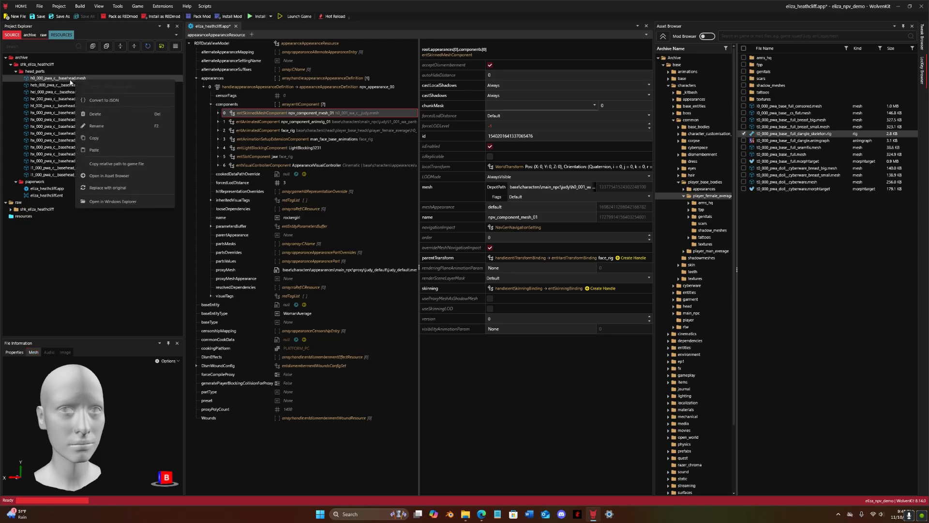
click(129, 164)
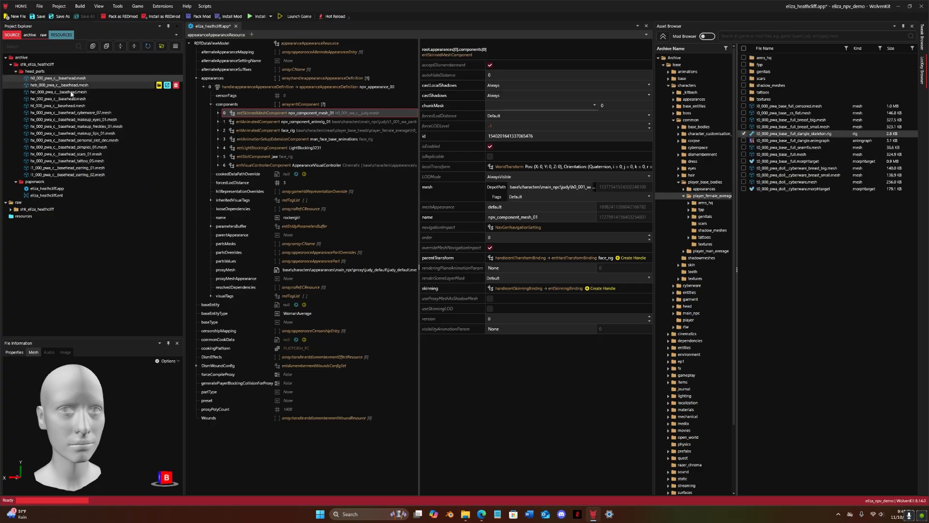
click(546, 188)
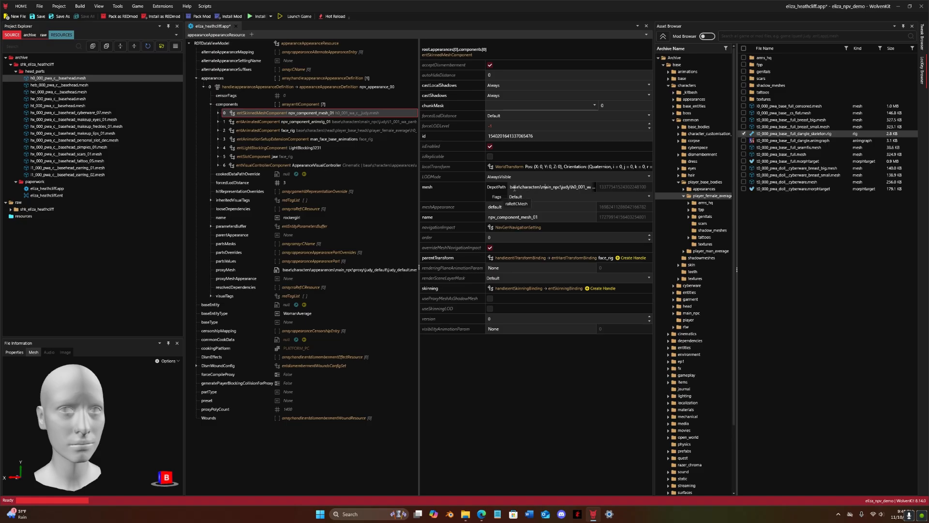
drag(511, 187, 646, 196)
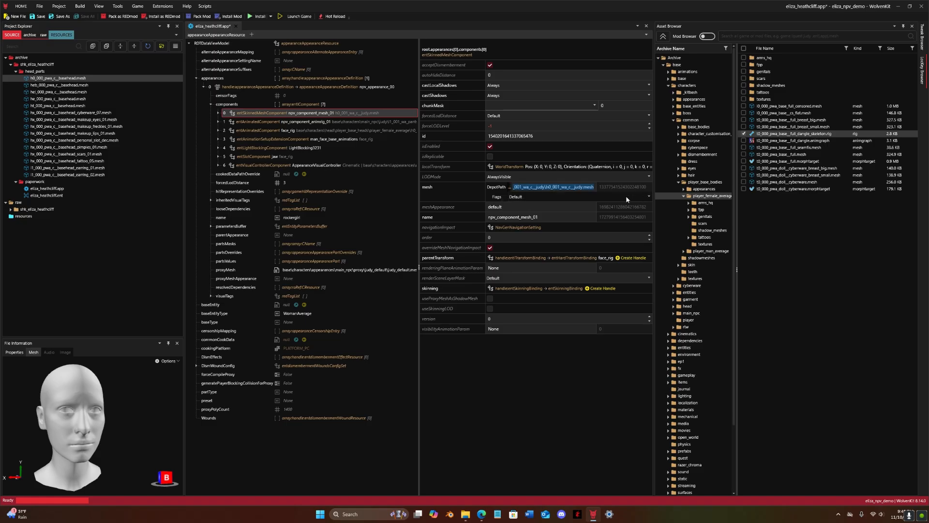
key(ctrl+v)
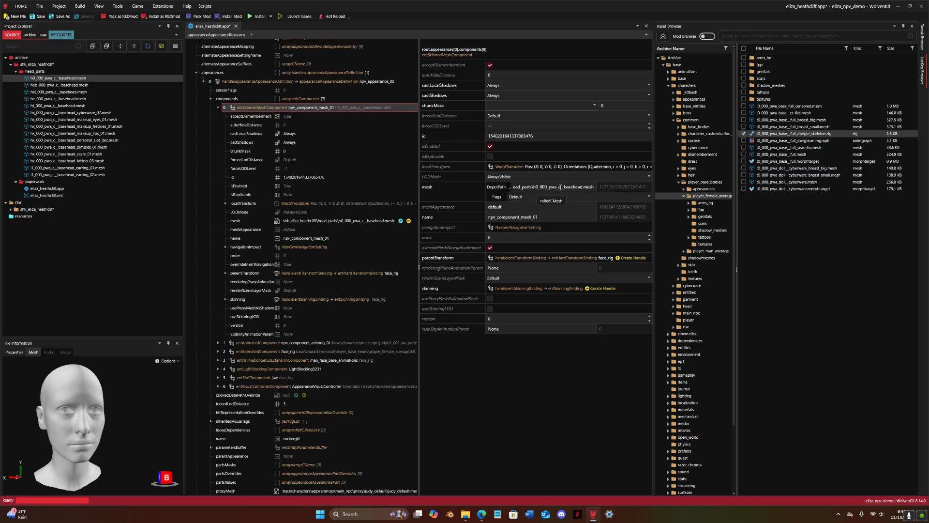
drag(526, 186, 594, 187)
click(511, 187)
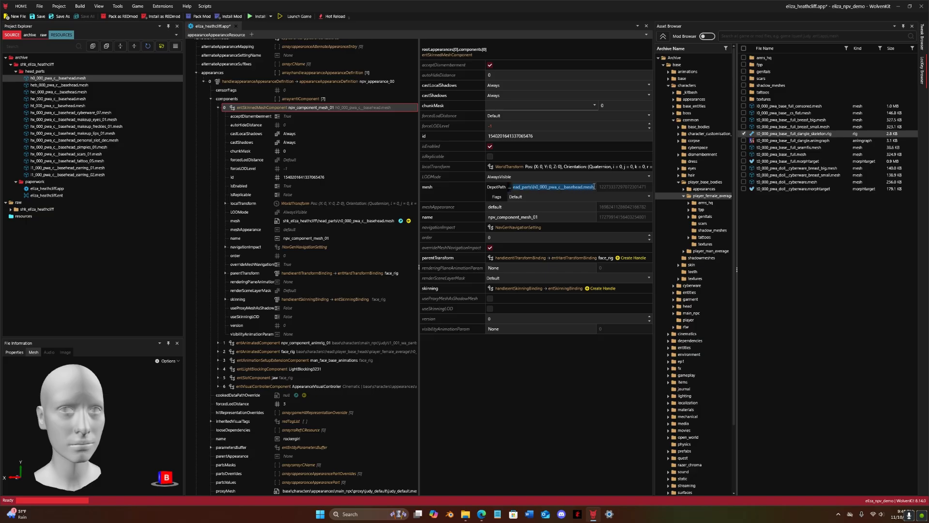
click(573, 188)
mouse_move(541, 190)
mouse_down()
mouse_move(531, 189)
mouse_move(620, 188)
mouse_move(538, 189)
mouse_up()
Step: Open h0_000_pwa_c__basehead.mesh and expand its appearances array to look through the available appearance names
double_click(76, 79)
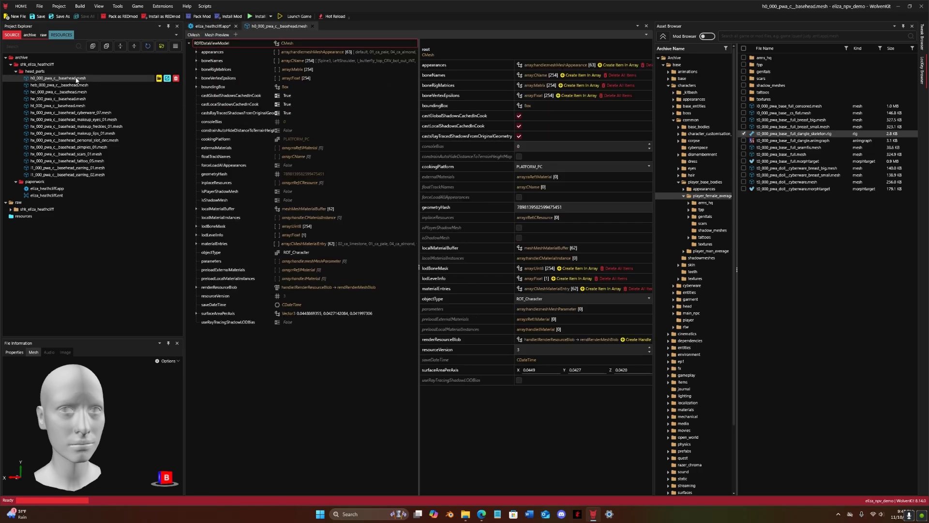
click(204, 42)
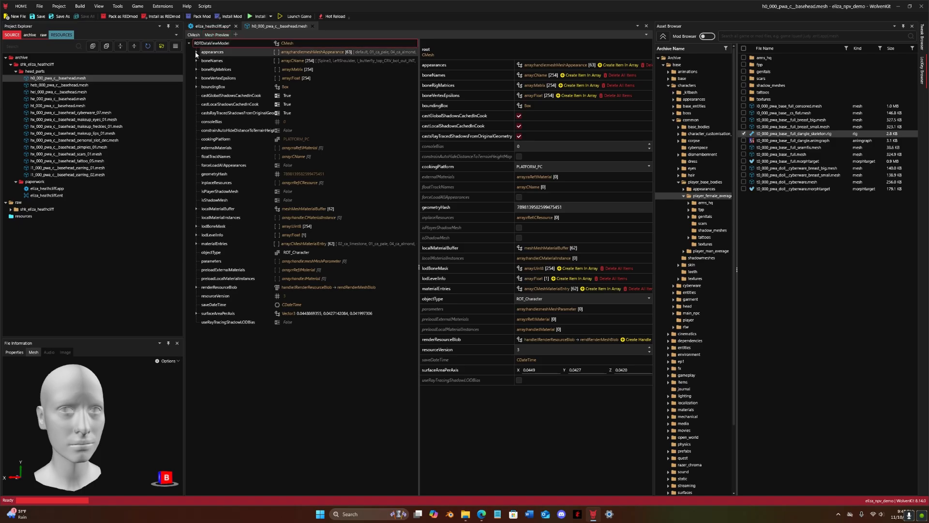
click(197, 52)
scroll(298, 90, down, 3)
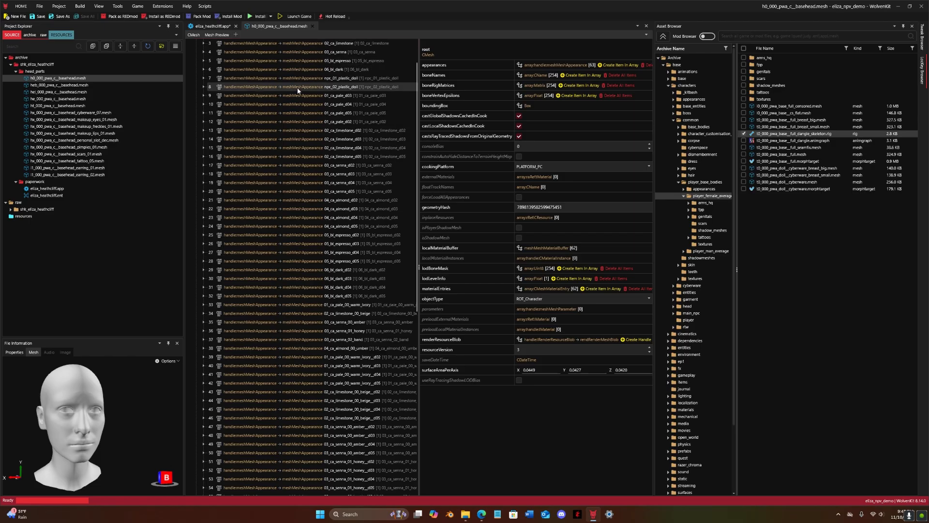
scroll(297, 92, up, 2)
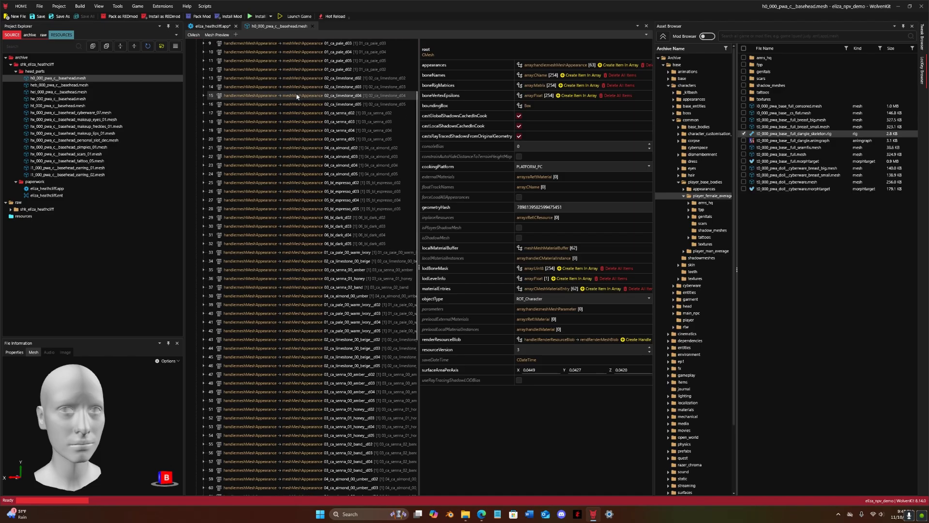
scroll(297, 98, up, 2)
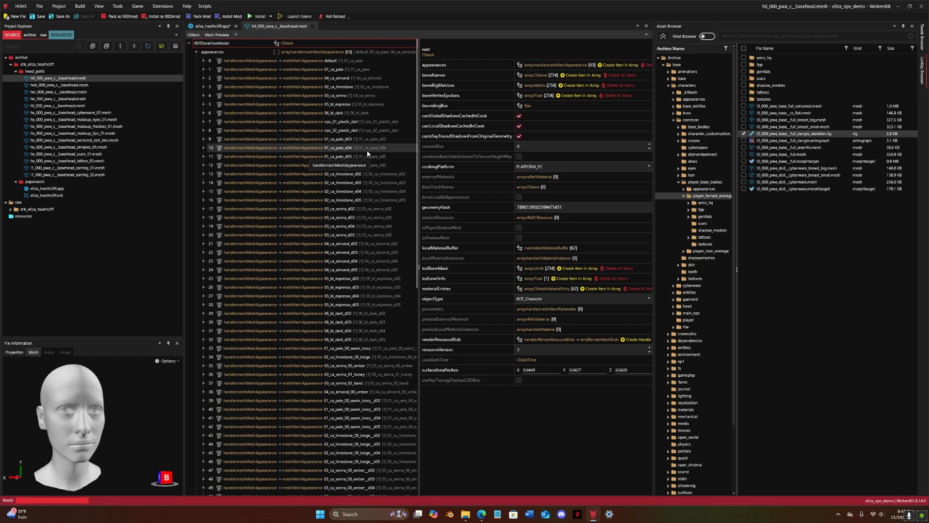
Step: Switch to the browser and open the NPV Part Picker Utility in a new tab
click(485, 517)
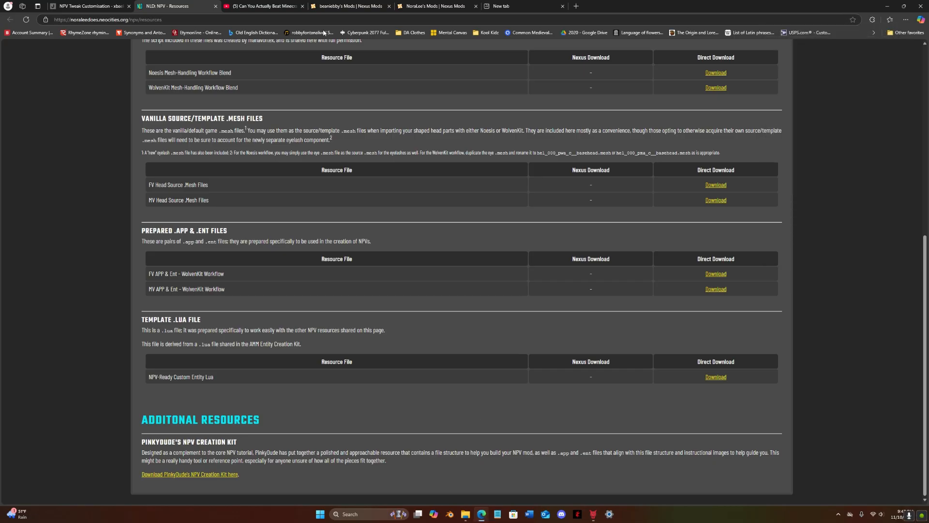
scroll(191, 58, up, 7)
mouse_move(204, 53)
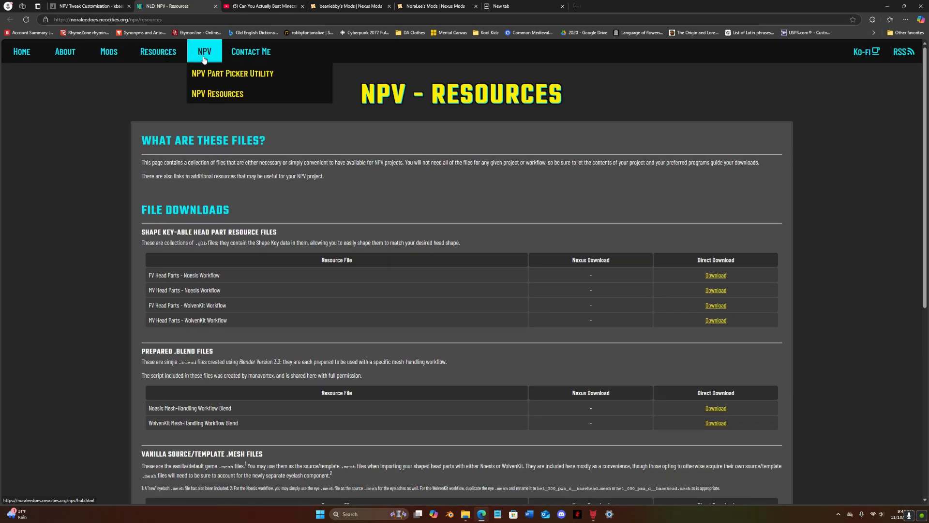
right_click(216, 71)
click(233, 81)
click(261, 6)
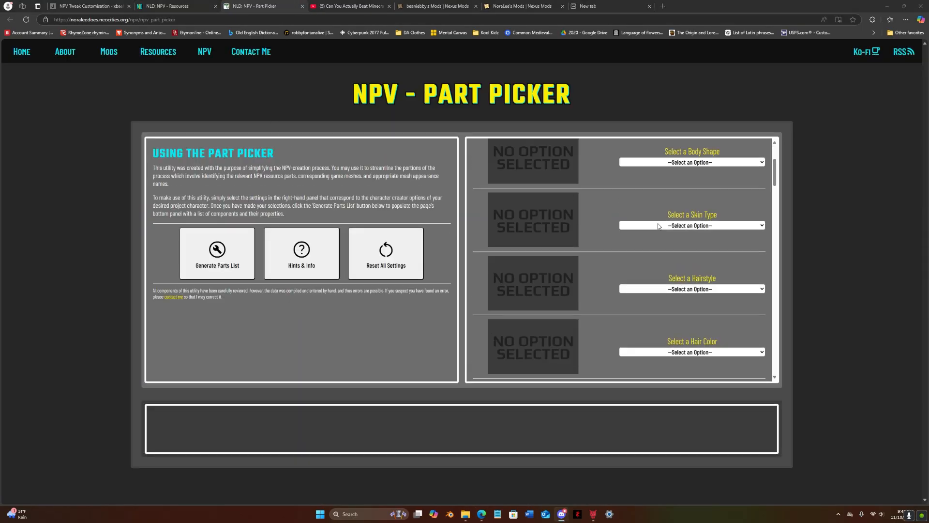
Step: Choose FV / Fem-Framed V, skintone 02 Pale Warm Ivory and skin type 02 Complexion 02, and generate the parts list
click(661, 226)
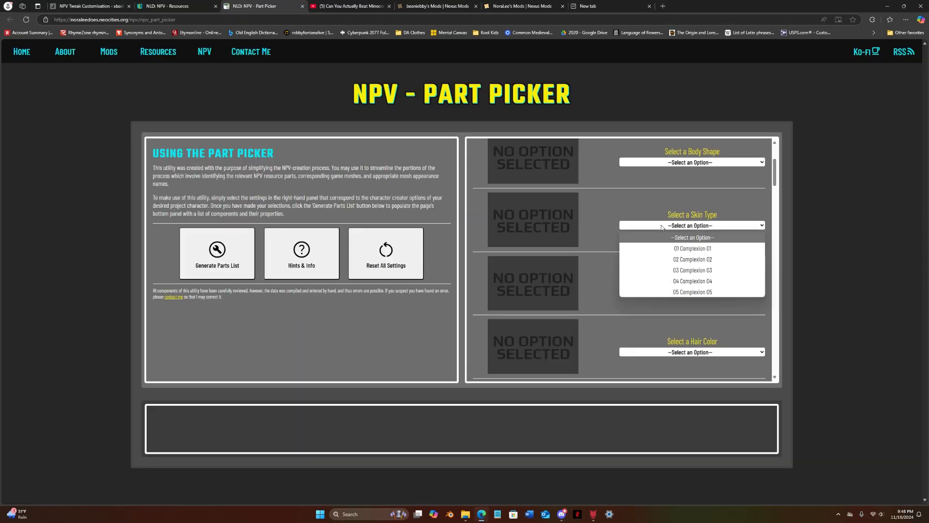
click(677, 259)
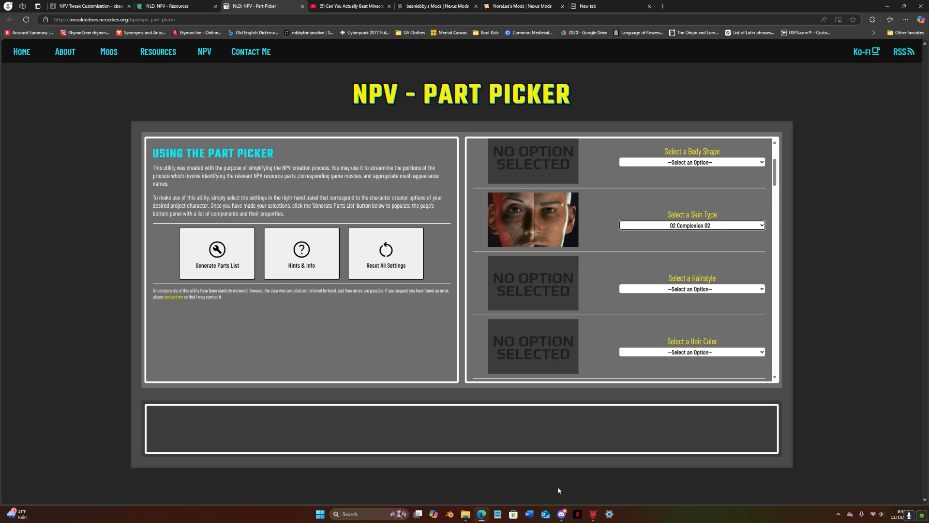
scroll(675, 244, up, 3)
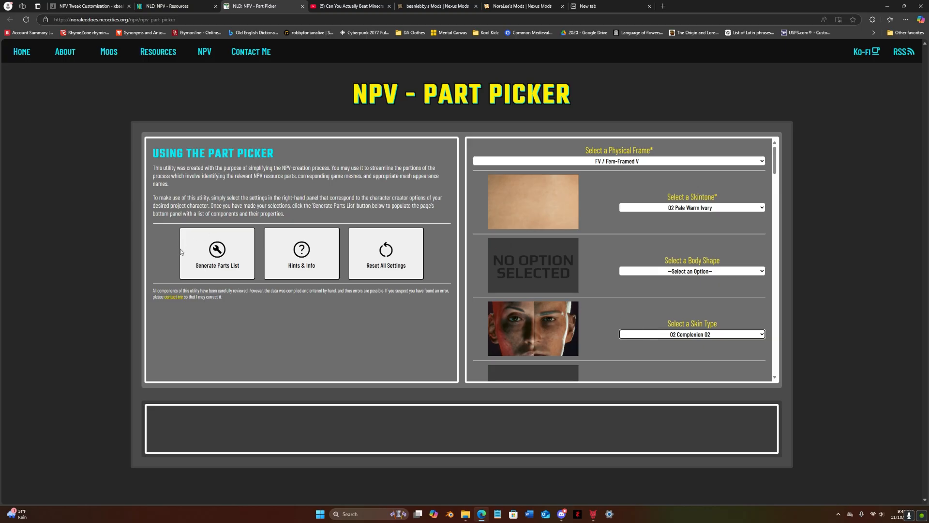
click(213, 249)
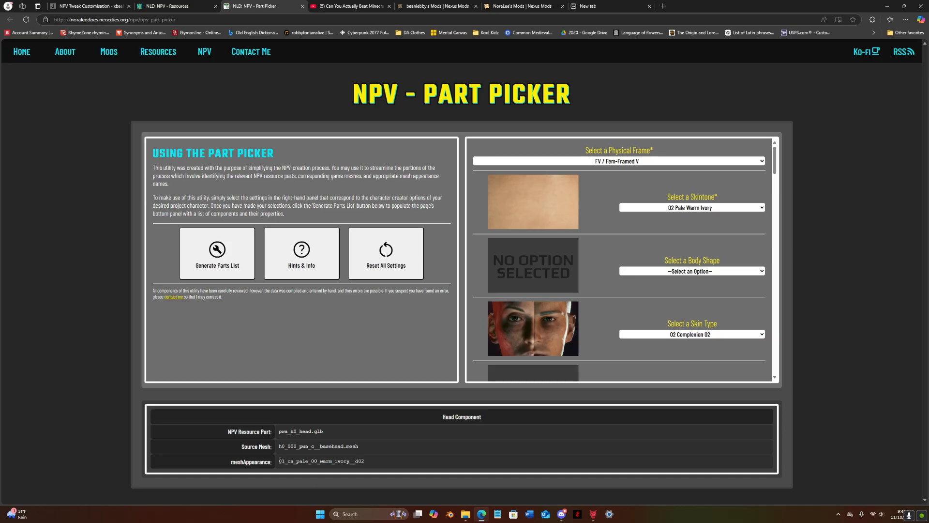
Step: Copy the head component's meshAppearance value 01_ca_pale_00_warm_ivory__d02 from the generated parts list
drag(356, 468, 370, 466)
right_click(346, 461)
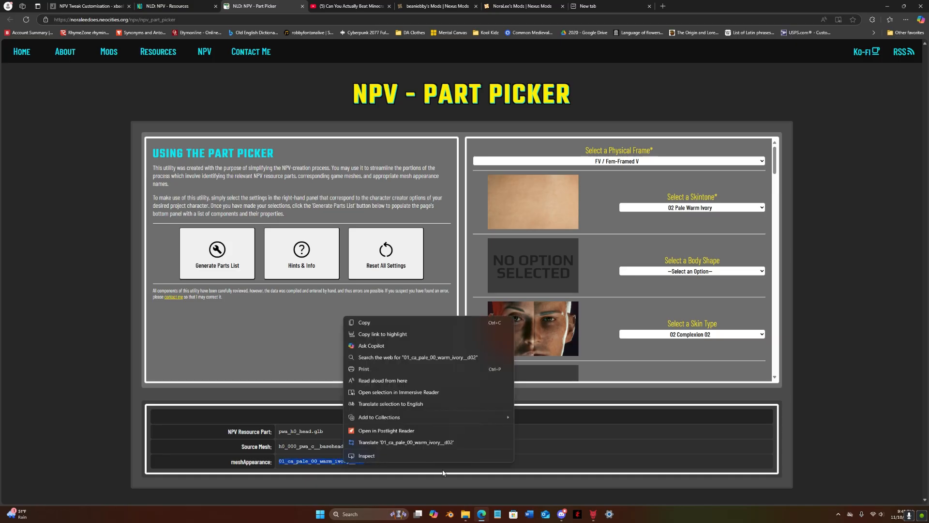
click(364, 322)
Step: Switch to WolvenKit, widen the mesh's tree view and select the appearance 01_ca_pale_00_warm_ivory__d02
click(593, 514)
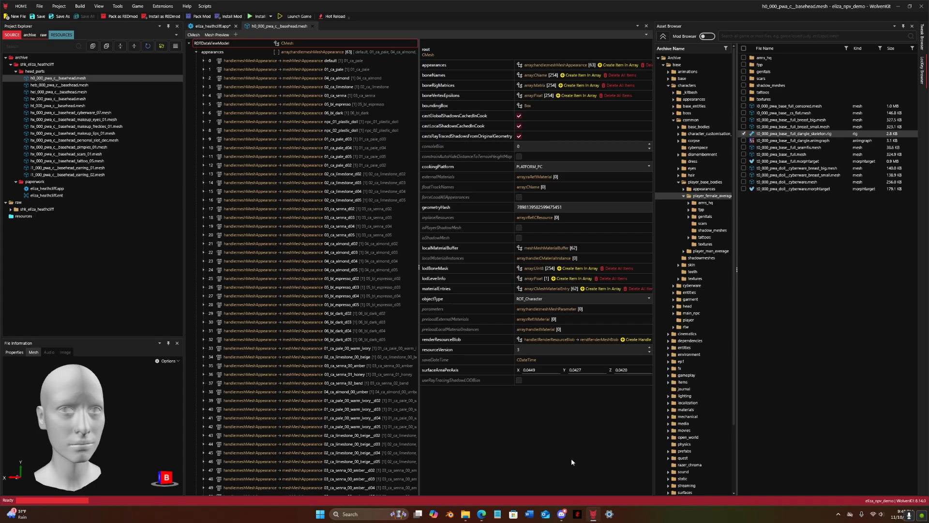
drag(418, 196, 435, 195)
scroll(410, 311, down, 2)
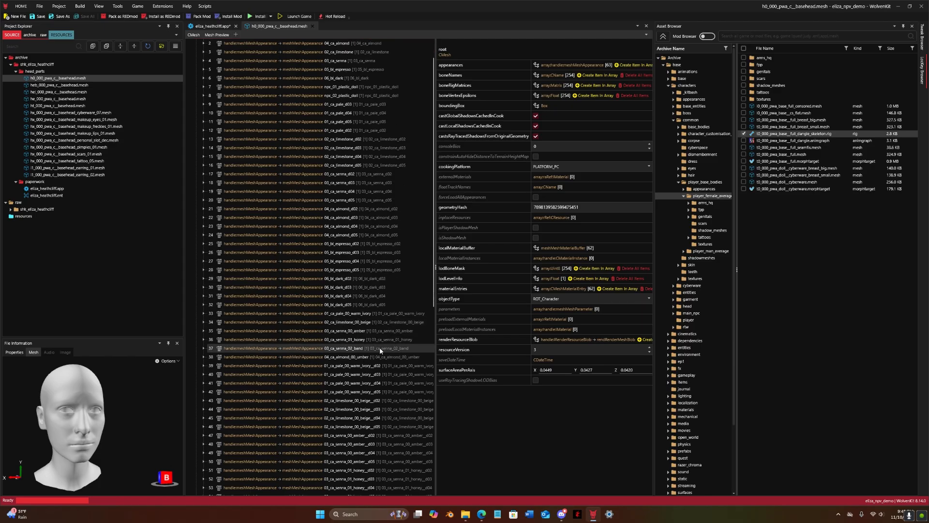
click(366, 368)
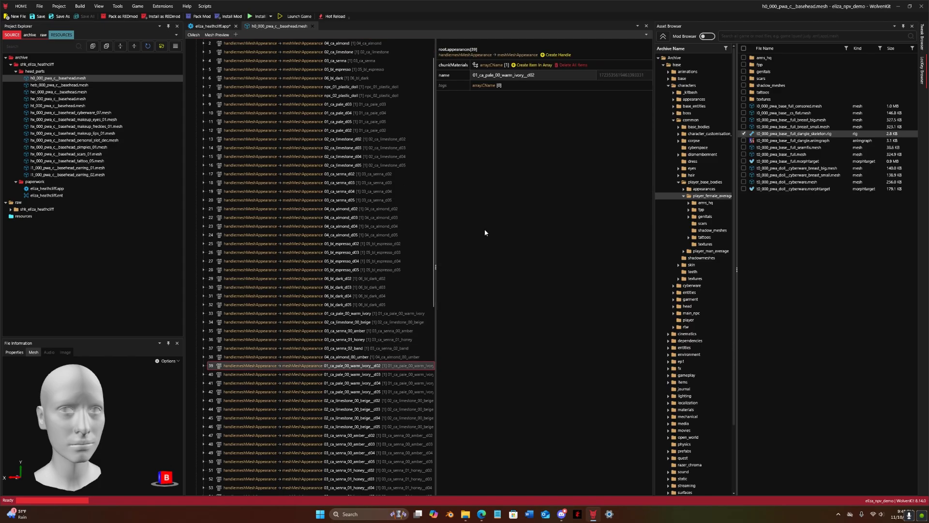
scroll(385, 242, up, 2)
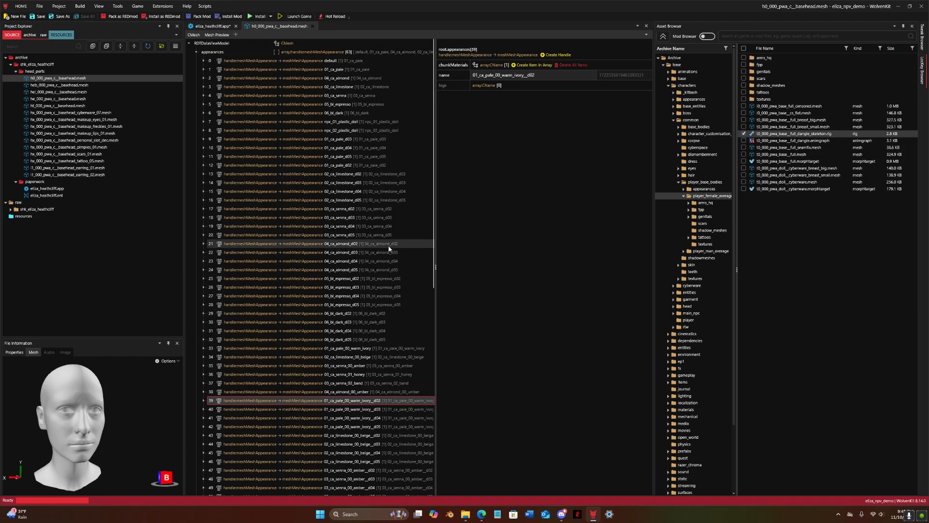
Step: Compare the head component listing in the browser's part picker with the appearance selected in WolvenKit
click(482, 514)
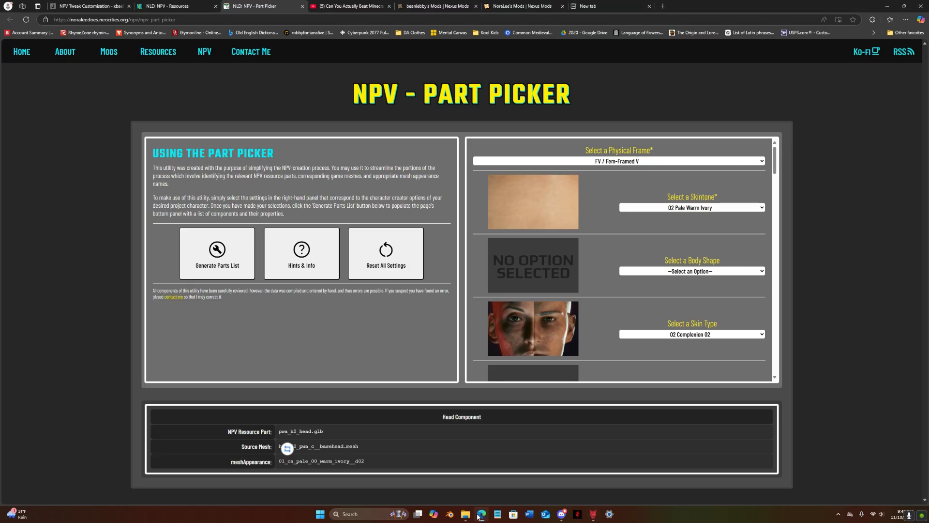
click(594, 514)
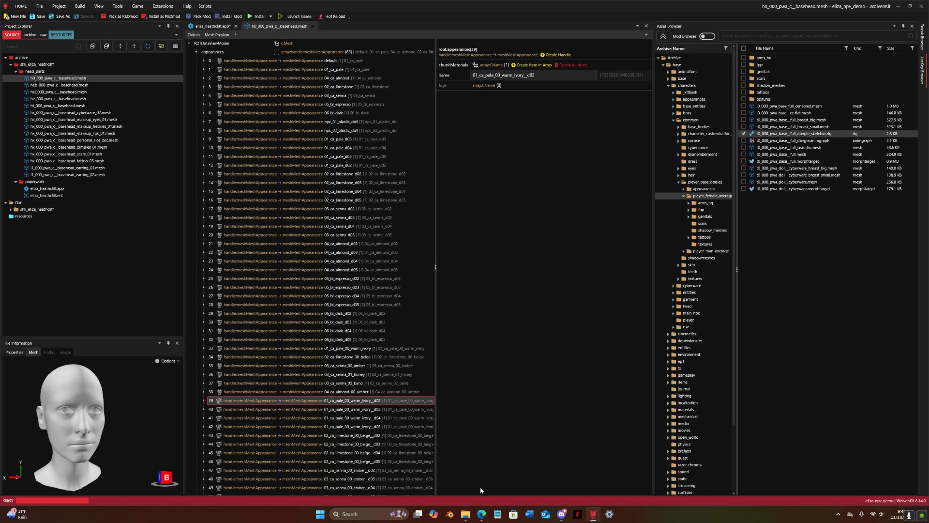
click(481, 514)
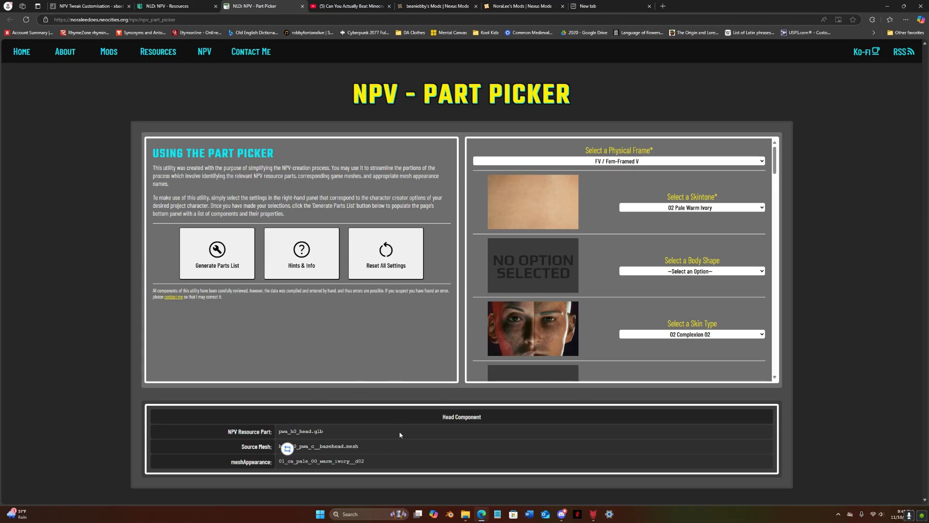
click(595, 514)
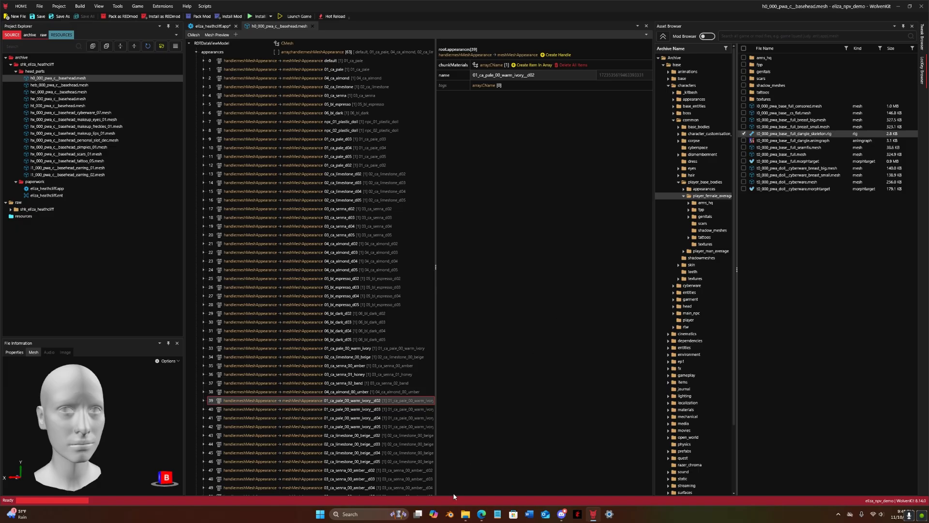
click(482, 514)
click(481, 514)
Step: Set npv_component_mesh_01's meshAppearance to 01_ca_pale_00_warm_ivory__d02, copied from the basehead mesh, and rename the component head
drag(554, 75, 475, 77)
key(ctrl+c)
right_click(494, 82)
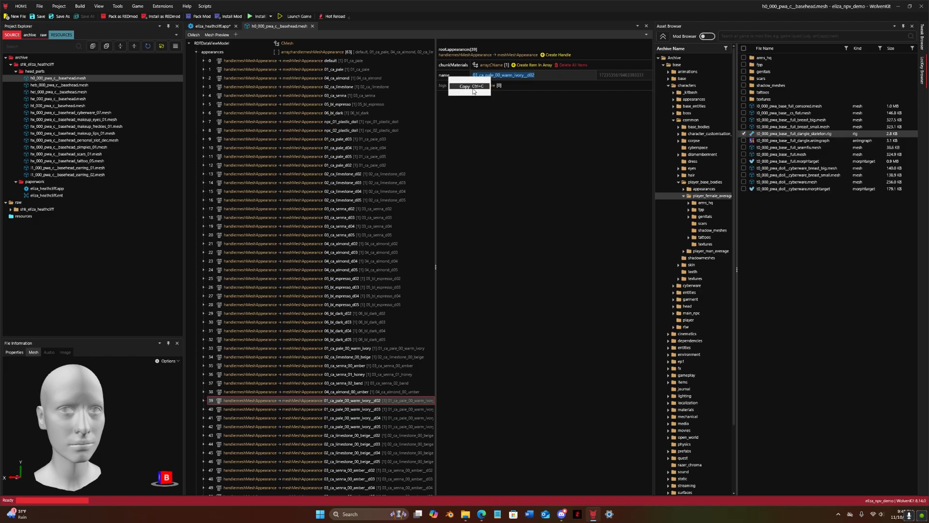
click(465, 86)
click(213, 25)
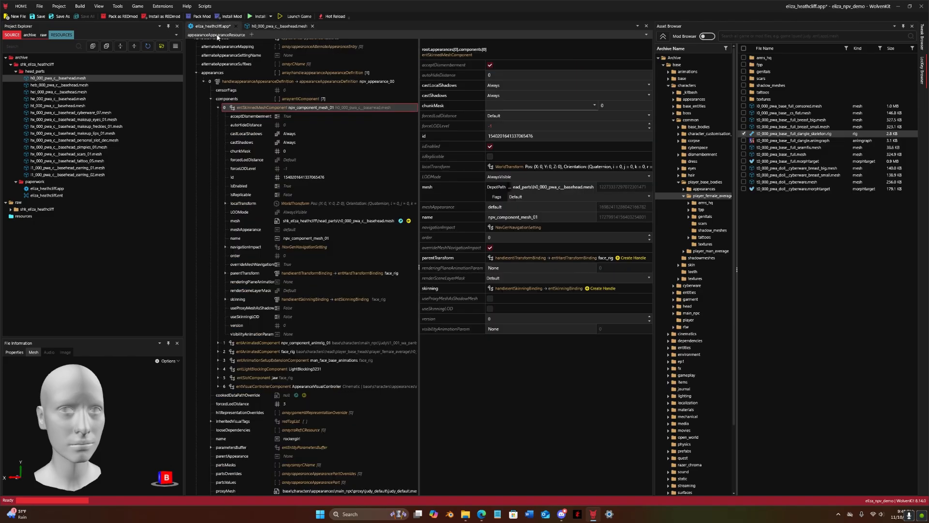
drag(516, 207, 462, 208)
key(ctrl+v)
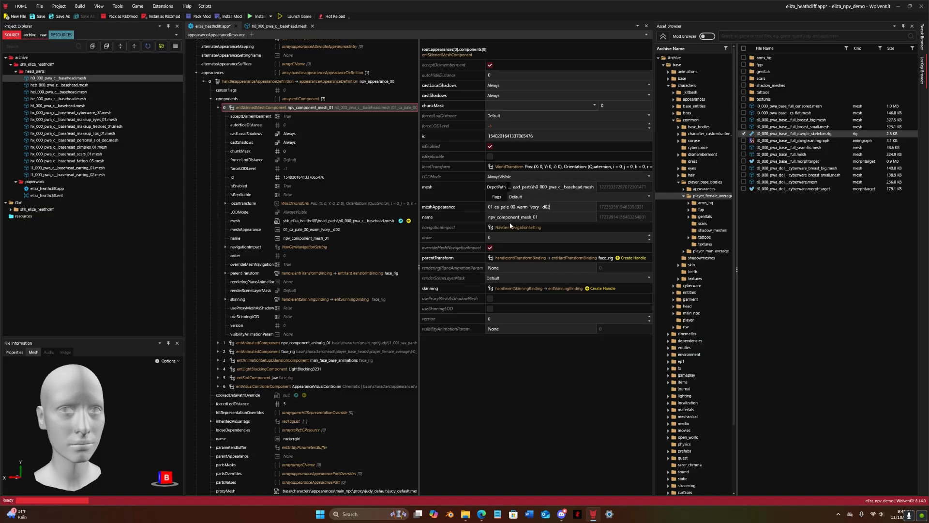
drag(543, 217, 478, 218)
text(head)
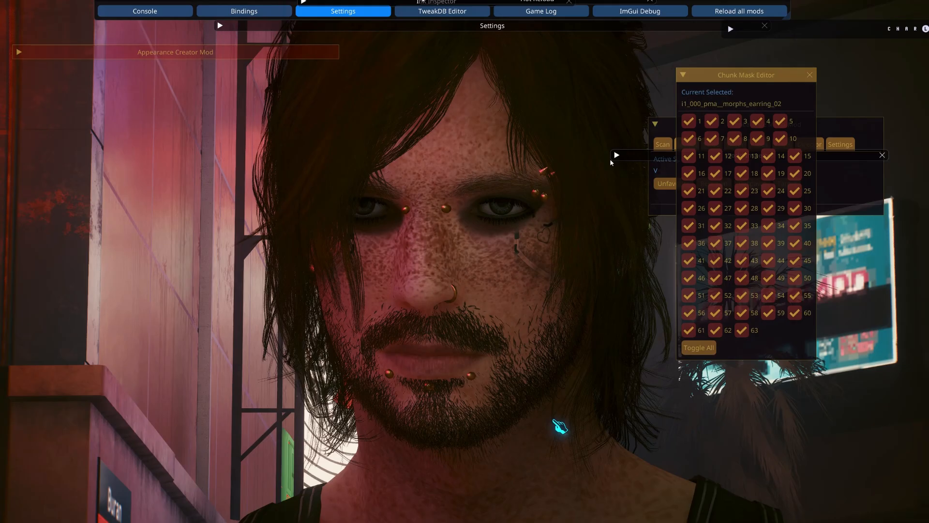
Step: Disable chunks 1 through 13 of i1_000_pma__morphs_earring_02 in the game's Chunk Mask Editor
click(688, 121)
click(711, 122)
click(734, 122)
click(757, 121)
click(780, 121)
click(689, 139)
click(712, 139)
click(734, 139)
click(757, 139)
click(780, 139)
click(689, 156)
click(715, 156)
click(741, 156)
Step: Load the chunk mask of i1_000_pma__morphs_earring_01 from the Appearance Creator Mod and toggle individual chunks among the first 13
click(25, 52)
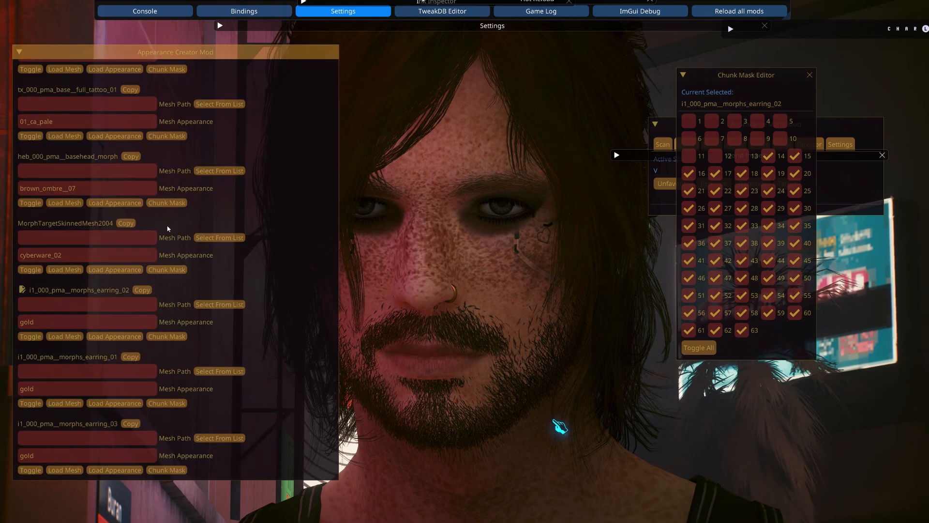
click(167, 403)
click(689, 121)
click(734, 121)
click(757, 121)
click(780, 121)
click(689, 138)
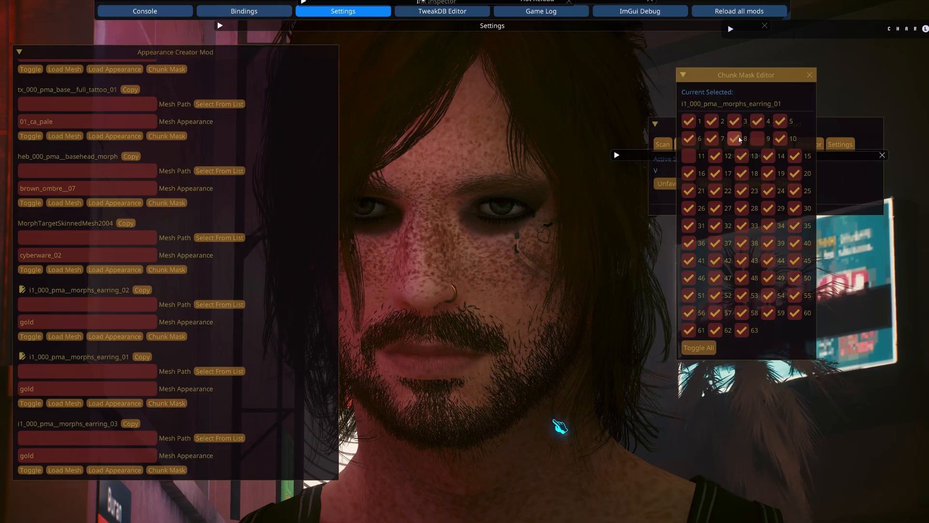
click(712, 140)
click(711, 139)
click(689, 138)
click(688, 121)
click(712, 121)
click(734, 121)
click(757, 121)
click(779, 121)
click(779, 138)
click(715, 155)
click(741, 156)
Step: Reload the chunk mask of i1_000_pma__morphs_earring_02 and disable chunks 14 and 32
click(167, 336)
click(768, 156)
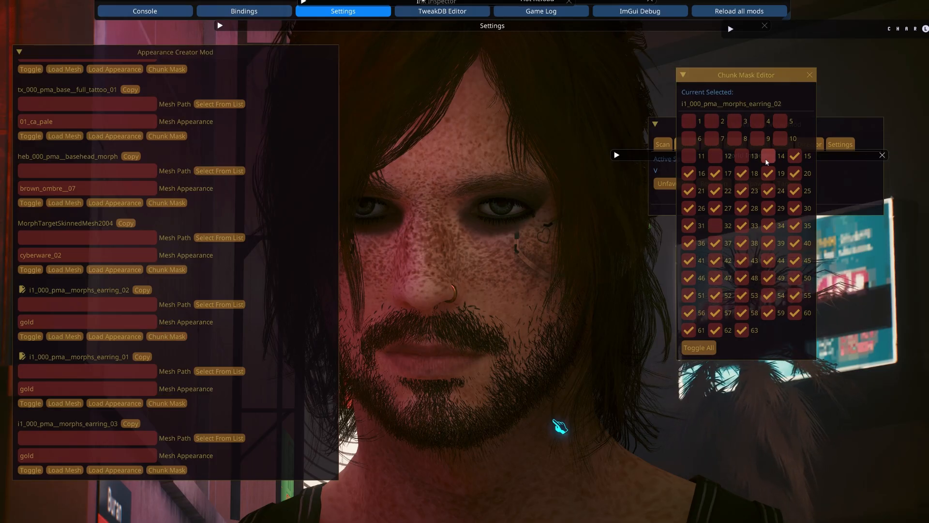
Step: Load the chunk mask of i1_000_pma__morphs_earring_03 from the Appearance Creator Mod and toggle chunk 1
scroll(137, 334, down, 2)
click(167, 426)
click(689, 121)
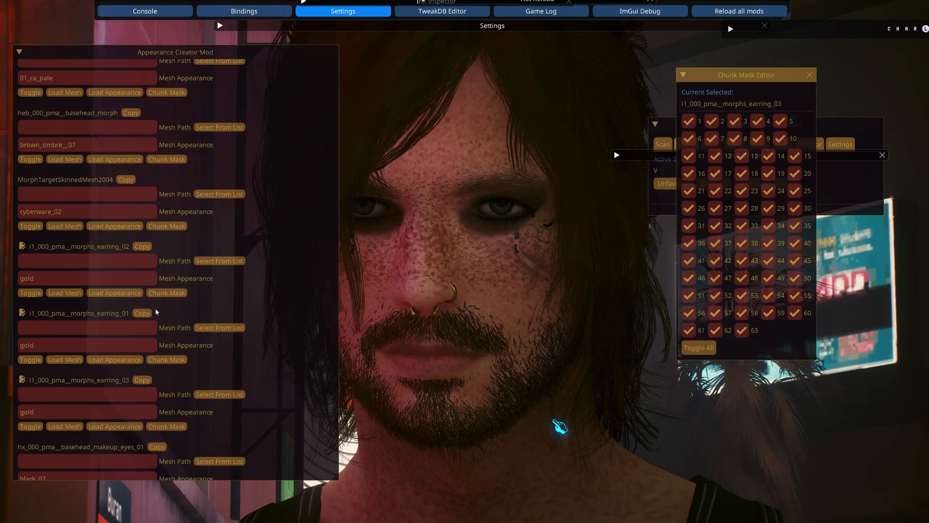
key(grave)
key(grave)
Step: Reload the chunk mask of i1_000_pma__morphs_earring_01 and enable chunks 1 through 5 and 8 through 10
click(161, 360)
click(735, 139)
click(735, 122)
click(712, 122)
click(689, 122)
click(757, 139)
click(757, 122)
click(780, 121)
click(780, 139)
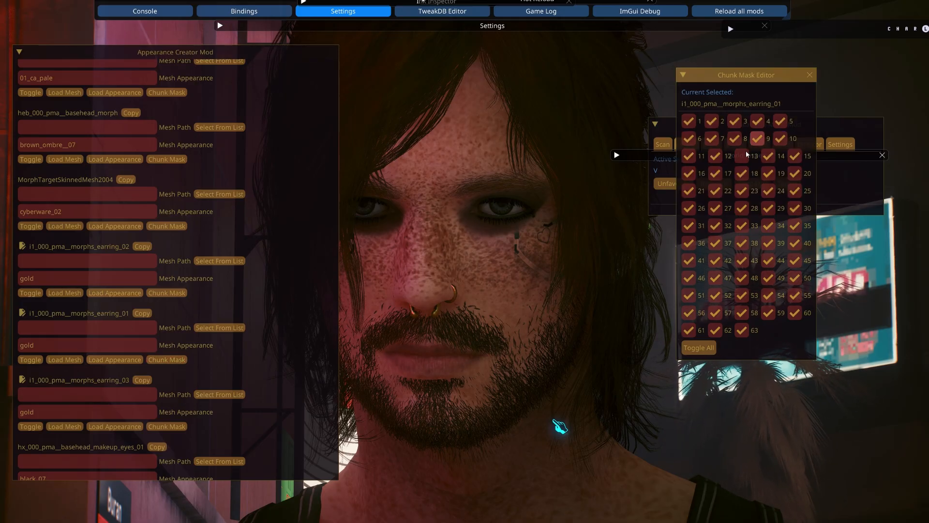
Step: Reload the chunk mask of i1_000_pma__morphs_earring_02, enable chunks 1 through 14, and close the mod overlay
click(167, 360)
click(173, 292)
click(690, 122)
click(690, 138)
click(690, 156)
click(711, 122)
click(713, 139)
click(715, 156)
click(734, 122)
click(734, 139)
click(758, 122)
click(757, 139)
click(780, 121)
click(780, 139)
click(742, 156)
click(769, 156)
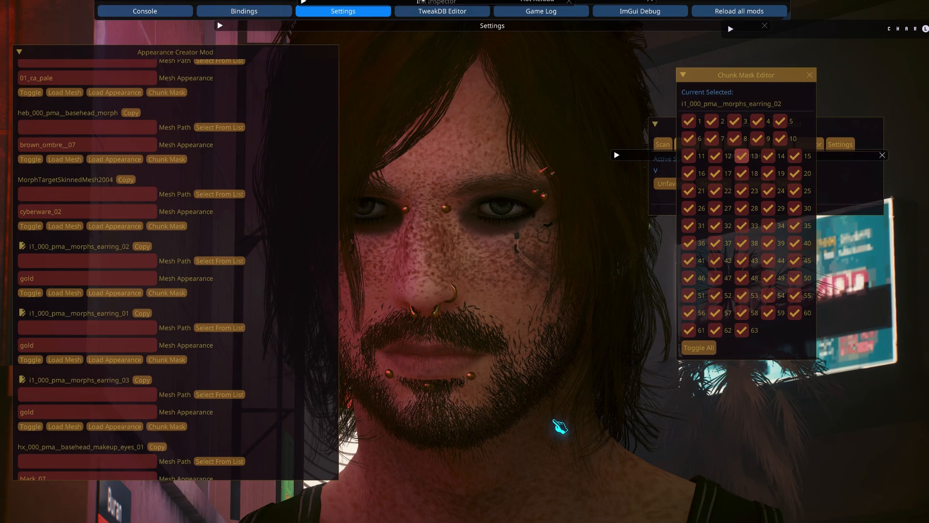
key(grave)
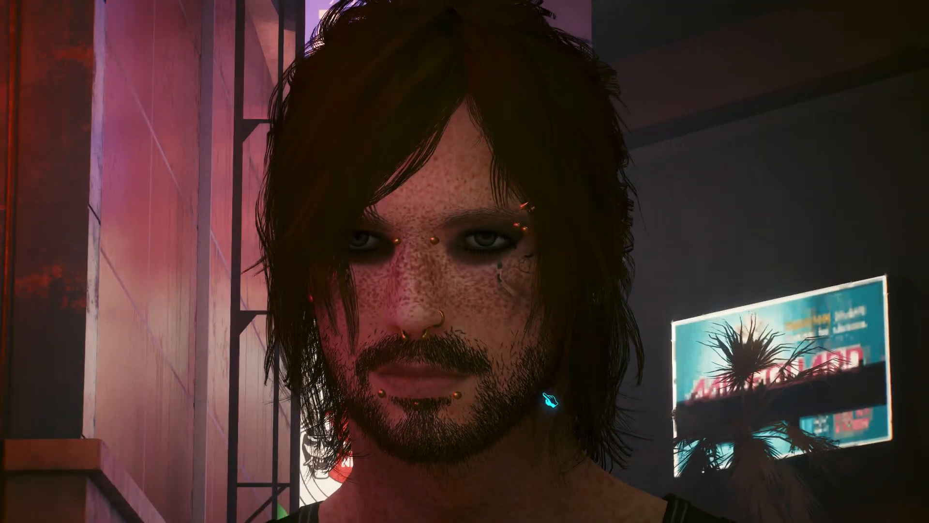
Step: Switch to WolvenKit and enable every chunk from 0 through 63 in the head component's chunkMask
key(alt+Tab)
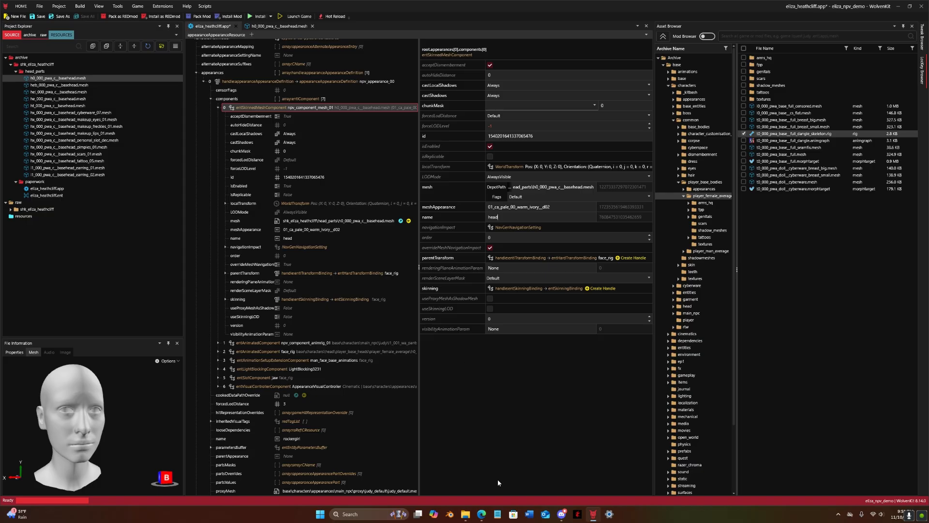
click(482, 514)
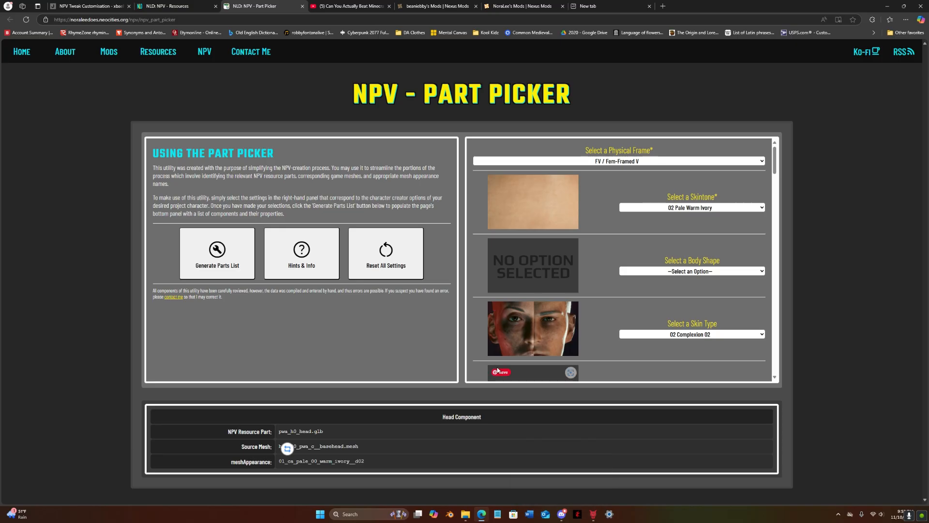
click(594, 514)
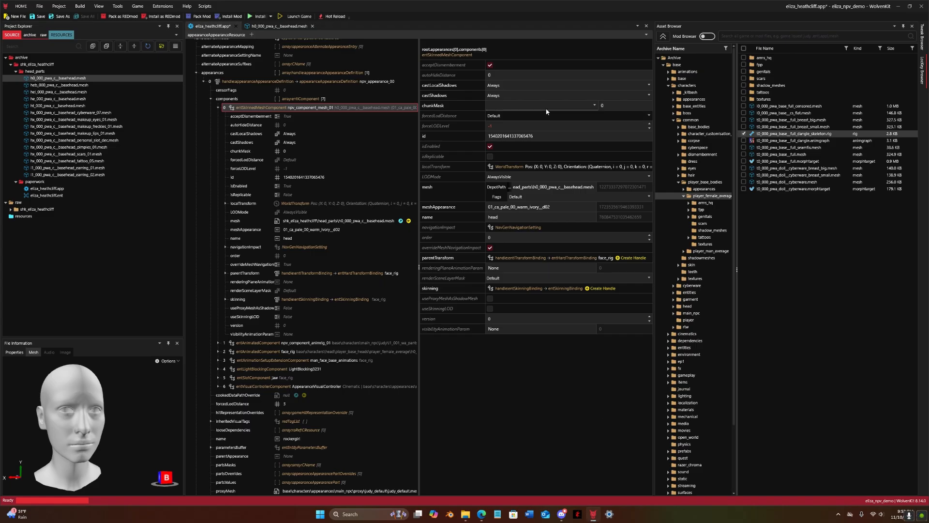
click(581, 105)
scroll(528, 118, down, 2)
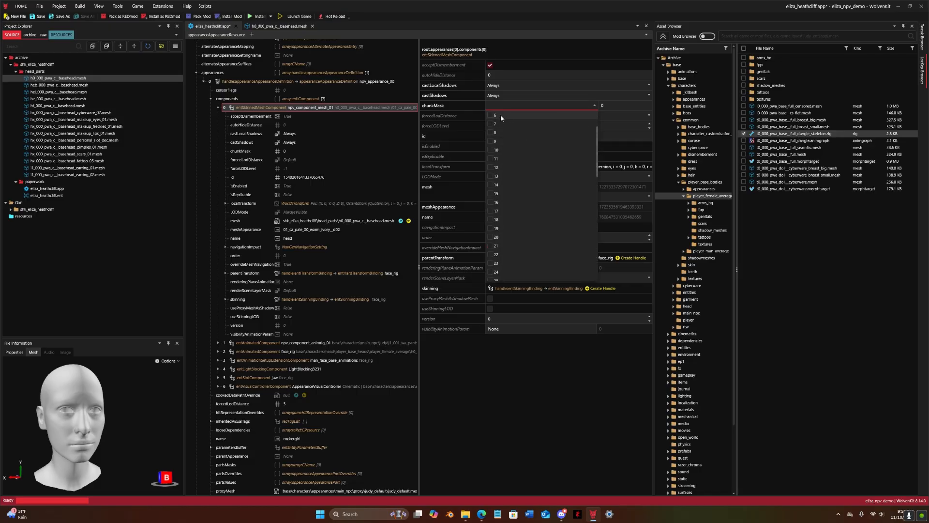
scroll(494, 118, up, 4)
click(491, 115)
click(492, 124)
click(492, 133)
click(491, 149)
click(491, 158)
click(490, 167)
click(491, 176)
click(491, 185)
click(490, 193)
click(491, 202)
click(490, 210)
click(490, 228)
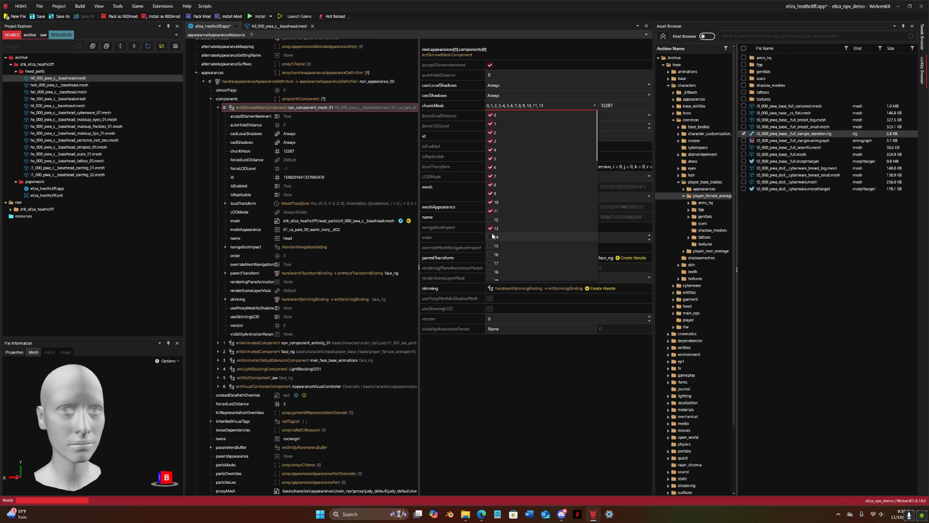
click(490, 219)
click(491, 237)
click(493, 246)
click(493, 254)
click(493, 263)
scroll(494, 230, down, 5)
click(490, 141)
click(491, 149)
click(491, 158)
click(492, 167)
click(492, 176)
click(491, 184)
click(492, 194)
click(492, 202)
click(492, 211)
click(491, 220)
click(491, 228)
click(491, 236)
click(492, 245)
scroll(491, 242, down, 3)
click(492, 176)
click(491, 185)
click(492, 193)
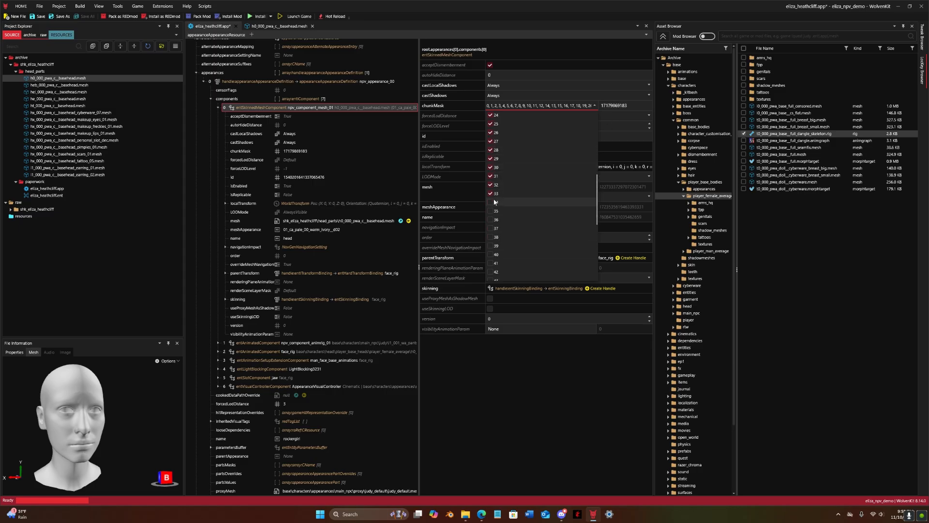
scroll(494, 122, down, 2)
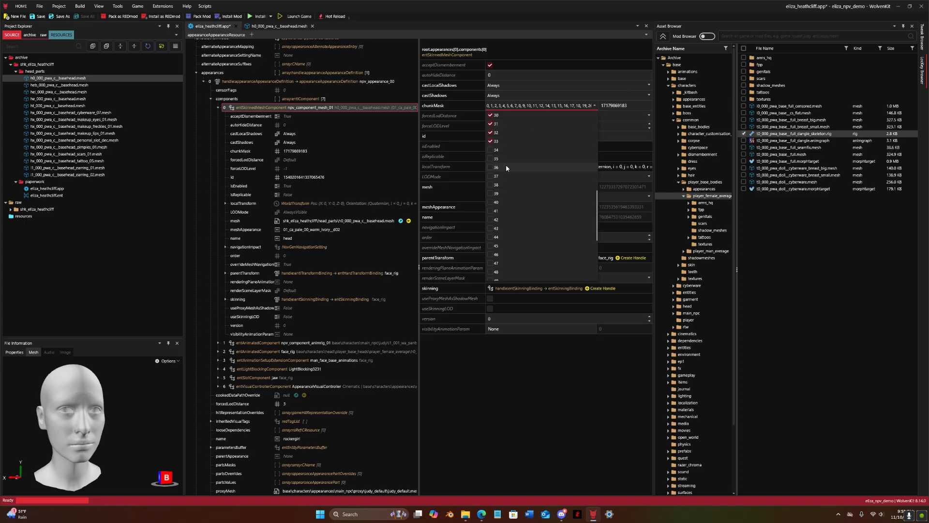
click(492, 150)
click(491, 159)
click(491, 168)
click(492, 176)
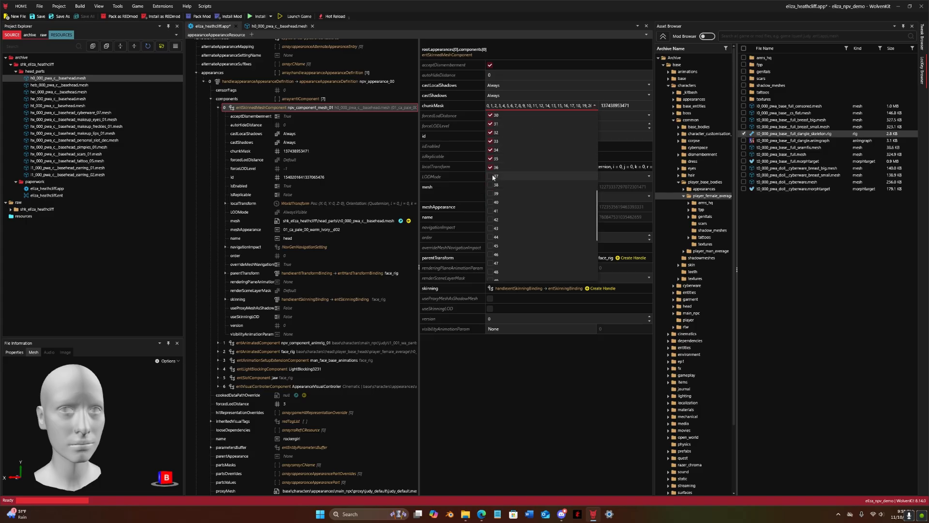
click(492, 185)
click(491, 193)
click(492, 202)
click(492, 211)
click(492, 220)
click(492, 228)
scroll(493, 228, down, 2)
click(491, 185)
click(492, 193)
click(492, 203)
click(492, 211)
click(492, 219)
click(492, 228)
click(492, 238)
click(493, 246)
click(492, 254)
click(492, 263)
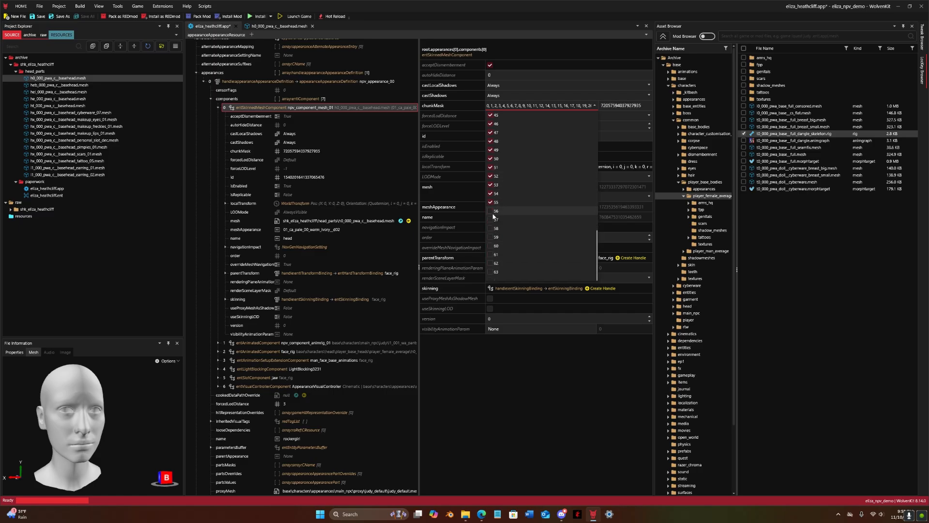
click(492, 246)
click(492, 255)
click(492, 263)
click(492, 271)
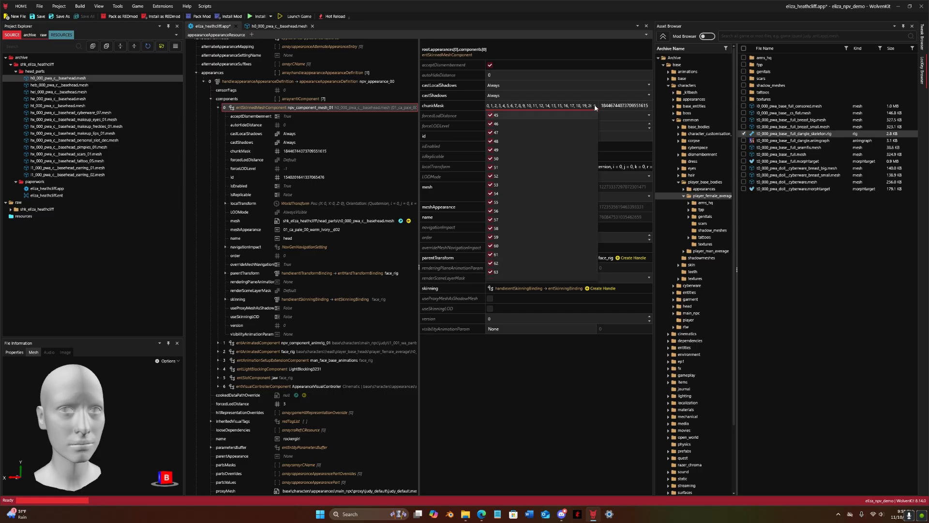
click(594, 105)
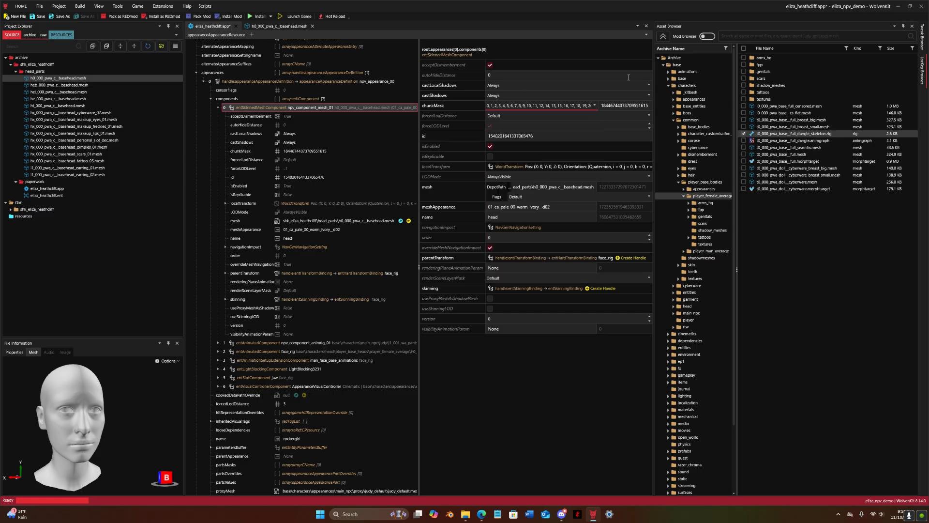
Step: Select the head component's full numeric chunkMask value and save eliza_heathcliff.app
double_click(614, 105)
click(604, 105)
mouse_move(104, 411)
mouse_down()
mouse_move(112, 413)
mouse_move(96, 412)
mouse_up()
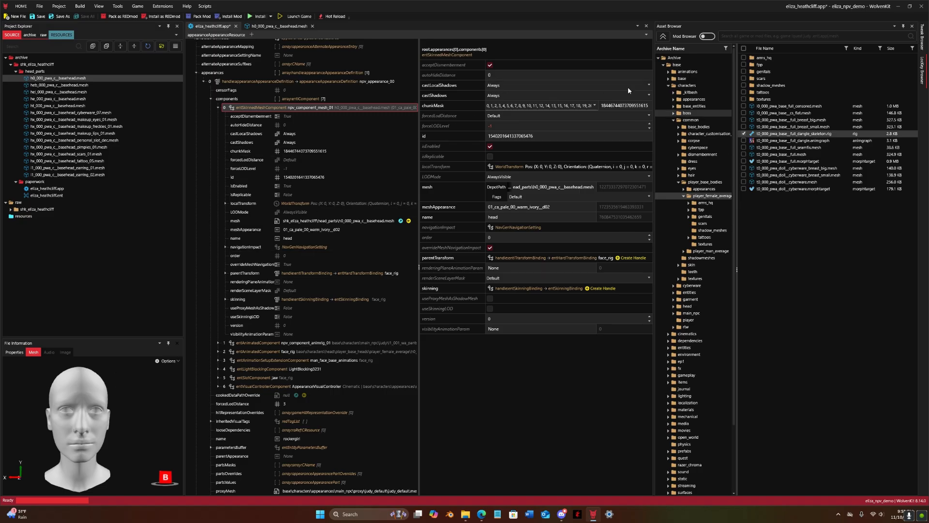
drag(602, 107, 644, 103)
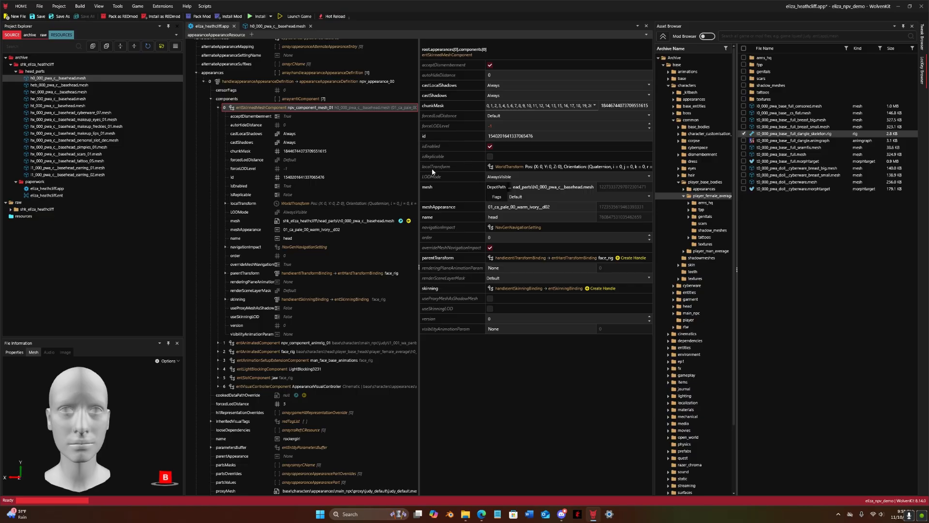
Step: Duplicate the head mesh component within the components array and select the copy's numeric chunkMask value
click(218, 108)
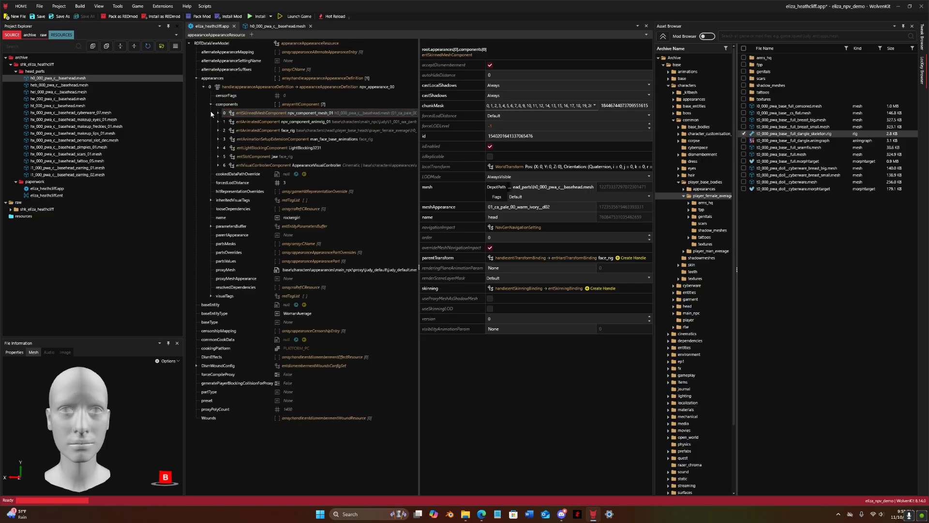
click(218, 113)
click(217, 107)
right_click(297, 115)
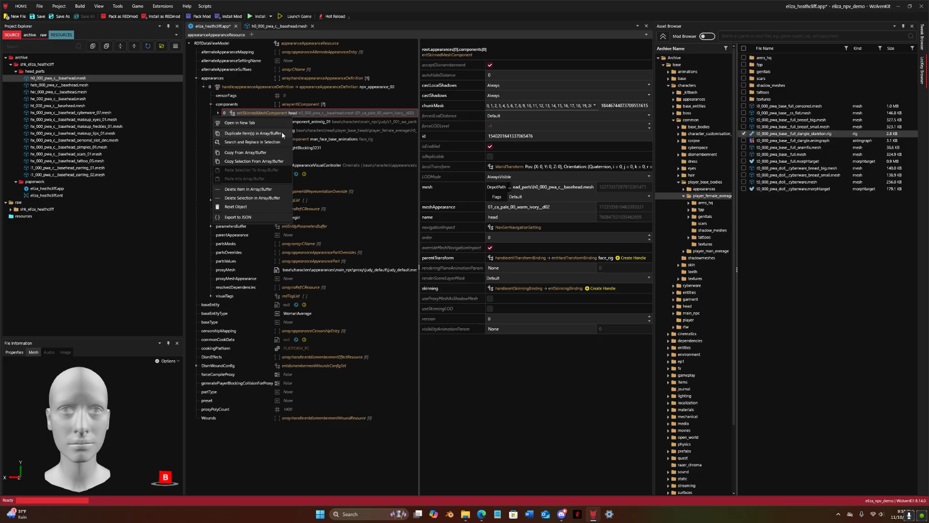
click(282, 133)
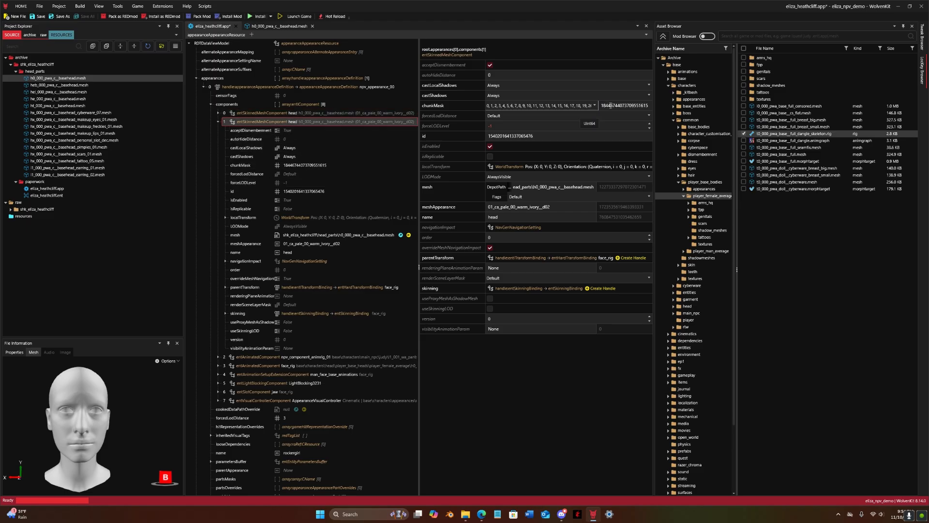
drag(602, 103, 649, 107)
click(648, 105)
click(639, 106)
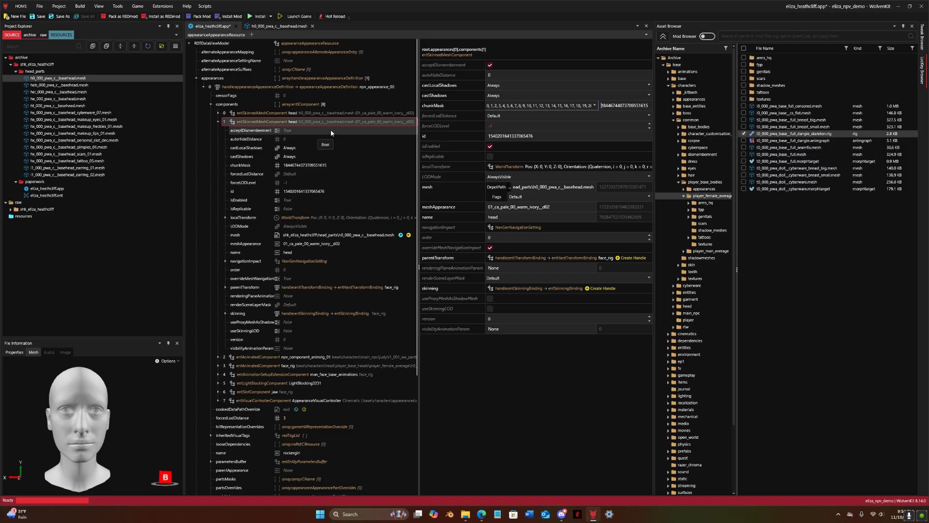
Step: Set the duplicated component's mesh DepotPath to the copied relative path shk_eliza_heathcliff\head_parts\heb_000_pwa_c__basehead.mesh
right_click(75, 86)
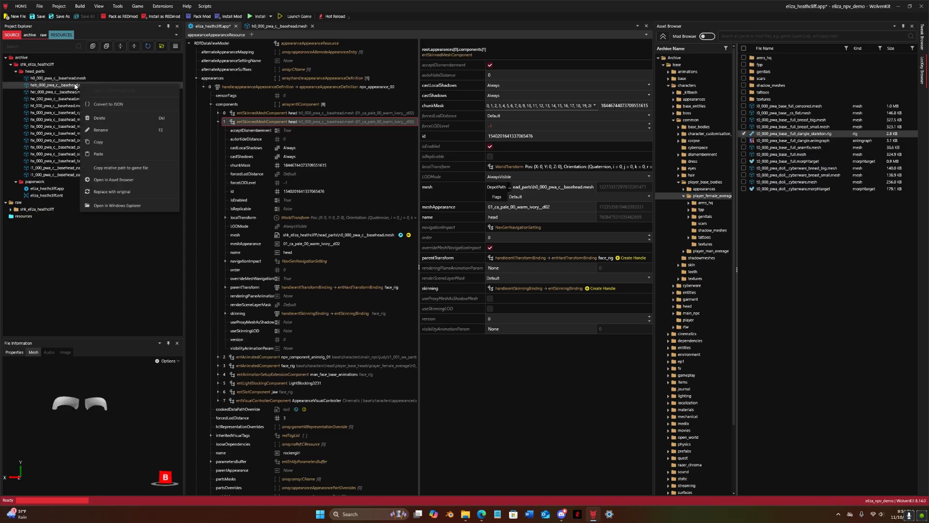
click(102, 167)
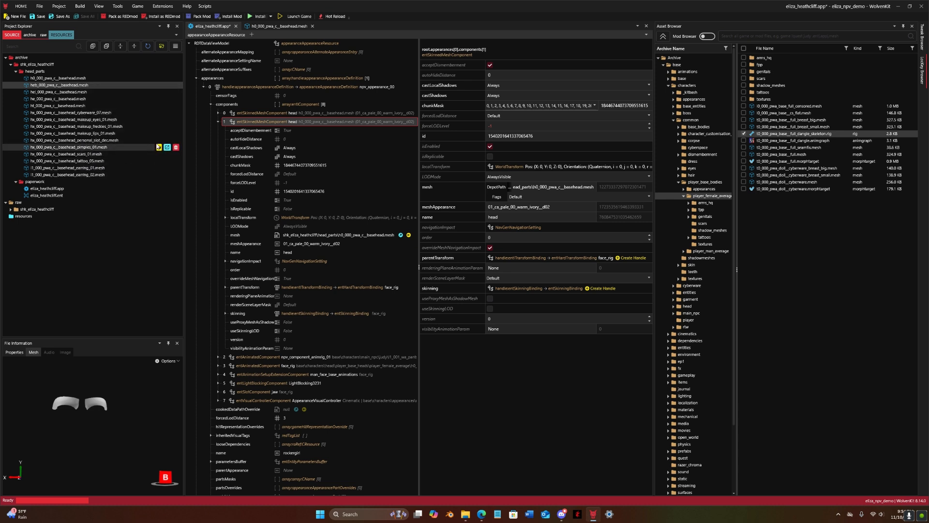
triple_click(563, 187)
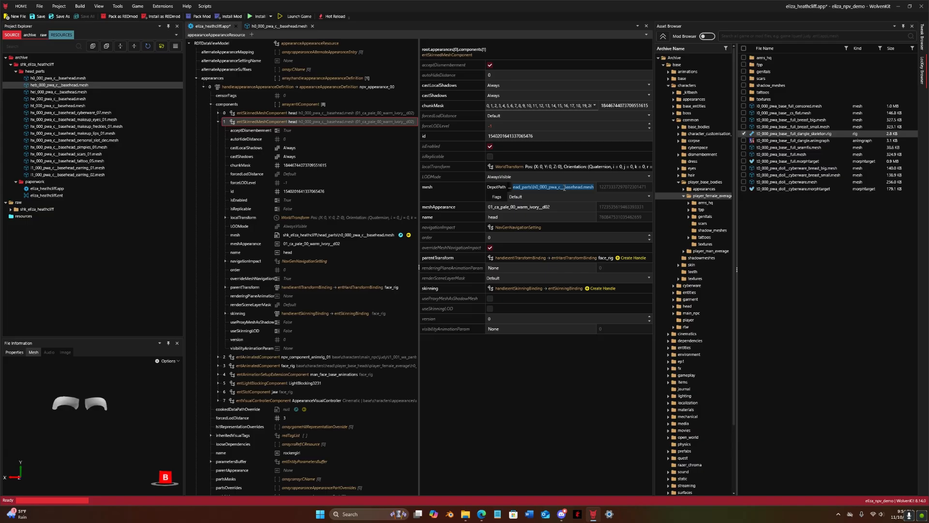
text(shk_eliza_heathcliff\head_parts\heb_000_pwa_c_basehead.mesh)
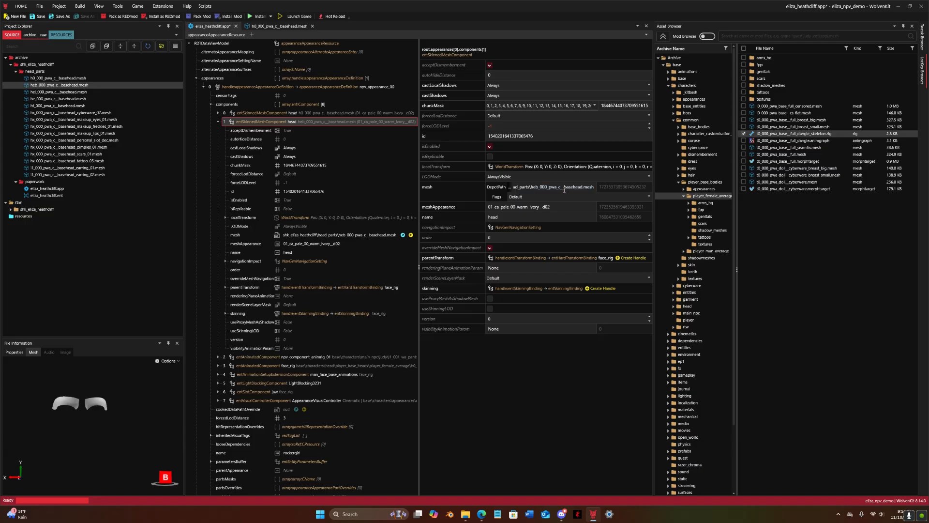
mouse_move(559, 188)
mouse_down()
mouse_move(504, 194)
mouse_move(602, 195)
mouse_move(570, 190)
mouse_up()
drag(575, 189, 559, 188)
Step: Switch to the NPV Part Picker in the browser and set the hair color to 34 Purple Blonde
click(481, 513)
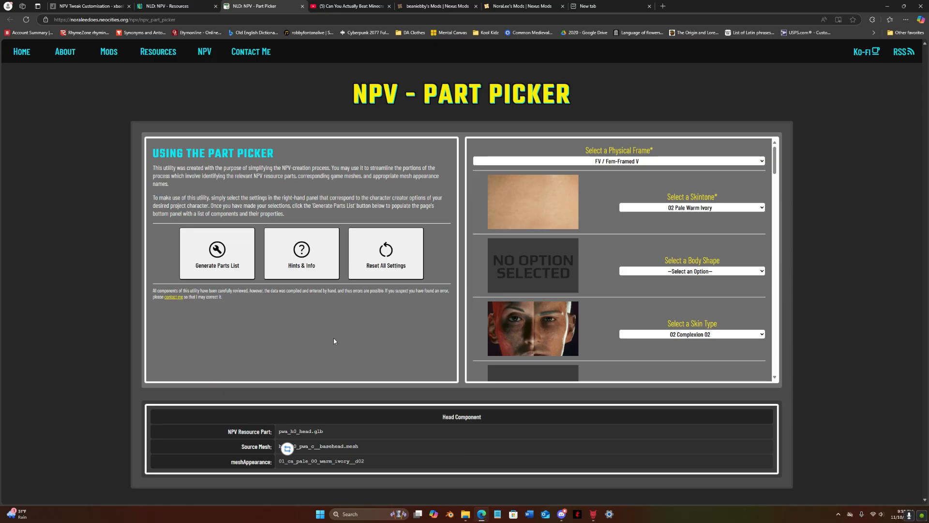
scroll(677, 222, down, 1)
scroll(690, 225, down, 4)
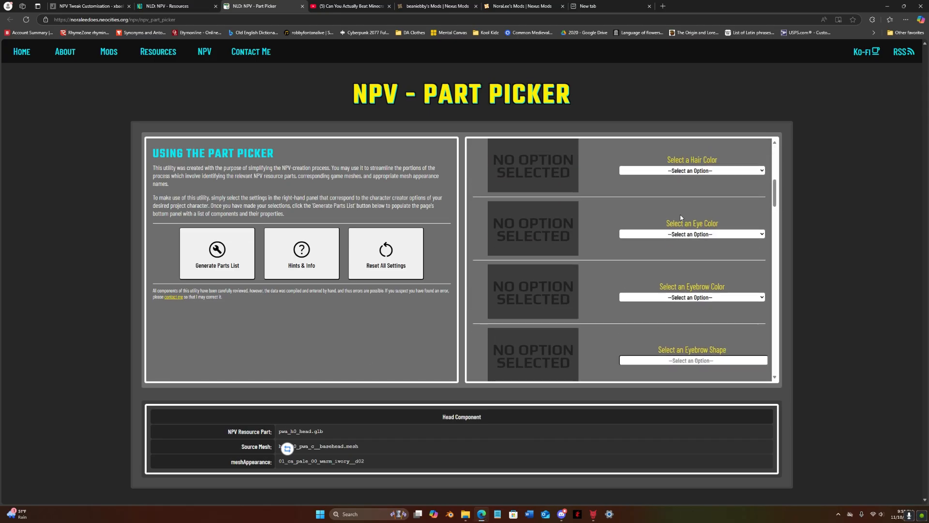
click(676, 171)
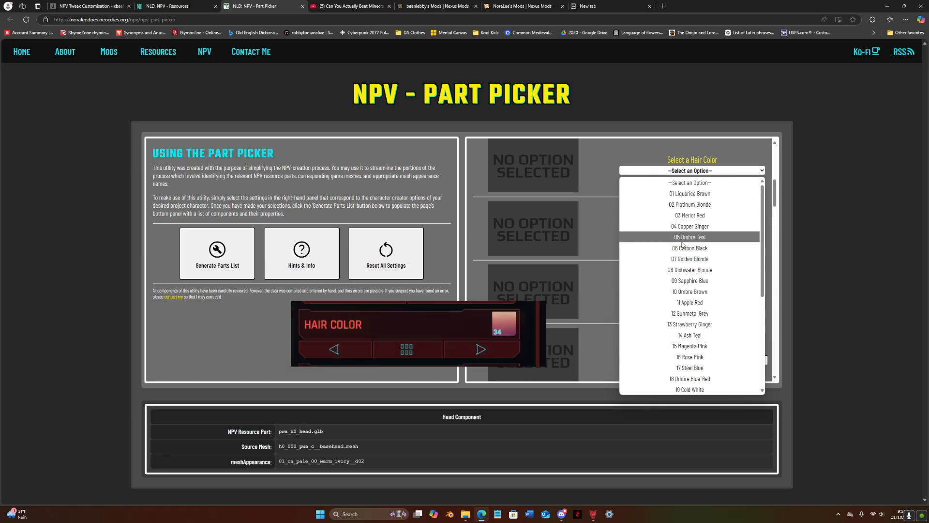
scroll(692, 290, down, 3)
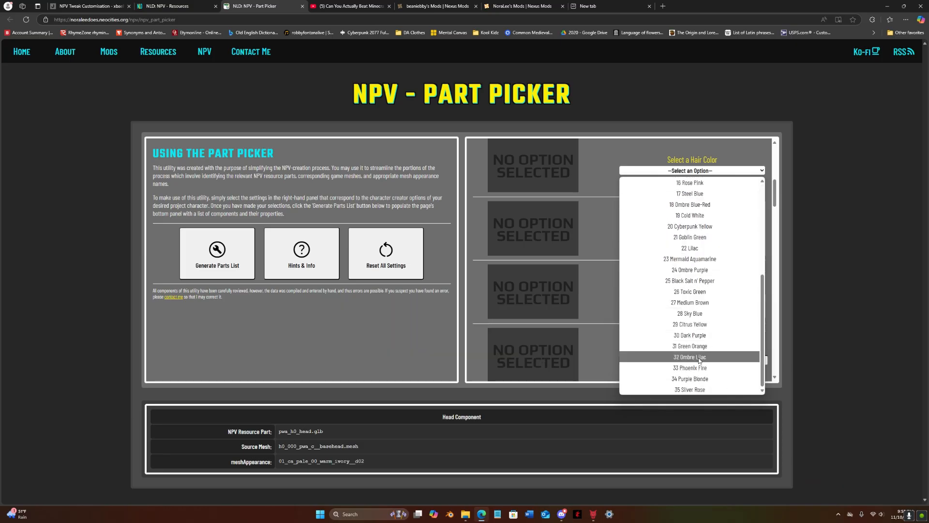
click(693, 379)
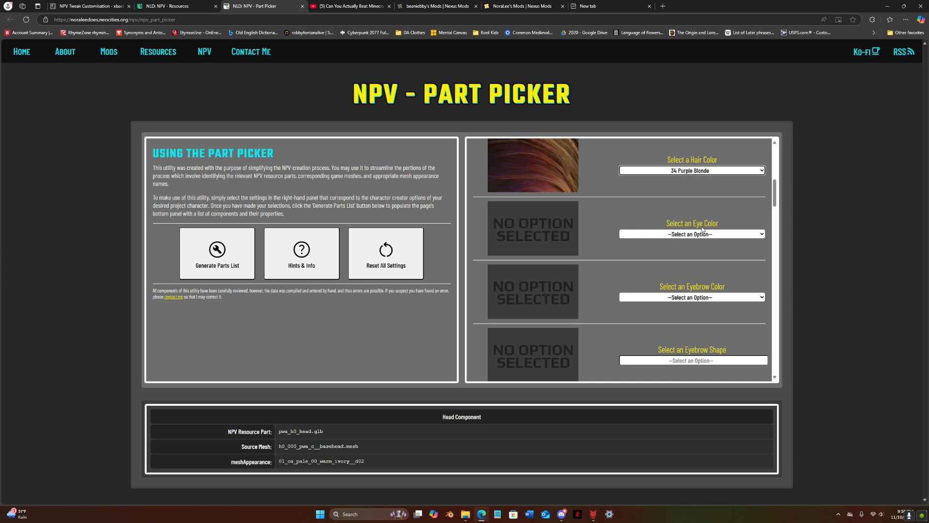
Step: Set the eyebrow color to 34 Purple Blonde in the Part Picker
scroll(702, 230, up, 2)
scroll(690, 246, down, 2)
click(680, 297)
scroll(684, 273, down, 5)
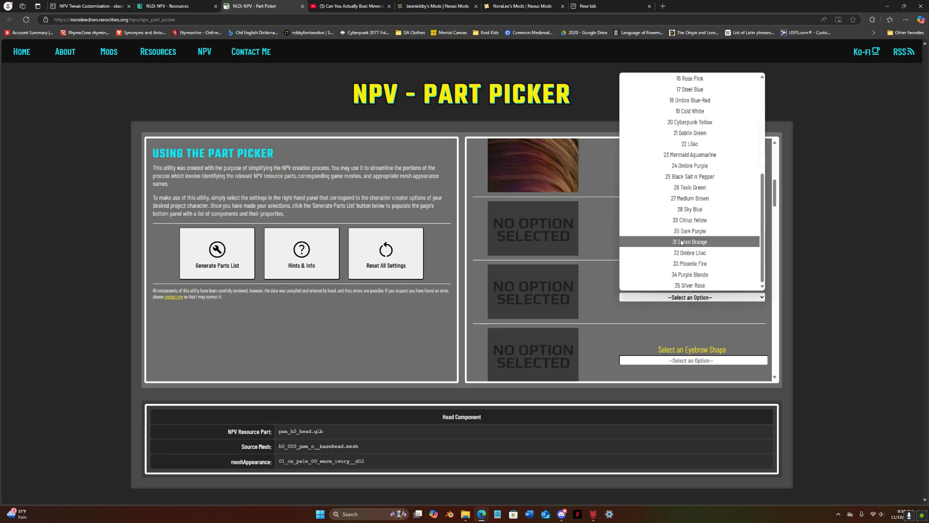
click(684, 274)
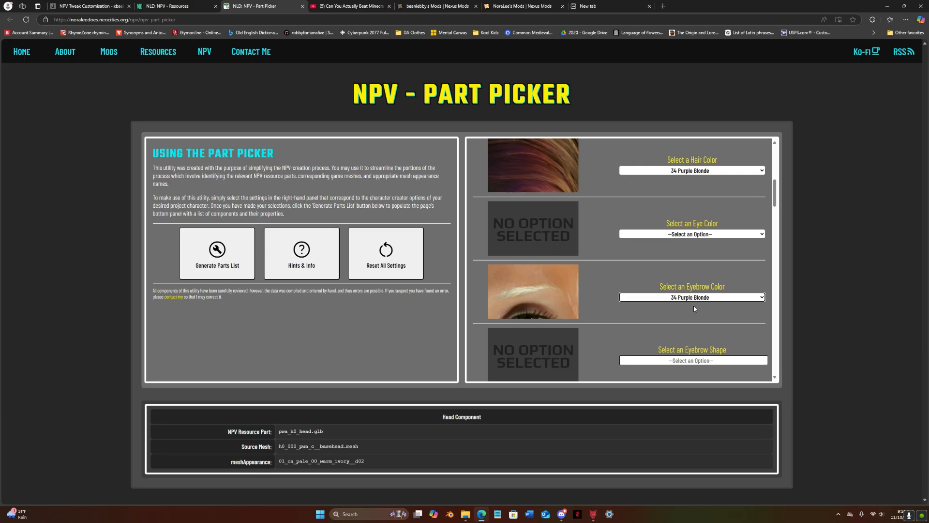
Step: Set the eyebrow shape to 8, generate the parts list and go to the Eyebrow Component's meshAppearance
scroll(680, 195, down, 3)
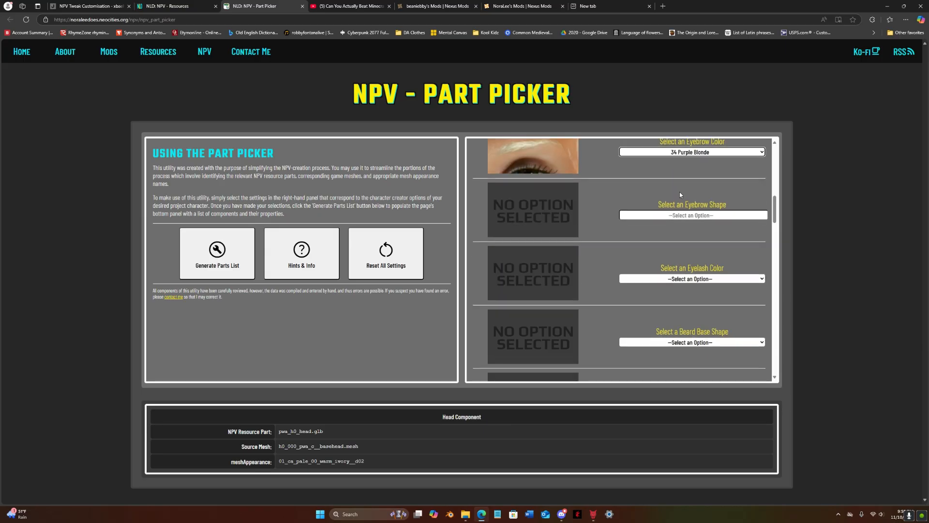
click(707, 217)
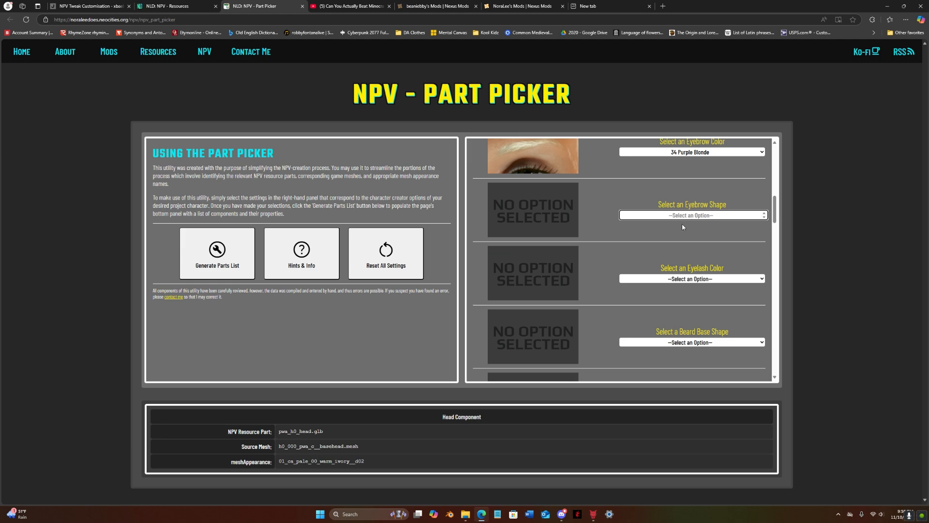
text(8)
click(250, 243)
scroll(246, 256, down, 3)
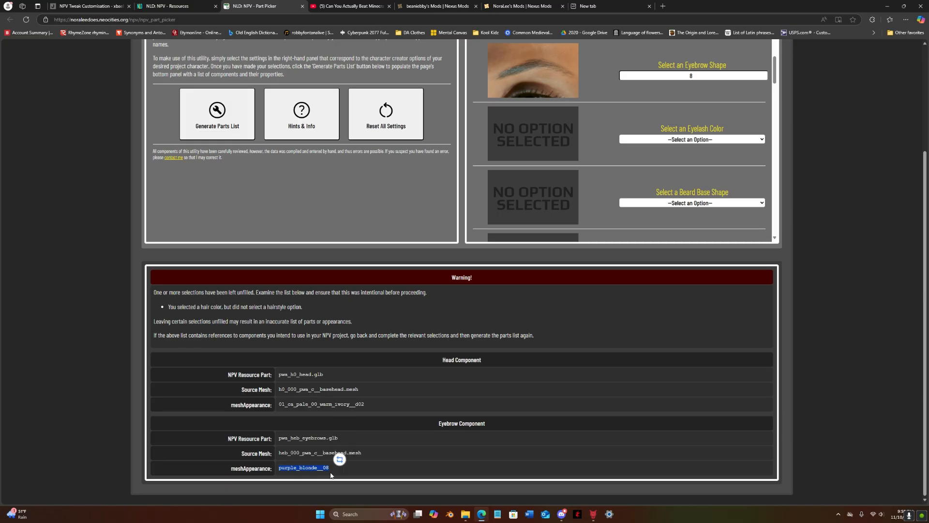
Step: Set the duplicated eyebrow component's meshAppearance to purple_blonde__08 and its name to brows in WolvenKit, and save the file
click(593, 514)
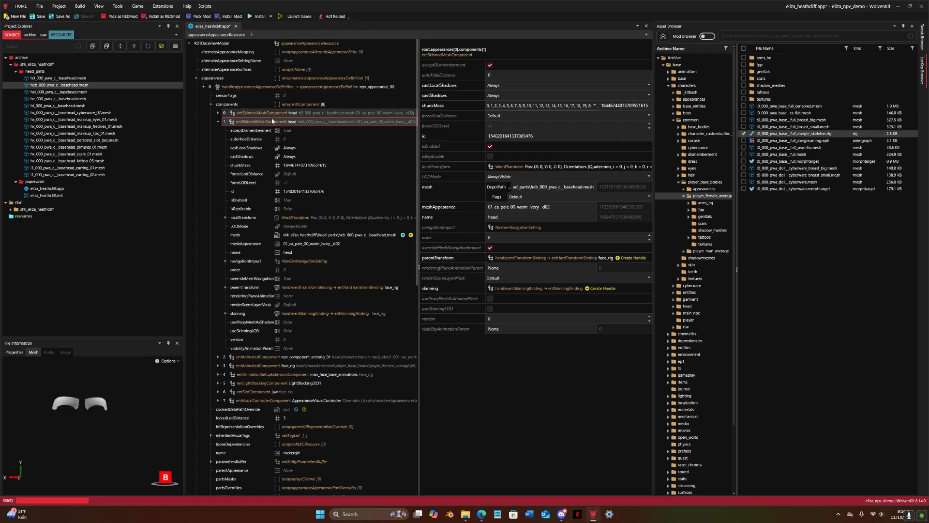
click(314, 244)
key(ctrl+a)
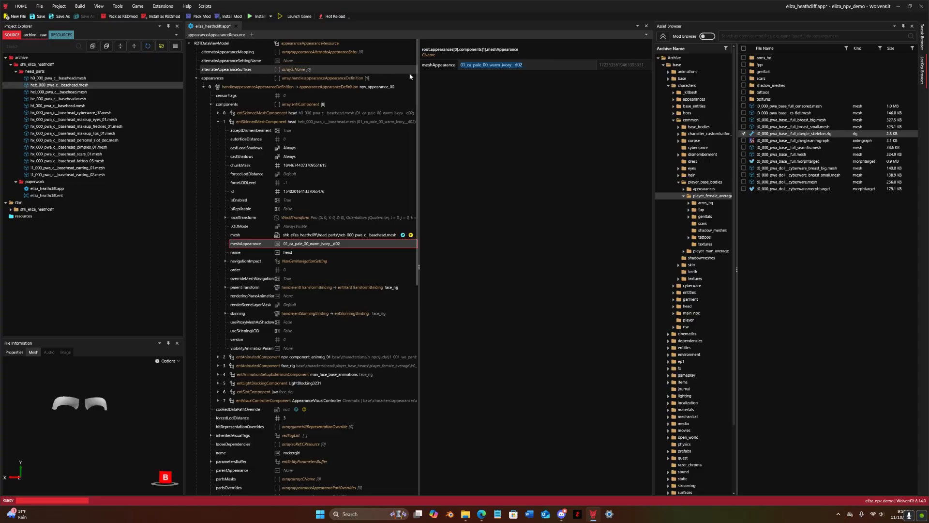
text(purple_blonde__08)
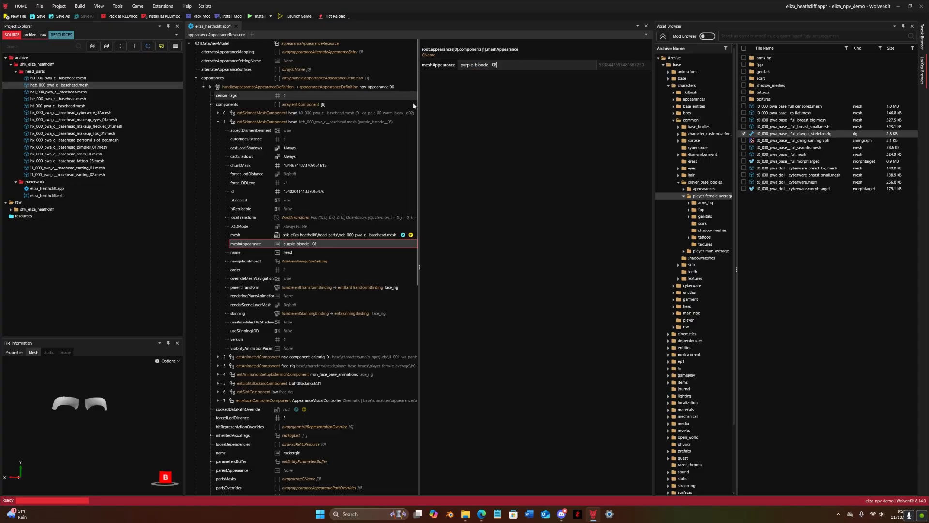
click(331, 249)
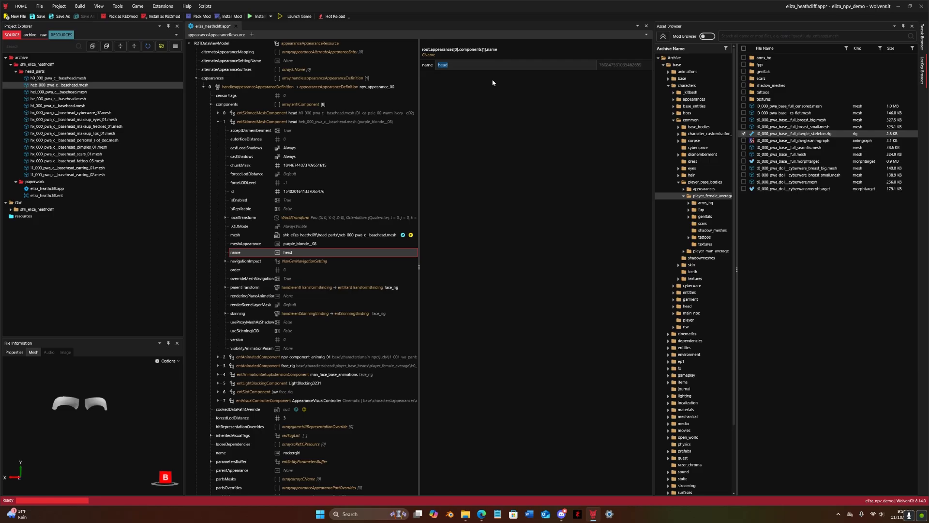
text(brows)
key(ctrl+s)
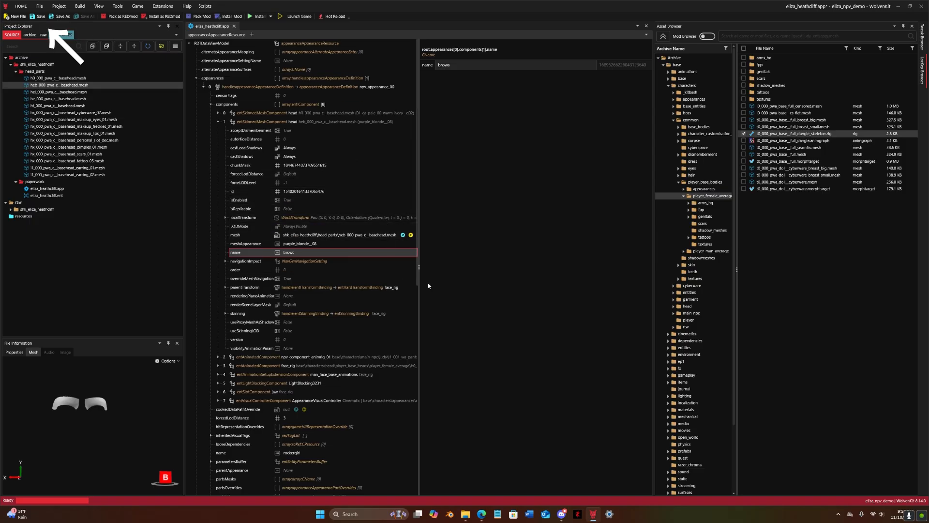
Step: Examine the brows component's chunkMask alongside the eyebrow mesh preview, keeping the file saved
click(217, 122)
click(218, 122)
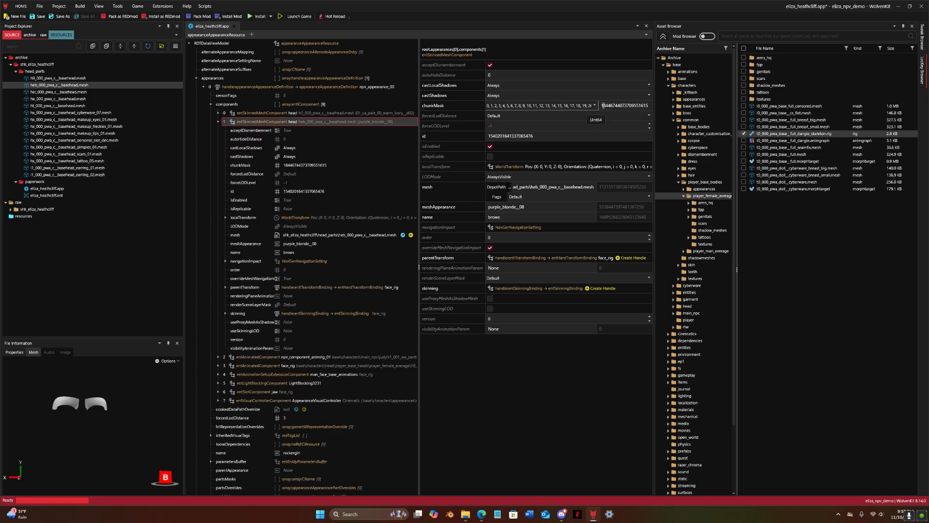
key(ctrl+s)
right_drag(92, 425, 94, 430)
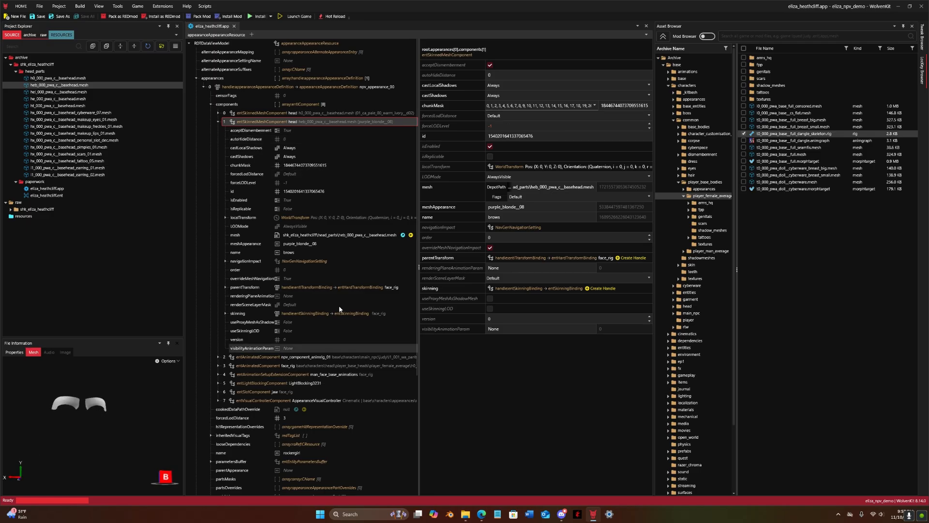
double_click(601, 105)
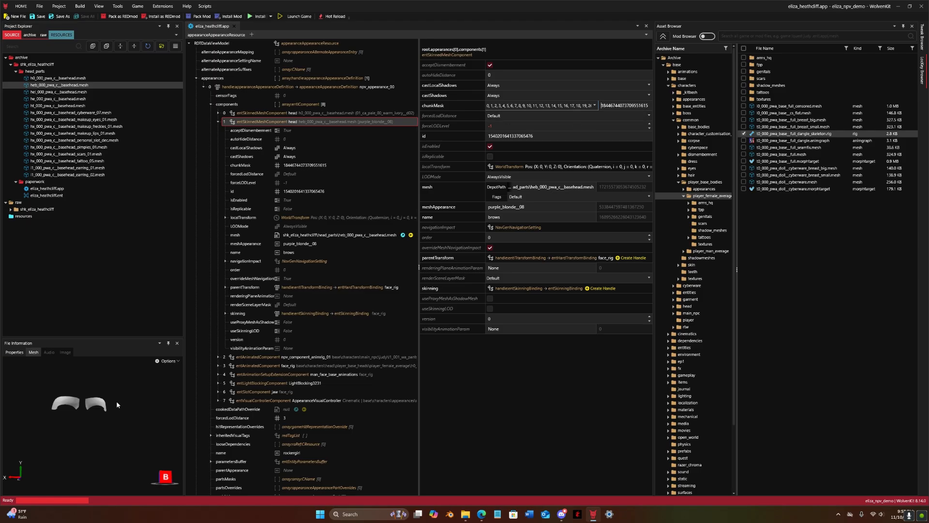
Step: Duplicate the brows component and set the copy's mesh DepotPath to shk_eliza_heathcliff\head_parts\hel_000_pwa_c__basehead.mesh
click(219, 121)
right_click(220, 123)
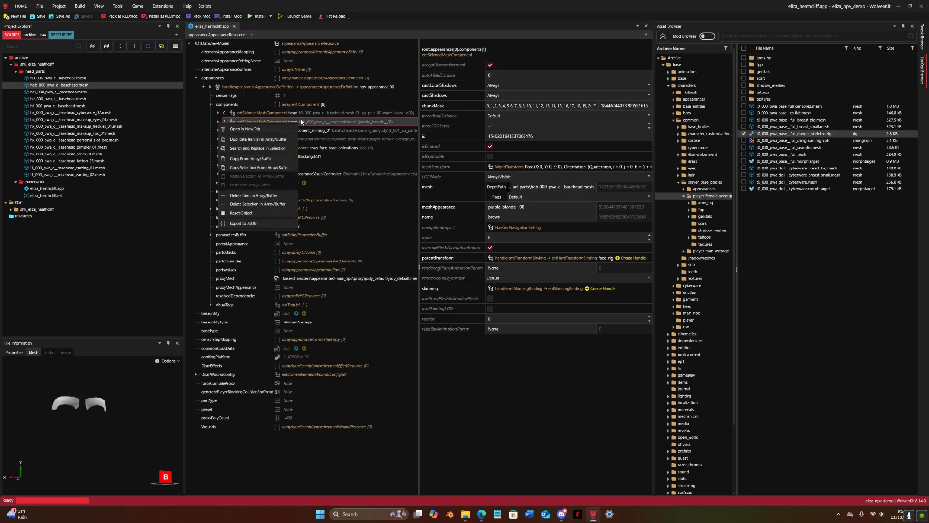
click(285, 140)
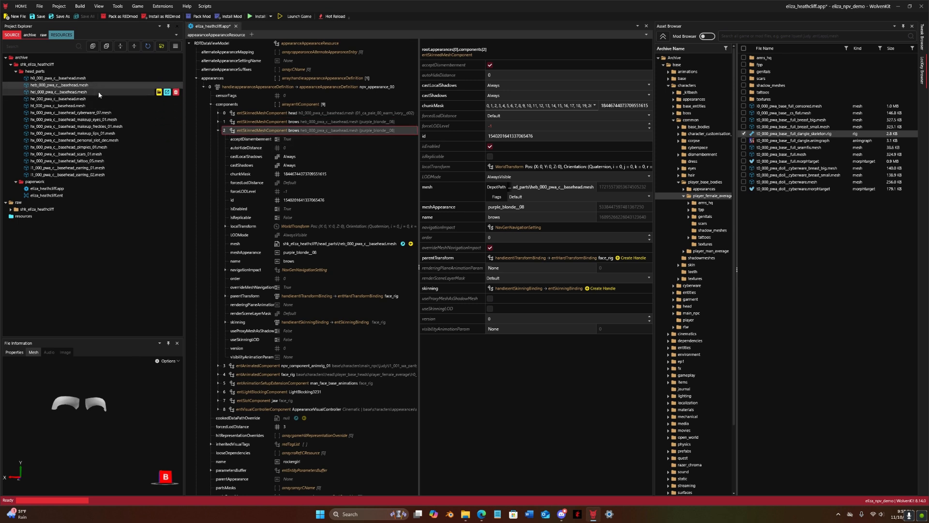
click(75, 92)
right_click(73, 92)
click(110, 176)
click(522, 187)
key(ctrl+a)
text(shk_eliza_heathcliff\head_parts\hel_000_pwa_c__basehead.mesh)
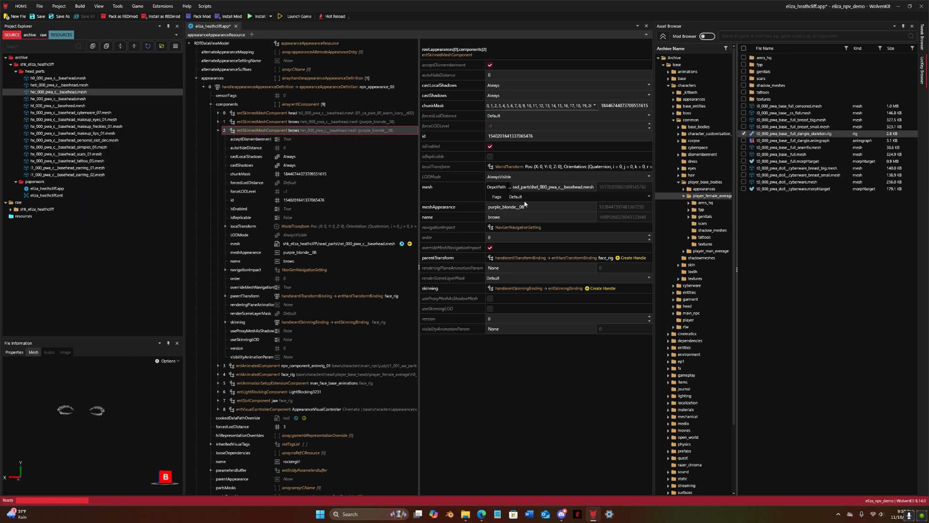
Step: Switch to the Part Picker in the browser and set the eyelash color to 06 Carbon Black
key(alt+Tab)
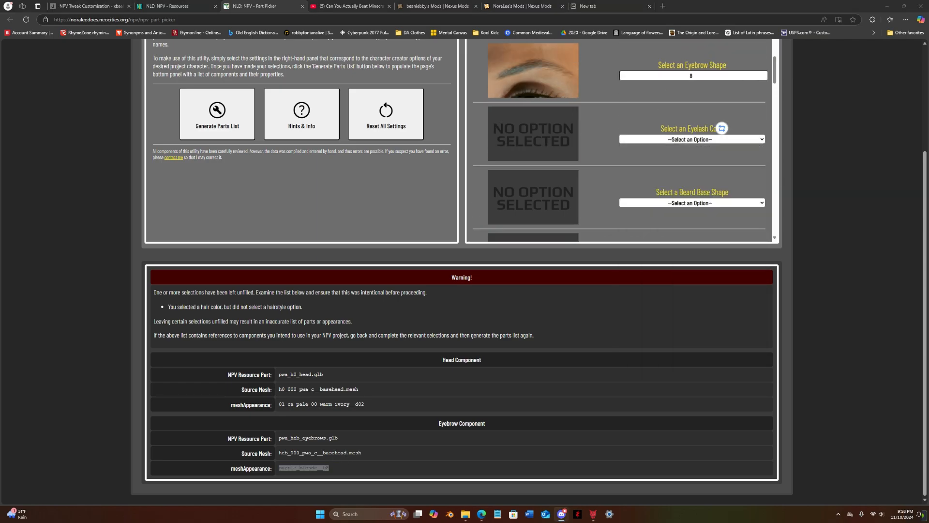
click(692, 139)
click(692, 193)
scroll(692, 193, down, 2)
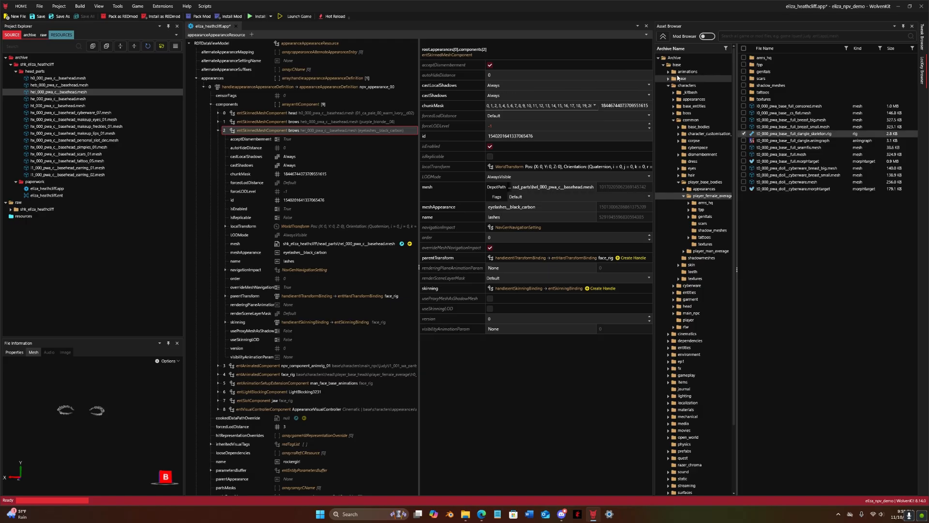
Step: Duplicate the lashes component and set the copy's mesh DepotPath to the relative path of he_000_pwa_c__basehead.mesh
click(218, 130)
click(58, 99)
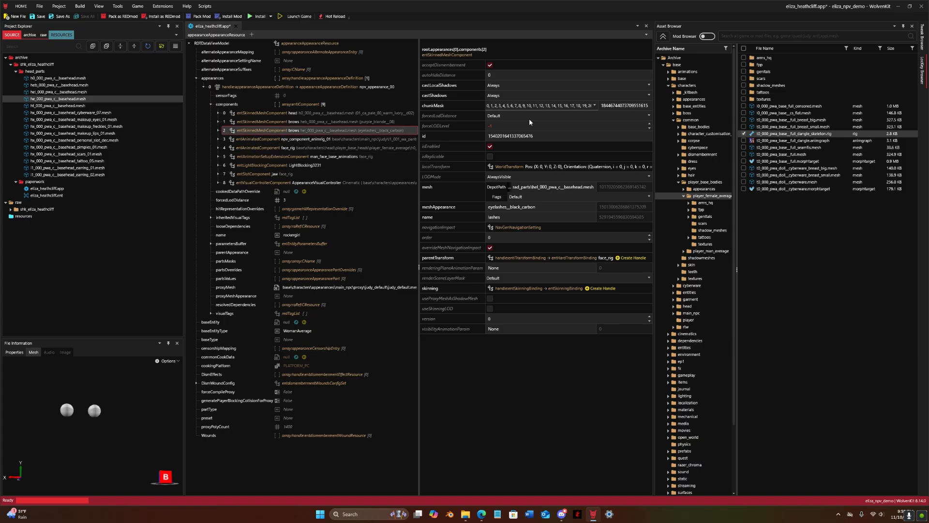
right_click(315, 130)
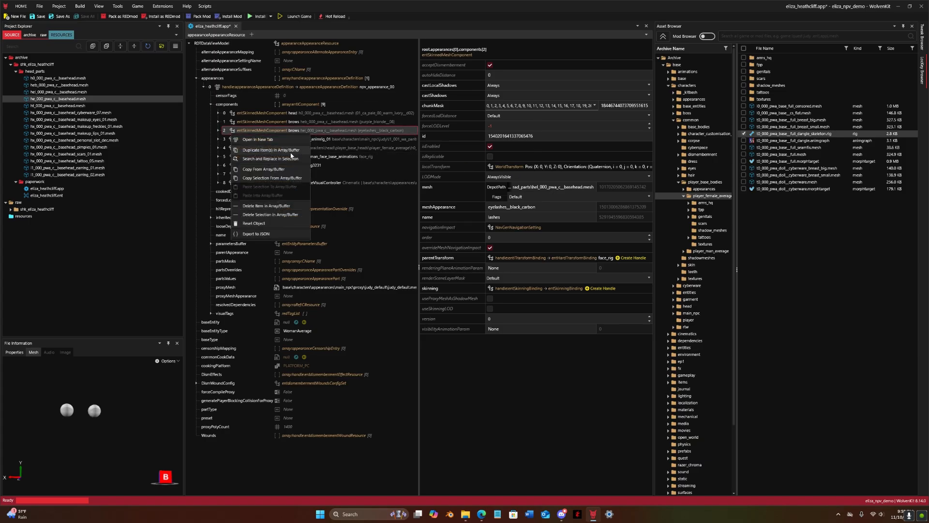
click(291, 153)
click(218, 139)
right_click(75, 99)
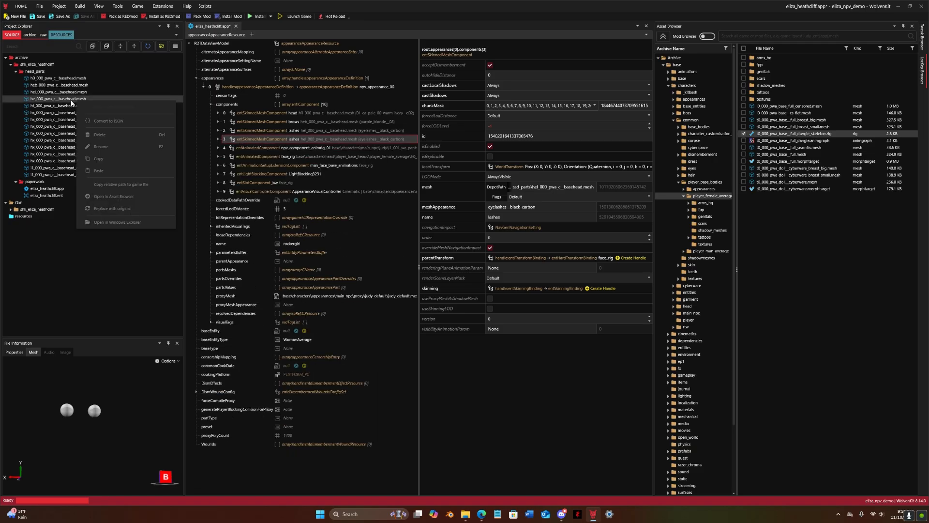
click(102, 185)
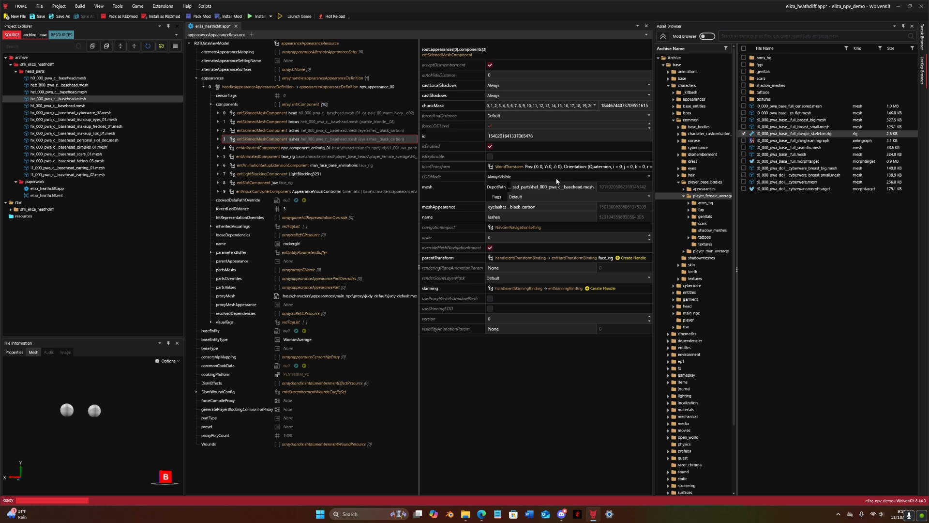
key(ctrl+v)
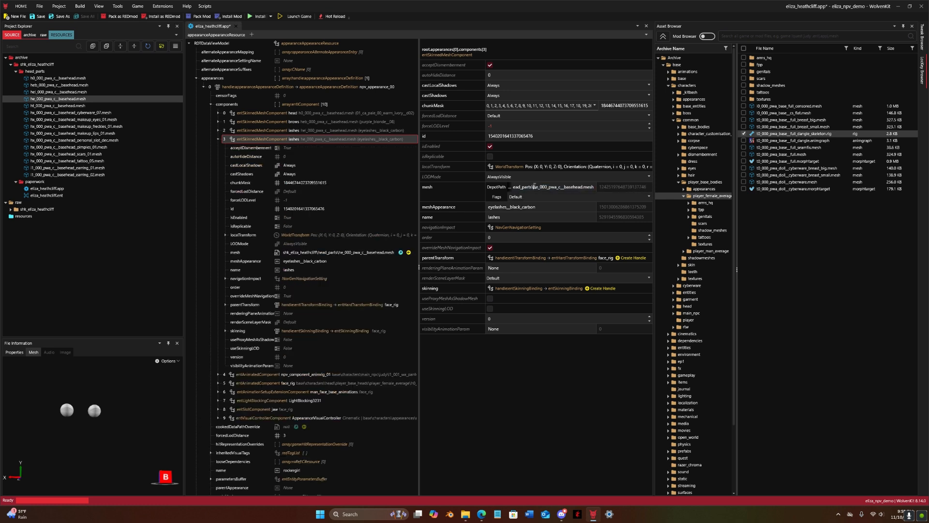
Step: Switch to the Part Picker and look through the character options, from body shape to nails, for those still unset
key(alt+Tab)
scroll(690, 254, up, 5)
scroll(684, 277, down, 1)
scroll(683, 274, down, 12)
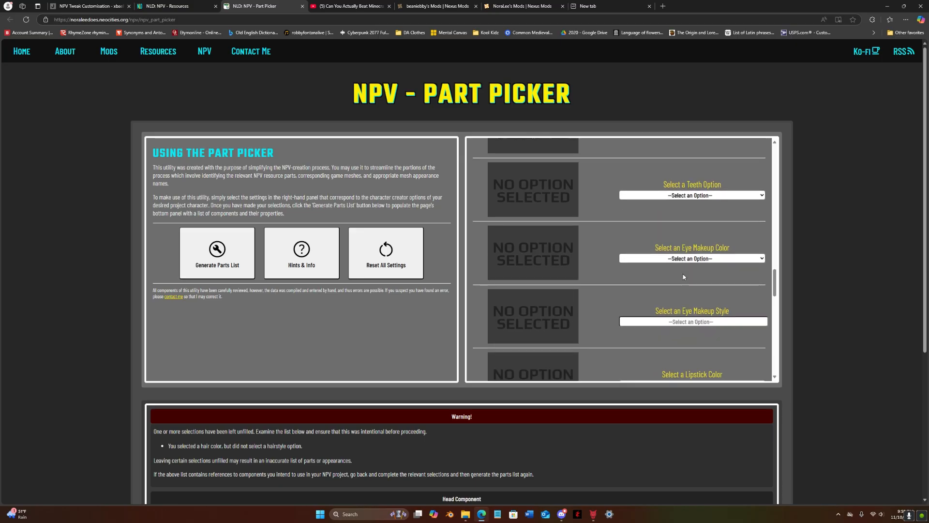
scroll(683, 276, up, 9)
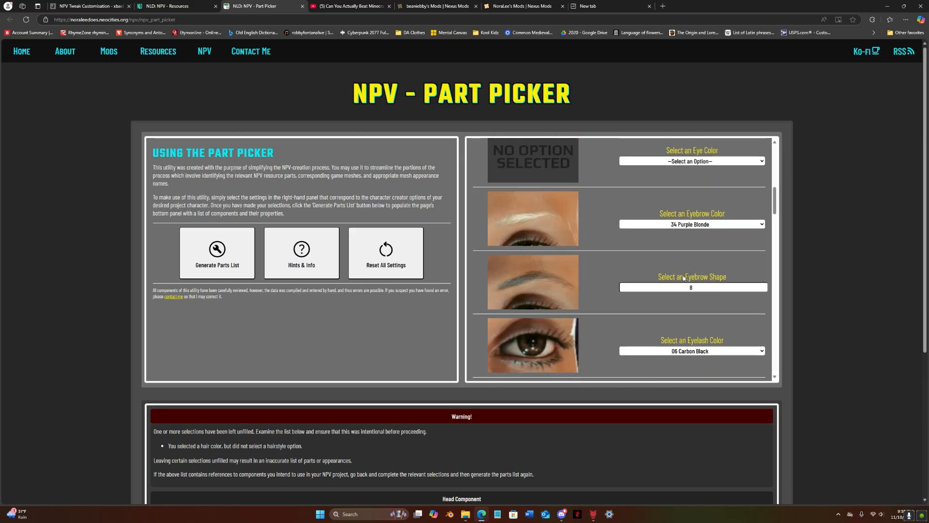
scroll(684, 277, up, 3)
scroll(713, 236, down, 10)
scroll(706, 230, down, 10)
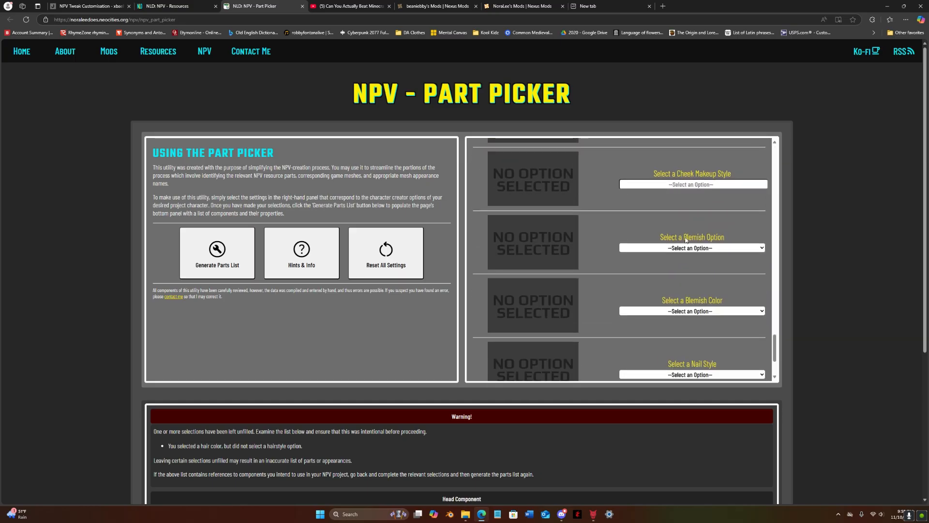
scroll(420, 319, down, 5)
scroll(530, 307, up, 5)
scroll(598, 285, up, 1)
scroll(599, 285, up, 8)
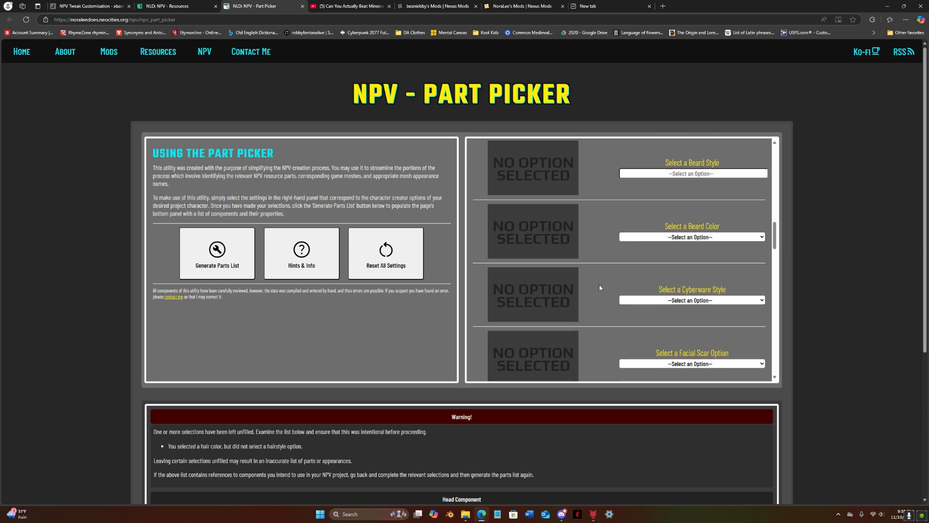
scroll(601, 287, up, 10)
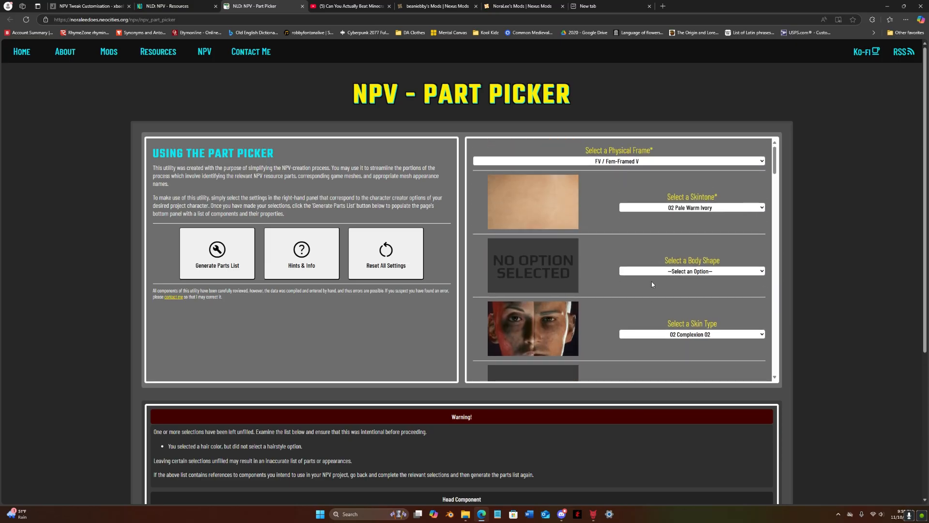
Step: Set the body shape to FV - Small Chest and the hairstyle to 01 Hair 01 in the Part Picker
click(660, 272)
click(666, 327)
click(660, 254)
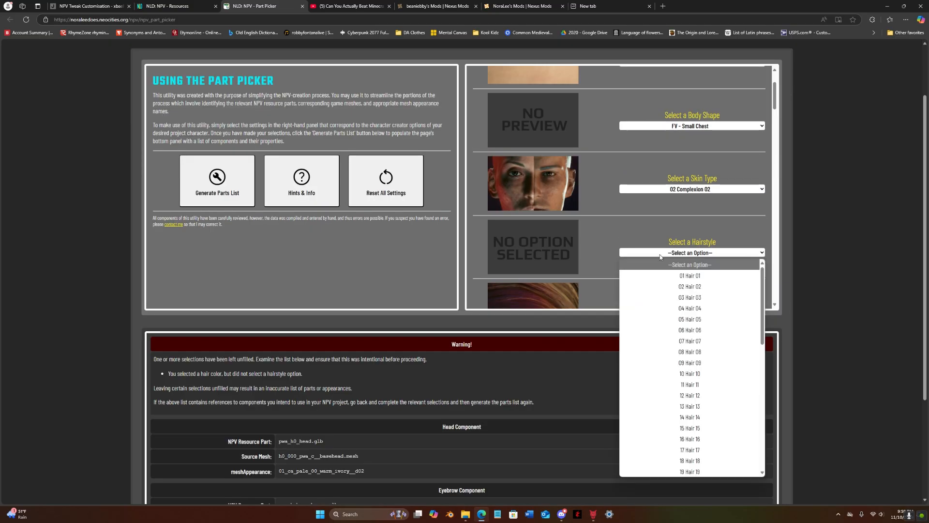
scroll(660, 255, down, 5)
scroll(654, 196, up, 2)
click(664, 145)
click(671, 175)
Step: Set the eye color to 31 Black Skull Design in the Part Picker
scroll(679, 157, down, 3)
click(679, 161)
click(687, 207)
click(682, 162)
scroll(682, 242, down, 3)
click(681, 218)
click(682, 162)
click(684, 271)
scroll(683, 212, up, 1)
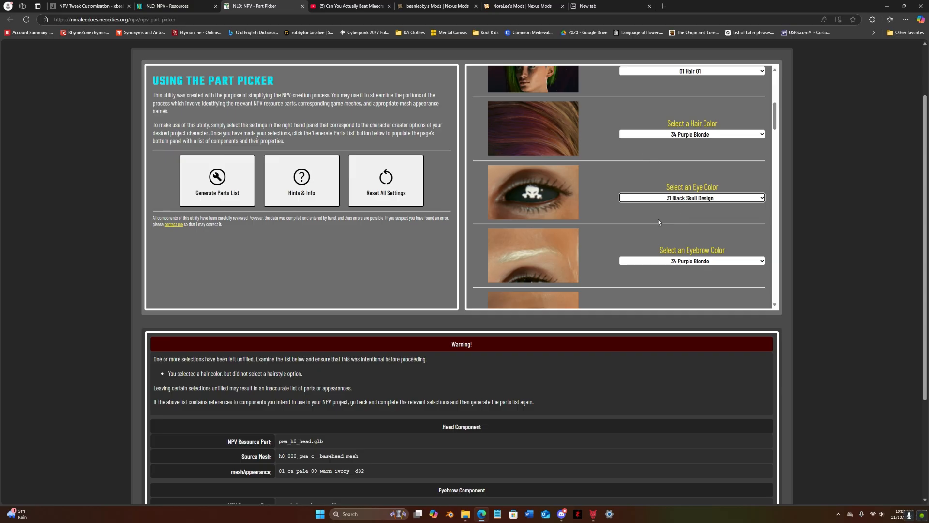
Step: Set the eye makeup color to 01 Black and the eye makeup style to 7
scroll(661, 220, down, 2)
scroll(672, 217, down, 8)
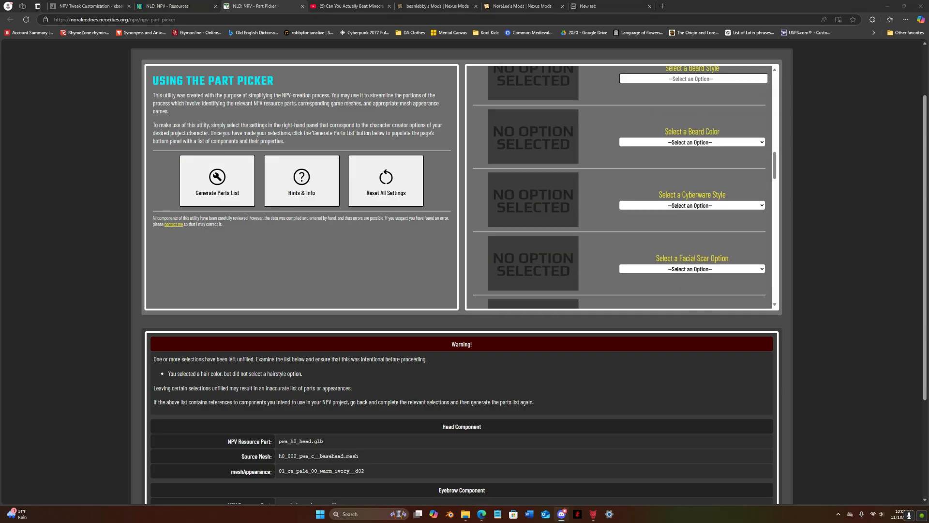
scroll(688, 214, down, 4)
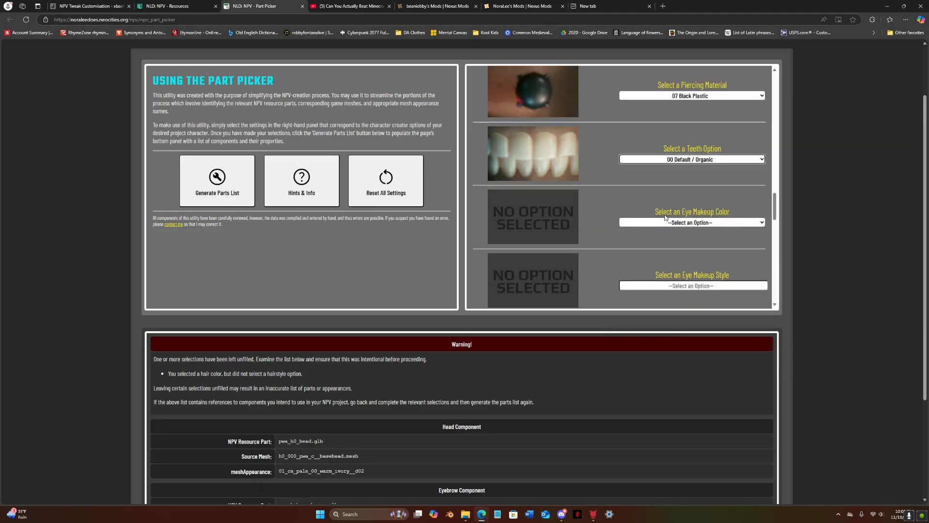
click(692, 222)
click(685, 258)
scroll(713, 219, down, 1)
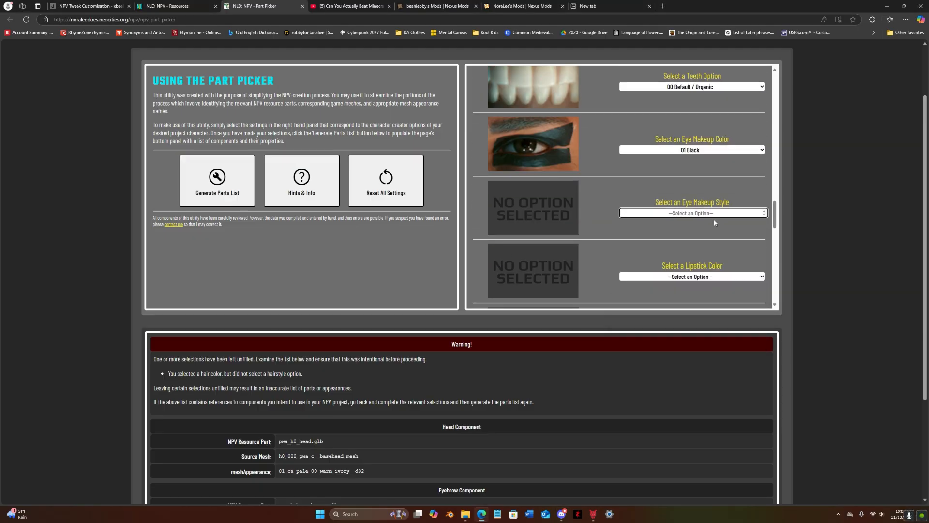
click(764, 210)
Step: Set the lipstick to black with style 1 and the 01 Default finish
scroll(726, 208, down, 2)
click(692, 204)
click(687, 240)
click(764, 193)
scroll(725, 208, down, 1)
click(692, 222)
click(692, 244)
Step: Set the cheek makeup to raspberry with style 10 and select the black blemish option 02
scroll(692, 237, down, 2)
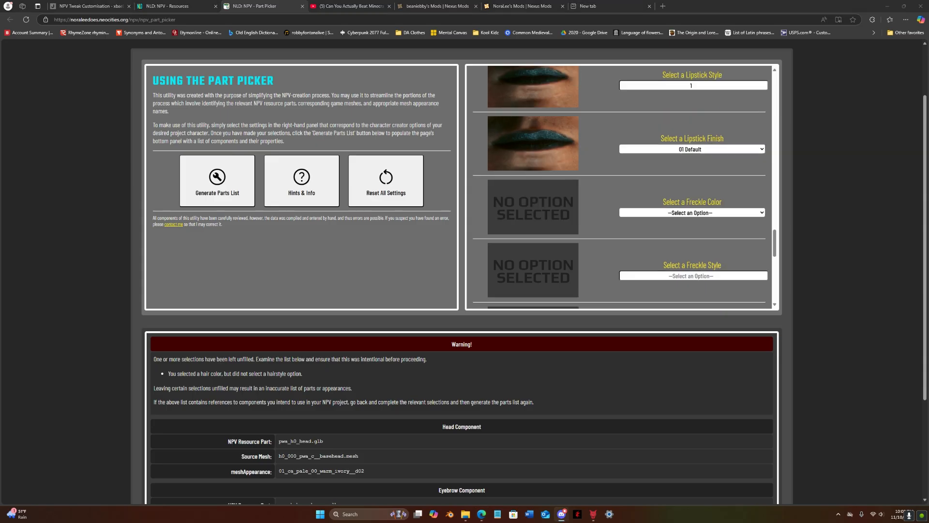
click(682, 213)
scroll(678, 223, down, 3)
click(673, 231)
click(694, 319)
scroll(701, 290, down, 1)
click(765, 219)
scroll(701, 227, down, 4)
click(692, 176)
click(669, 206)
Step: Set the nail style to 02 Long and the nail color to 33 Black, and generate the parts list
scroll(677, 213, down, 2)
click(677, 209)
click(687, 271)
scroll(687, 262, down, 1)
click(204, 148)
scroll(254, 199, down, 20)
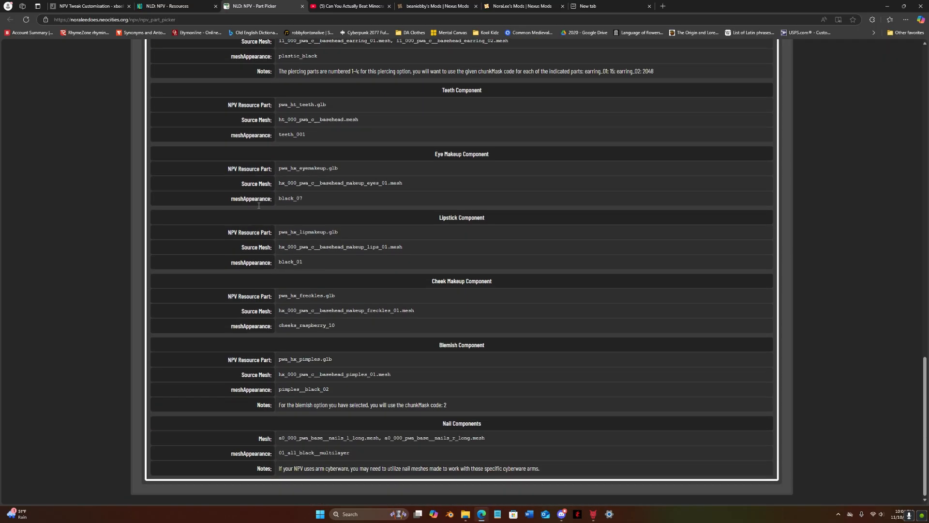
scroll(259, 206, up, 15)
scroll(258, 205, up, 5)
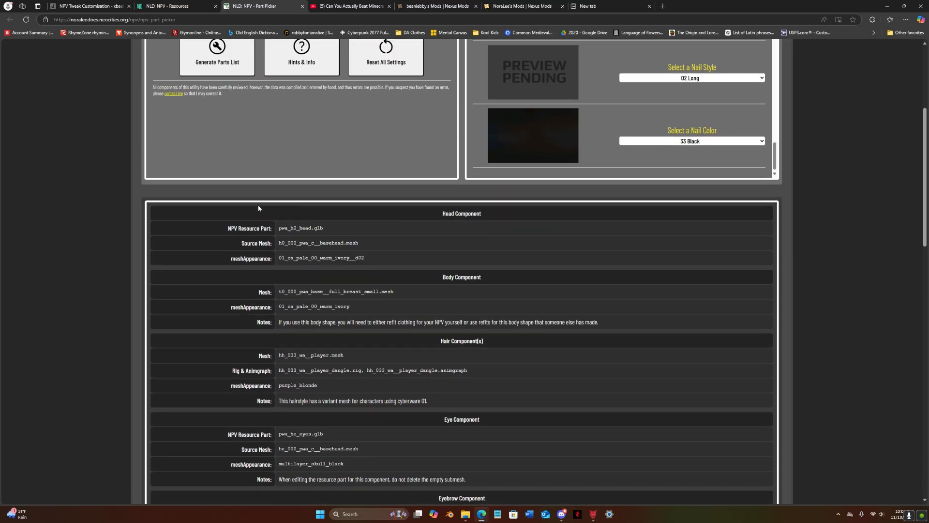
scroll(531, 347, down, 4)
scroll(542, 370, up, 3)
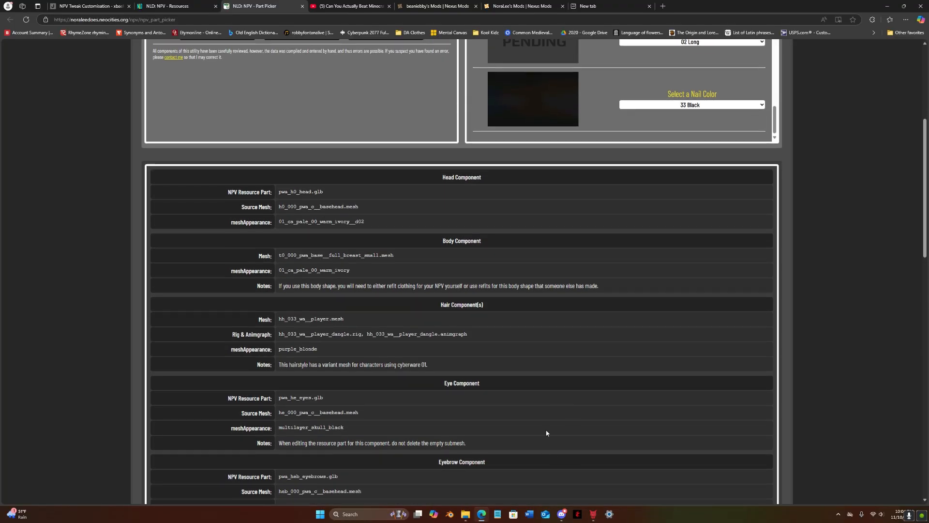
Step: Switch to WolvenKit and duplicate the he_000 eye mesh component, naming the original eyes and the copy teeth
click(594, 513)
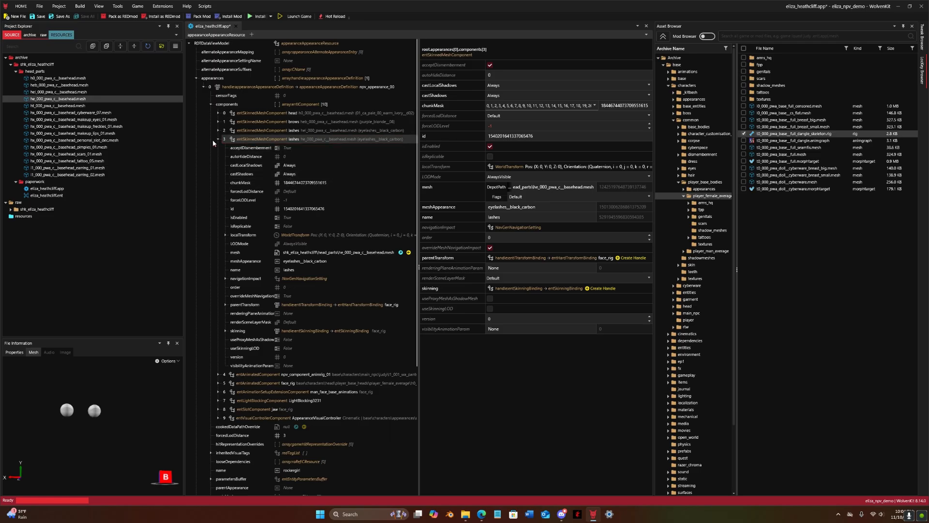
key(ctrl+d)
drag(501, 217, 477, 214)
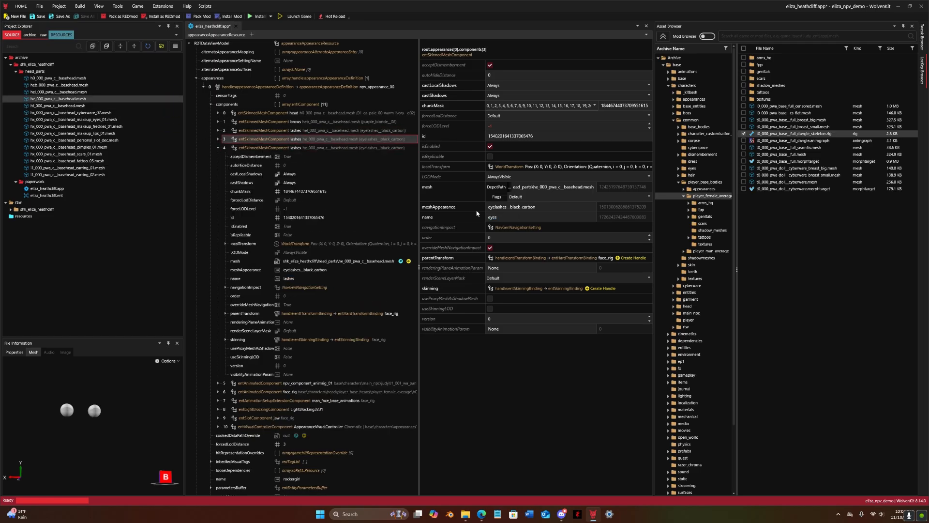
text(teeth)
Step: Point the teeth component to the ht_000_pwa_c__basehead.mesh path and set its meshAppearance to teeth_001
right_click(78, 105)
click(107, 189)
click(591, 514)
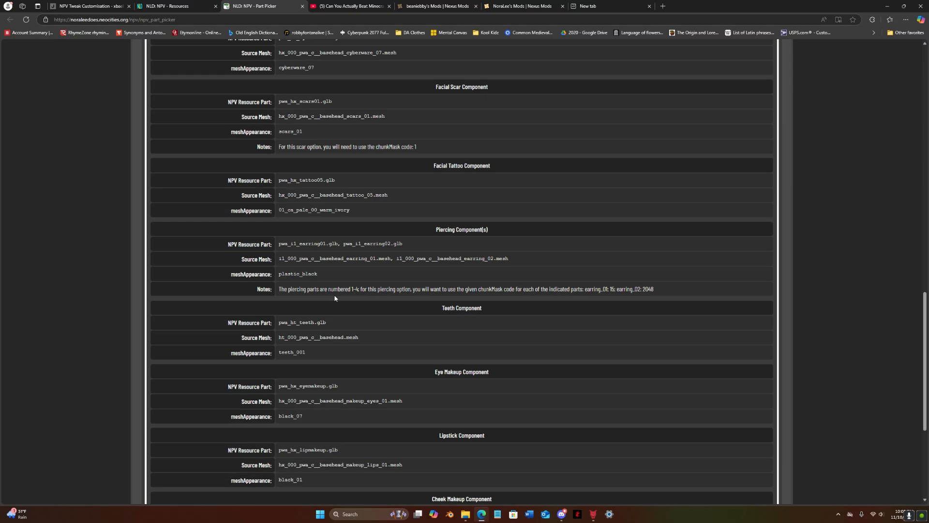
click(592, 514)
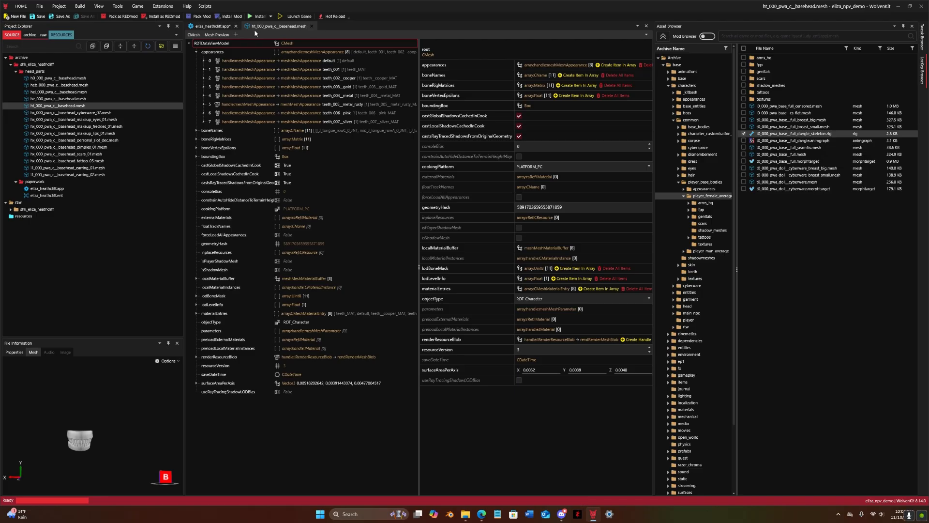
click(512, 207)
text(teeth_001)
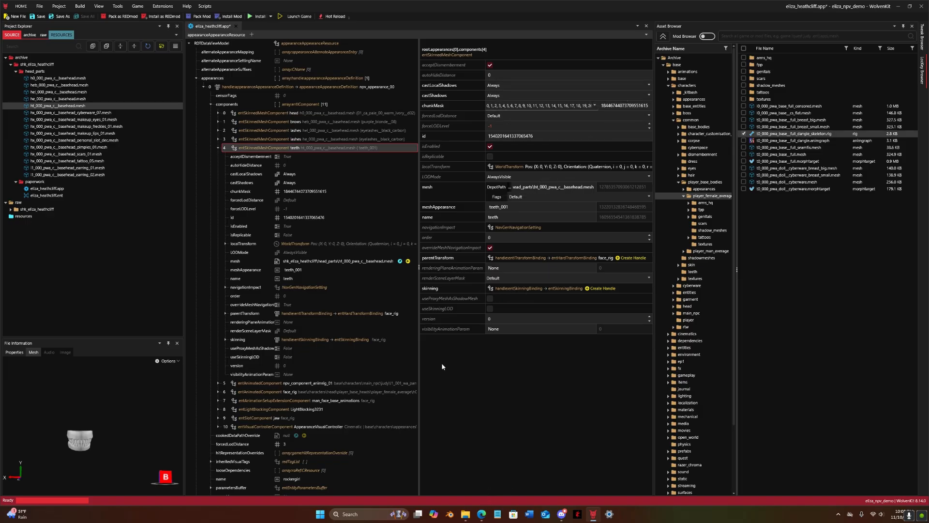
Step: Duplicate the teeth component, name the copy cyberware and set its mesh path to hx_000_pwa_c__basehead_cyberware_07.mesh
click(218, 148)
right_click(303, 148)
click(275, 176)
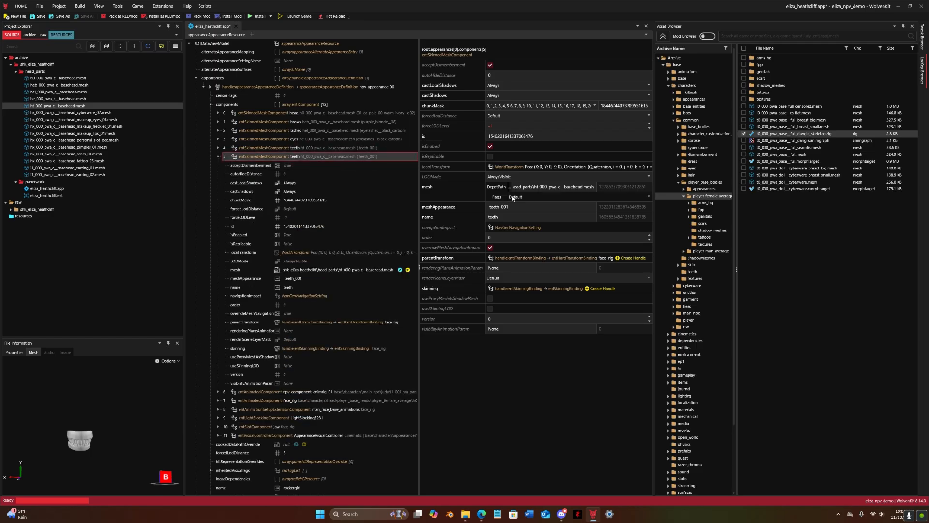
right_click(112, 112)
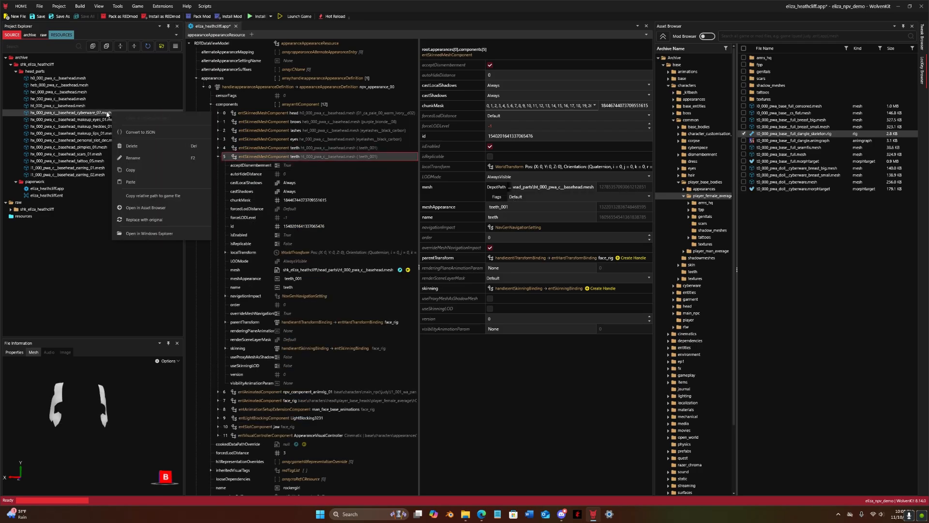
click(148, 196)
click(491, 218)
text(cyberwa)
click(547, 188)
key(ctrl+a)
key(ctrl+v)
Step: Copy the cyberware appearance name from the Part Picker and set the cyberware component's meshAppearance to cyberware_07
click(482, 513)
scroll(411, 324, up, 4)
double_click(296, 322)
key(ctrl+c)
click(593, 514)
drag(511, 208, 456, 208)
key(ctrl+v)
Step: Duplicate the cyberware component and set the copy's mesh path to hx_000_pwa_c__basehead_makeup_eyes_01.mesh
click(218, 157)
right_click(225, 159)
click(291, 178)
right_click(99, 120)
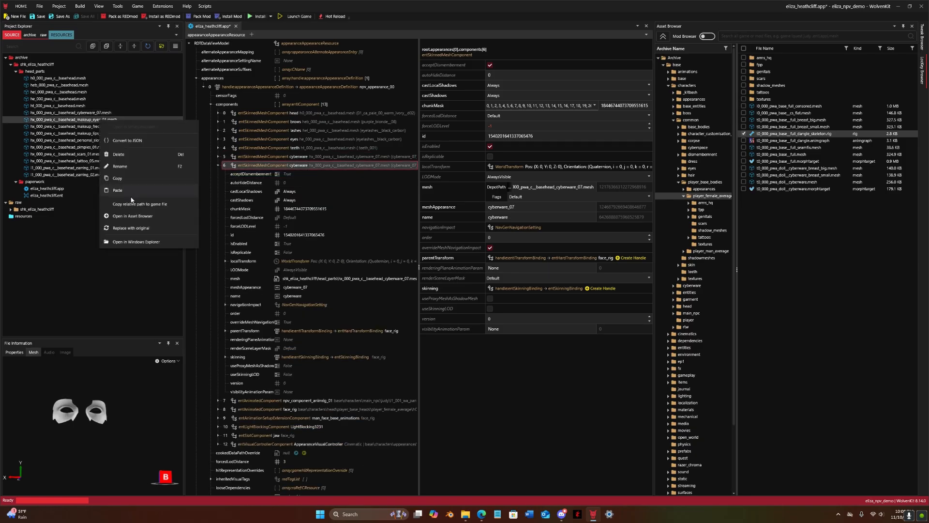
click(132, 203)
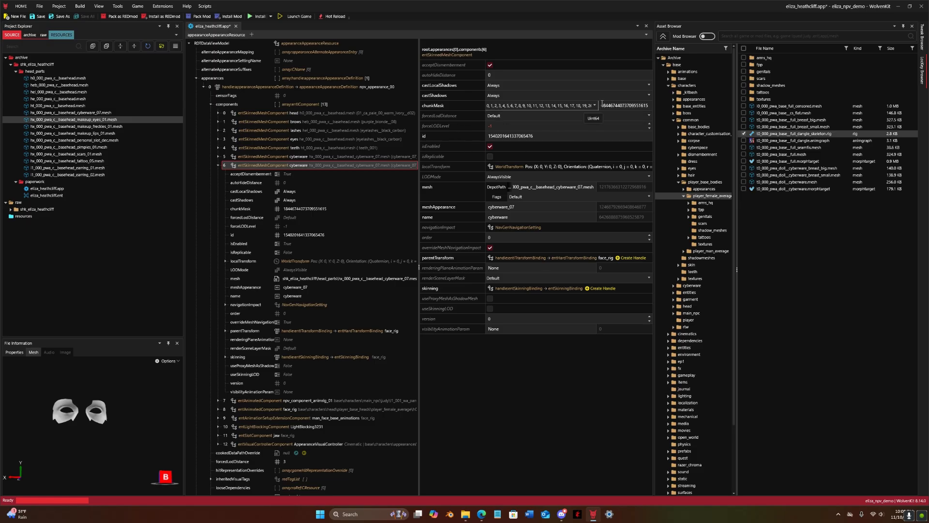
key(ctrl+v)
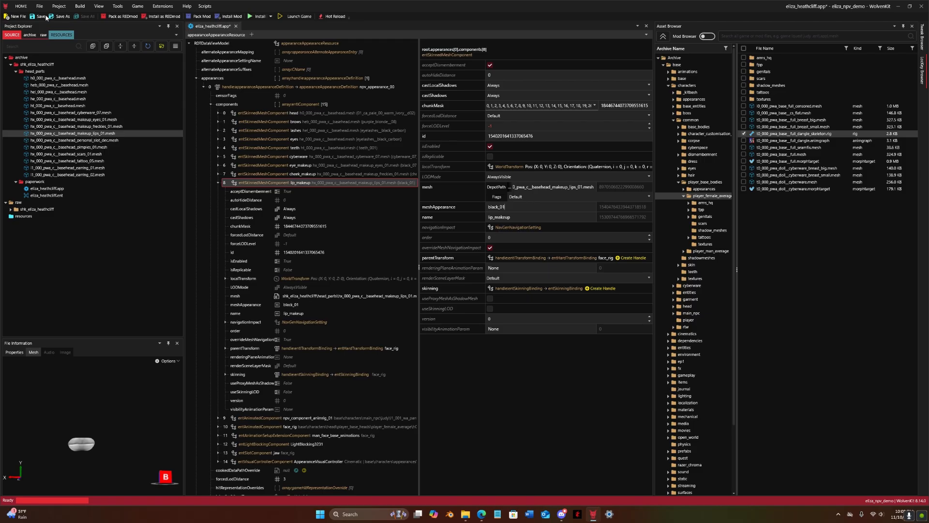
Step: Duplicate the lip_makeup component and set the copy's mesh path to hx_000_pwa_c__basehead_personal_slot_dec.mesh
right_click(227, 183)
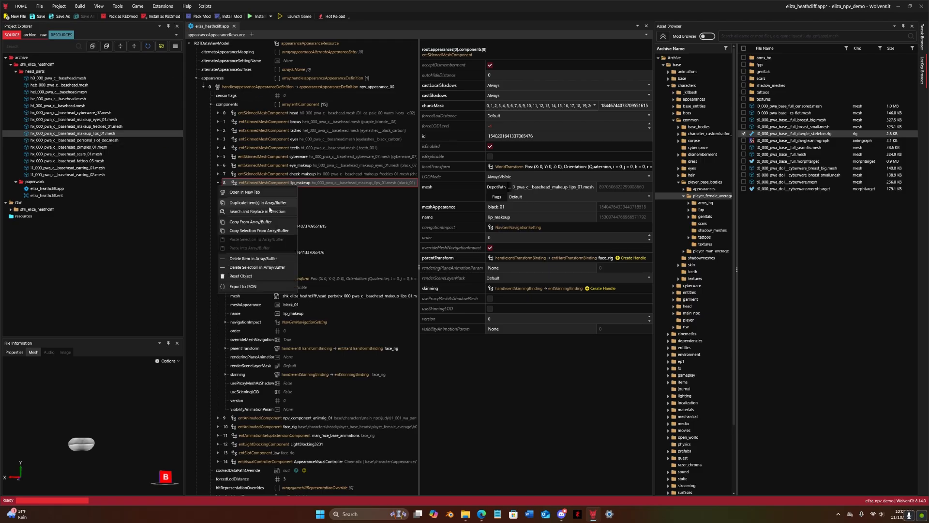
click(240, 197)
click(218, 191)
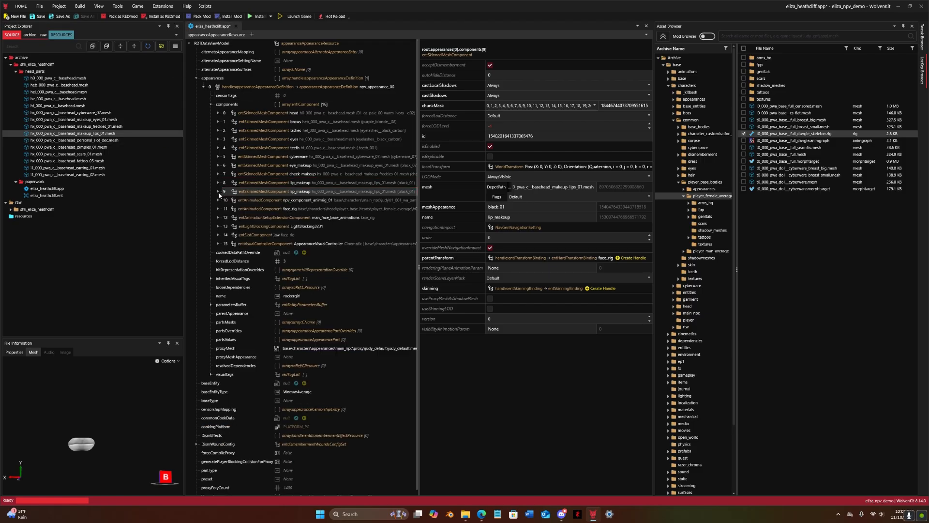
right_click(97, 141)
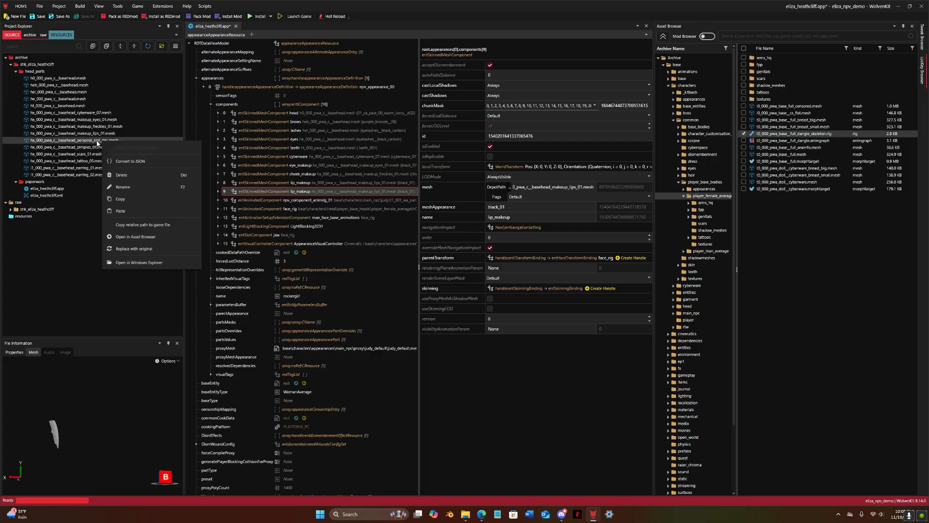
click(132, 223)
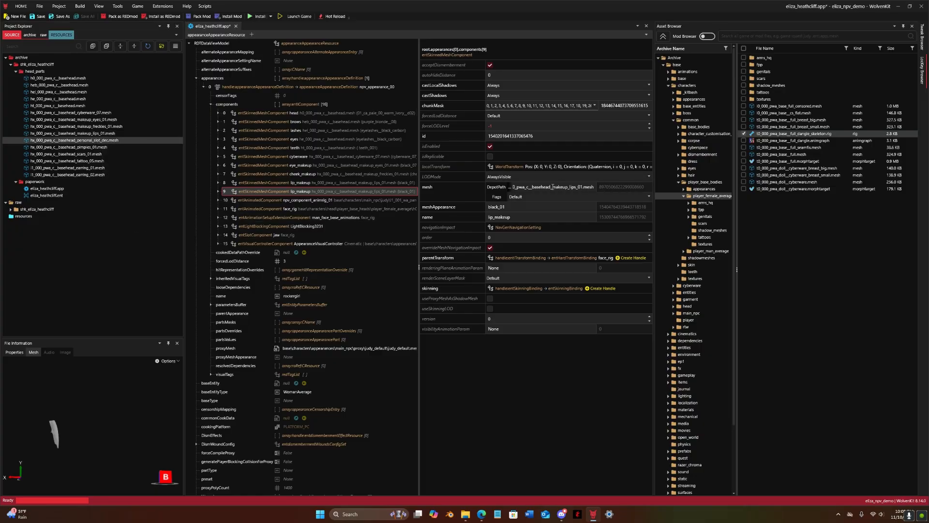
mouse_move(487, 513)
triple_click(552, 191)
key(ctrl+v)
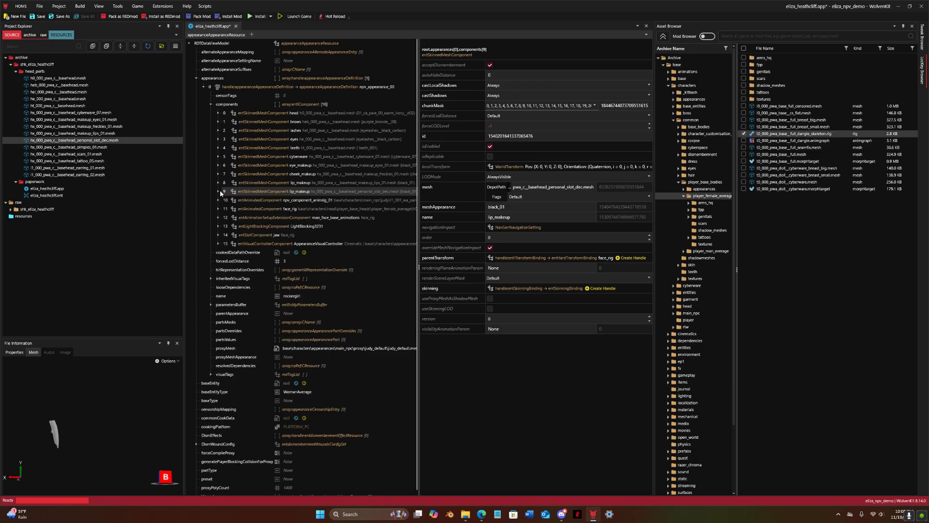
Step: Copy the appearance name from the personal slot mesh file and set the new component's meshAppearance to personal_link
double_click(98, 141)
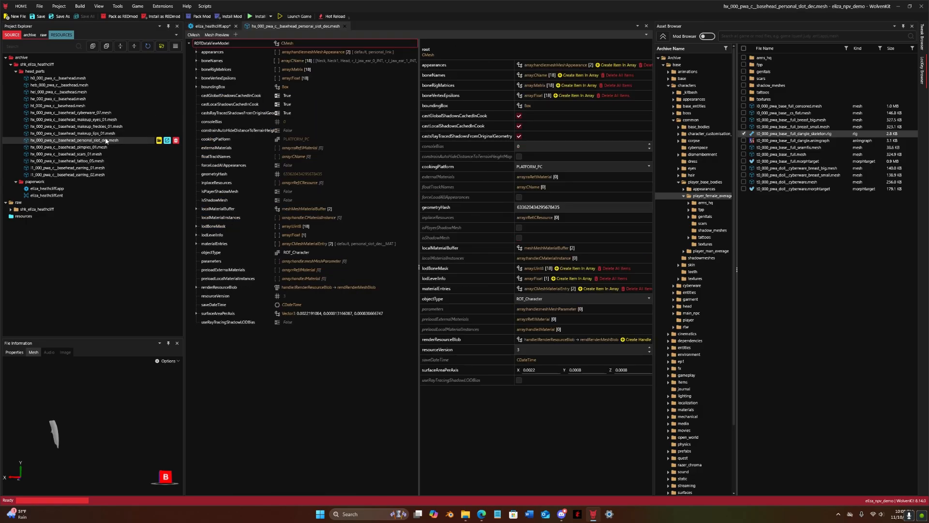
click(196, 53)
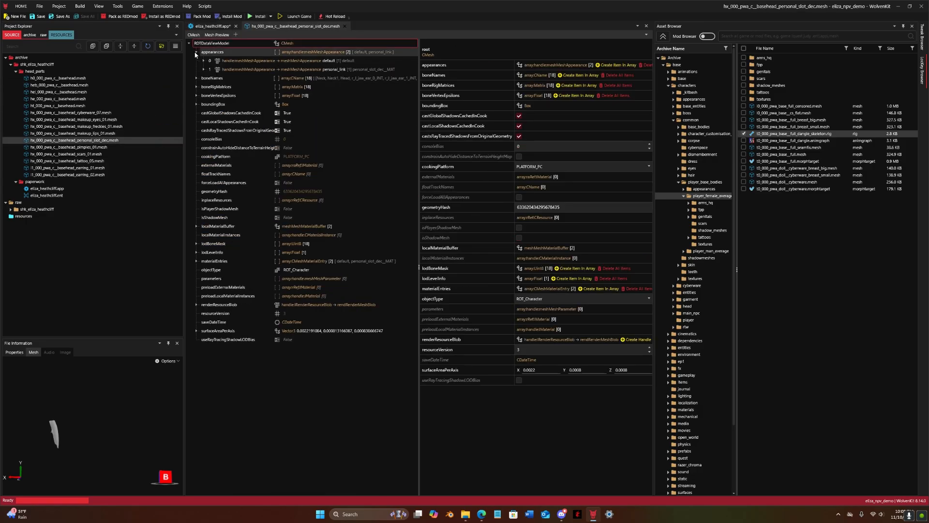
click(204, 69)
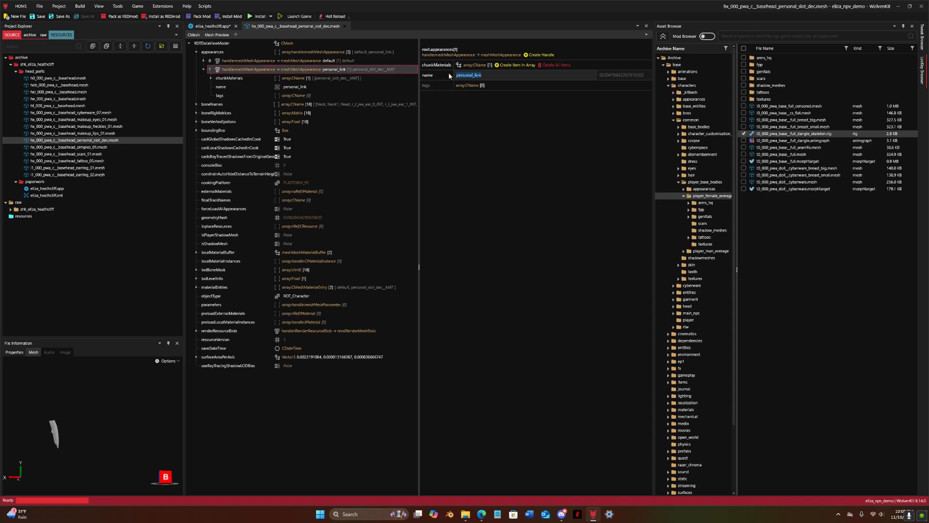
click(212, 27)
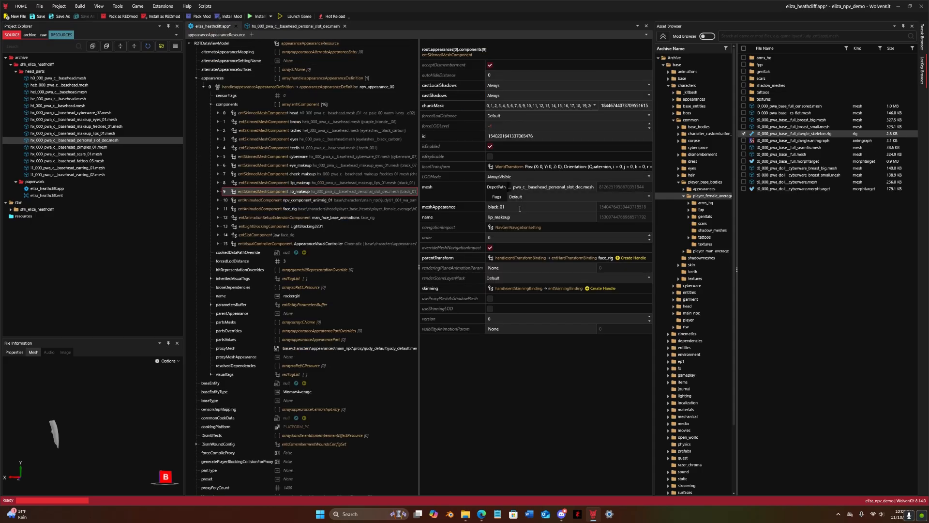
drag(518, 207, 488, 208)
click(304, 26)
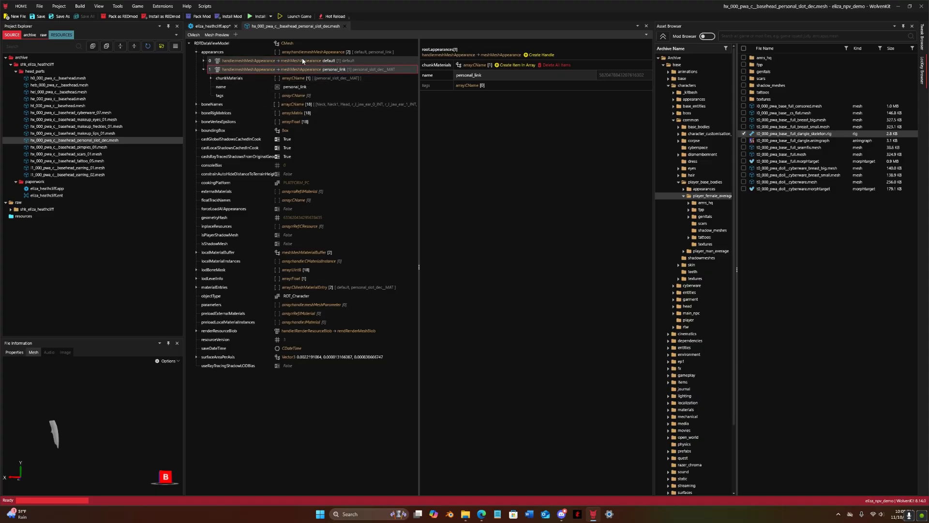
click(219, 26)
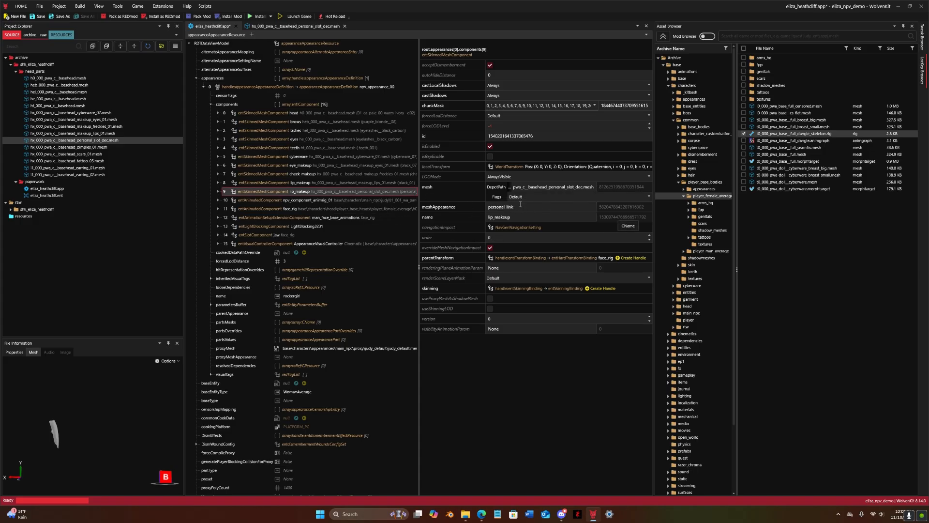
Step: Duplicate the personal slot component and name the original relic_slot
right_click(305, 193)
click(264, 213)
click(305, 193)
drag(514, 218, 439, 225)
text(relic_slot)
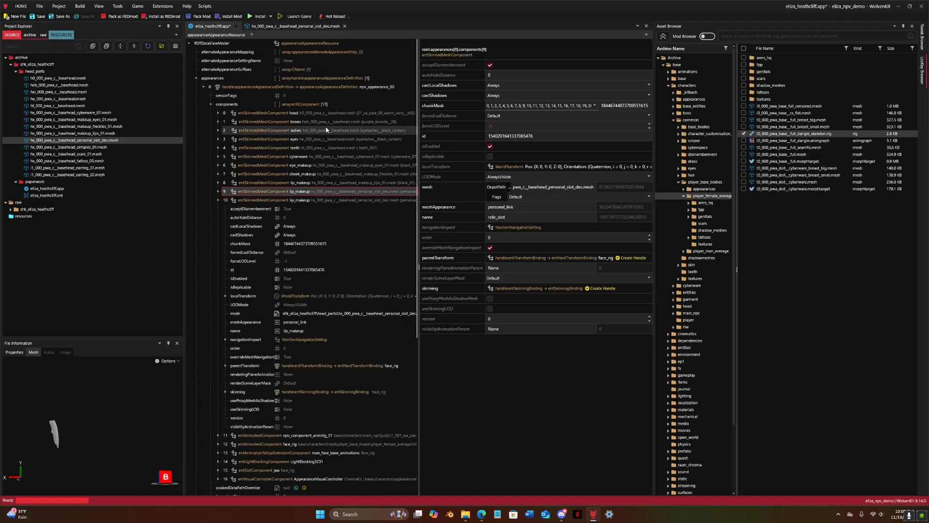
Step: Set the duplicated component's mesh path to hx_000_pwa_c__basehead_pimples_01.mesh
click(303, 198)
right_click(98, 147)
click(136, 226)
click(552, 187)
key(ctrl+a)
key(ctrl+v)
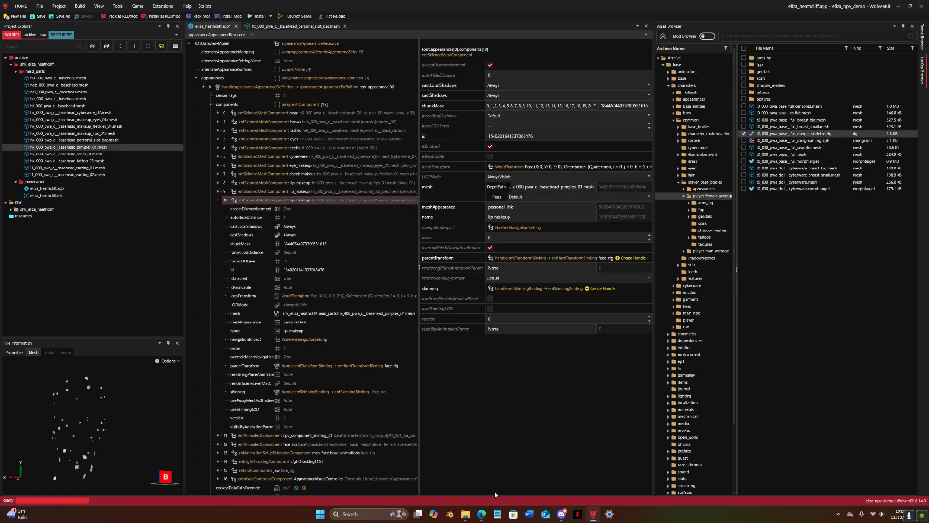
Step: Look up the blemish component's note in the Part Picker and set the pimples component's chunkMask code to 2
click(481, 514)
click(500, 241)
scroll(499, 243, down, 1)
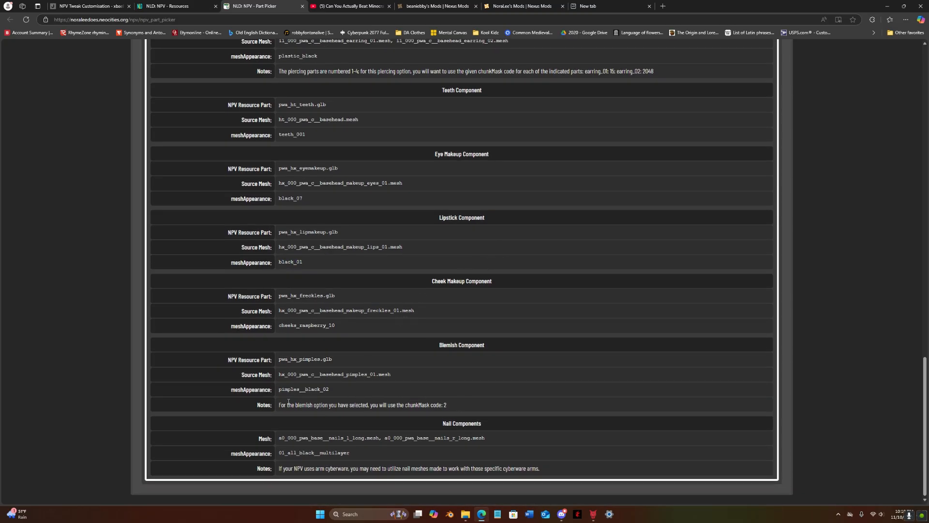
drag(281, 404, 300, 406)
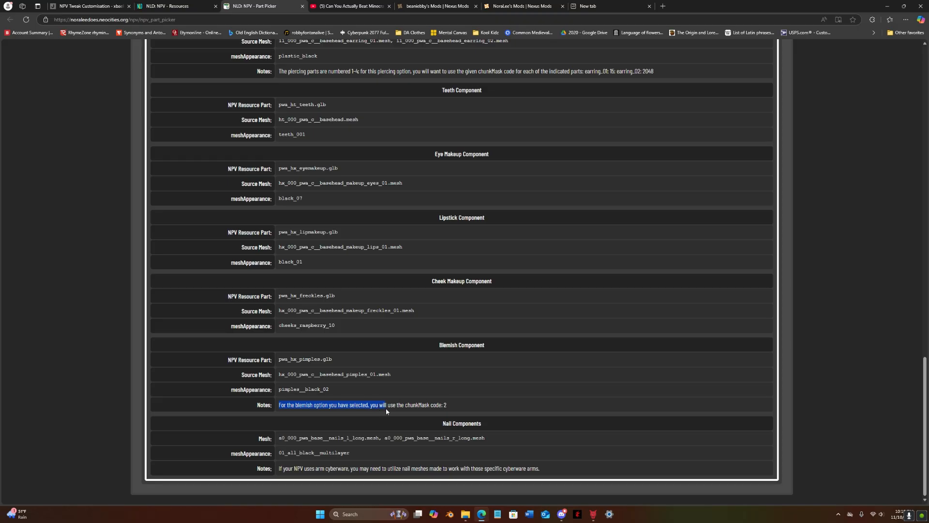
drag(428, 415, 437, 412)
click(504, 403)
click(593, 518)
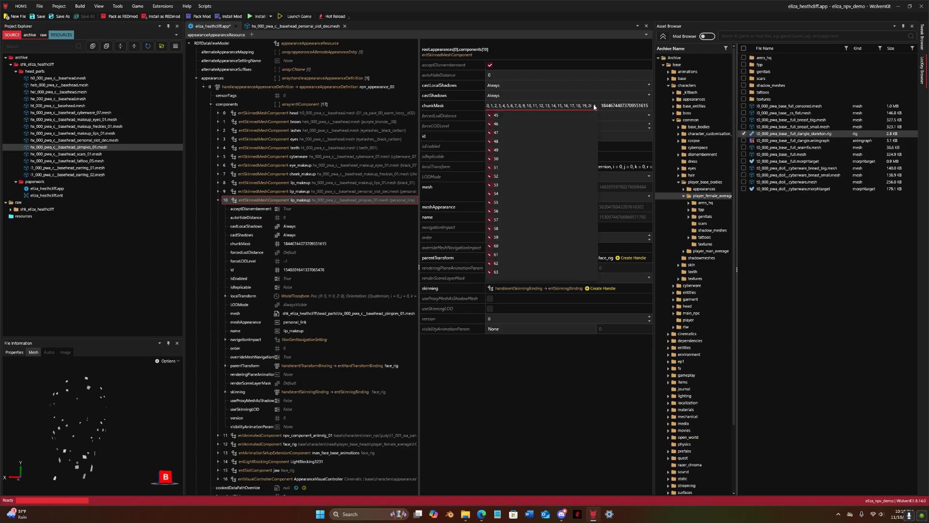
scroll(512, 135, up, 15)
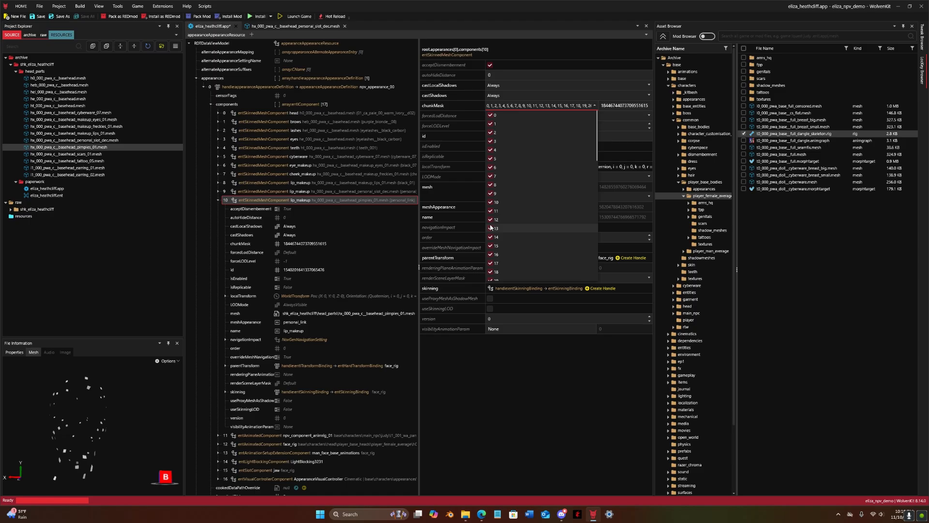
click(595, 106)
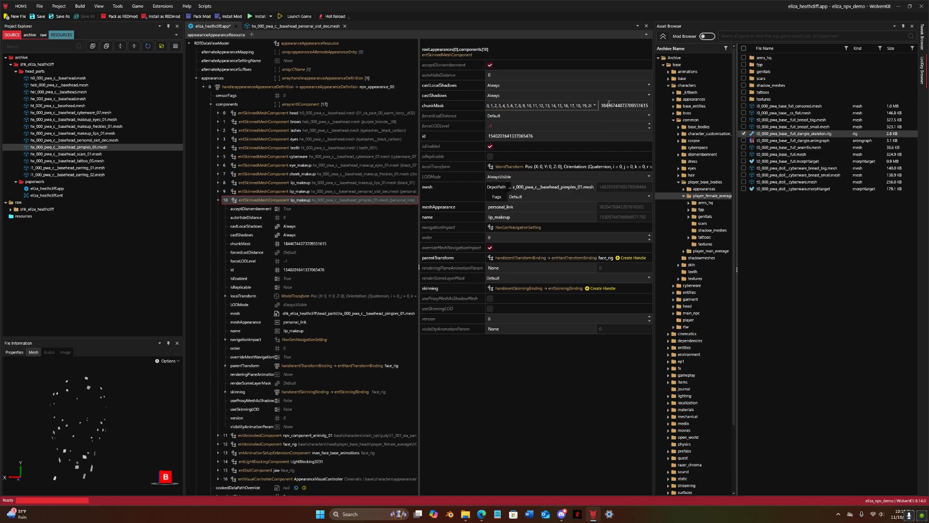
double_click(613, 106)
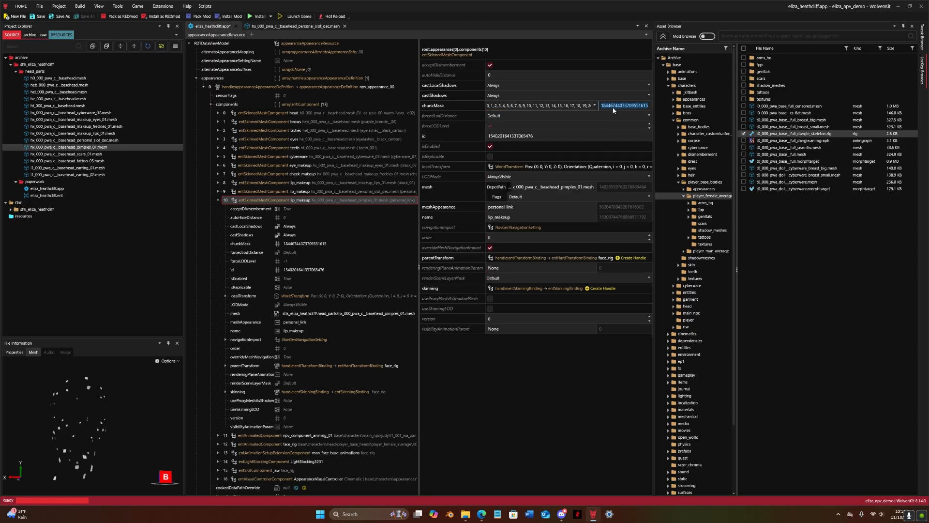
key(BackSpace)
key(ctrl+v)
key(ctrl+z)
text(2)
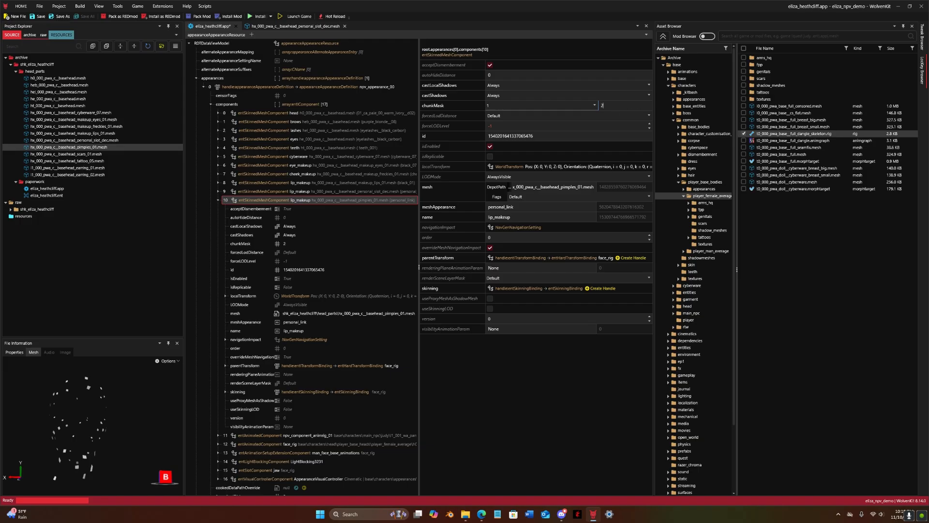
Step: Compare the pimples component's chunkMask selection with the two submeshes in the pimples mesh preview by toggling each one's visibility
click(595, 105)
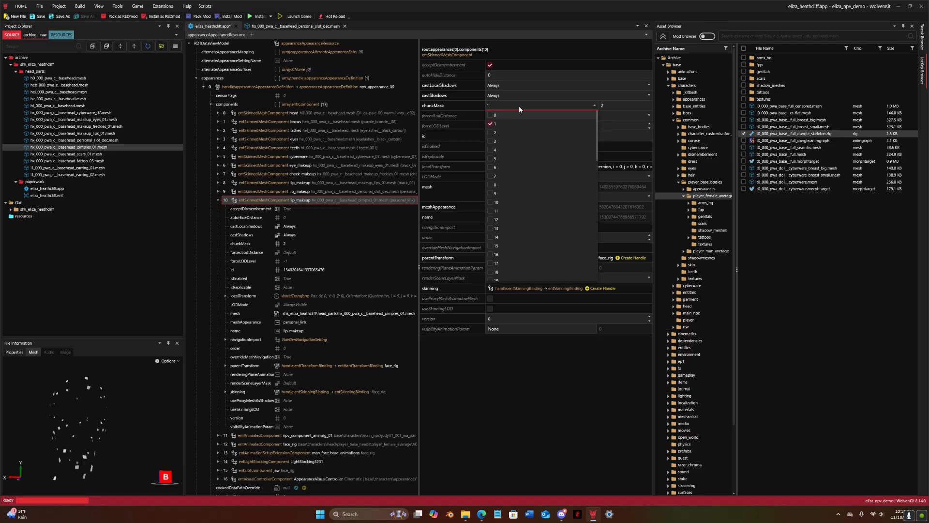
click(84, 148)
double_click(87, 149)
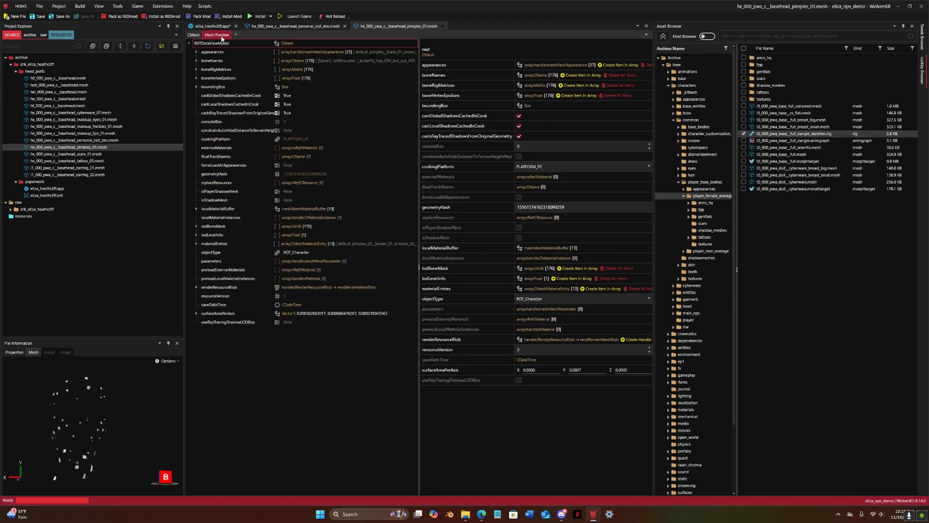
click(222, 36)
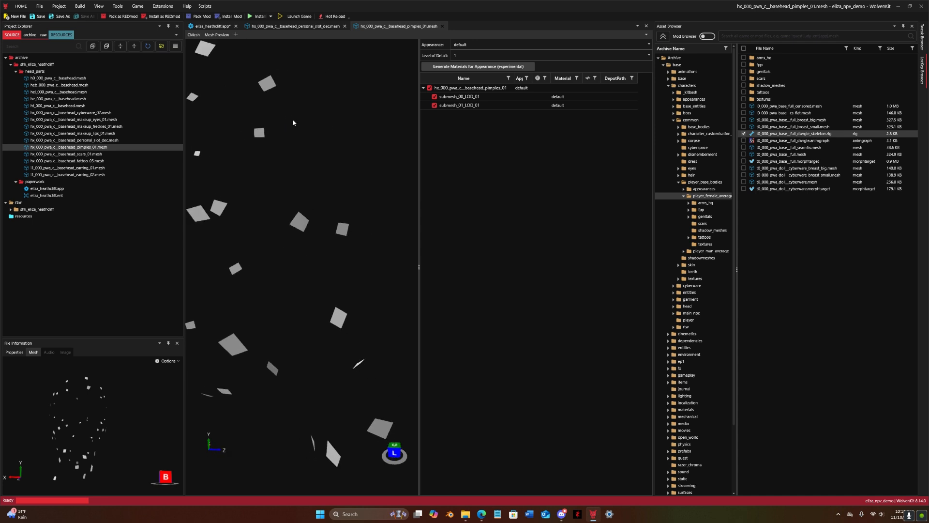
scroll(283, 145, down, 5)
right_drag(277, 157, 347, 127)
click(434, 105)
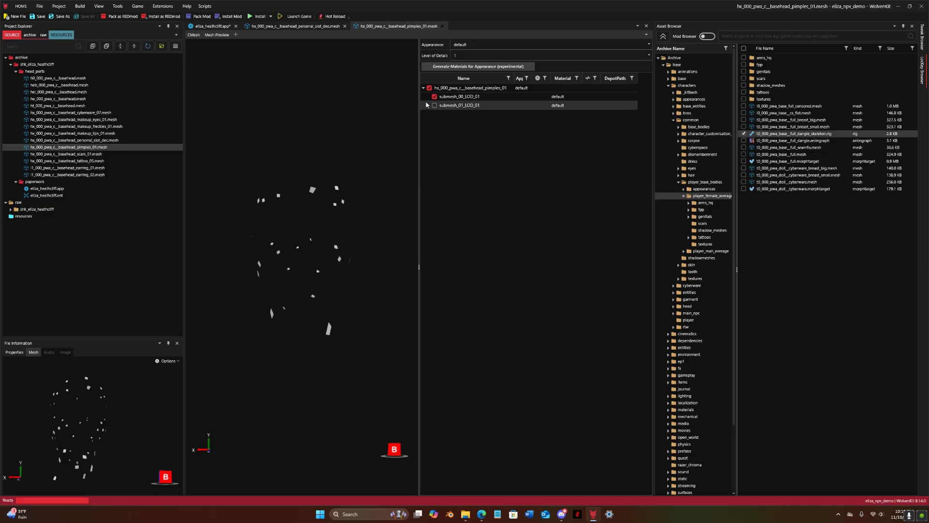
click(435, 105)
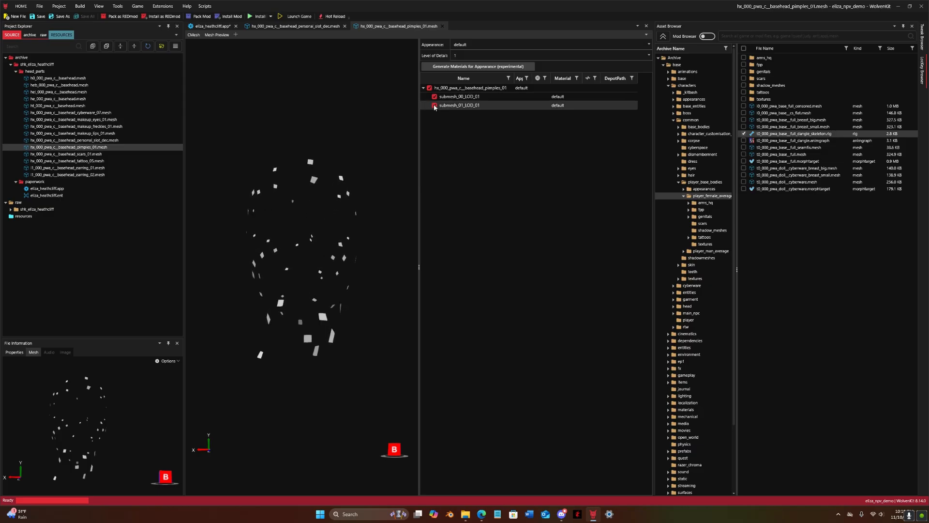
click(434, 97)
right_drag(369, 146, 366, 152)
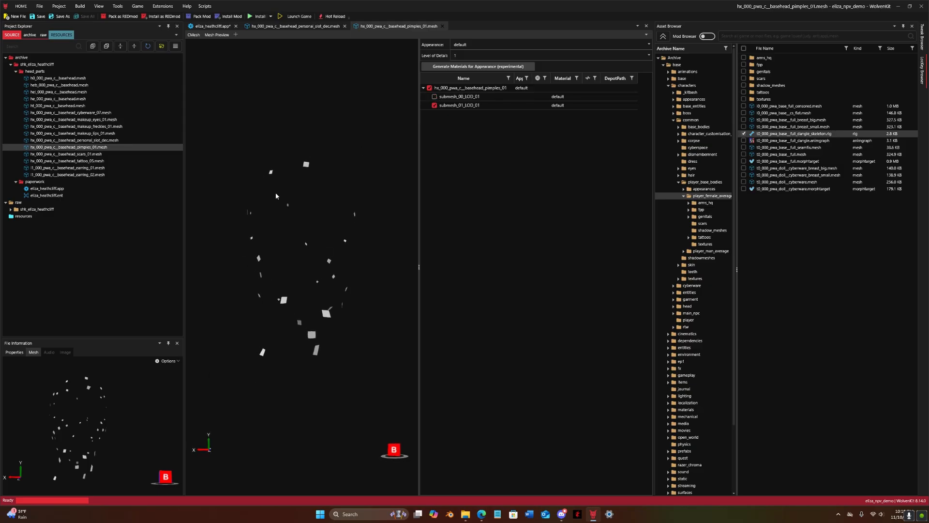
click(435, 97)
click(435, 97)
click(218, 28)
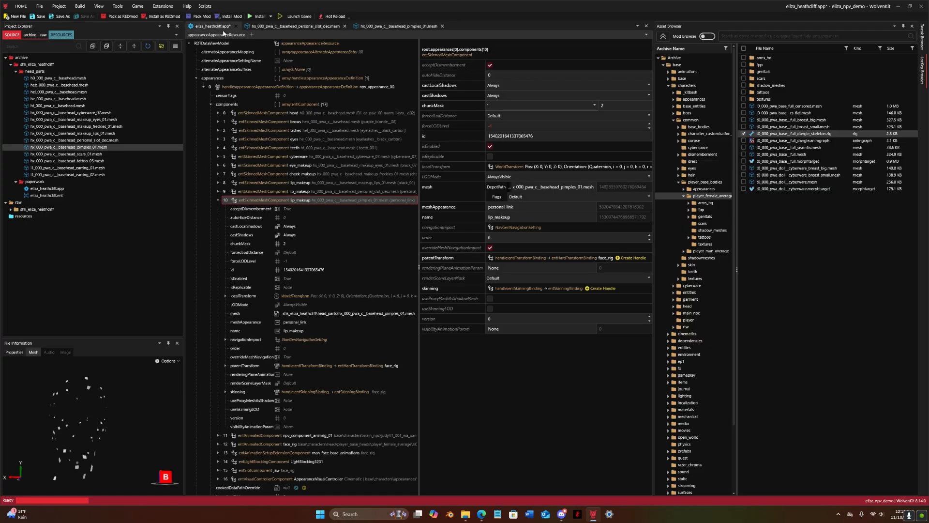
Step: Check the blemish entry in the Part Picker and name the pimples component blemishes
click(481, 514)
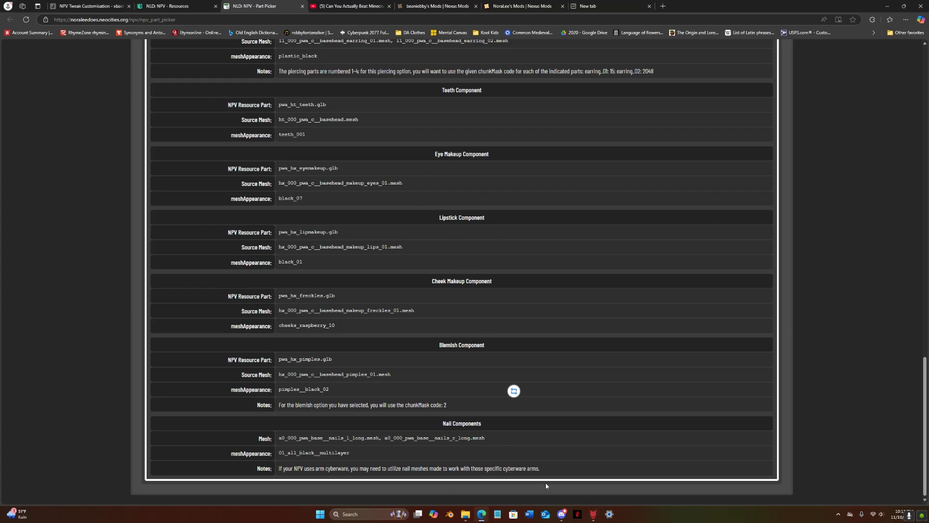
click(594, 514)
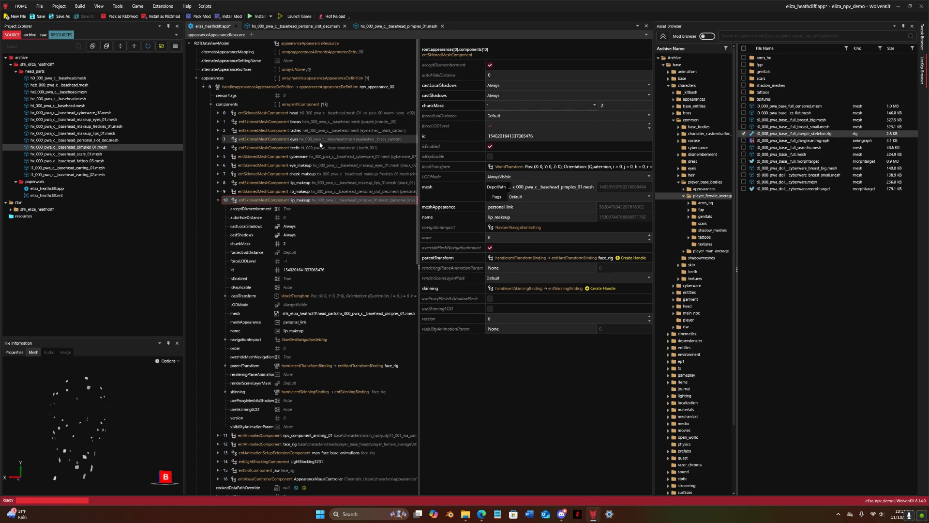
click(462, 216)
text(blemishes)
Step: Duplicate the blemishes component and set the copy's mesh path to hx_000_pwa_c__basehead_scars_01.mesh
right_click(270, 208)
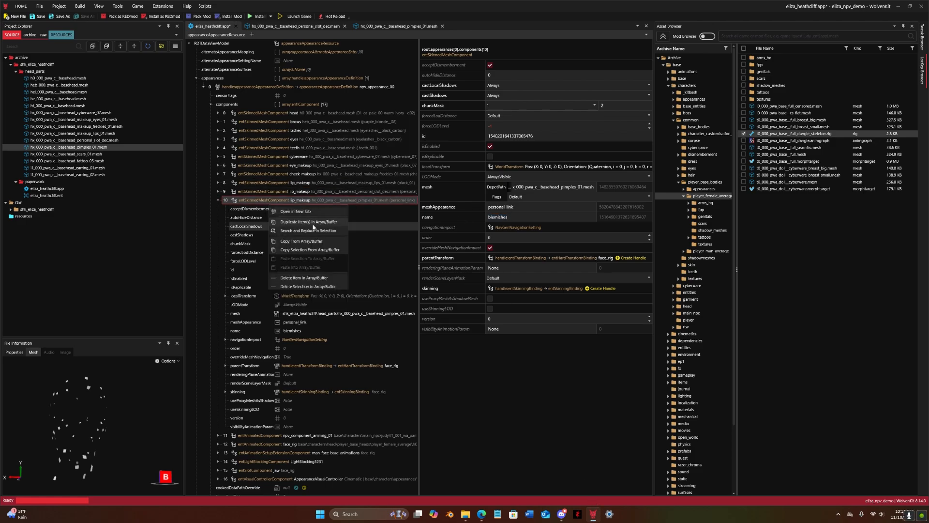
click(313, 224)
click(92, 155)
drag(511, 218, 465, 222)
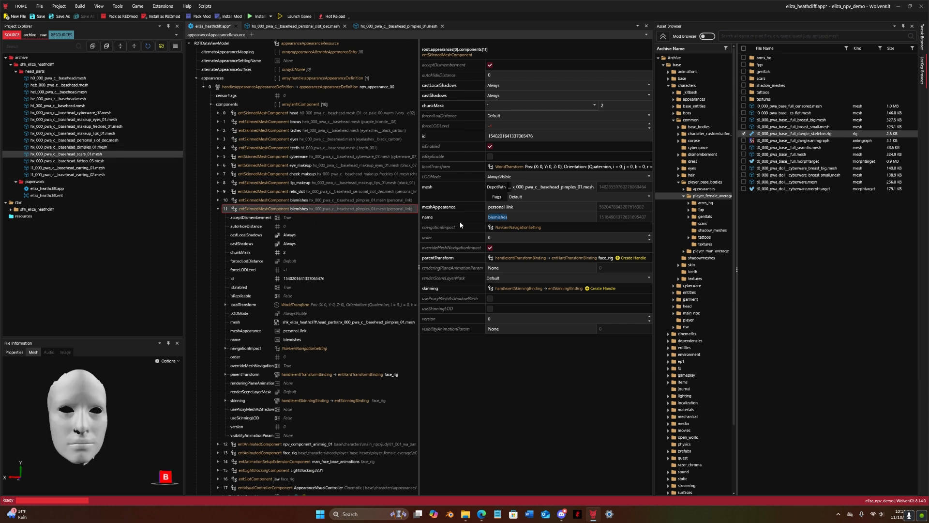
double_click(530, 188)
Step: Find the Facial Scar Component in the Part Picker, copy its meshAppearance scars_01 and read its chunkMask note
click(481, 514)
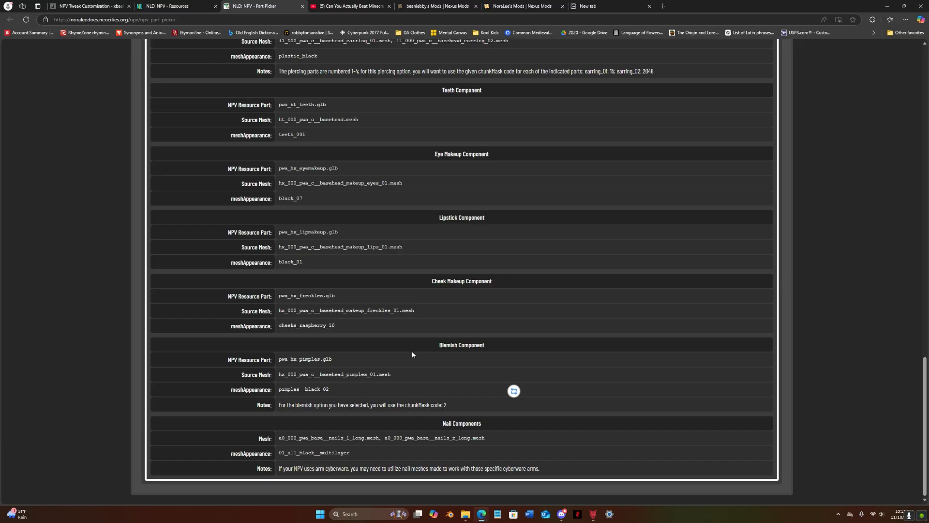
scroll(436, 327, up, 3)
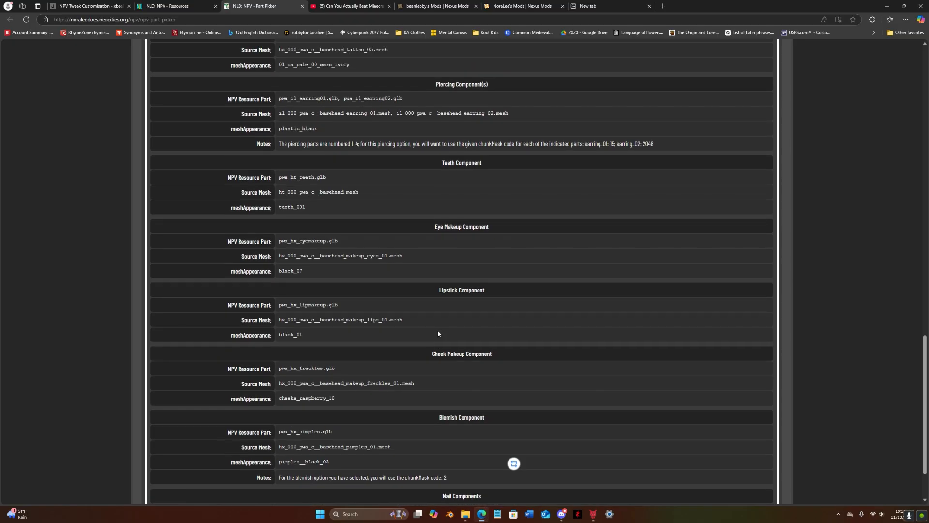
scroll(438, 333, up, 6)
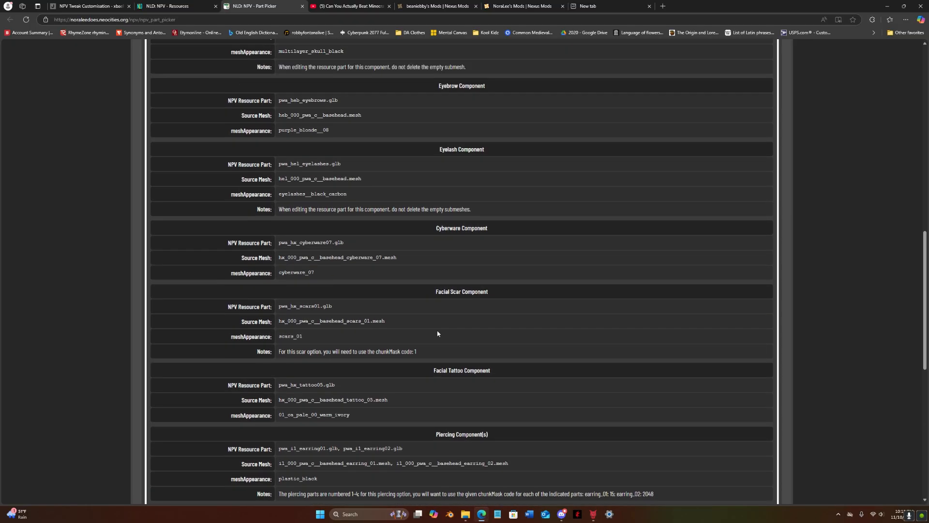
drag(303, 350, 282, 351)
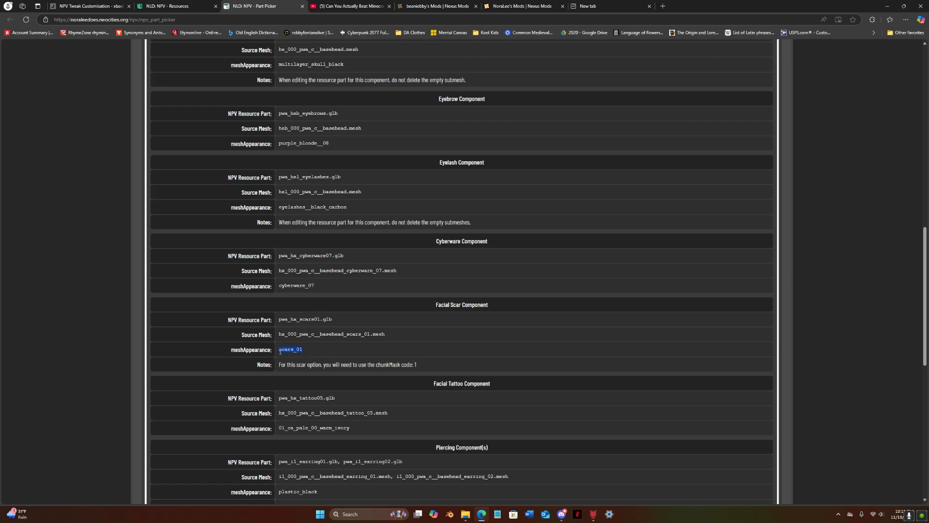
click(349, 358)
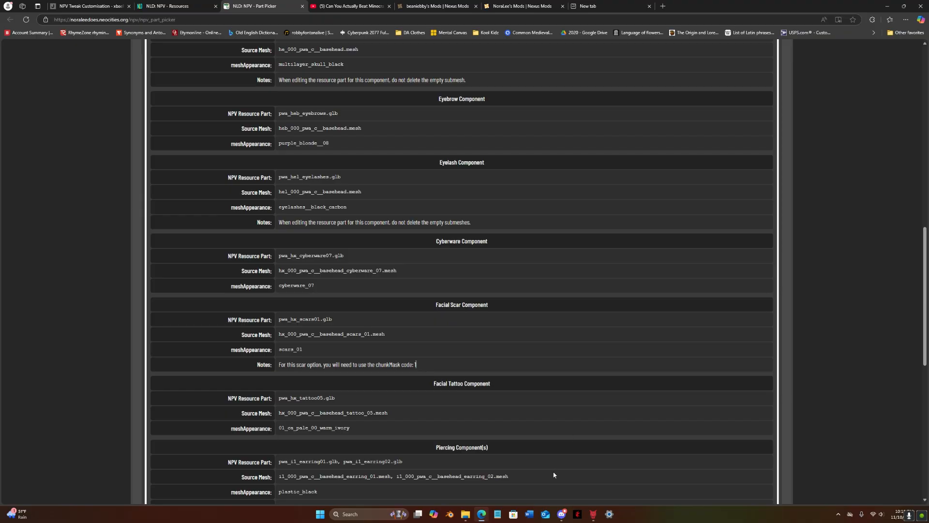
Step: Set the scars mesh component's chunkMask code to 1 and check which submeshes that selects
click(595, 513)
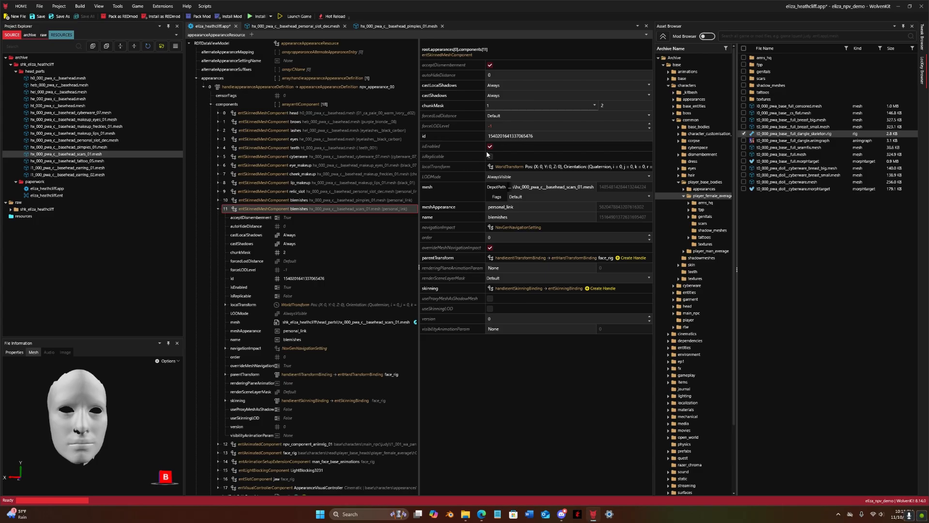
double_click(601, 106)
text(1)
click(595, 105)
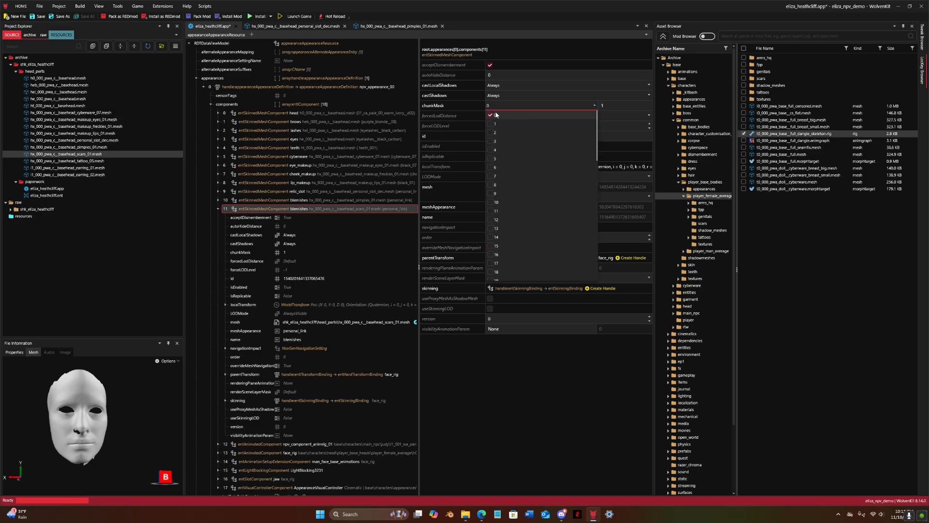
click(579, 106)
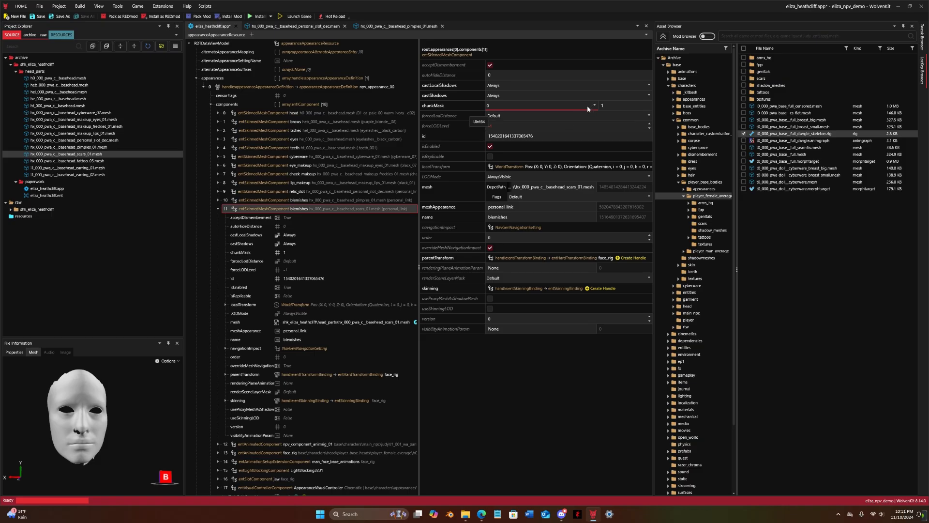
click(594, 106)
click(594, 108)
click(593, 107)
click(593, 108)
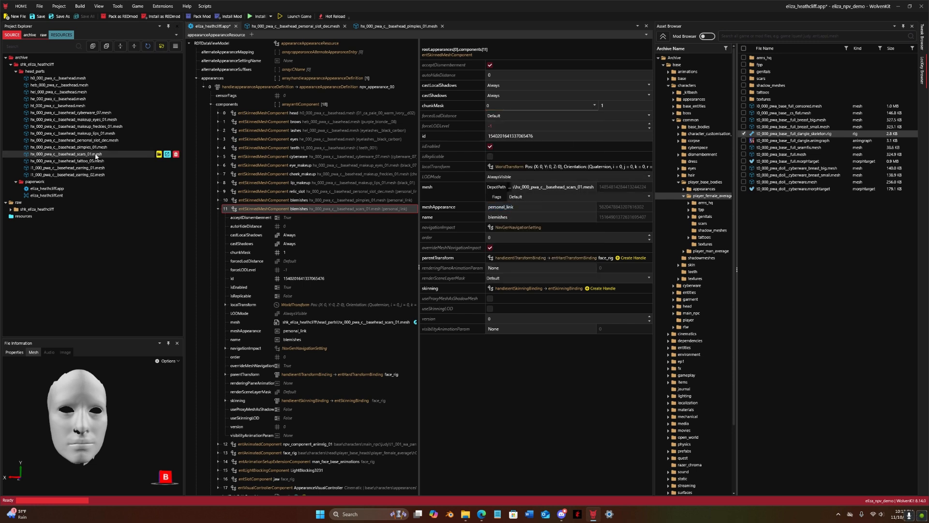
Step: Set the scars mesh component's meshAppearance to scars_01 and its name to scars
drag(520, 207, 460, 208)
text(scars_01)
drag(514, 217, 460, 220)
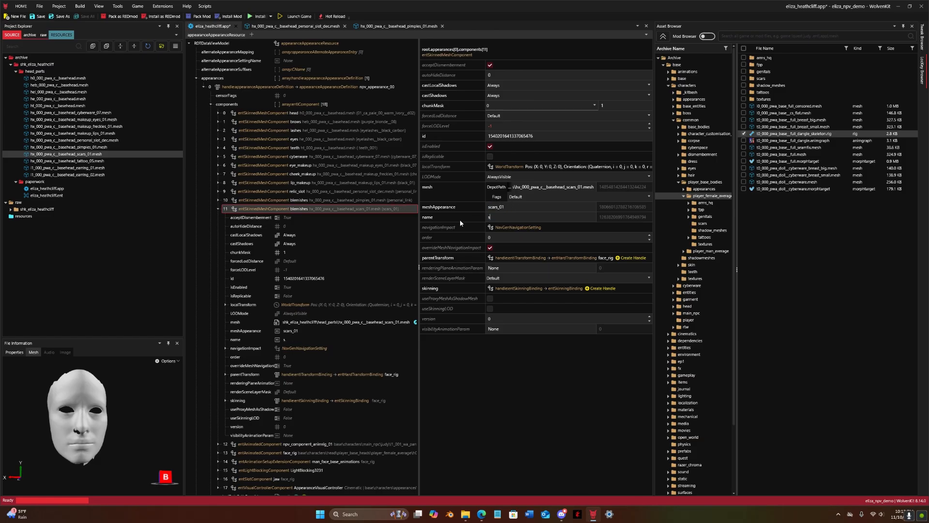
text(scars)
Step: Duplicate the scars component with mesh path hx_000_pwa_c__basehead_tattoo_05.mesh, name head_tat and the Part Picker's meshAppearance 01_ca_pale_00_warm_ivory
right_click(95, 161)
click(125, 245)
right_drag(77, 426, 106, 436)
right_click(271, 209)
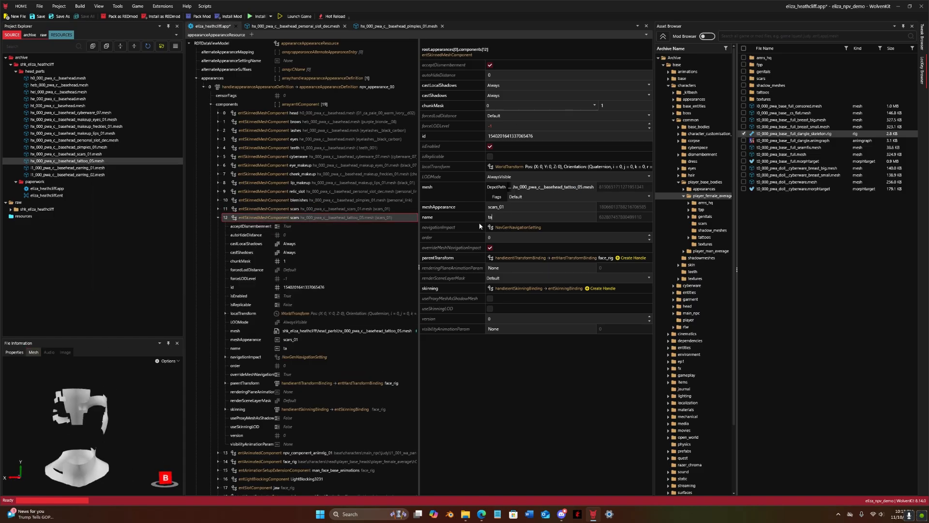
key(alt+Tab)
key(alt+Tab)
click(592, 106)
click(591, 106)
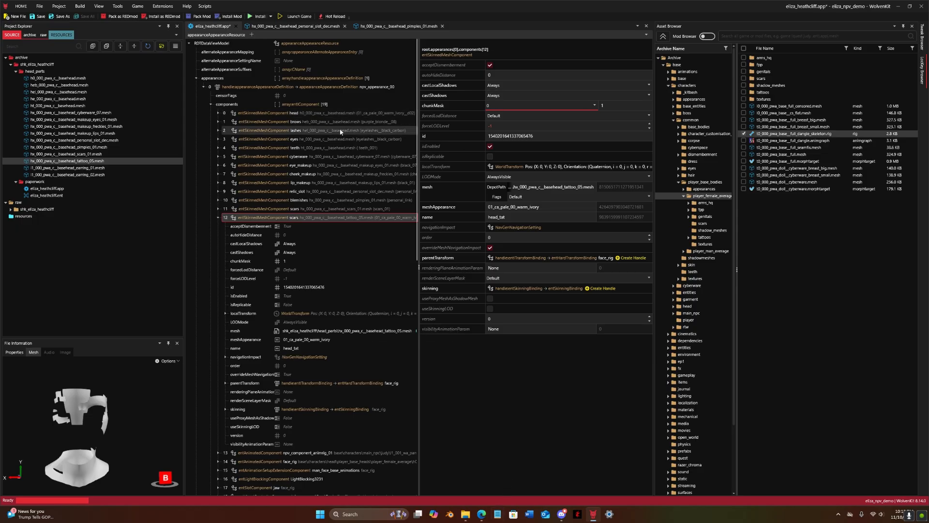
click(386, 131)
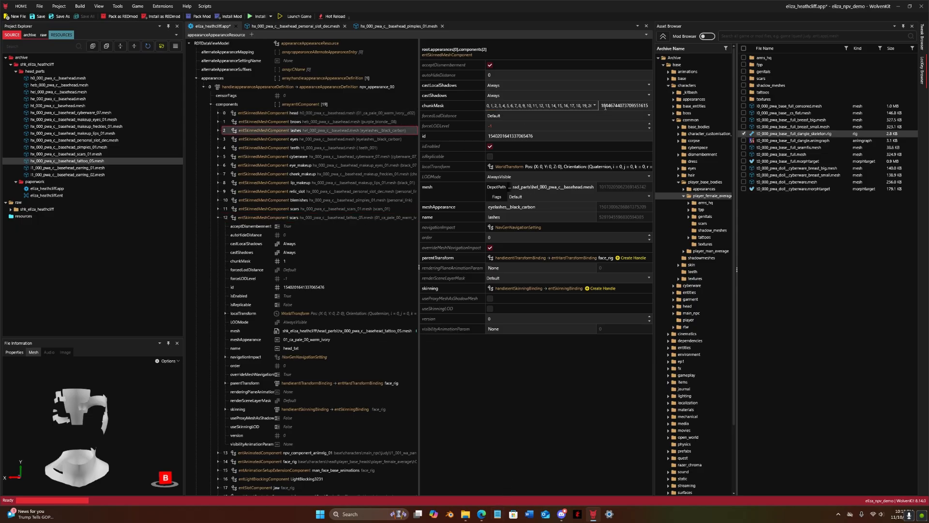
double_click(605, 107)
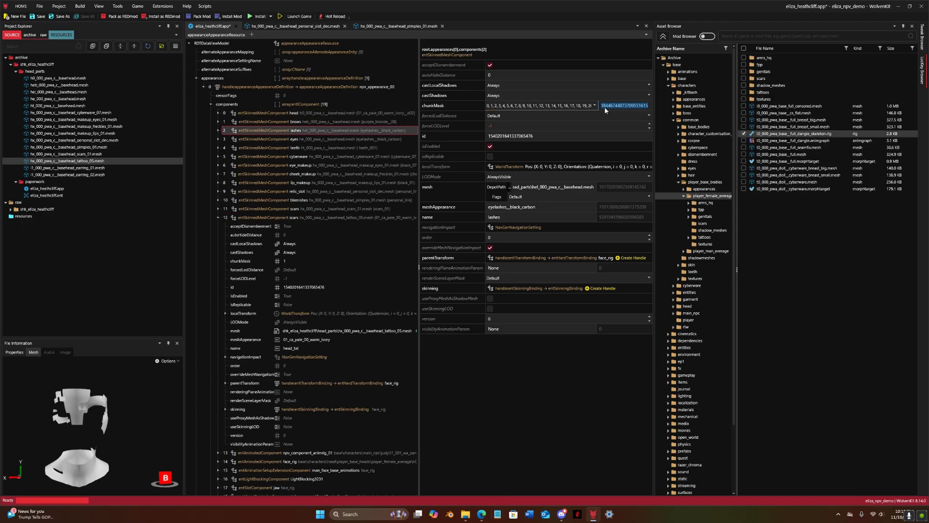
click(306, 219)
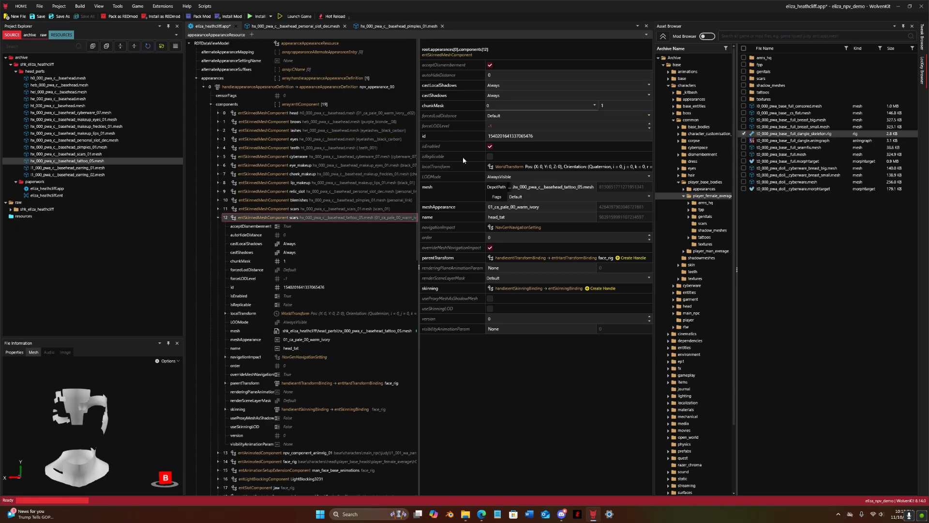
click(368, 120)
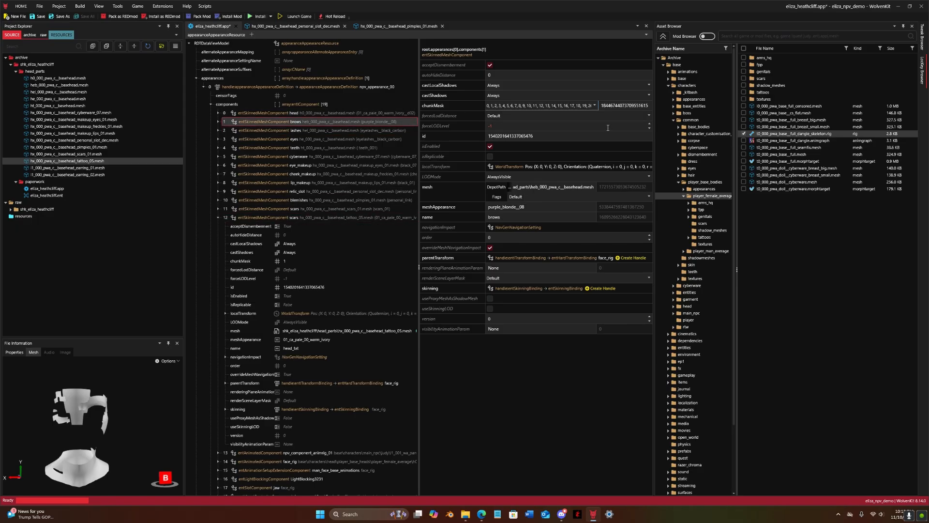
key(ctrl+a)
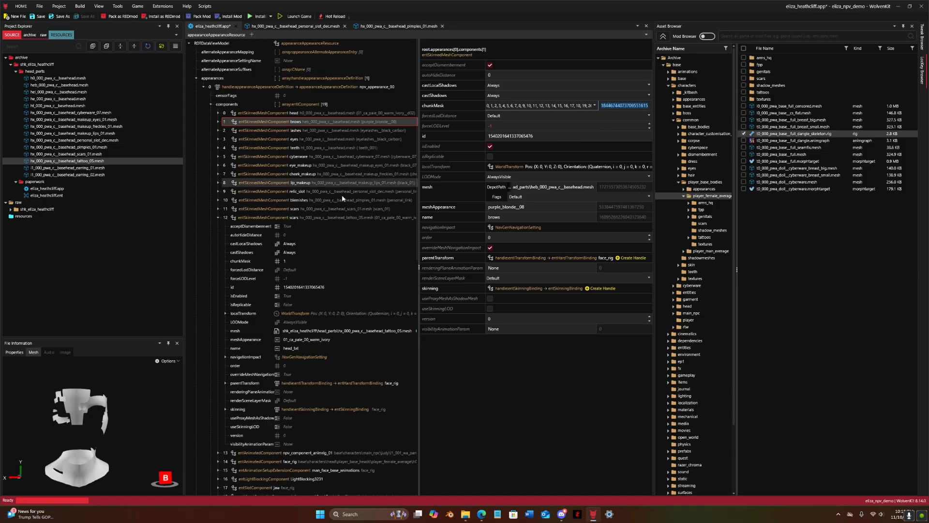
click(318, 218)
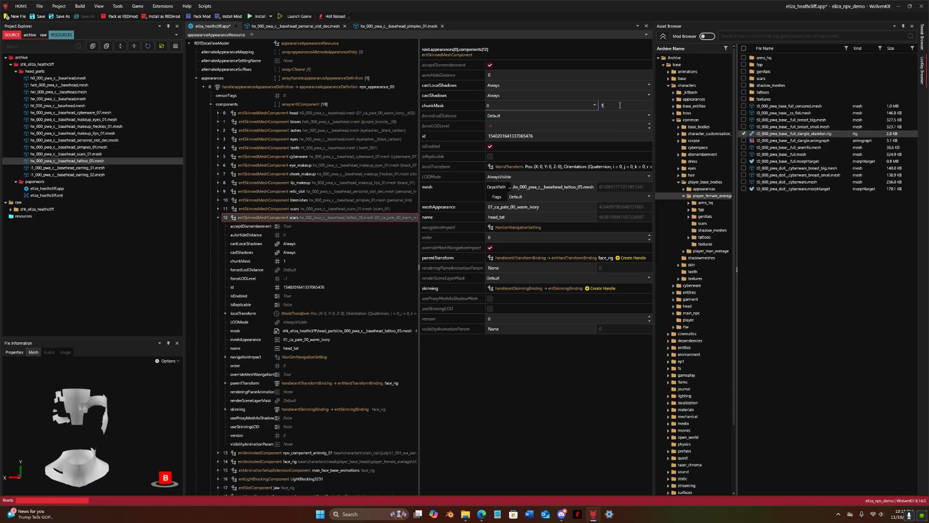
key(ctrl+v)
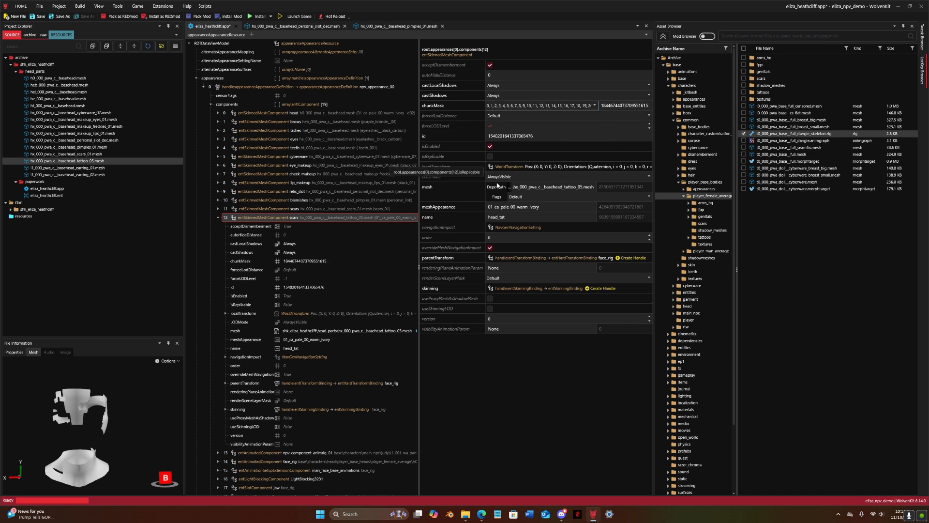
click(594, 106)
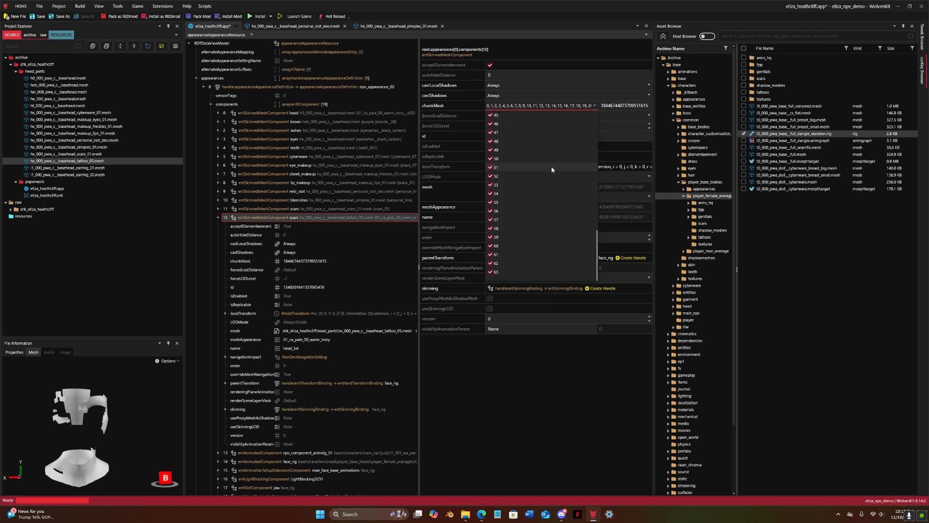
click(594, 105)
drag(601, 106, 653, 111)
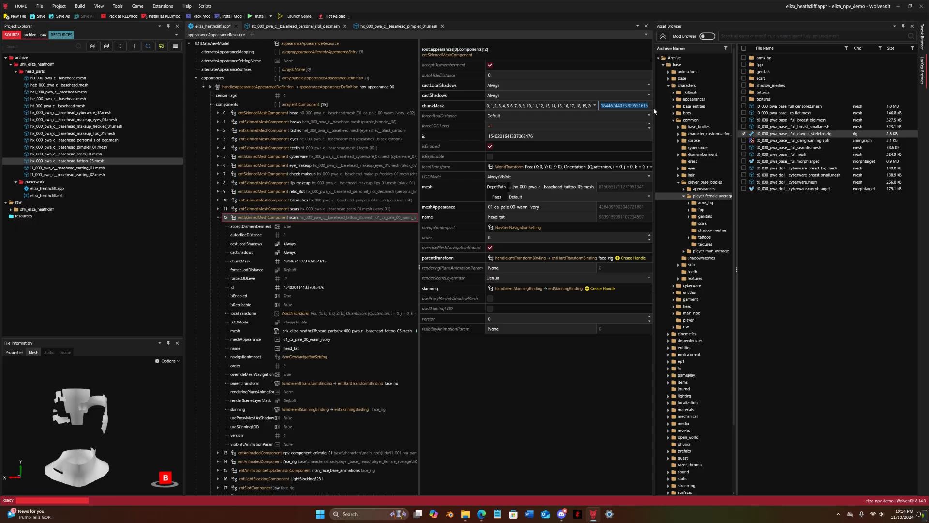
click(625, 106)
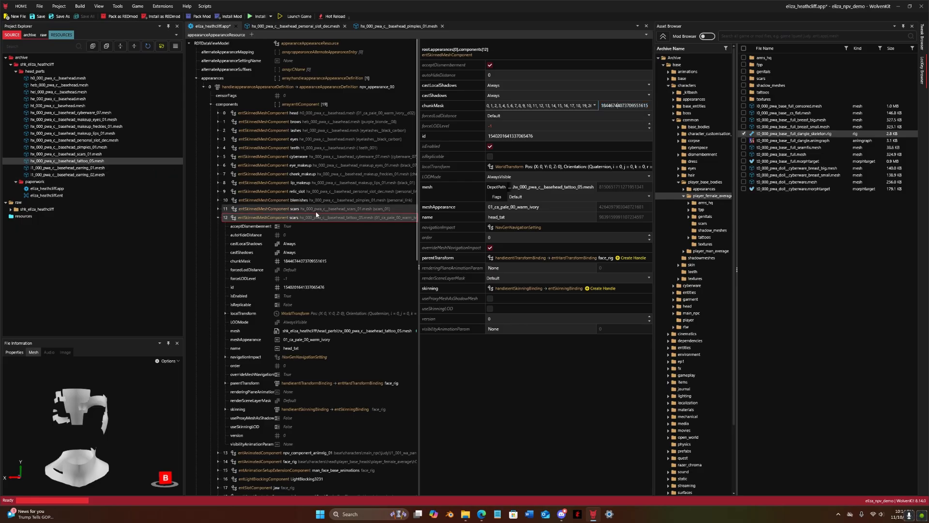
Step: Duplicate the face tattoo component and name the copy earrings_1
right_click(237, 219)
click(290, 240)
double_click(496, 217)
text(earrings)
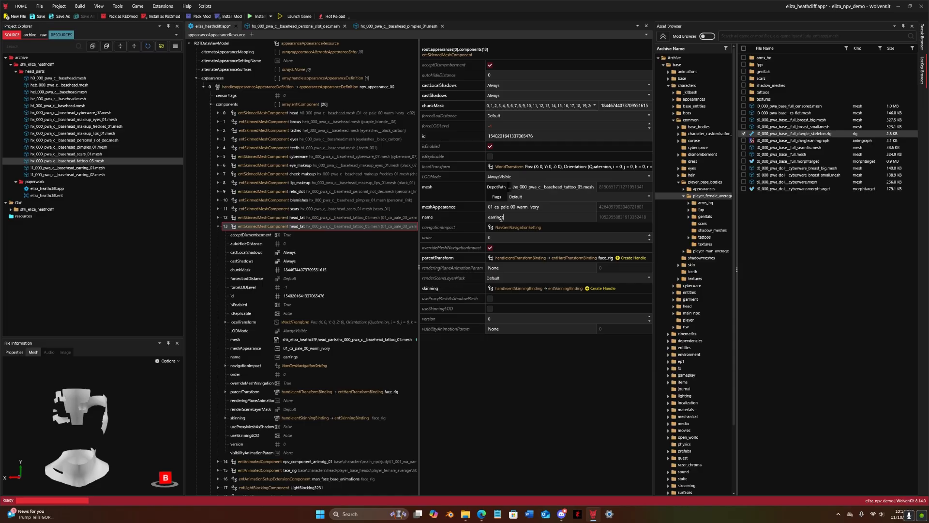
text(_1)
Step: Copy the piercing meshAppearance from the Part Picker and set the earrings_1 component's meshAppearance to plastic_black
click(481, 513)
scroll(432, 302, down, 2)
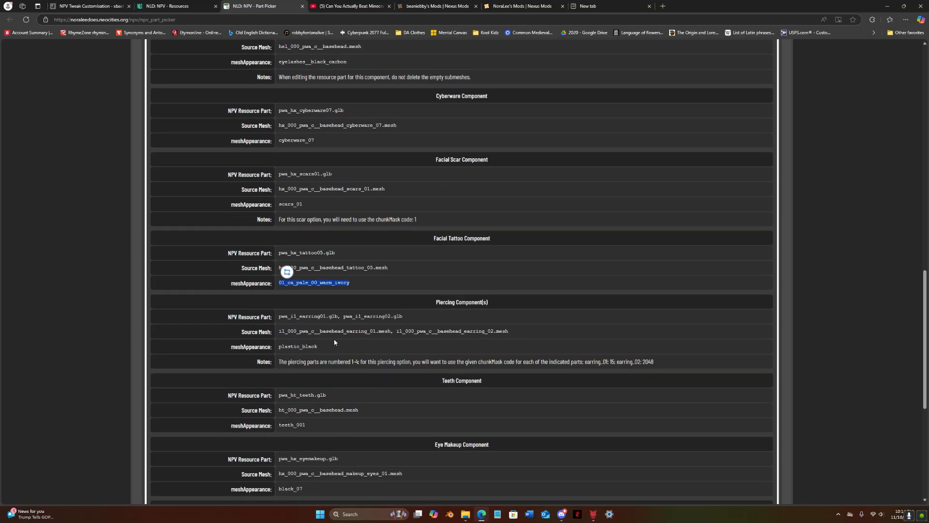
drag(321, 348, 287, 349)
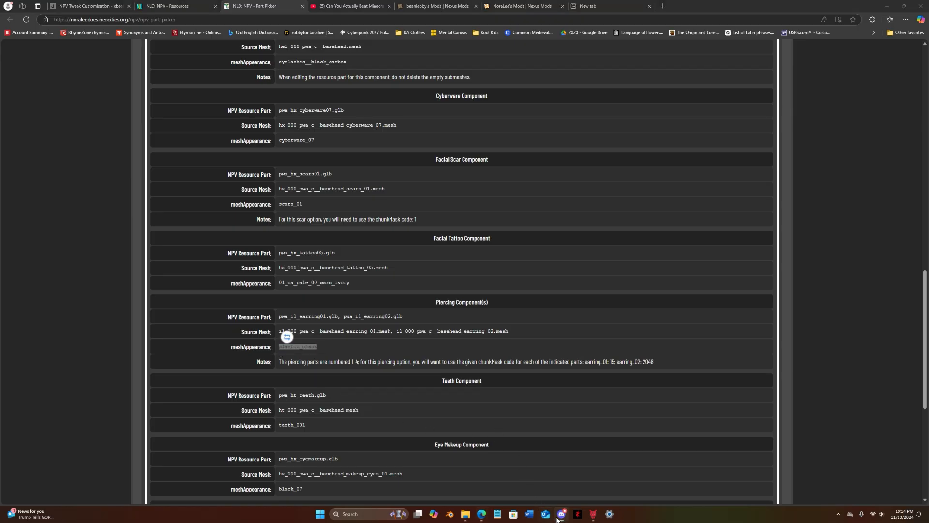
click(593, 513)
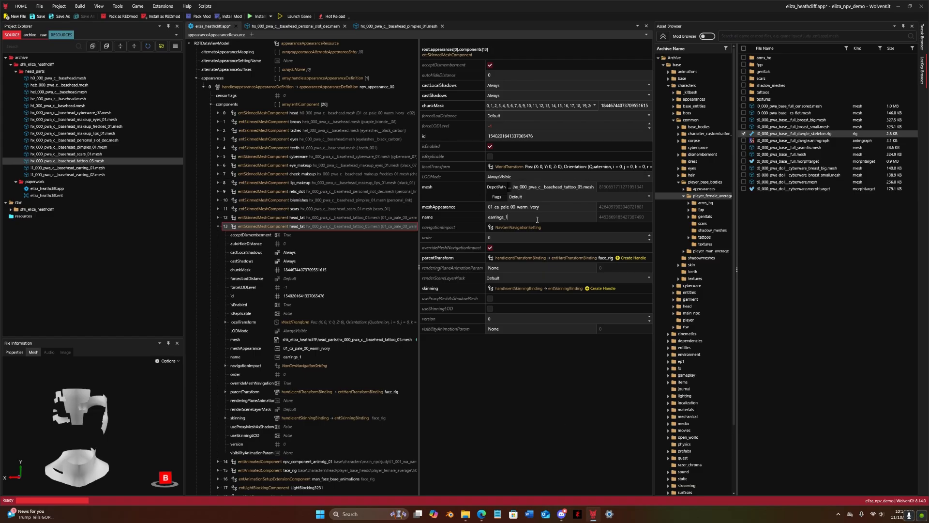
drag(546, 209, 408, 210)
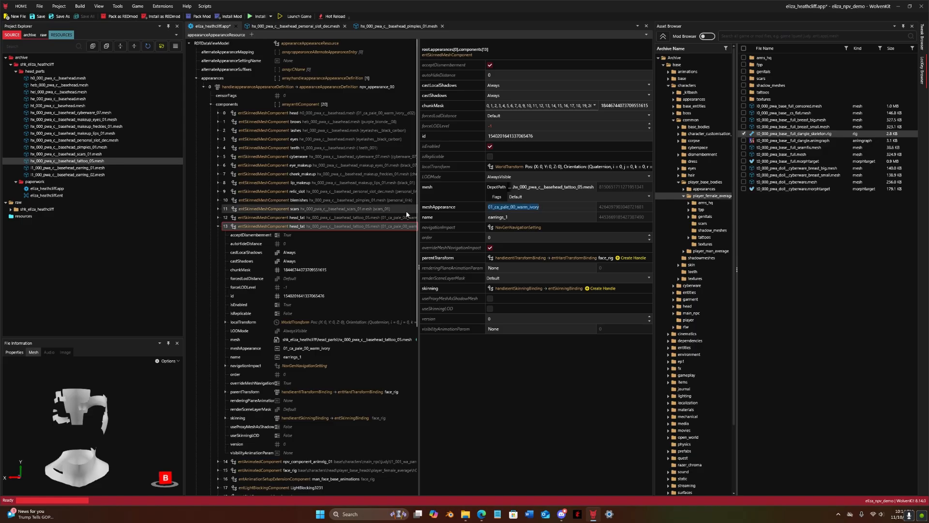
text(plastic_black)
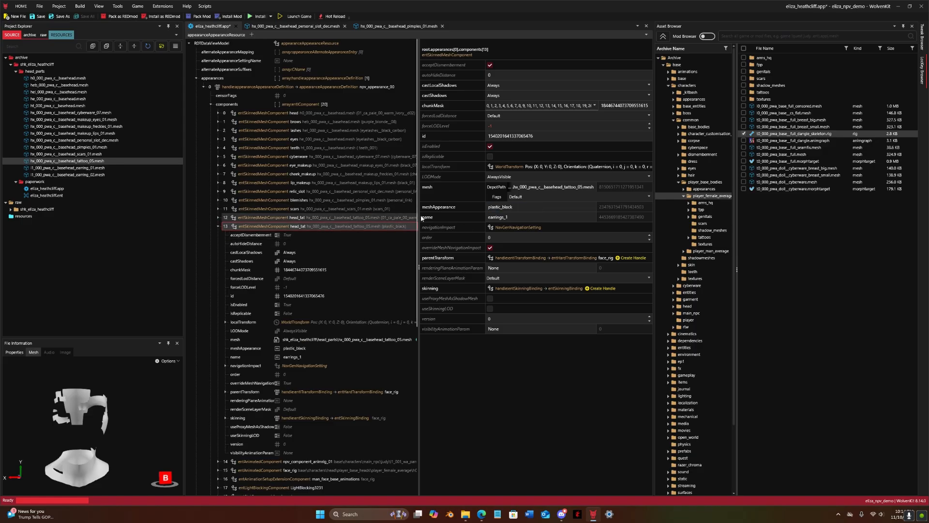
Step: Set the earrings_1 component's mesh path to the project's i1_000_pwa_c__basehead_earring_01.mesh
right_click(84, 169)
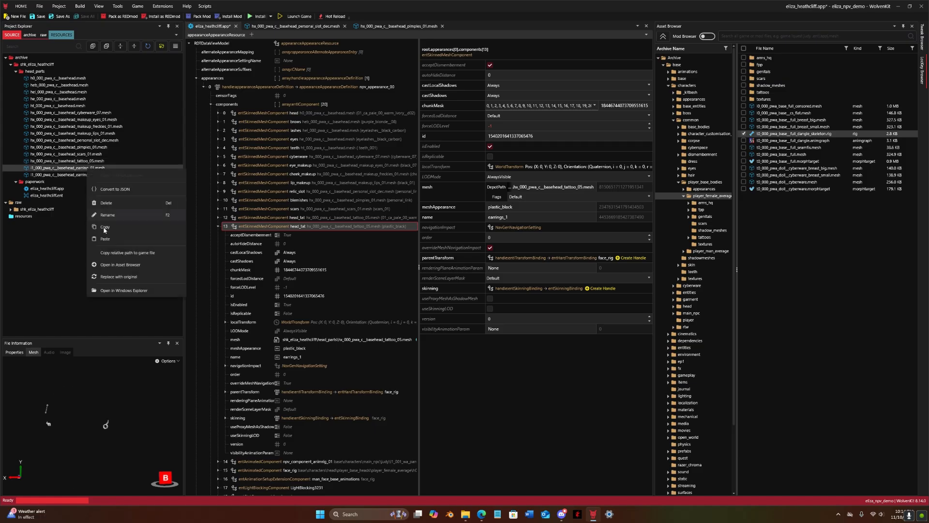
click(116, 251)
triple_click(551, 186)
text(shk_eliza_heathcliff\head_parts\i1_000_pwa_c__basehead_earring_01.mesh)
Step: Look up the earring_01 chunkMask code in the Part Picker, set the earrings_1 component's chunkMask to 15 and check the selected submeshes
click(482, 513)
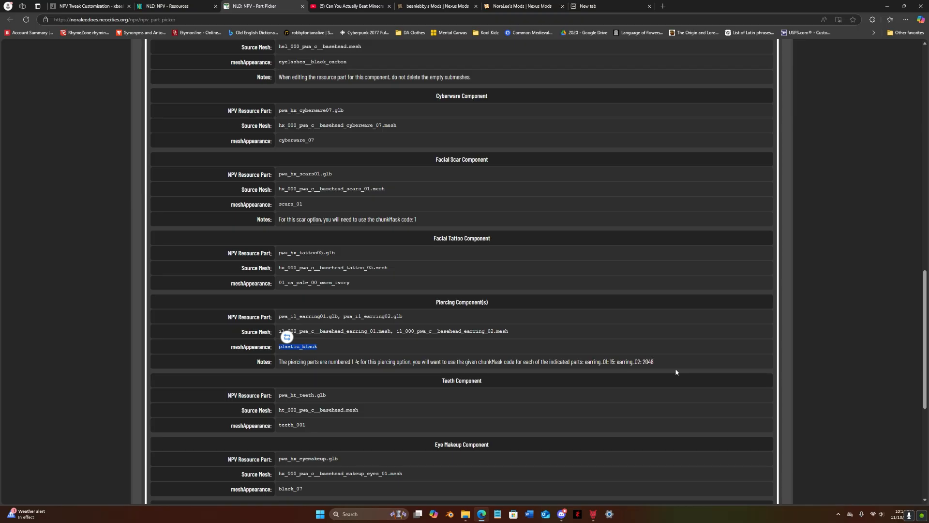
click(593, 514)
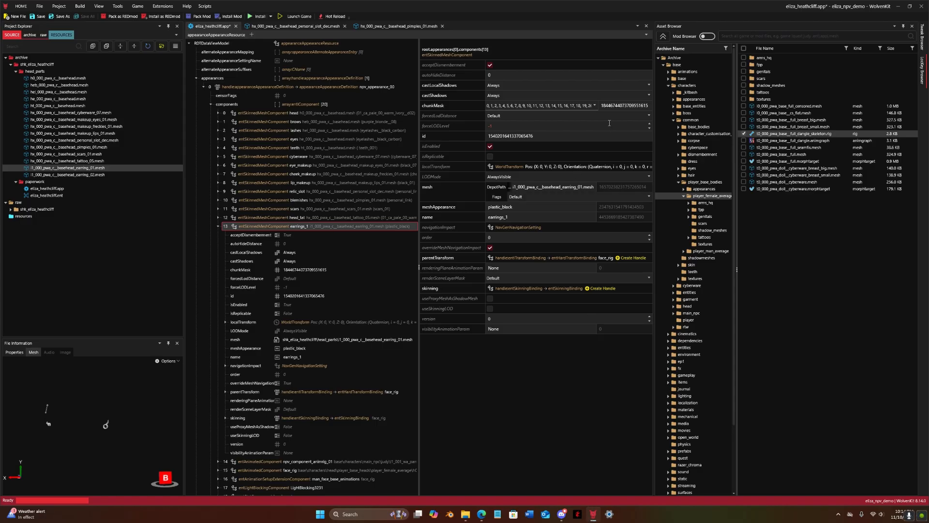
double_click(620, 106)
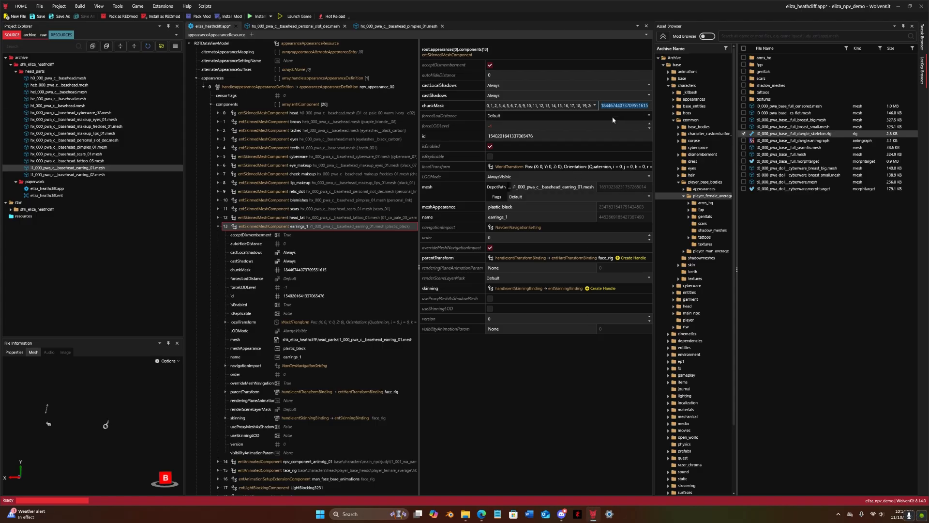
key(BackSpace)
text(15)
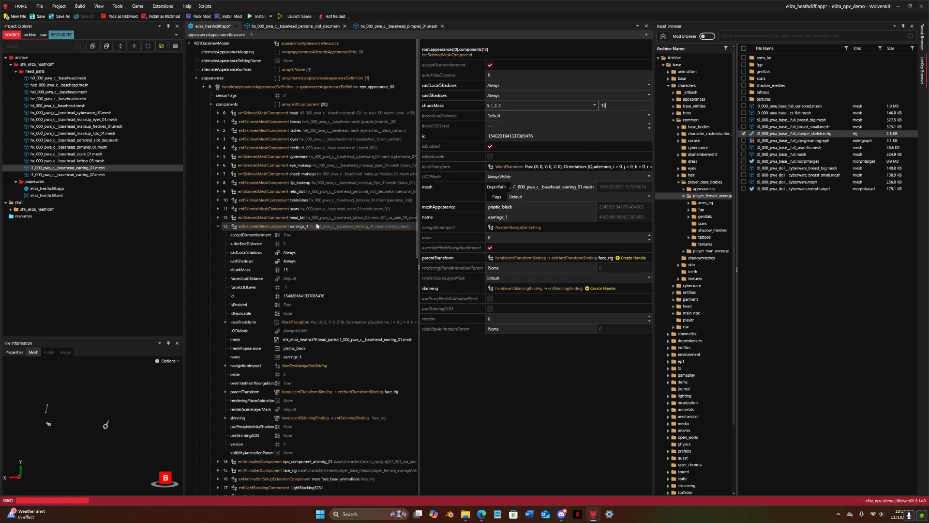
click(594, 105)
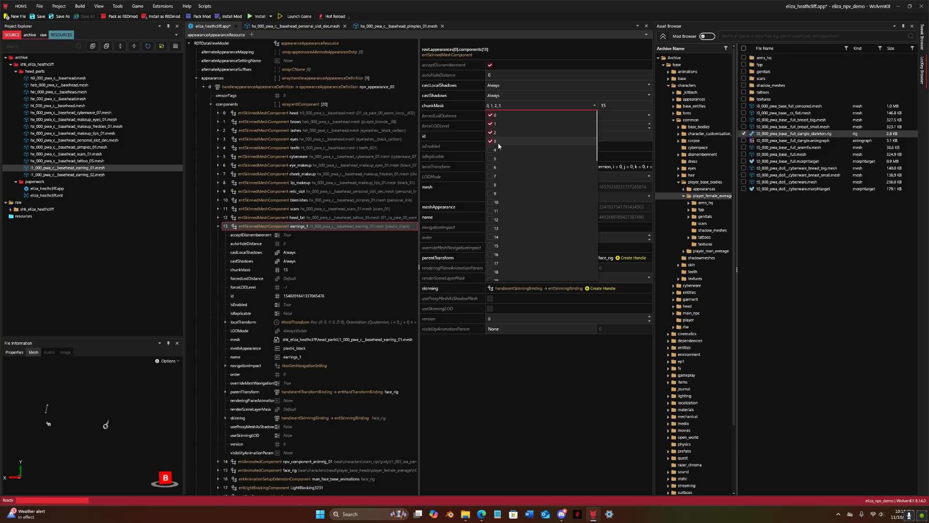
Step: Open the project's i1_000_pwa_c__basehead_earring_01.mesh and inspect the earrings in its mesh preview
double_click(105, 169)
click(220, 35)
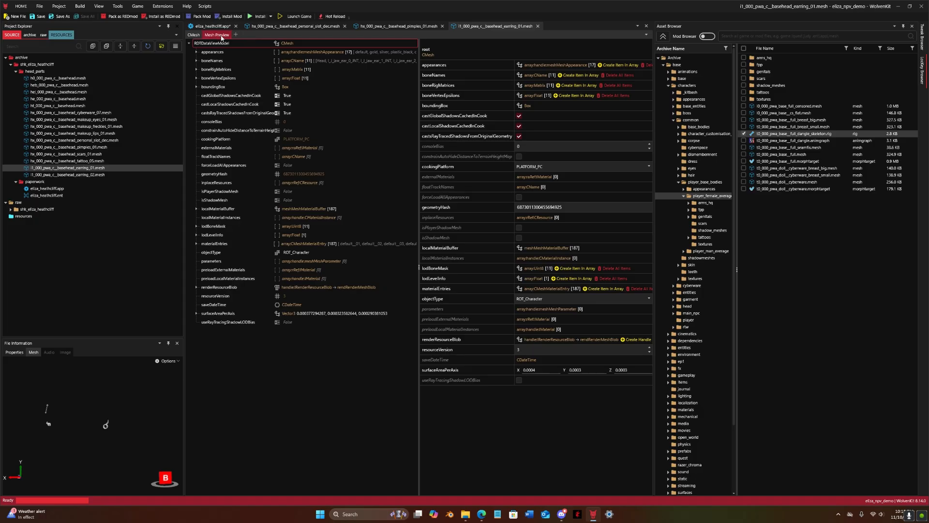
right_drag(342, 127, 287, 152)
drag(287, 152, 226, 180)
right_drag(226, 180, 227, 180)
right_drag(343, 245, 341, 239)
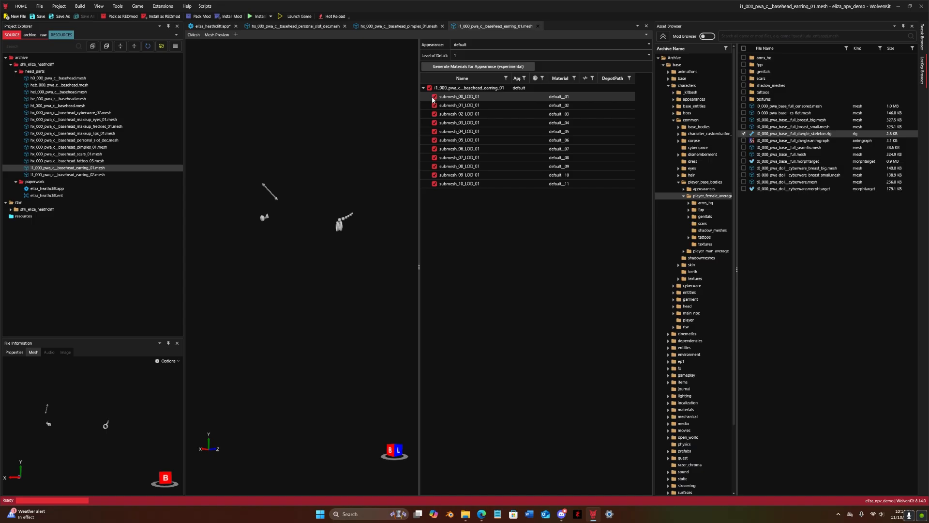
Step: Hide submeshes 04 through 10 in the earring_01 preview to examine only submeshes 00 to 03
click(435, 131)
click(435, 140)
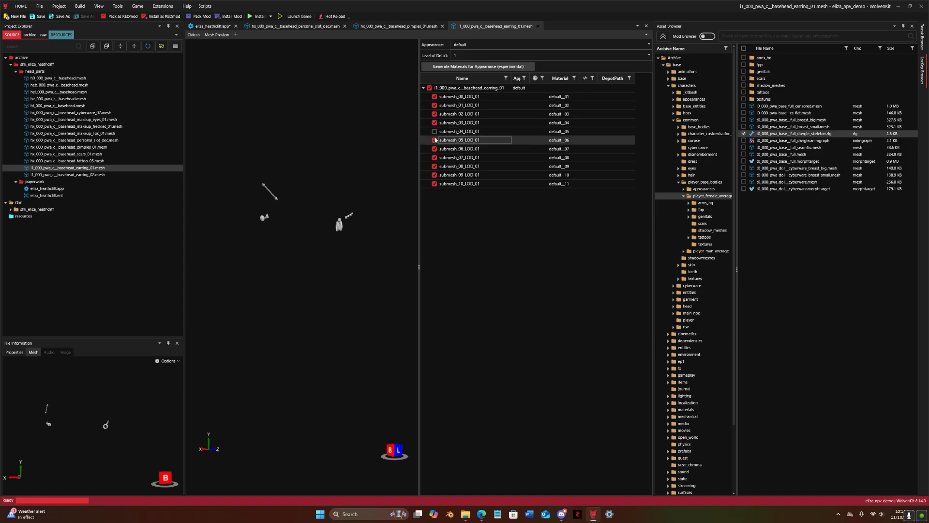
click(435, 148)
click(434, 157)
click(435, 166)
click(435, 174)
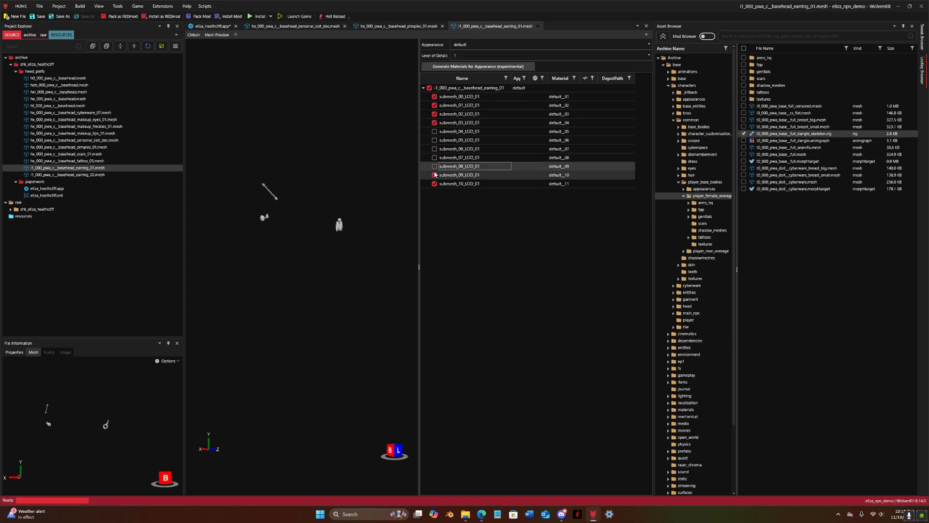
click(434, 183)
right_drag(382, 184, 387, 183)
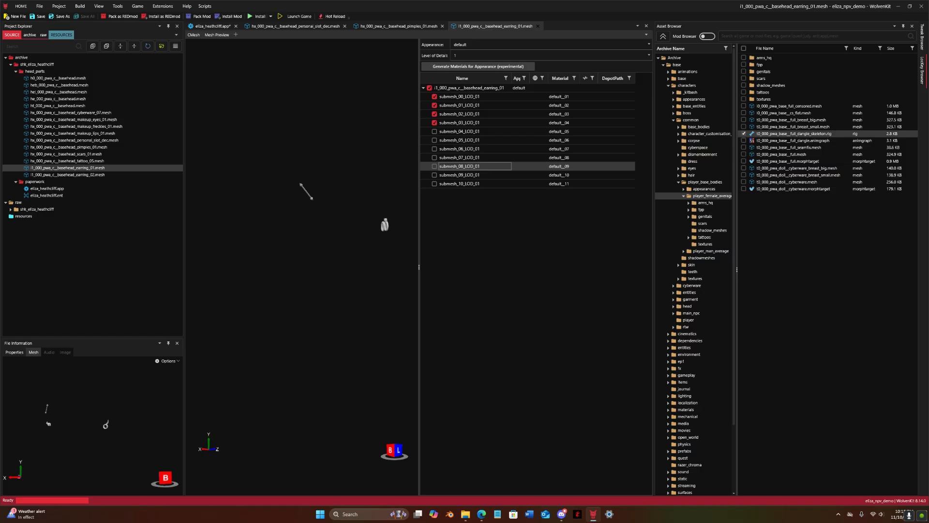
Step: Duplicate the earrings_1 component in eliza_heathcliff.app and give the copy chunkMask 2048 and the name earrings_2
click(213, 25)
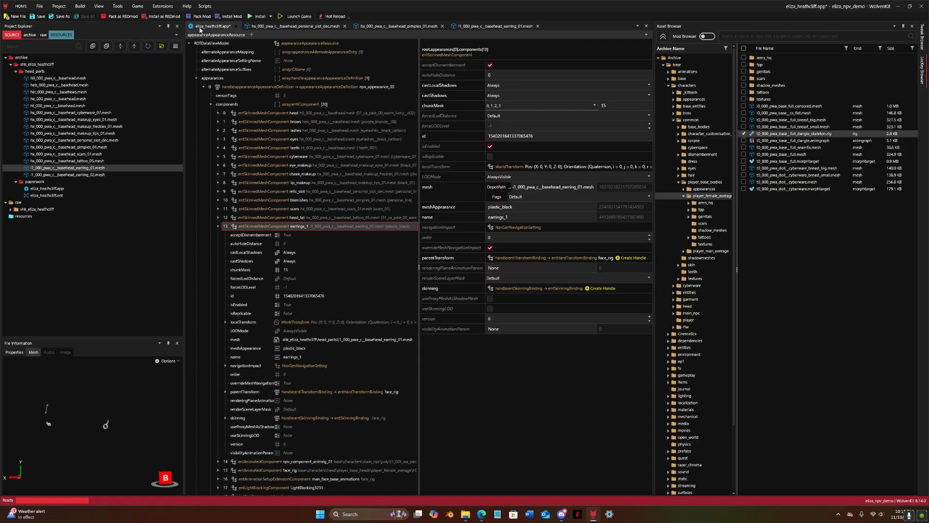
right_click(305, 226)
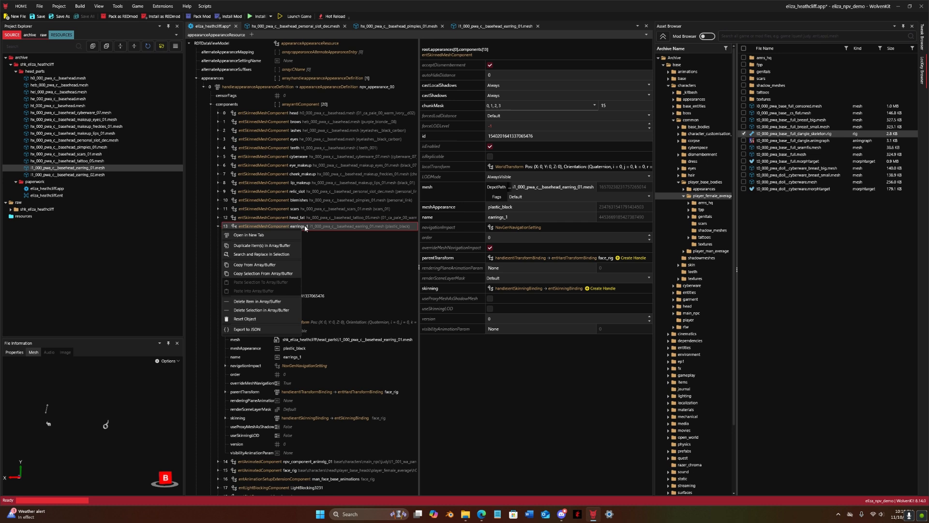
click(285, 245)
drag(514, 207, 534, 208)
click(528, 206)
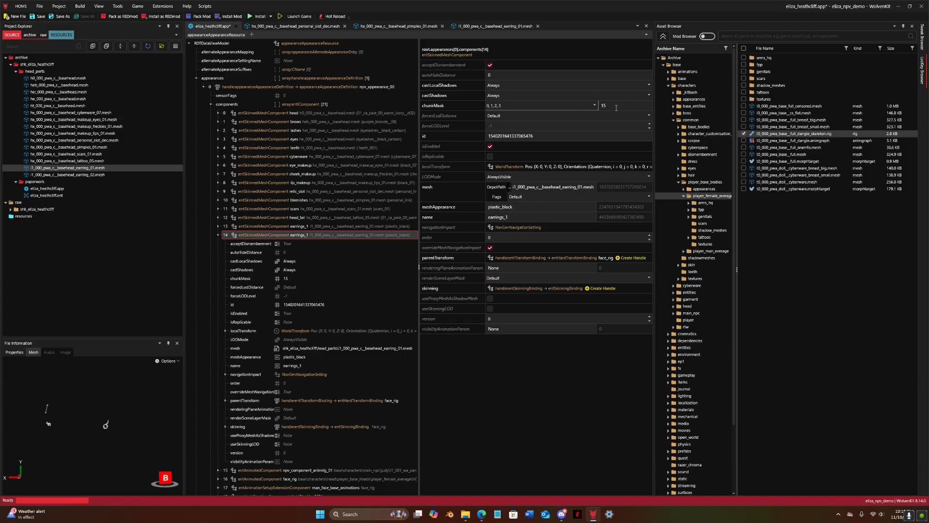
text(2048)
click(218, 235)
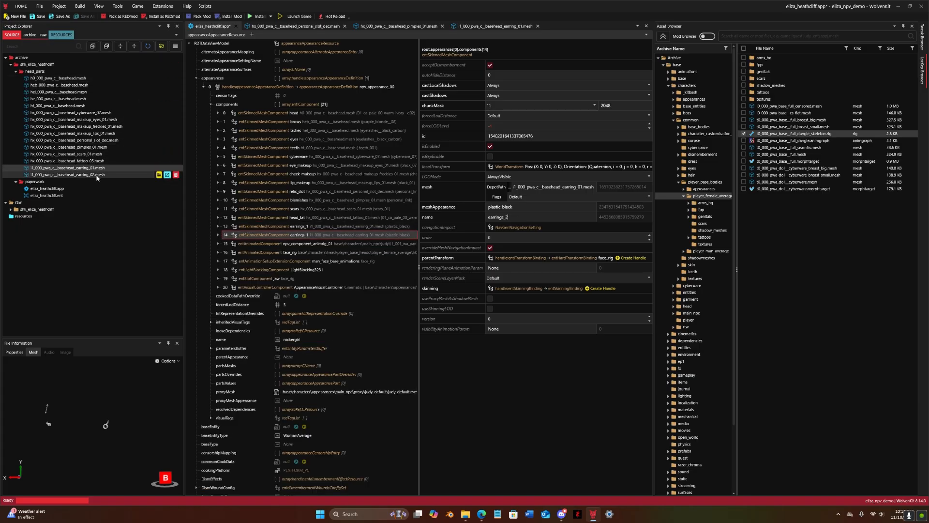
Step: Set the earrings_2 component's mesh path to the project's shk_eliza_heathcliff\head_parts\i1_000_pwa_c__basehead_earring_02.mesh
right_click(84, 177)
click(111, 259)
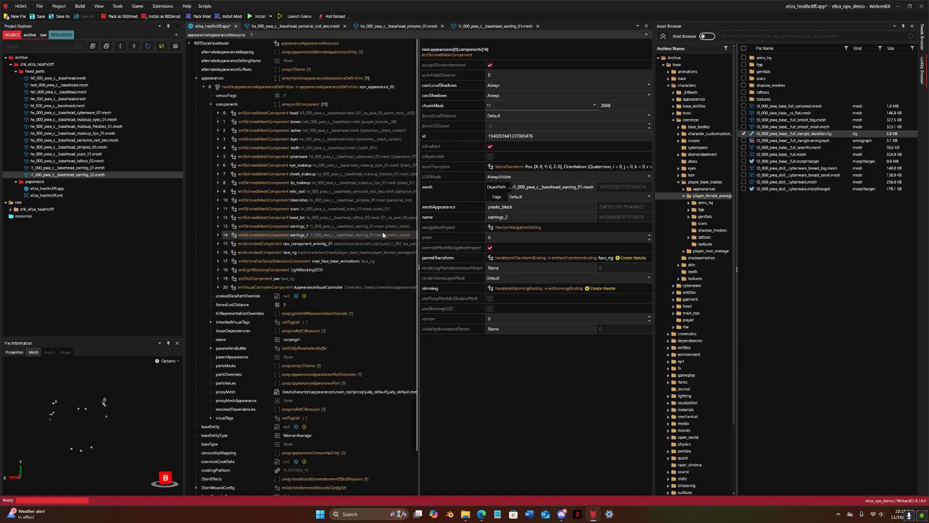
double_click(552, 186)
text(shk_eliza_heathcliff\head_parts\i1_000_pwa_c__basehead_earring_02.mesh)
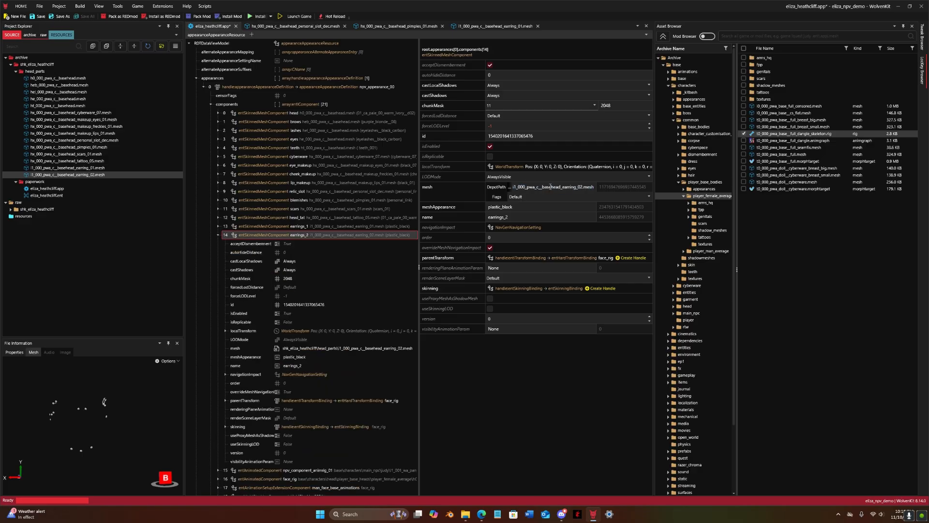
click(219, 235)
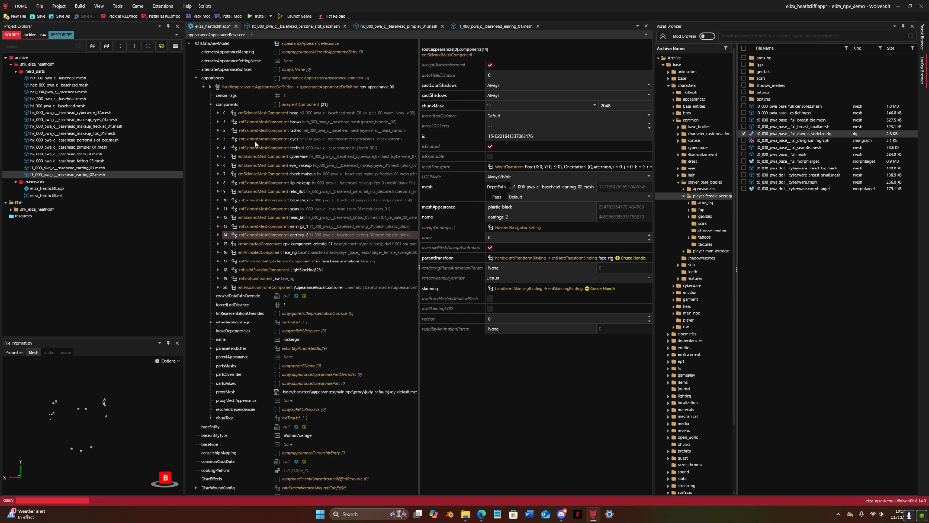
Step: Save eliza_heathcliff.app, and tidy the workspace by closing the open mesh files and widening the component tree
key(ctrl+s)
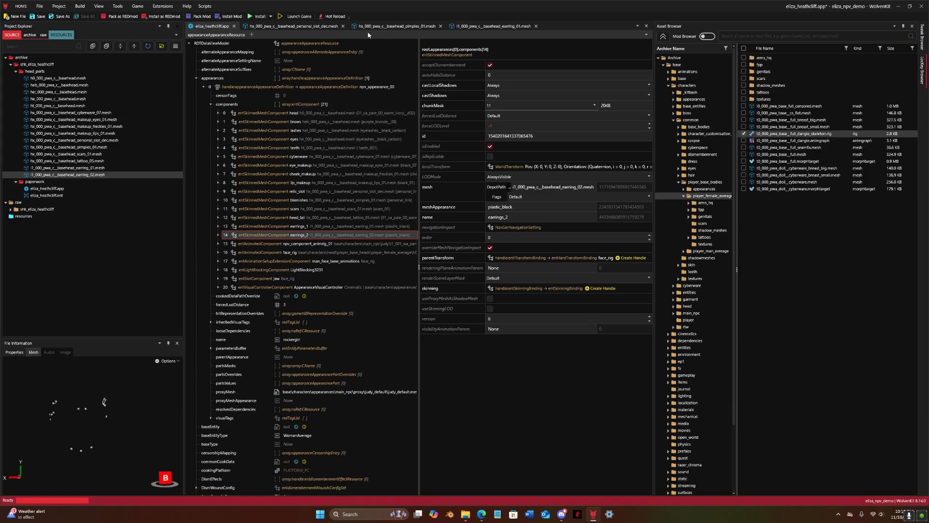
click(343, 26)
click(331, 26)
click(330, 27)
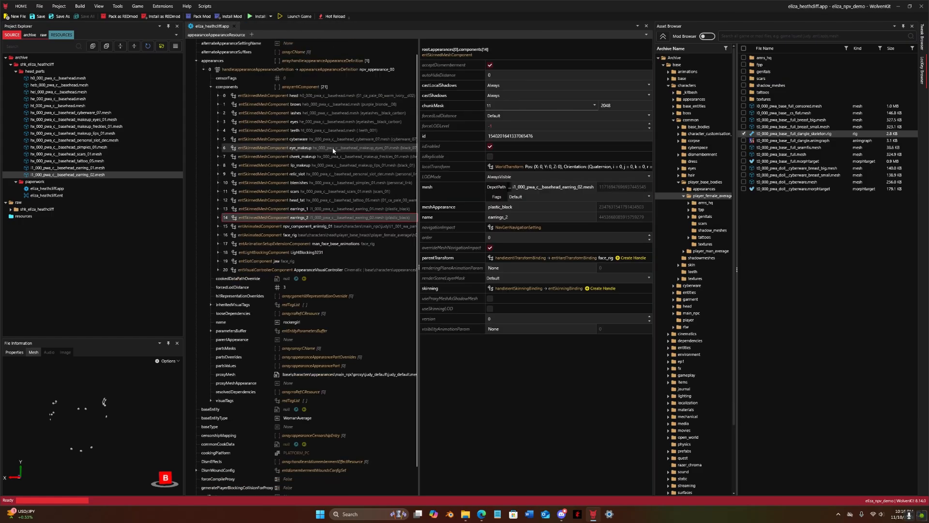
drag(418, 167, 500, 169)
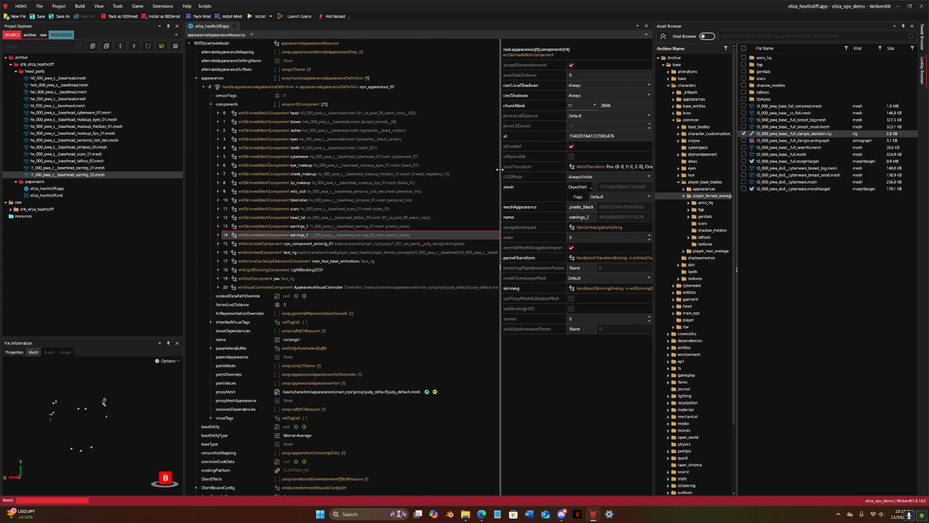
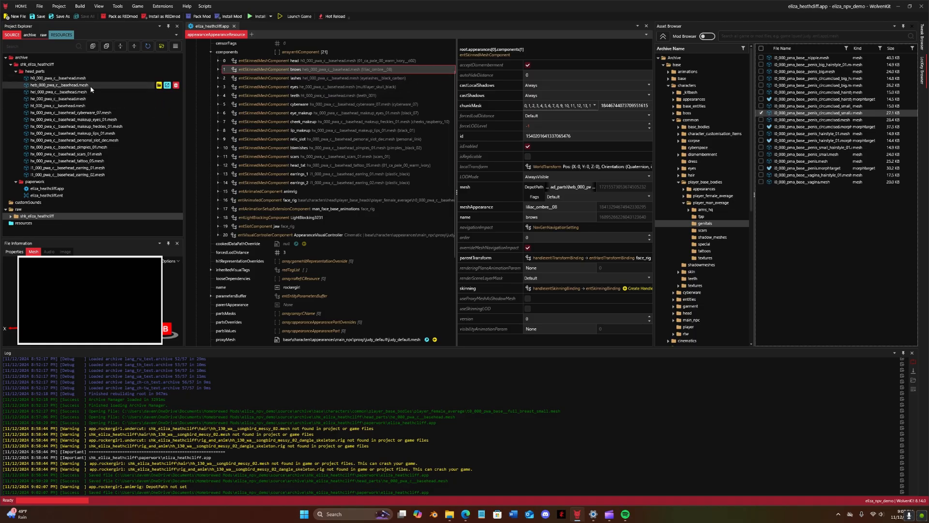
Step: Open the project's he_000_pwa_c__basehead.mesh and bring both eyes into view in its mesh preview
double_click(83, 100)
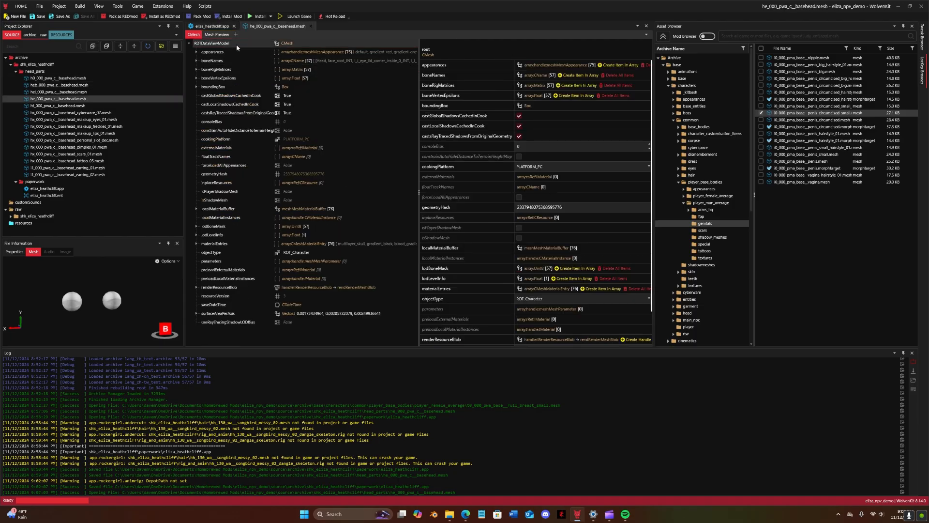
click(208, 35)
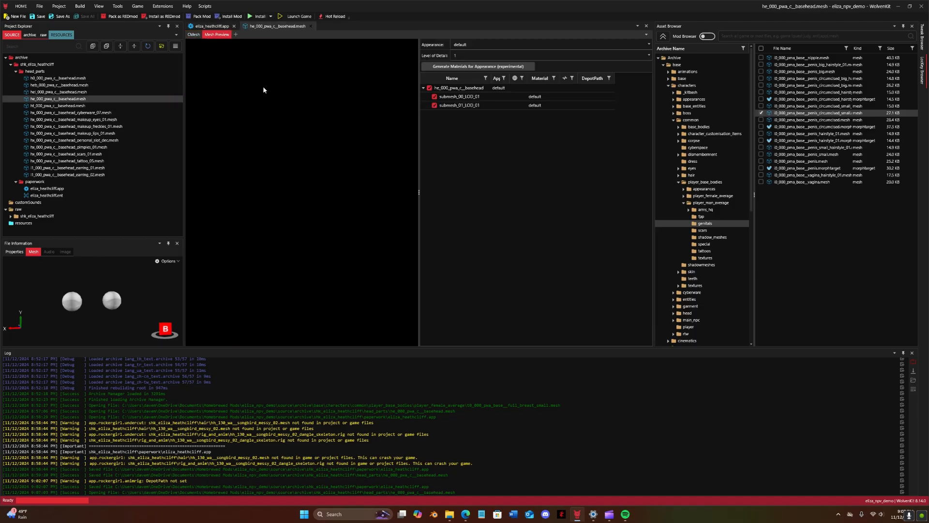
right_drag(278, 87, 304, 130)
scroll(312, 113, down, 4)
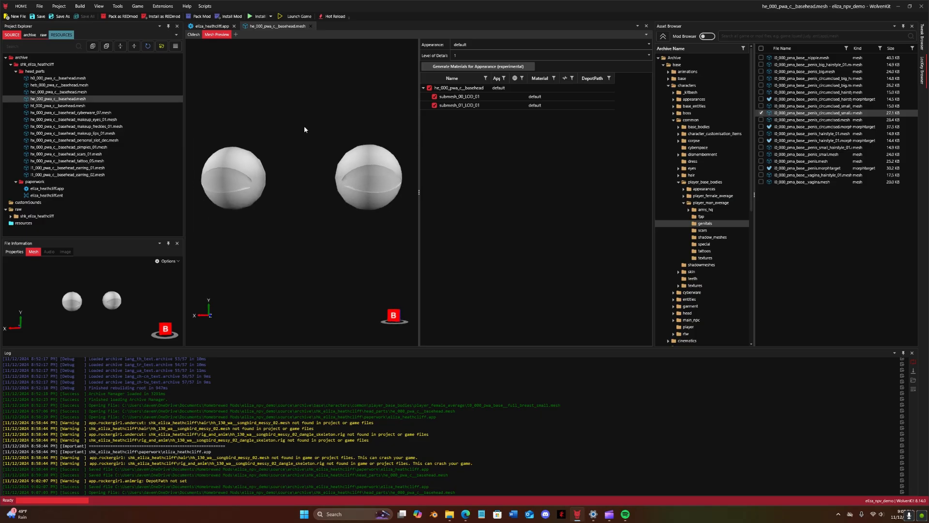
Step: Hide and restore submesh_01 and submesh_00 of the eye mesh in turn to examine what each one contains
click(434, 105)
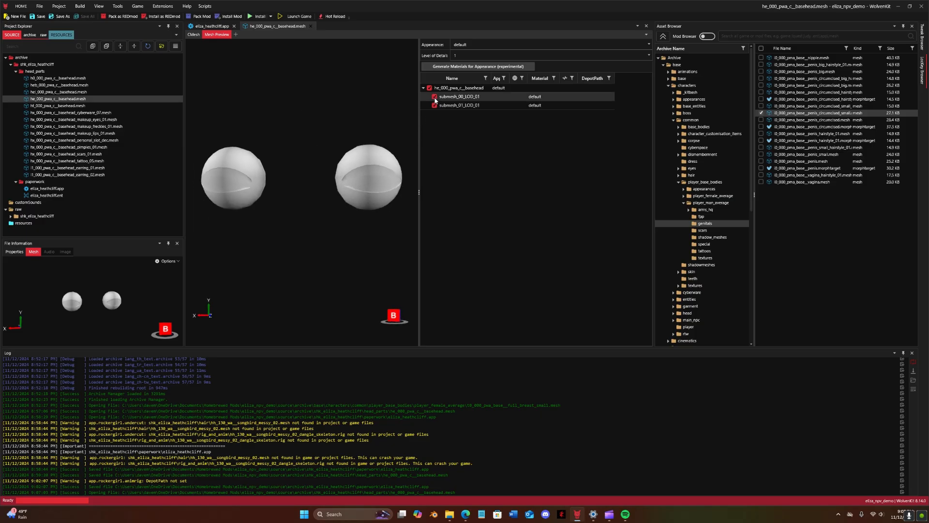
click(435, 105)
click(435, 105)
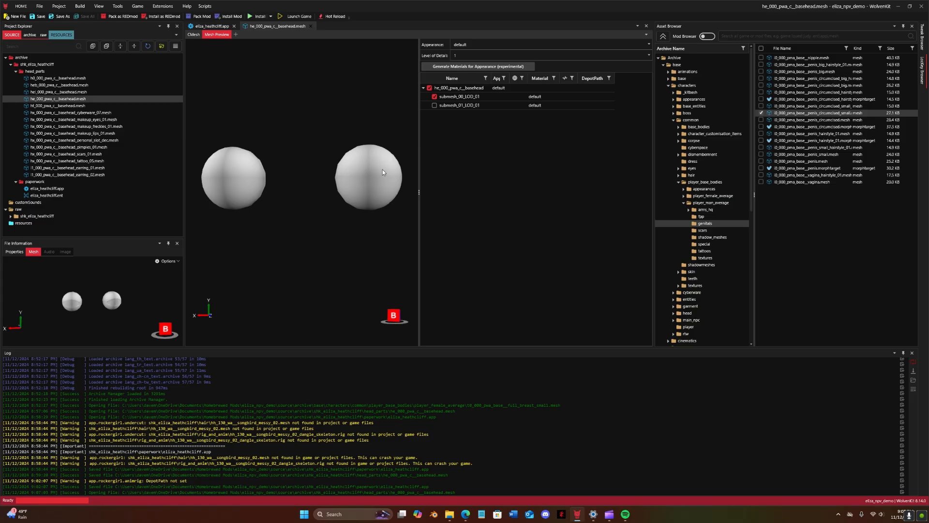
click(434, 105)
click(434, 96)
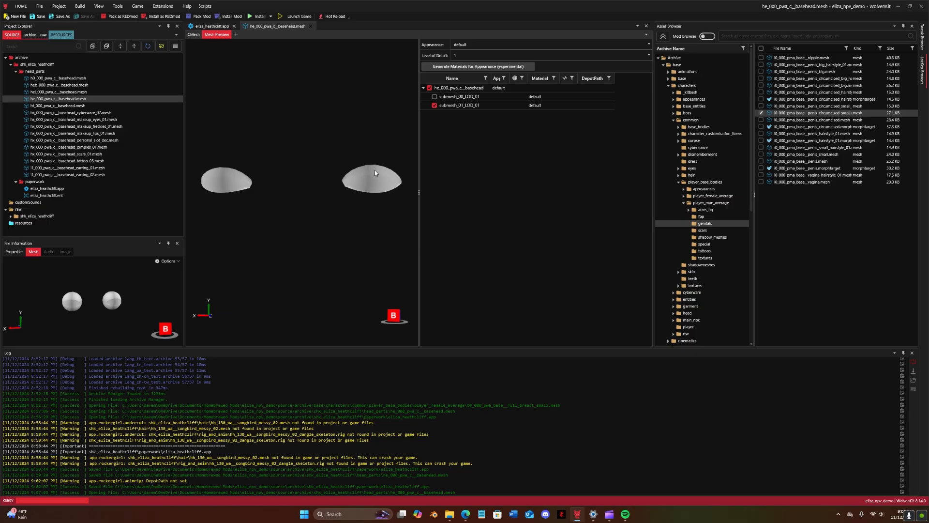
click(434, 97)
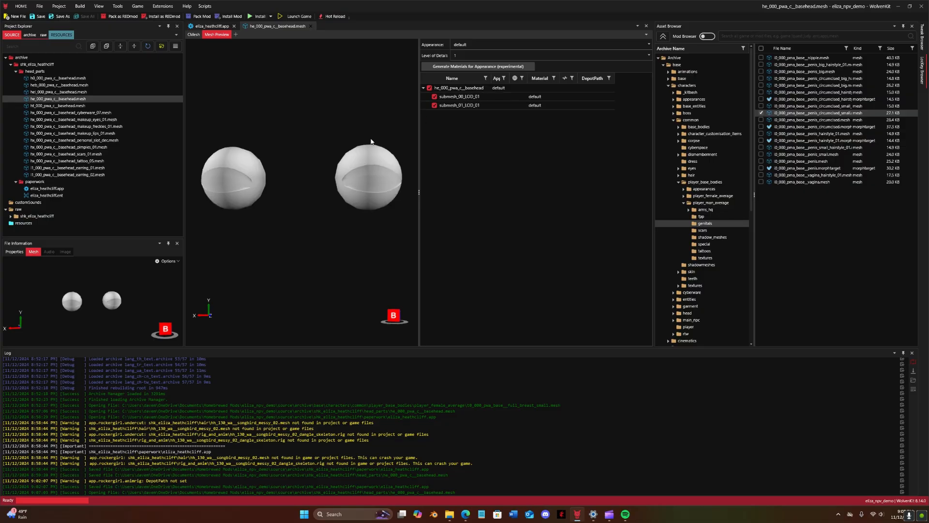
right_drag(370, 185, 342, 185)
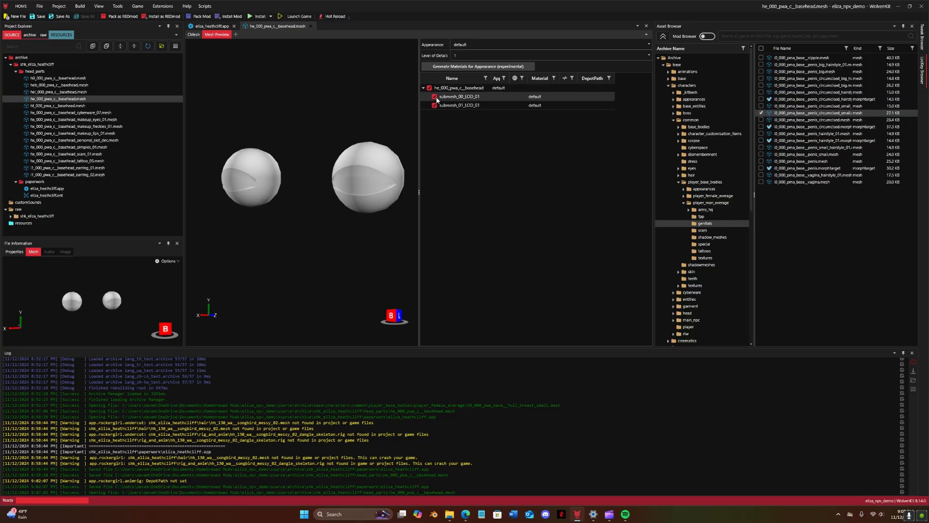
Step: Examine the chunkMaterials of the eye mesh's multilayer_skull_black appearance and return to the mesh preview
click(194, 34)
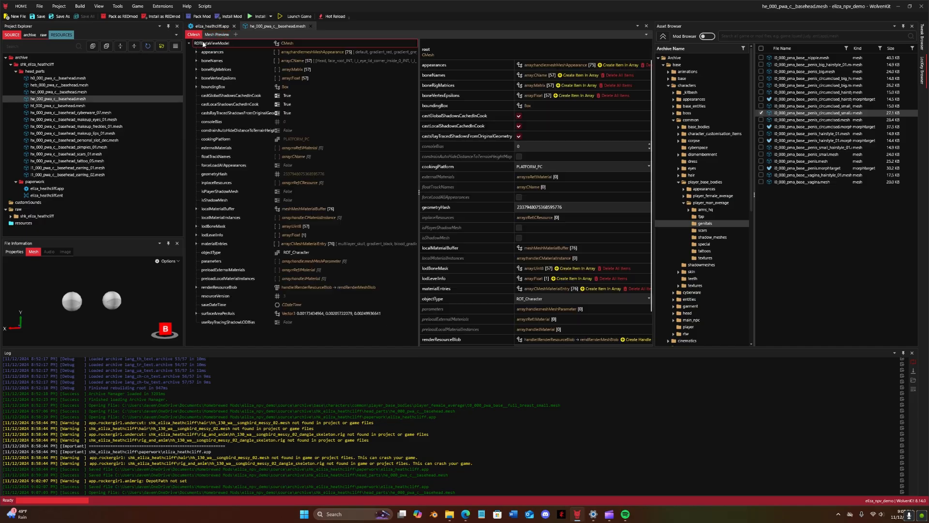
click(196, 53)
scroll(236, 118, down, 6)
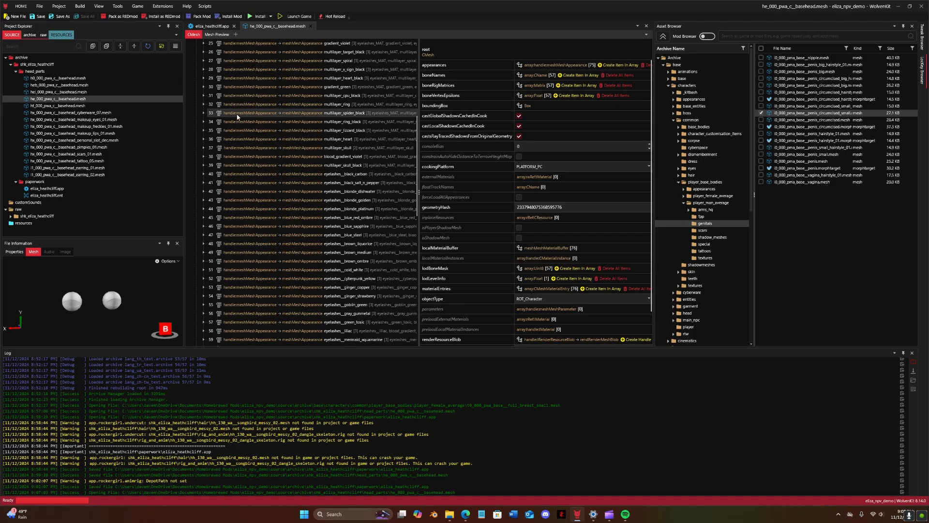
scroll(311, 130, down, 2)
scroll(333, 145, up, 1)
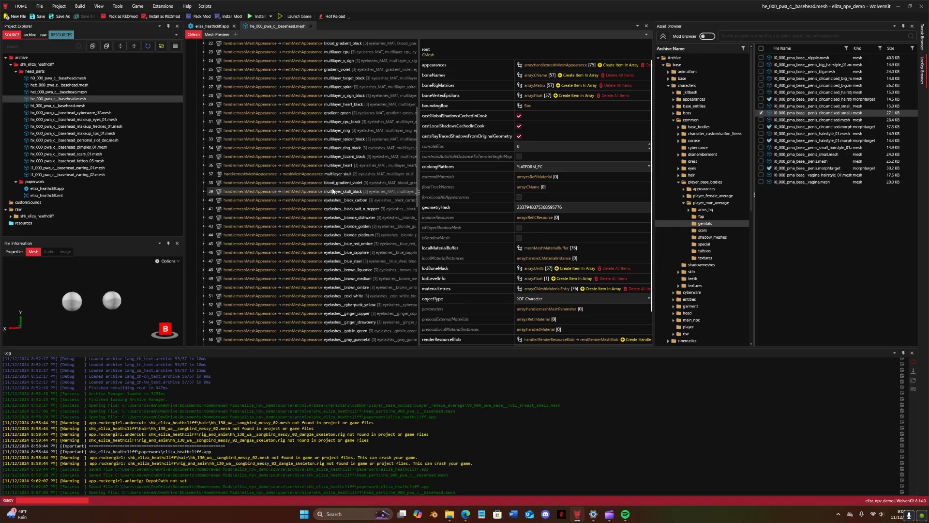
click(203, 191)
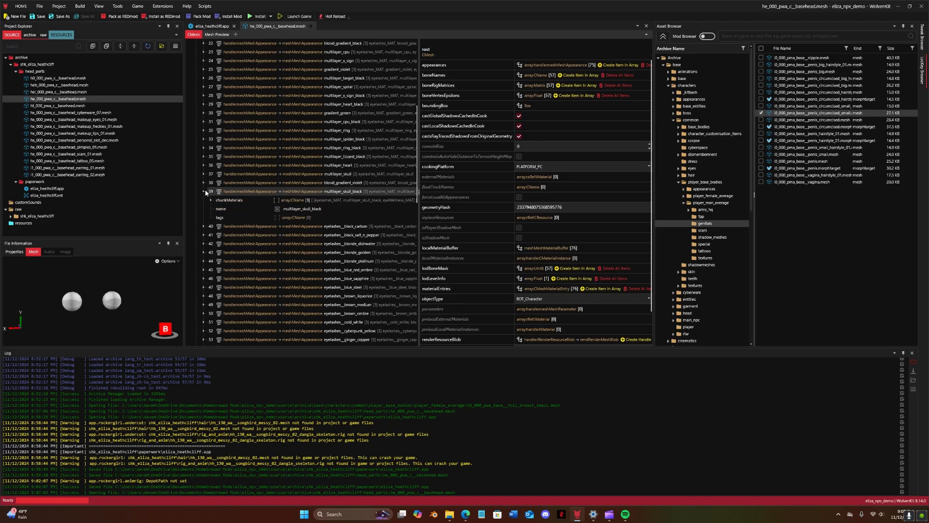
click(211, 200)
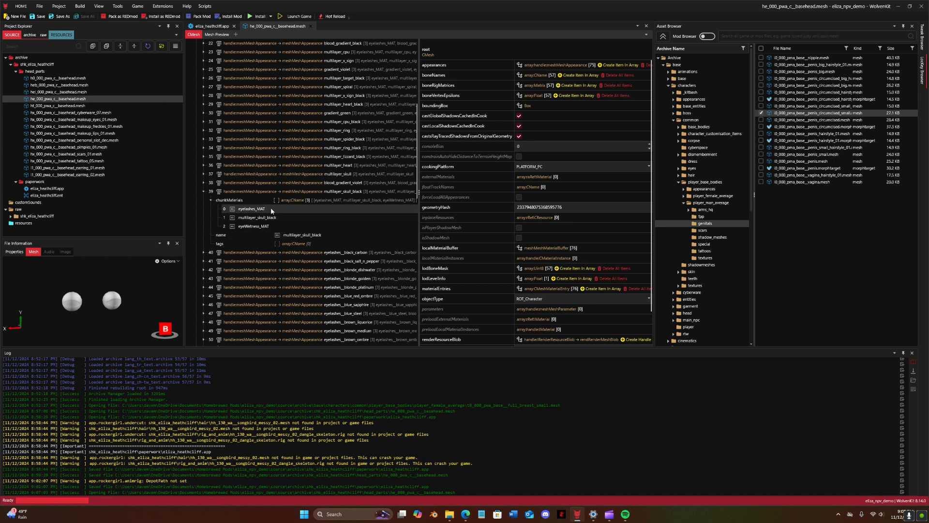
click(217, 34)
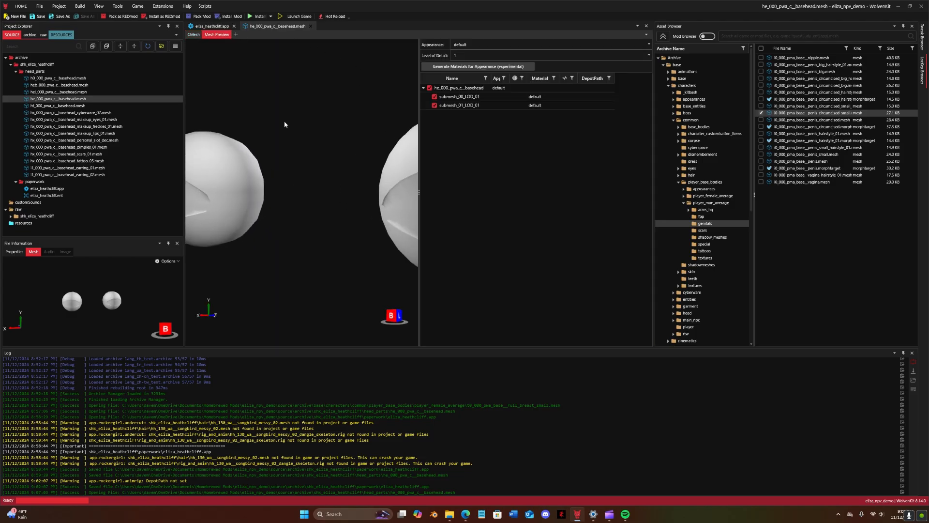
Step: Hide and restore submesh_00 of the eye mesh to examine which part of the eyes it covers
click(434, 96)
click(435, 97)
click(435, 97)
click(435, 96)
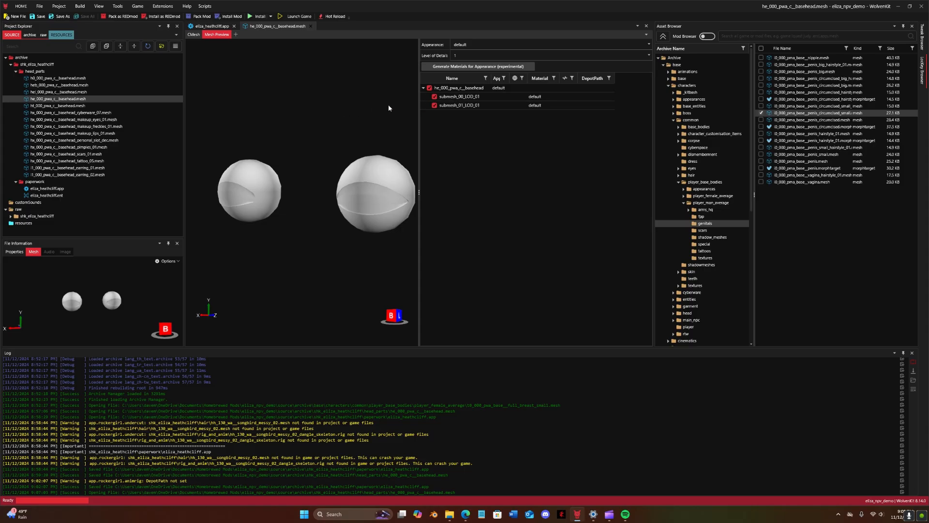
drag(377, 132, 361, 118)
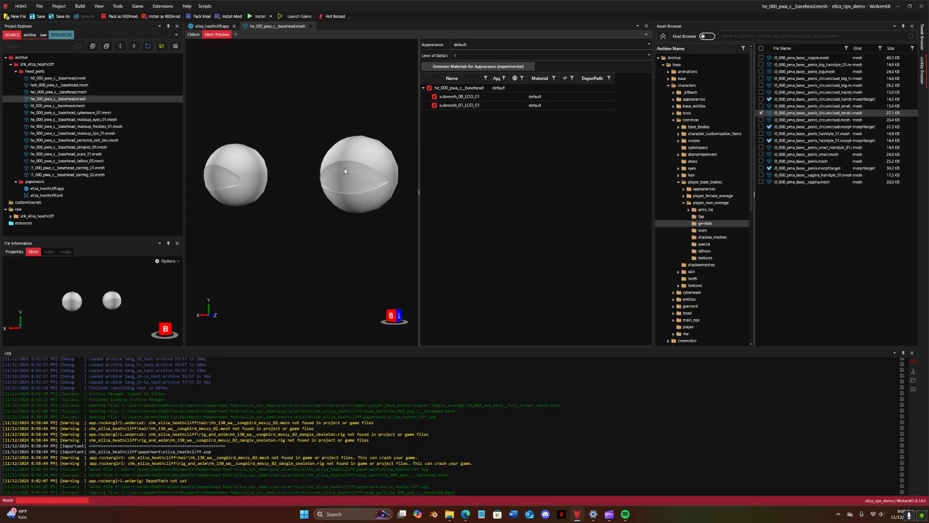
click(193, 35)
click(216, 34)
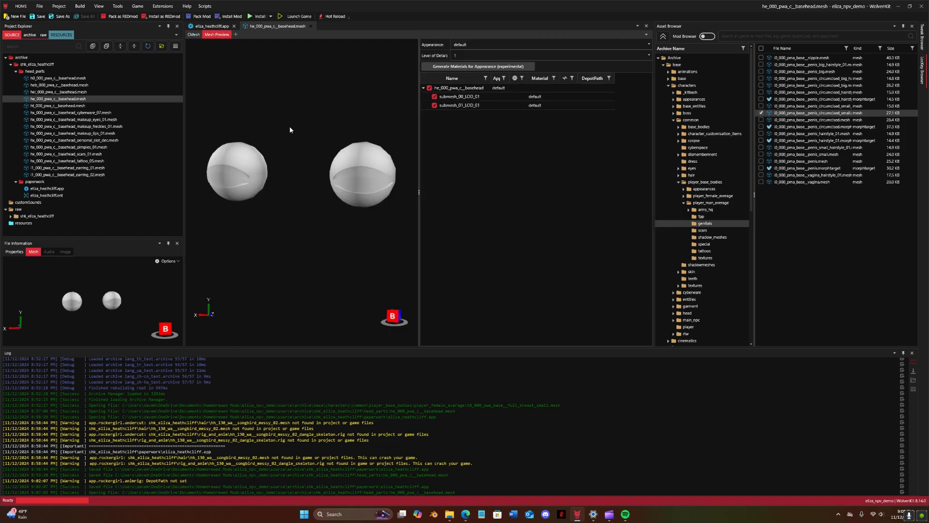
Step: Inspect both eyes in the mesh preview, toggling submesh_00 and submesh_01 off and on in turn to compare them
scroll(305, 104, up, 3)
scroll(303, 105, down, 3)
drag(295, 103, 288, 91)
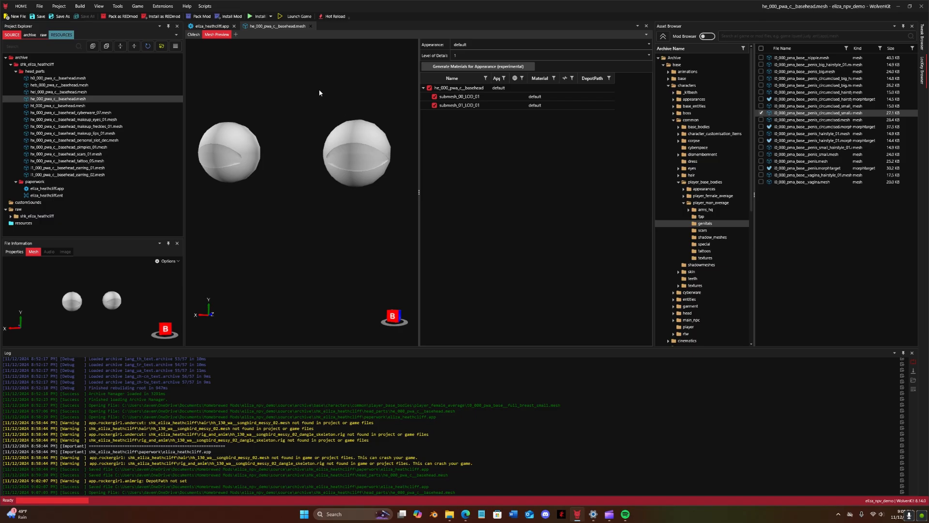
drag(320, 93, 323, 94)
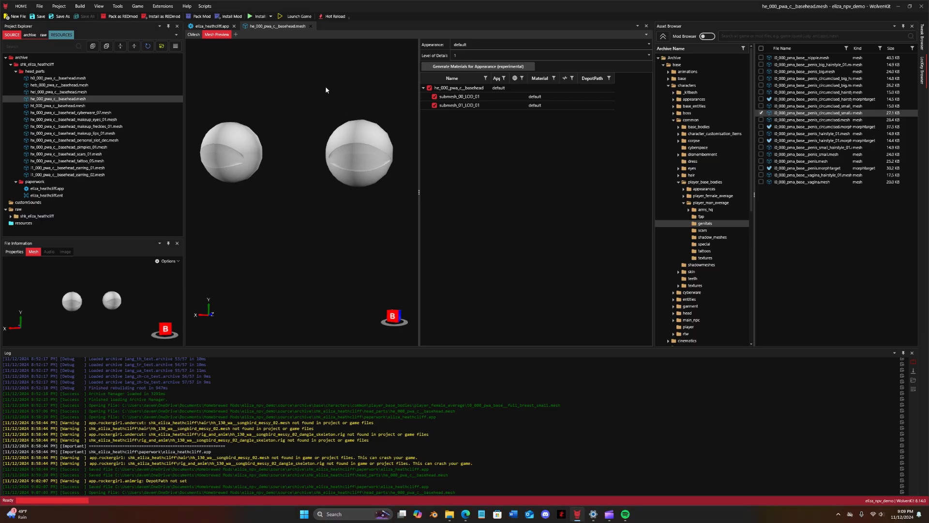
click(435, 97)
click(435, 97)
click(435, 105)
click(435, 106)
Step: Set the first chunkMaterials entry of the eye mesh's multilayer_skull_black appearance to multilayer_skull_black
click(193, 34)
scroll(324, 149, down, 10)
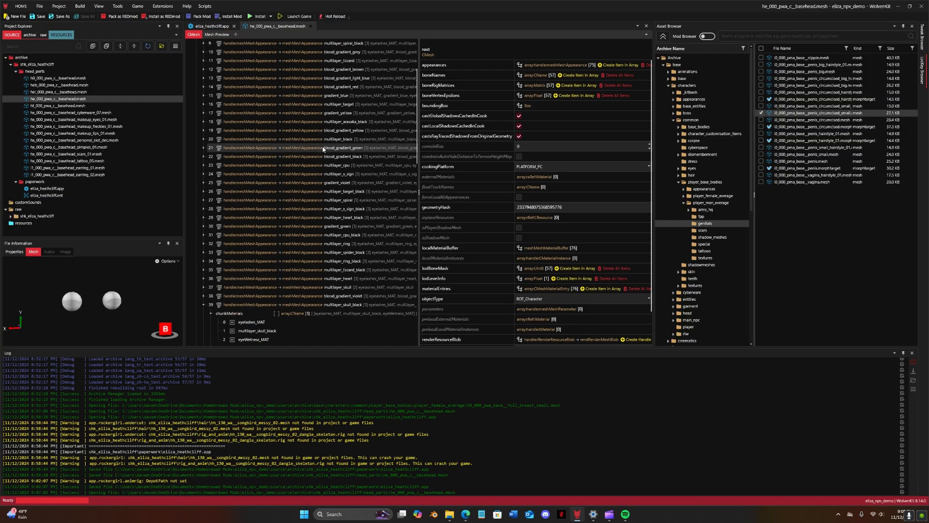
scroll(324, 149, down, 1)
click(303, 218)
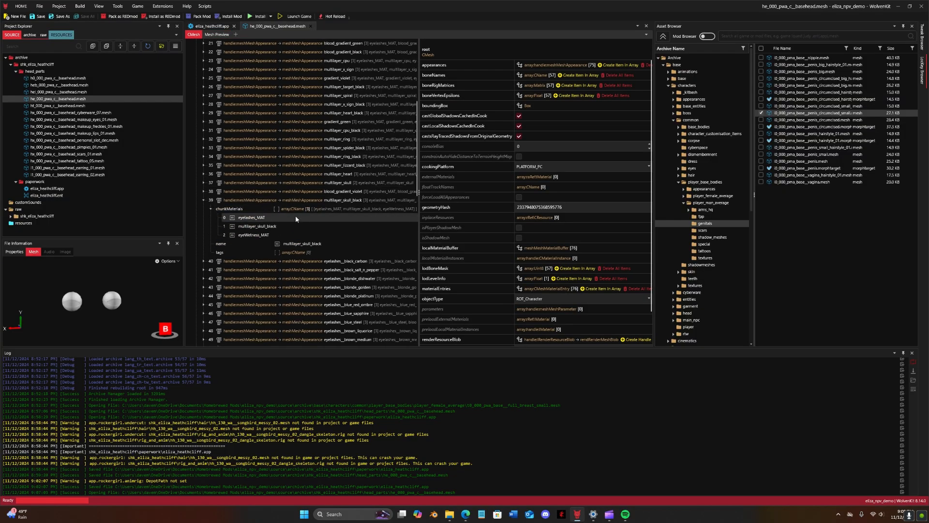
click(266, 226)
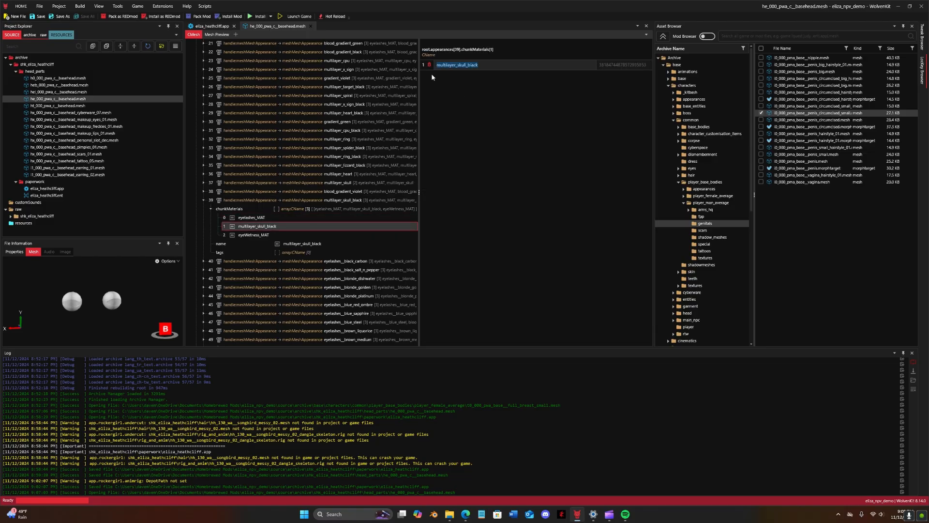
click(298, 217)
text(multilayer_skull_black)
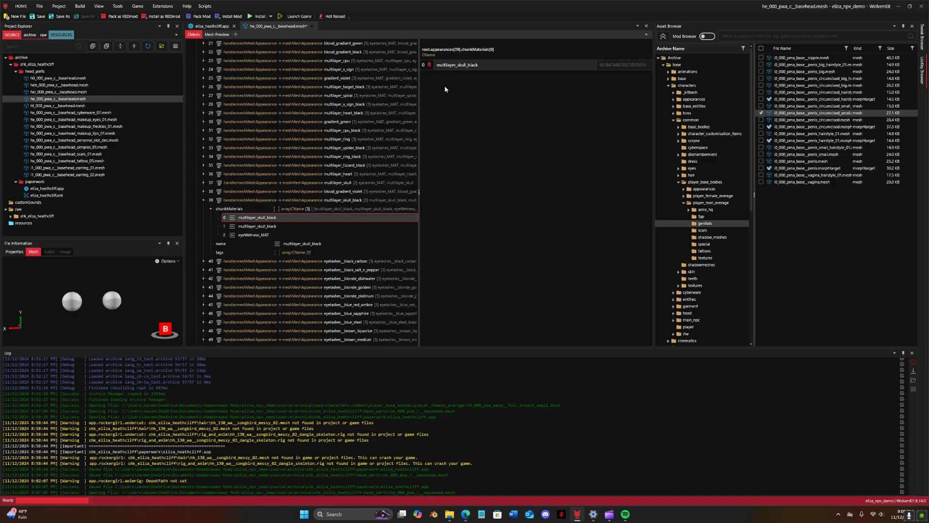
Step: Set the second chunkMaterials entry of the multilayer_skull_black appearance to eyeWetness_MAT and delete the third entry
click(284, 232)
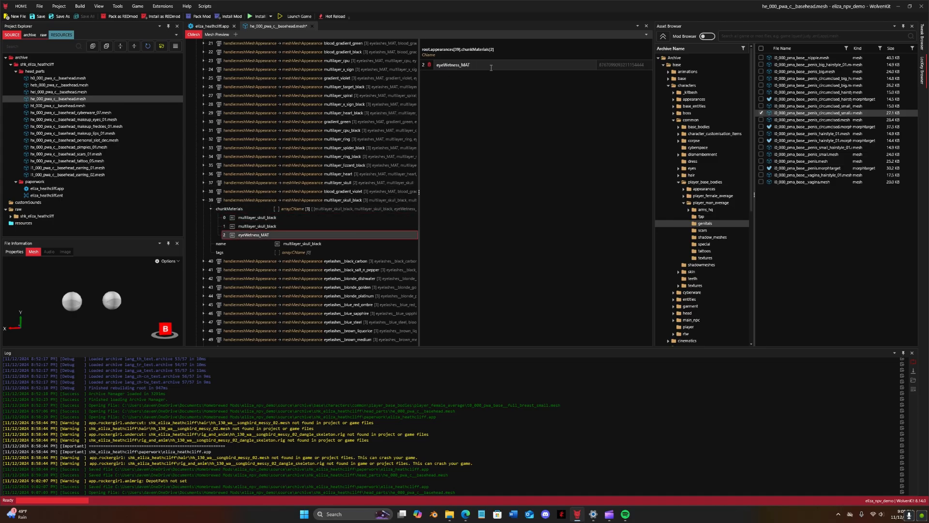
click(336, 225)
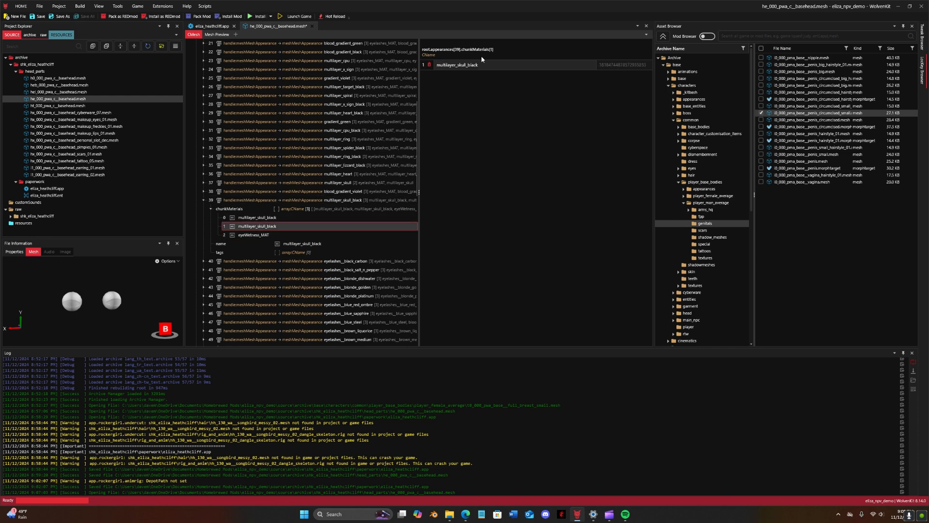
text(eyeWetness_MAT)
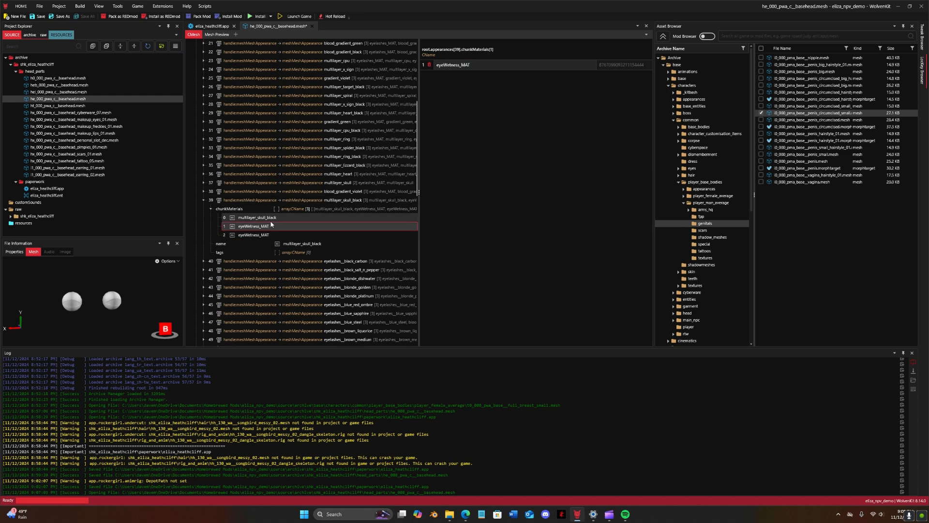
click(272, 234)
right_click(264, 236)
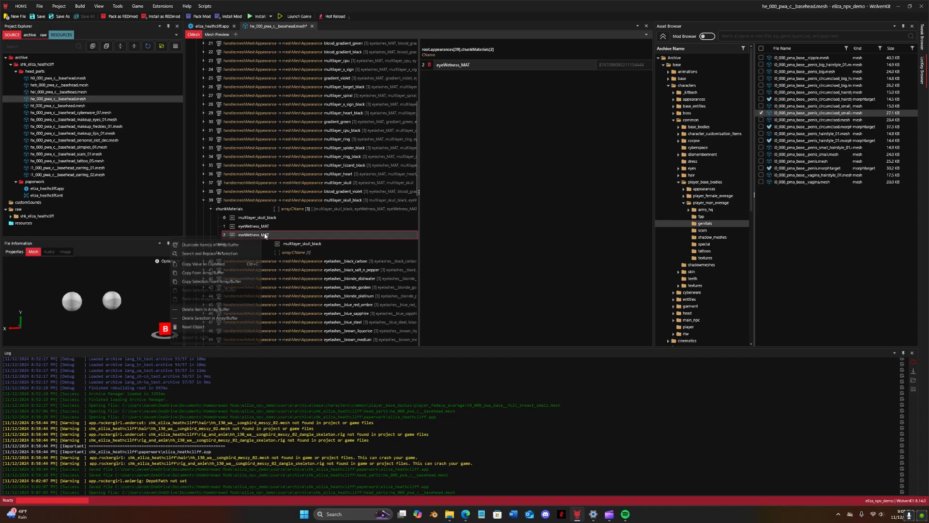
click(226, 309)
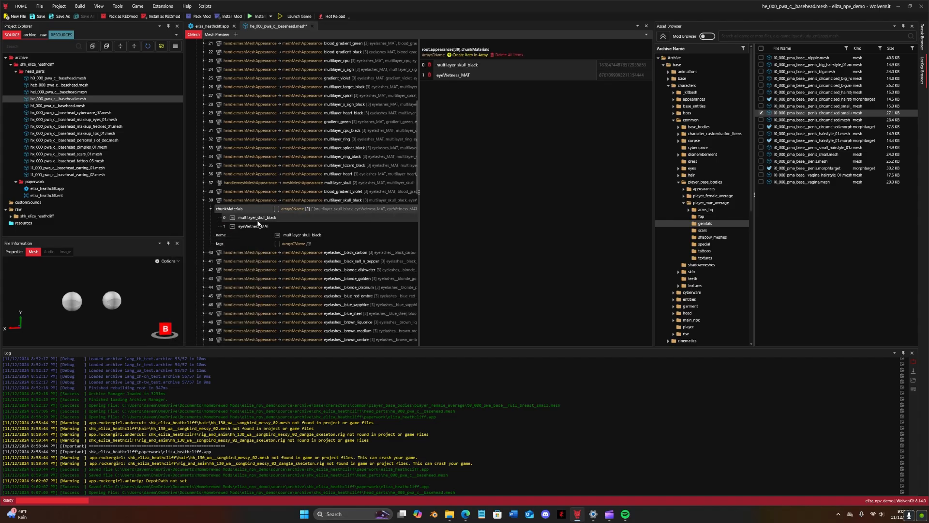
Step: Examine the chunkMaterials of the neighbouring blood_gradient_violet appearance for comparison, and collapse it again
click(203, 252)
click(204, 252)
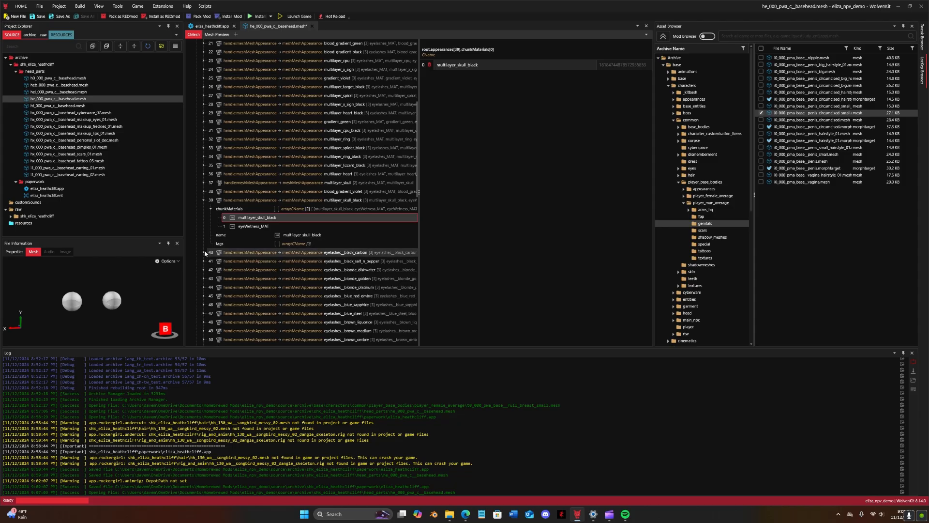
click(204, 191)
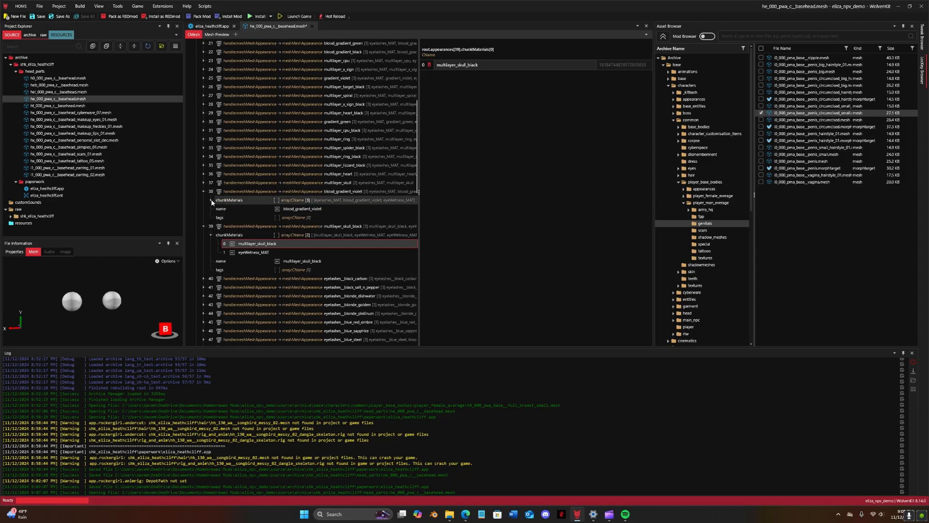
click(211, 199)
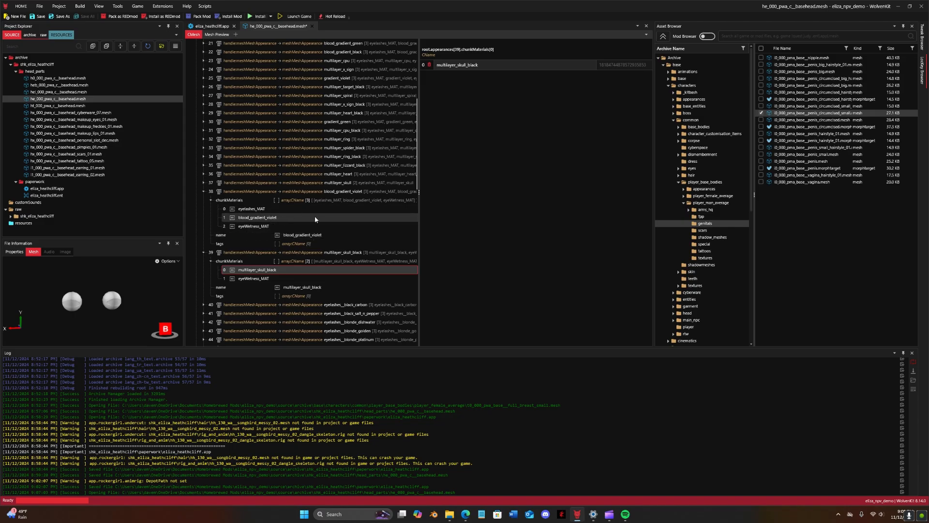
click(203, 192)
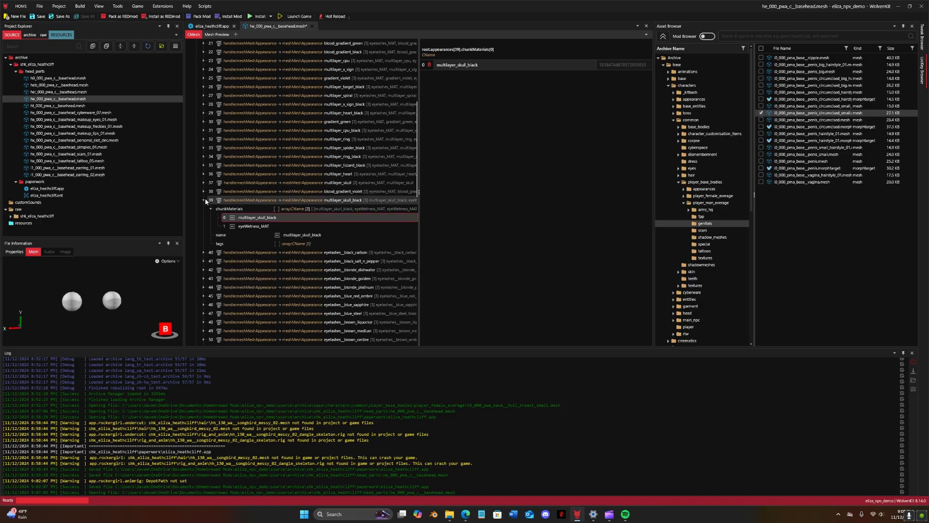
Step: Return to eliza_heathcliff.app and open the player_female_average folder under common\player_base_bodies among the game assets
click(220, 26)
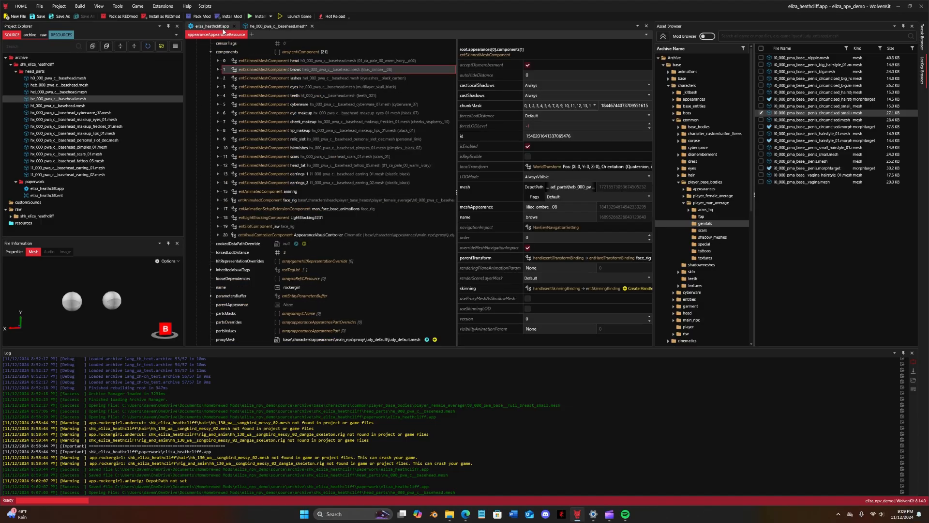
click(292, 69)
scroll(320, 99, up, 1)
scroll(320, 99, up, 1)
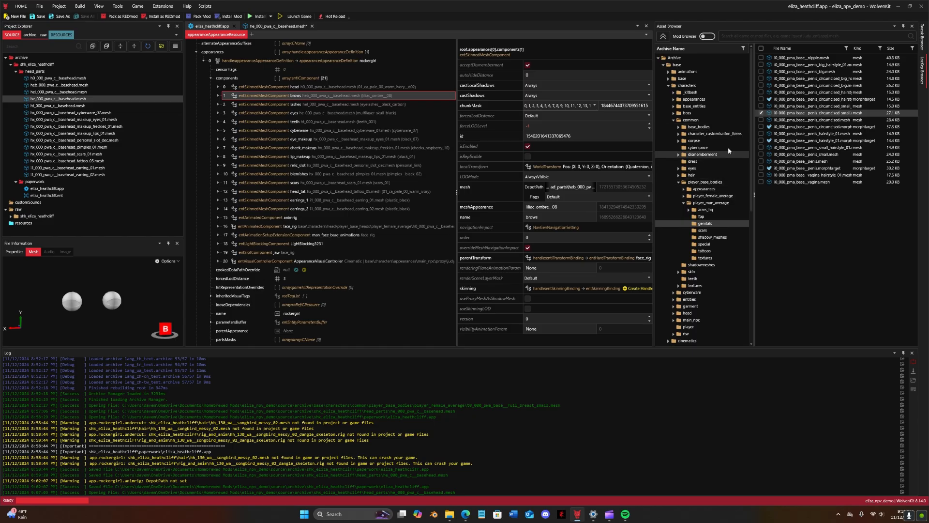
click(702, 119)
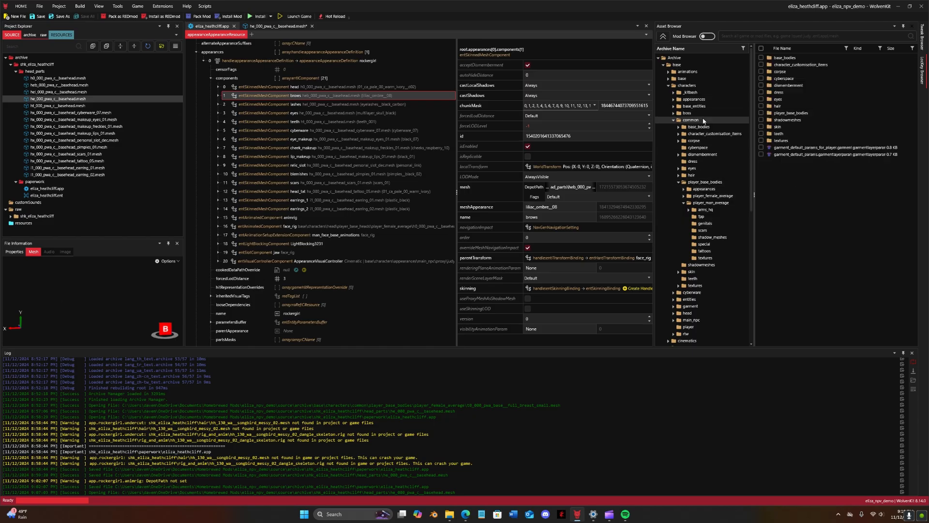
click(704, 182)
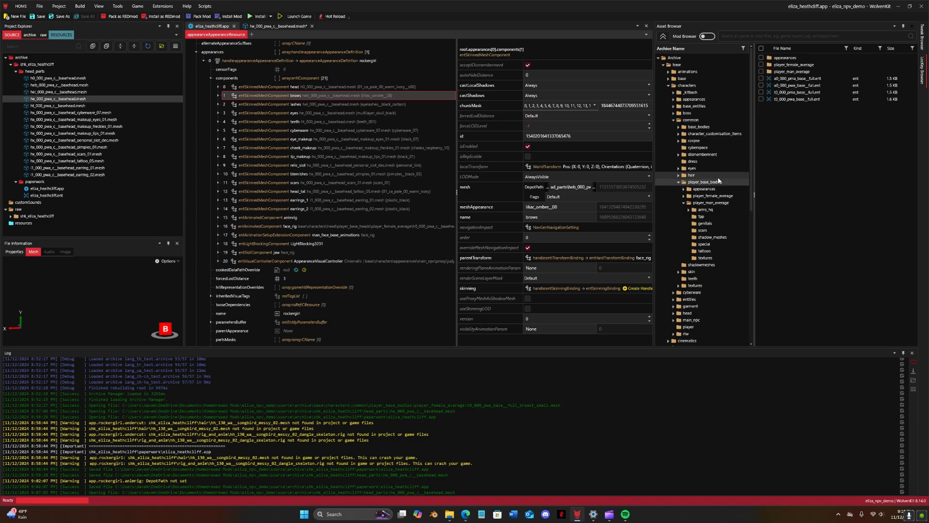
double_click(797, 65)
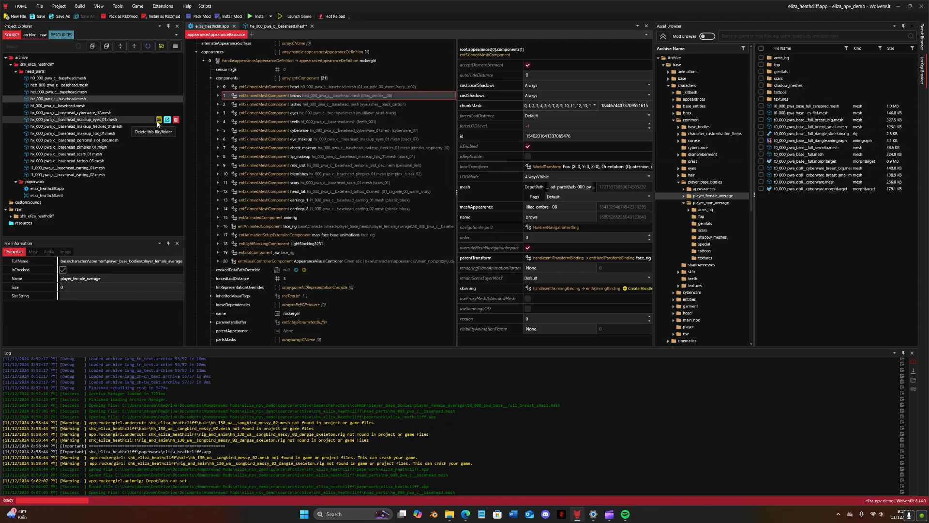
Step: In File Explorer, create a folder named body inside the project's shk_eliza_heathcliff folder, and return to WolvenKit
click(158, 120)
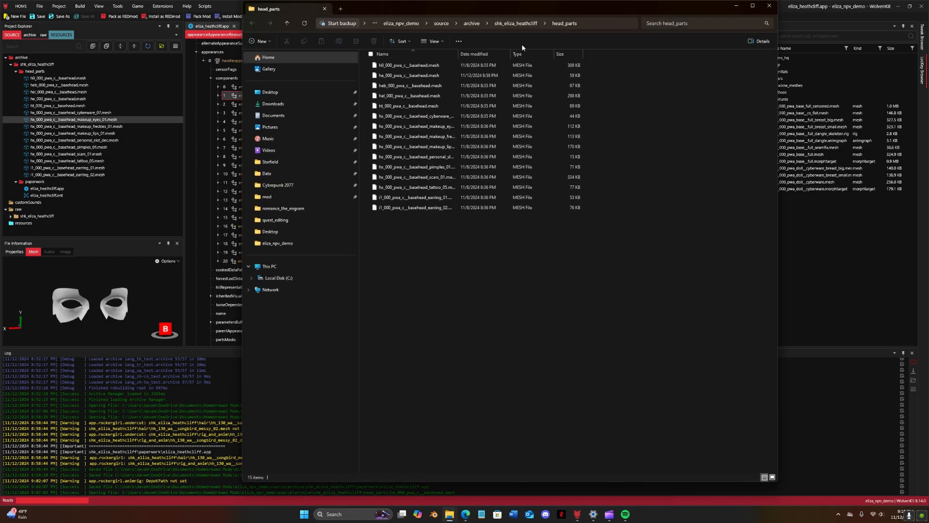
click(516, 24)
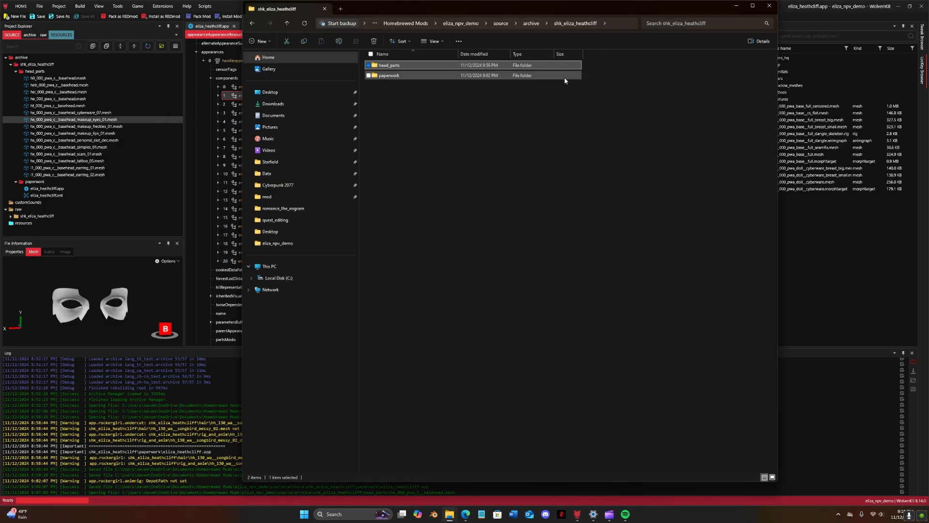
click(411, 111)
right_click(412, 116)
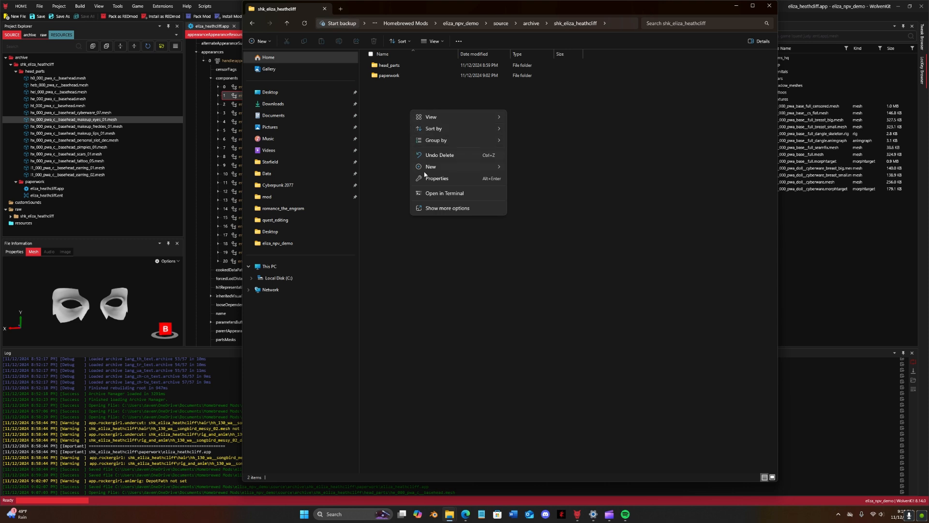
mouse_move(466, 169)
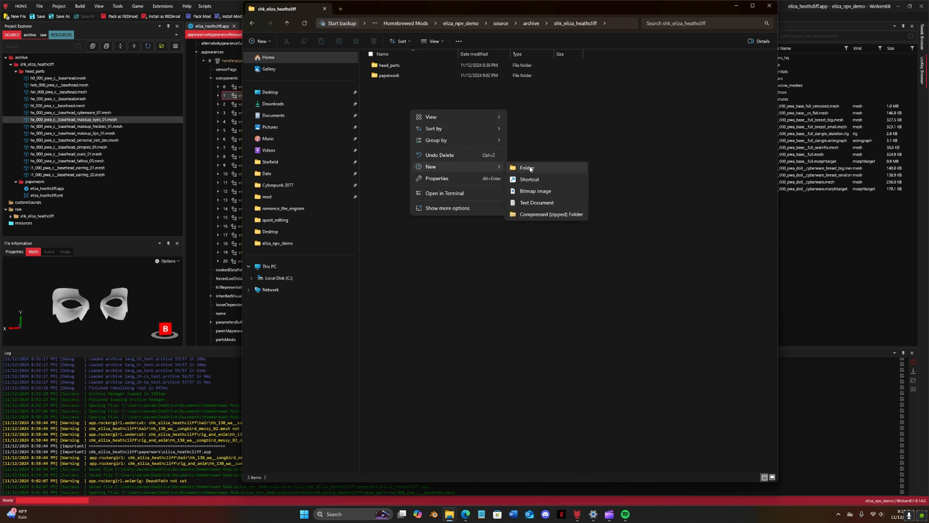
click(516, 162)
text(body)
key(Return)
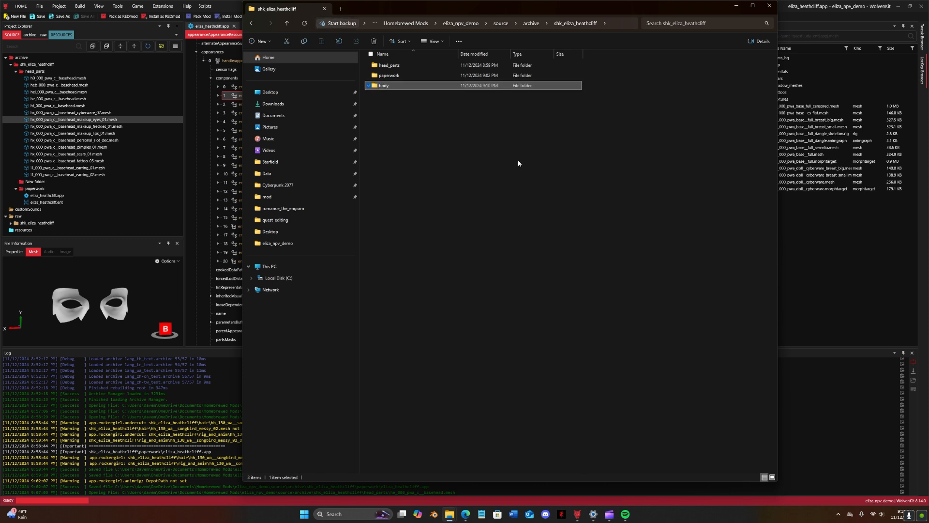
click(520, 125)
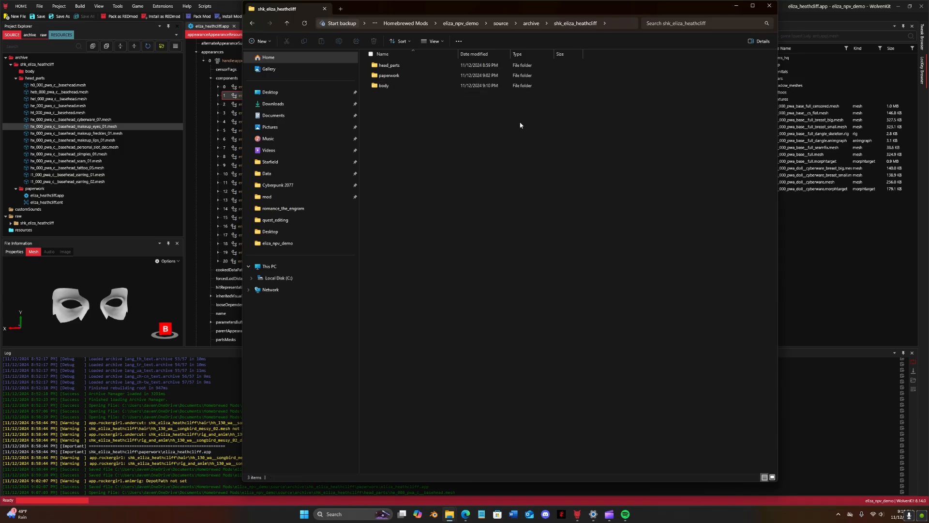
click(799, 296)
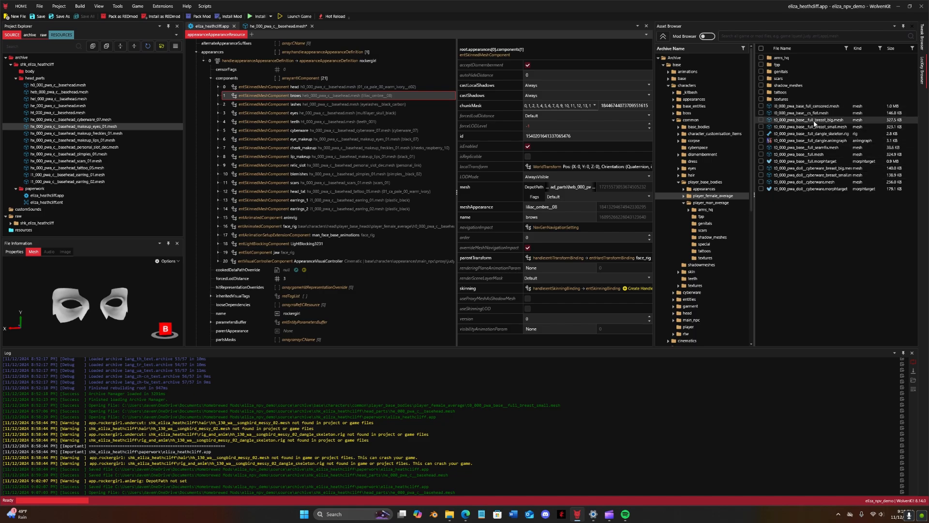
Step: Preview t0_000_pma_base__full.mesh from the player_man_average folder and bring the whole body into view
click(723, 204)
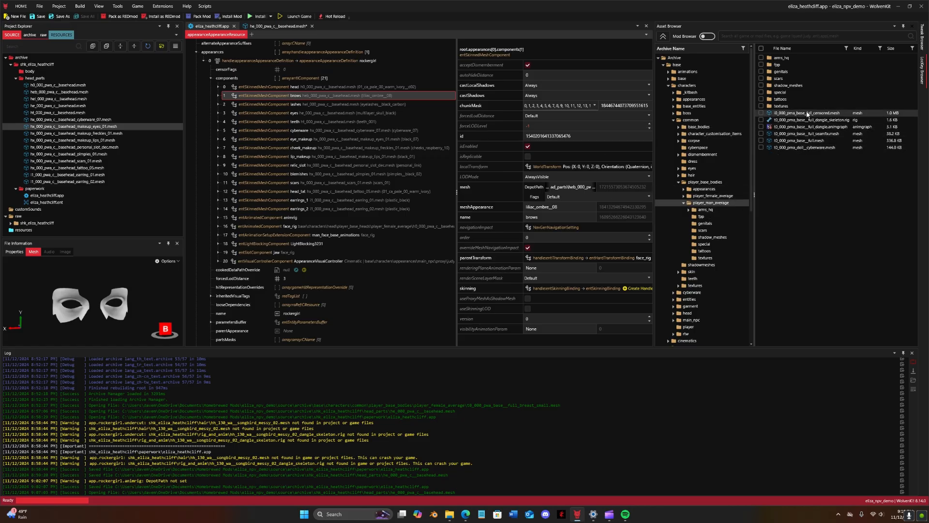
click(806, 140)
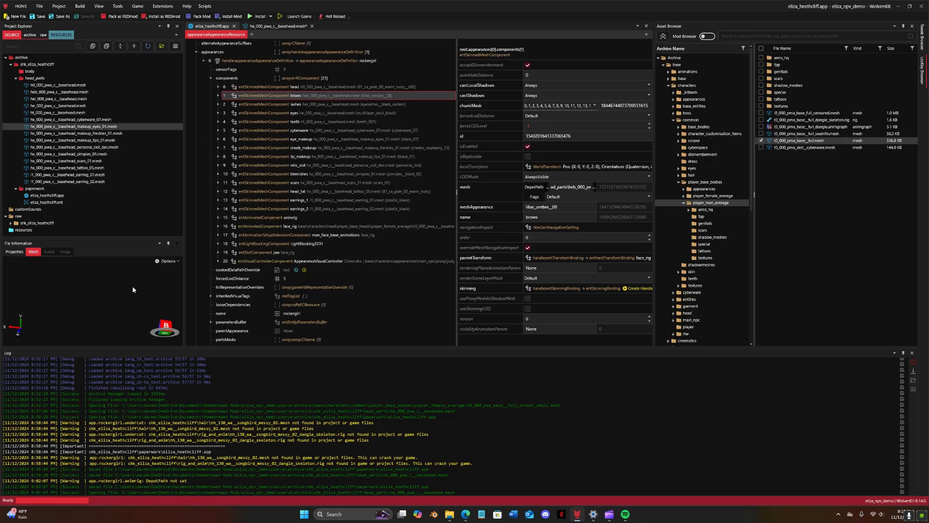
middle_drag(130, 300, 101, 176)
scroll(127, 290, down, 5)
middle_drag(126, 289, 114, 228)
right_drag(114, 275, 118, 288)
scroll(118, 288, down, 5)
middle_drag(116, 273, 116, 283)
right_drag(115, 282, 124, 279)
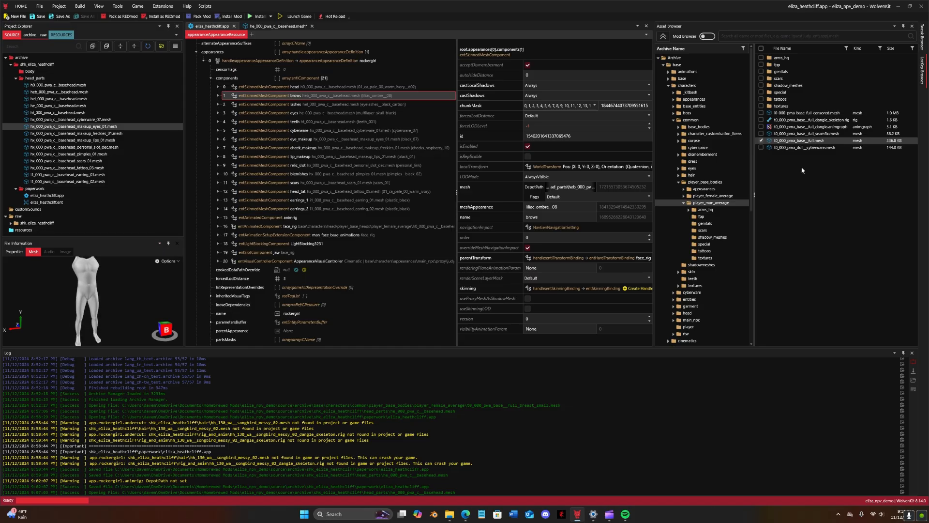
Step: Add t0_000_pwa_base__full_breast_small.mesh from the player_female_average folder to the project
click(712, 195)
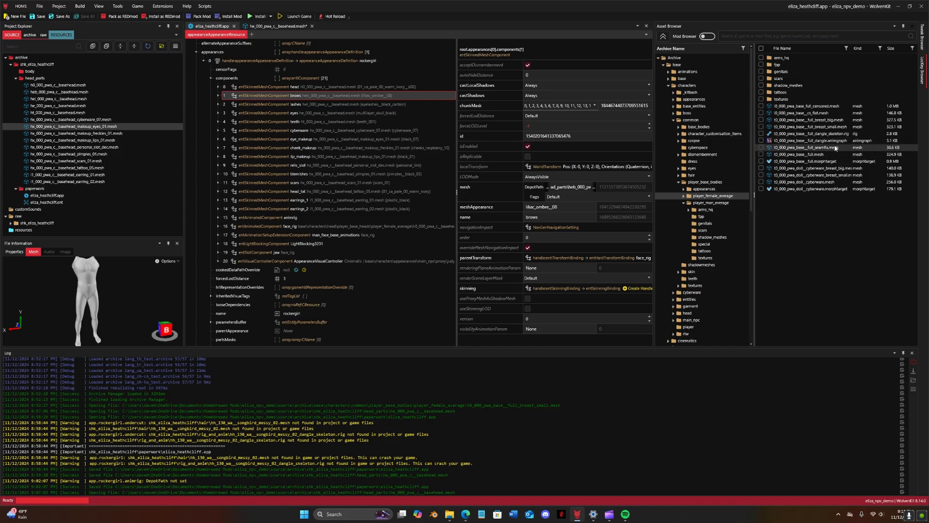
click(822, 127)
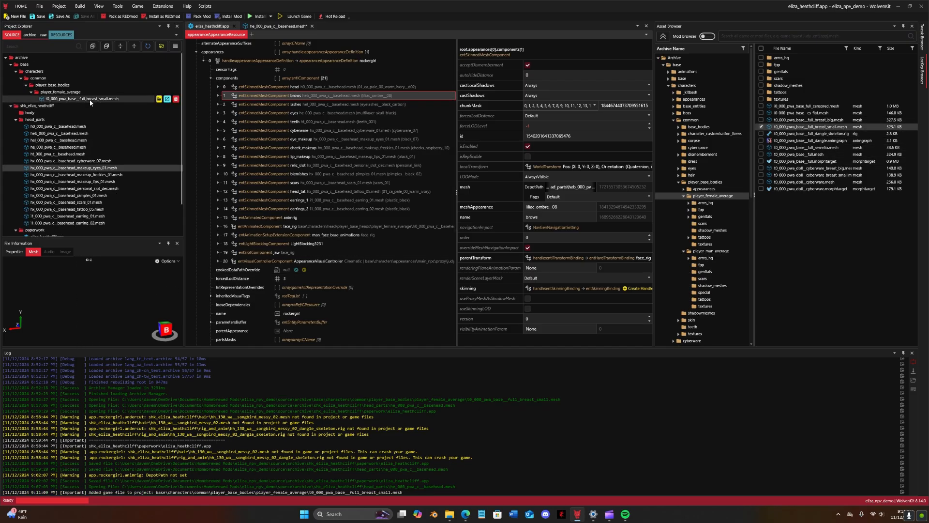
Step: Open t0_000_pwa_base__full_breast_small.mesh and compare its appearances list with the head component's meshAppearance in eliza_heathcliff.app
double_click(89, 99)
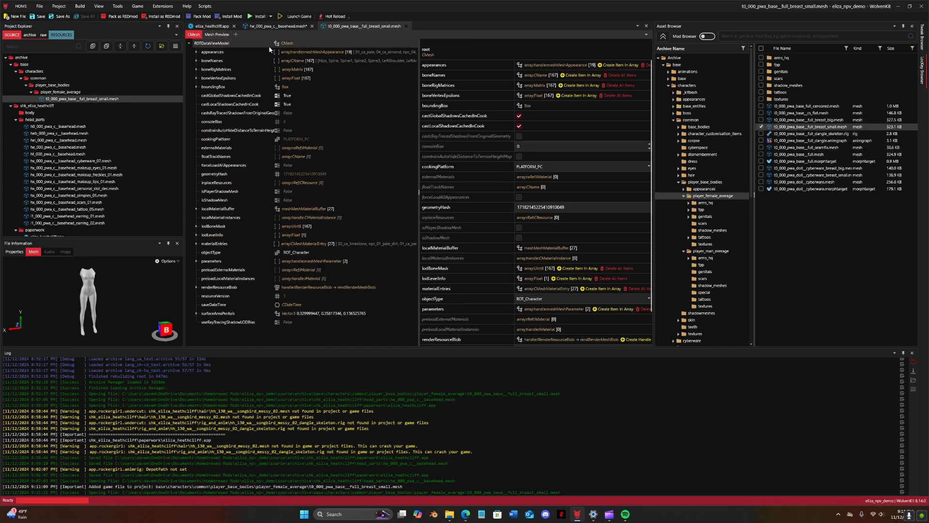
click(198, 52)
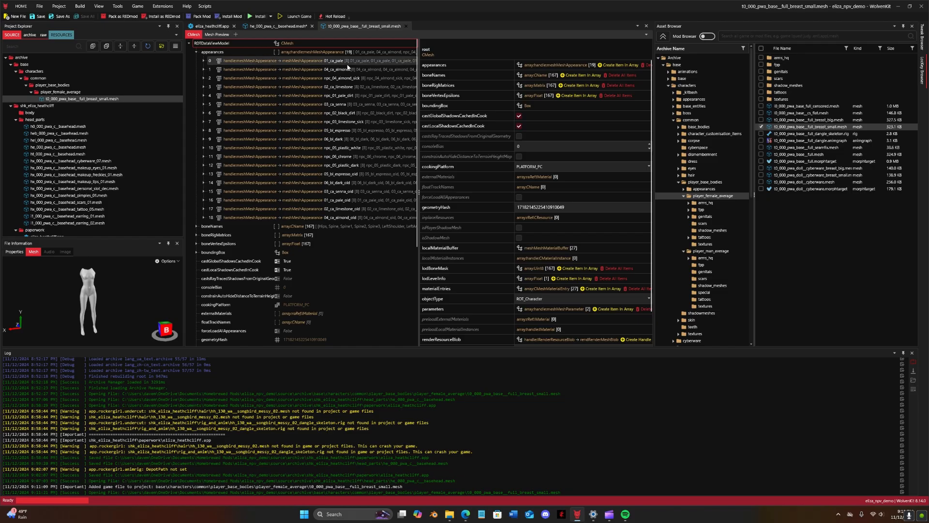
click(212, 26)
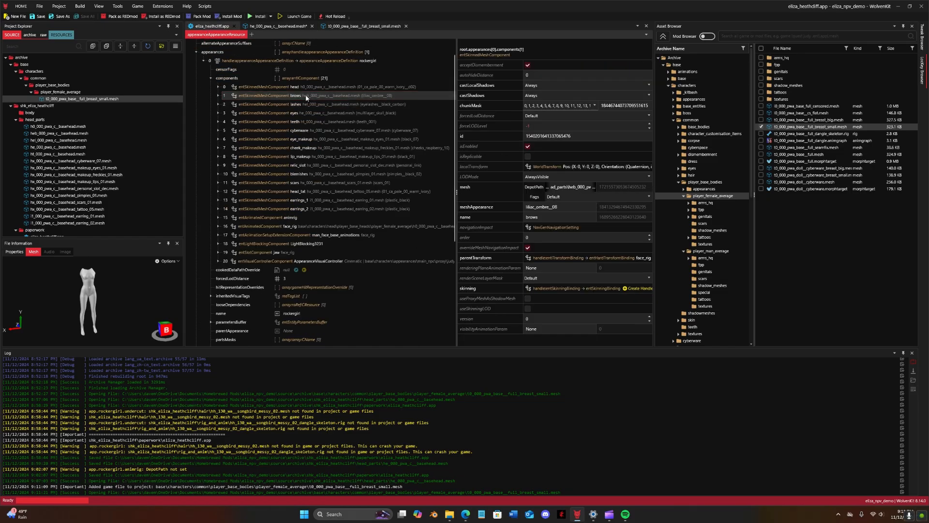
click(307, 88)
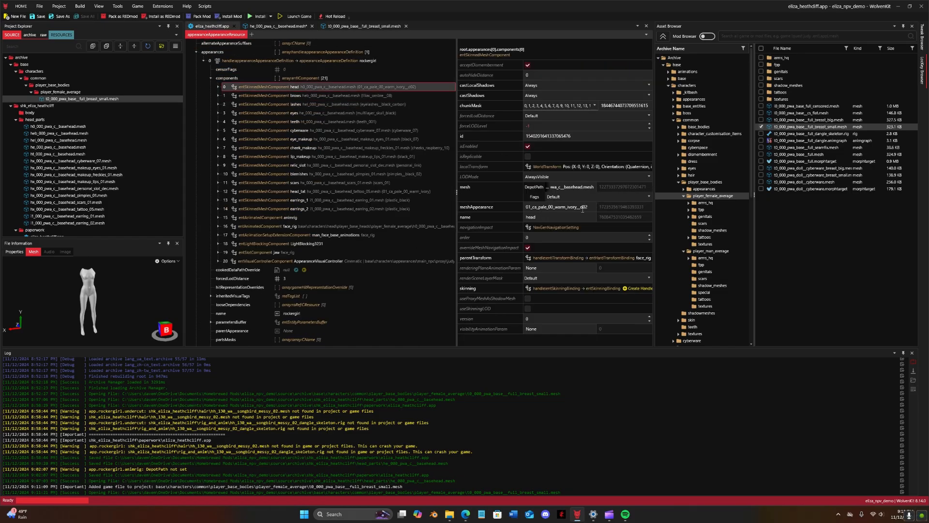
click(363, 26)
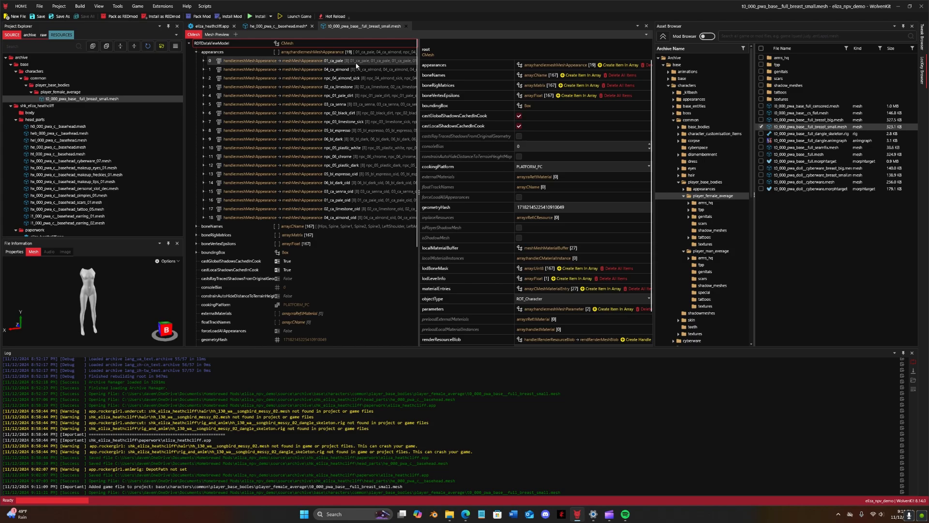
mouse_move(123, 282)
right_down()
mouse_move(183, 277)
mouse_move(111, 276)
right_up()
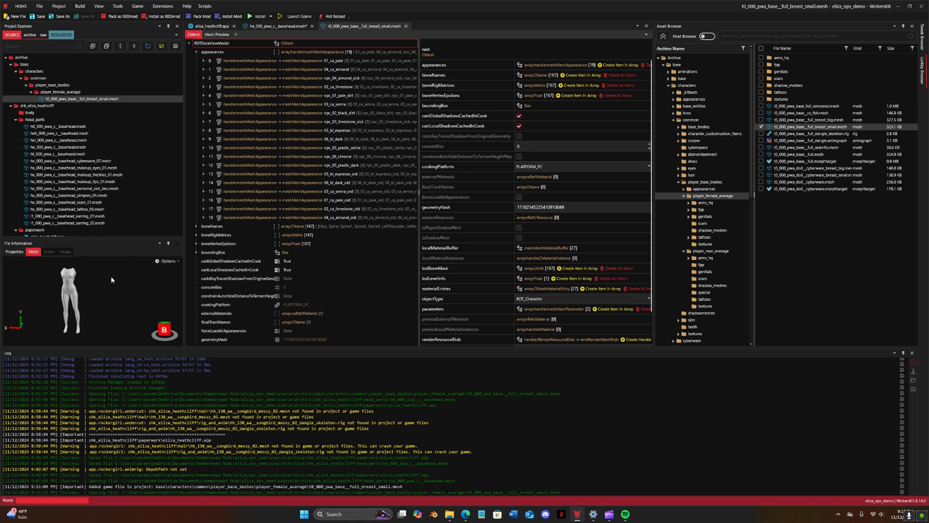
scroll(136, 273, down, 2)
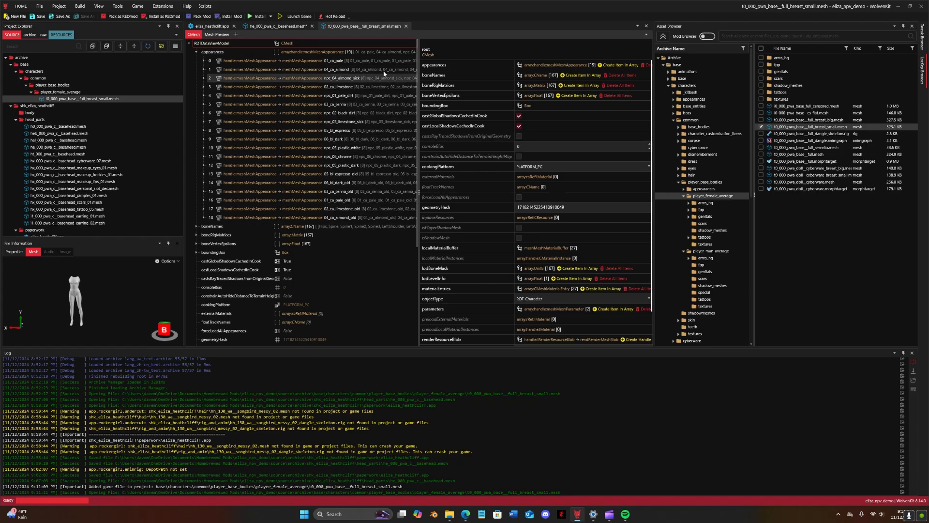
Step: Save the edited he_000_pwa_c__basehead.mesh and close it
click(275, 26)
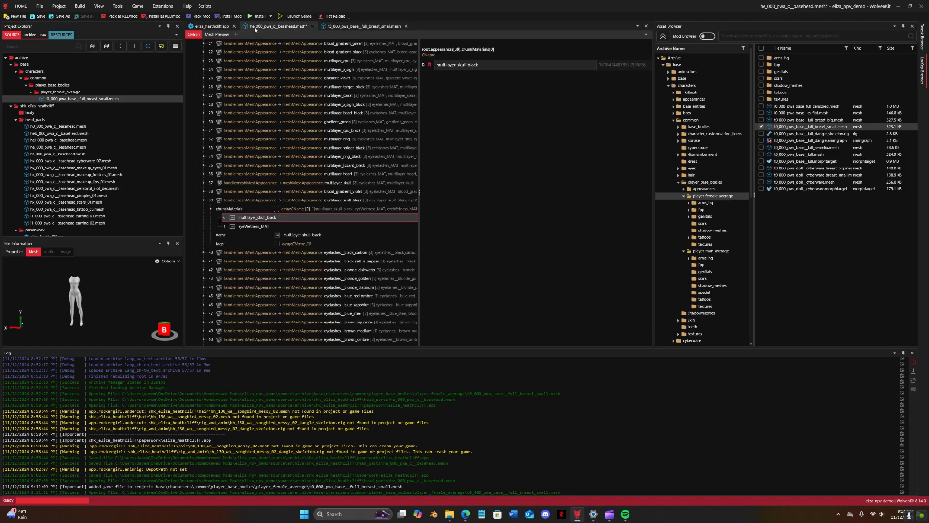
click(41, 17)
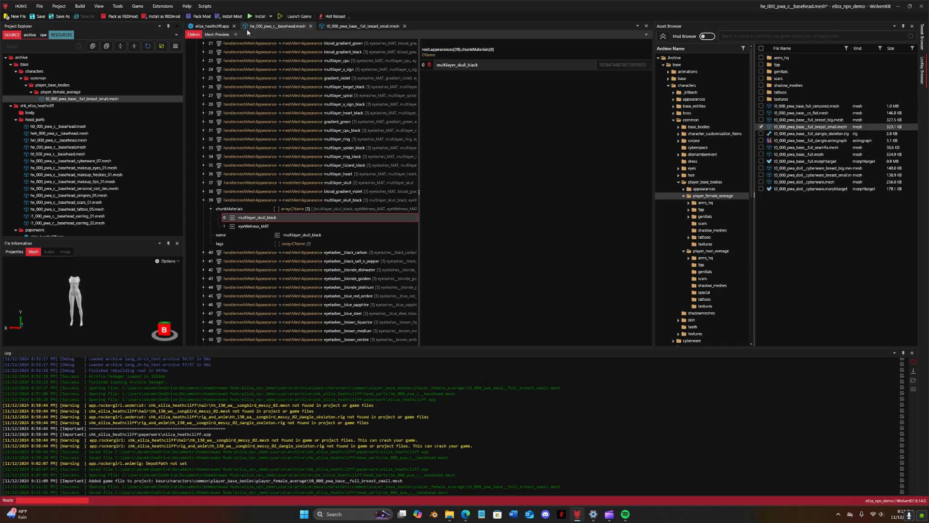
click(311, 27)
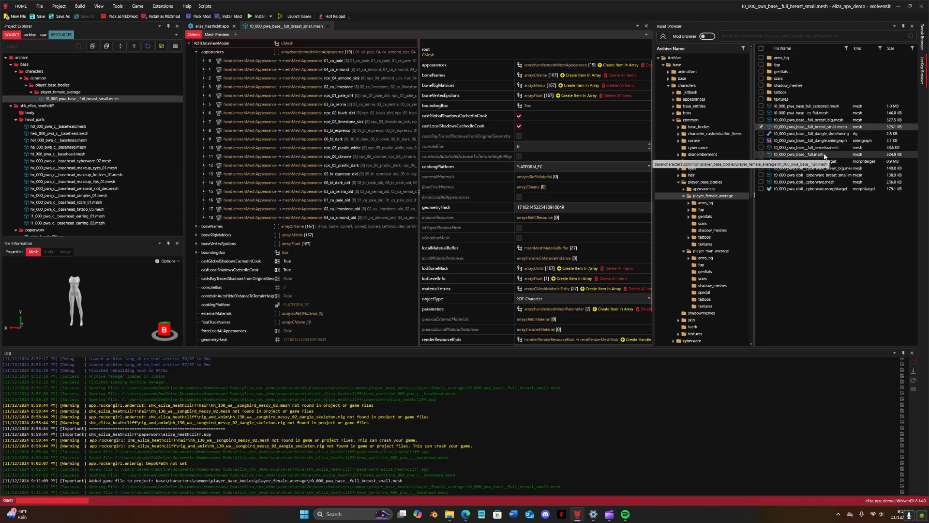
Step: Preview t0_000_pwa_base__full.mesh from the player_female_average folder, add it to the project and open it
click(808, 155)
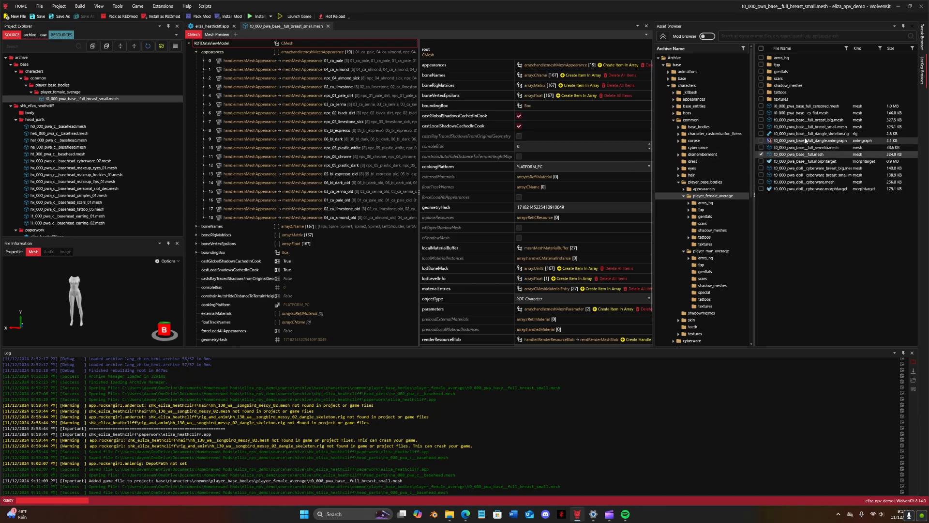
right_drag(106, 297, 158, 296)
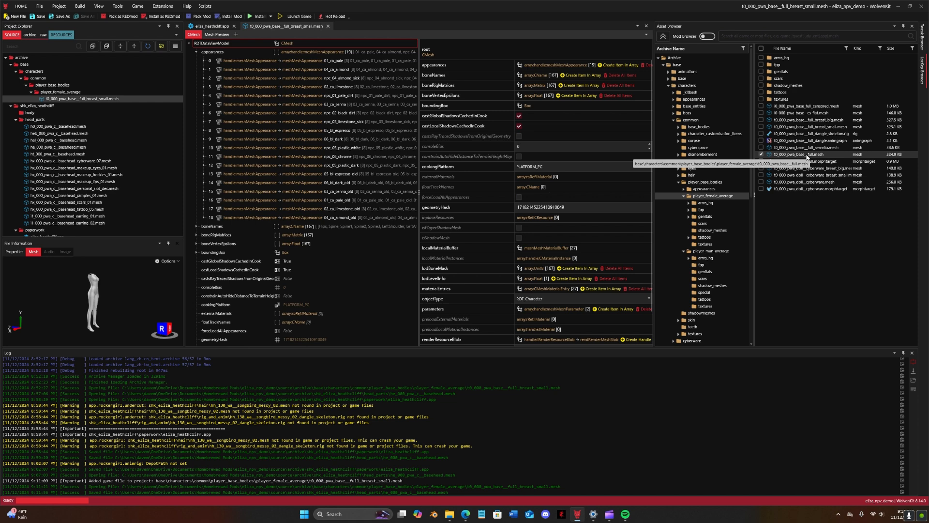
drag(807, 156, 97, 102)
double_click(97, 99)
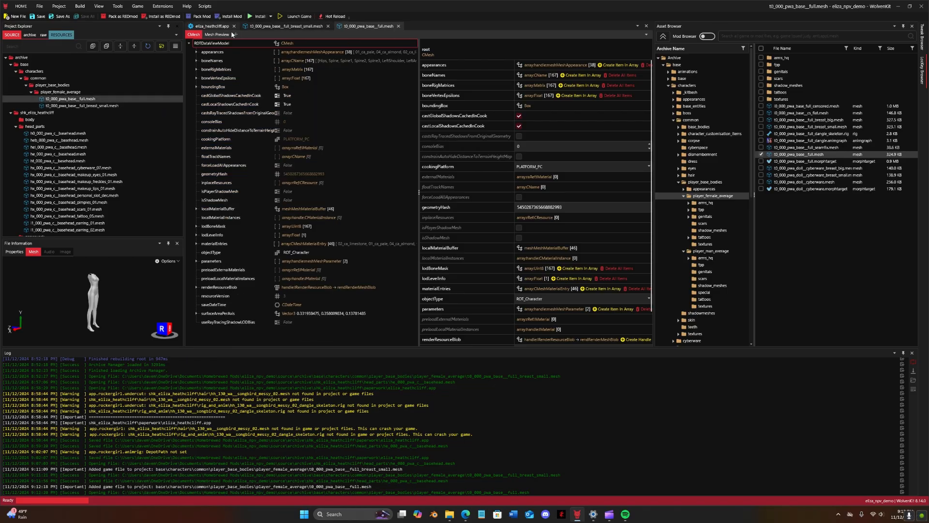
Step: Examine the appearances list of t0_000_pwa_base__full.mesh and compare it with that of t0_000_pwa_base__full_breast_small.mesh
click(196, 51)
click(286, 26)
click(356, 28)
scroll(351, 189, down, 3)
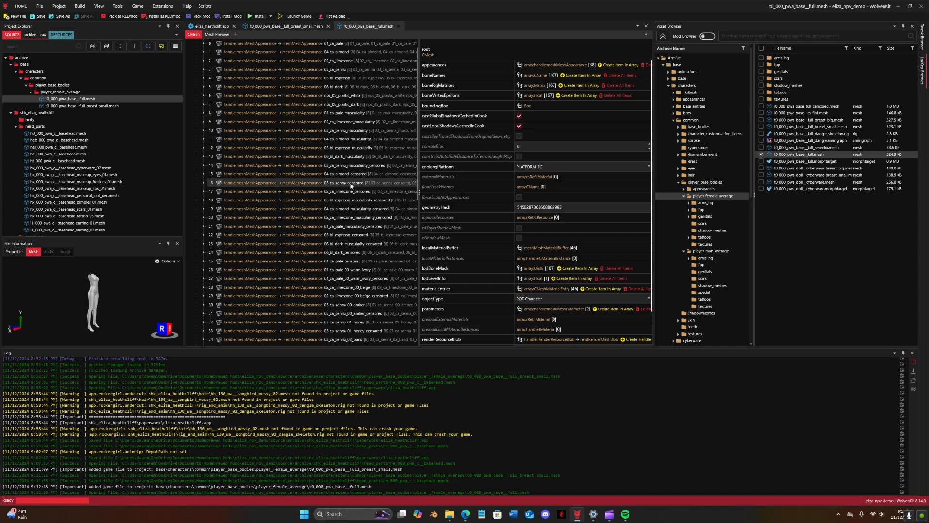
scroll(346, 195, up, 2)
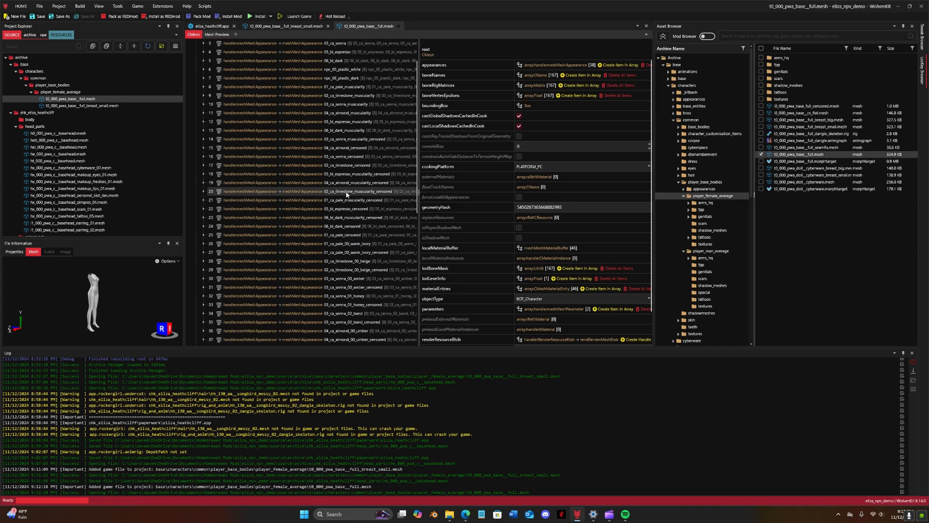
scroll(346, 189, up, 2)
scroll(341, 151, down, 2)
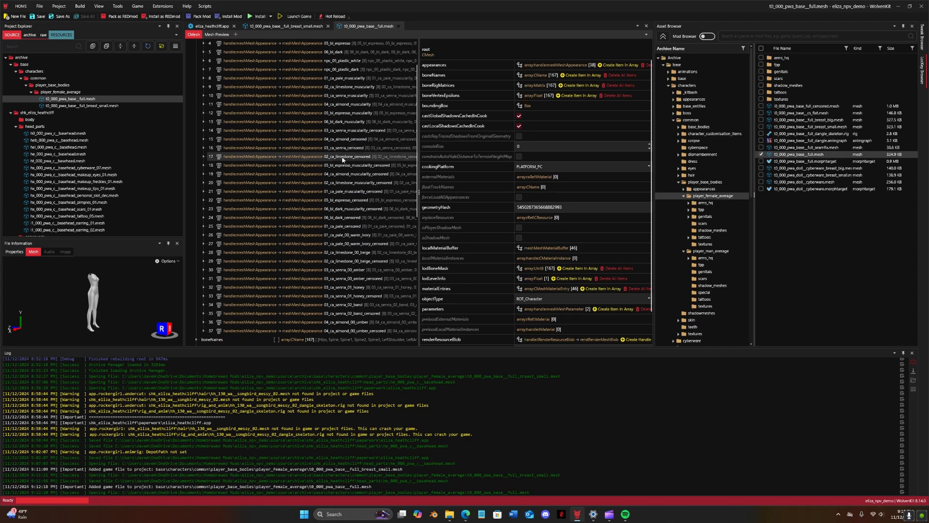
click(282, 28)
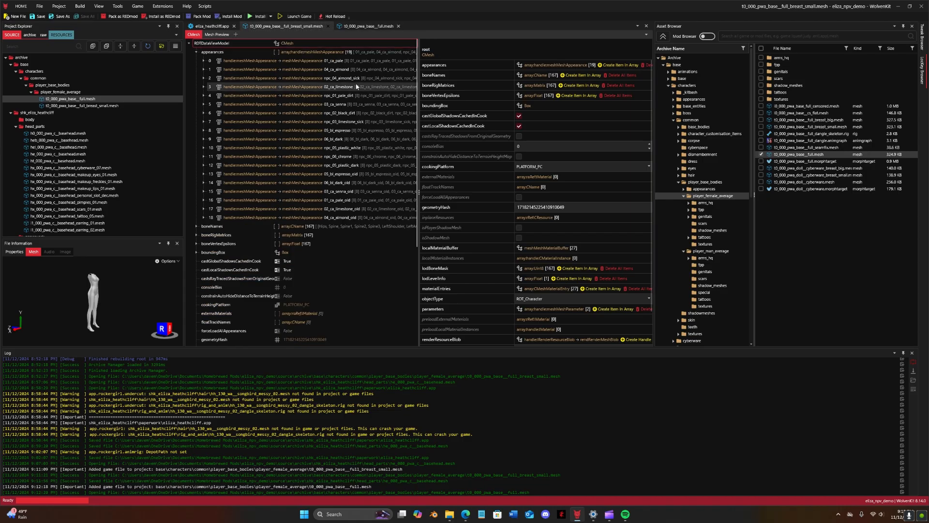
click(366, 26)
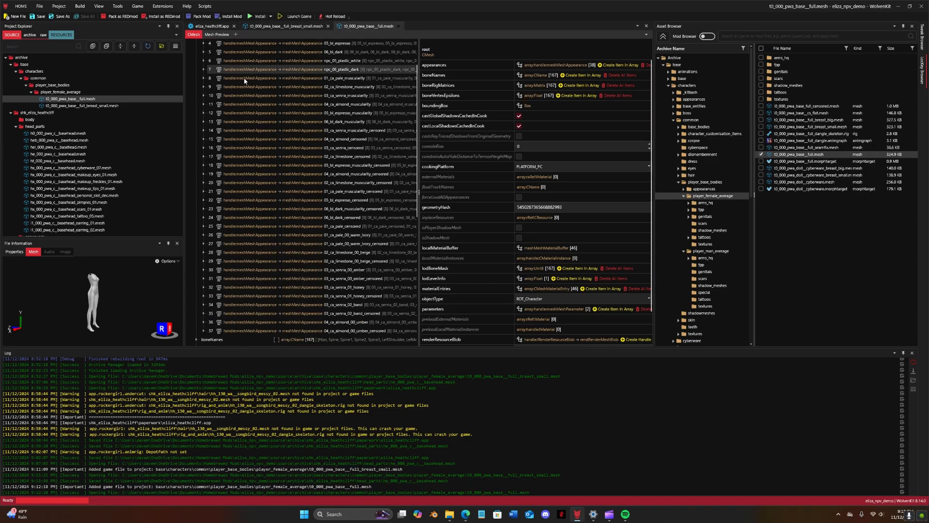
Step: Export t0_000_pwa_base__full_breast_small.mesh with the Export Tool's default settings and locate the exported .glb in the project's raw folder
click(99, 7)
mouse_move(118, 6)
click(103, 56)
click(244, 162)
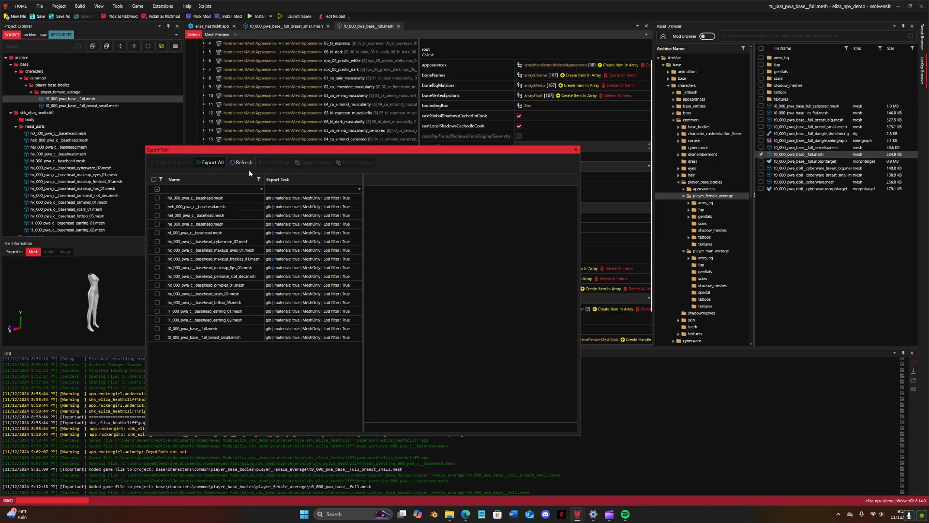
click(210, 337)
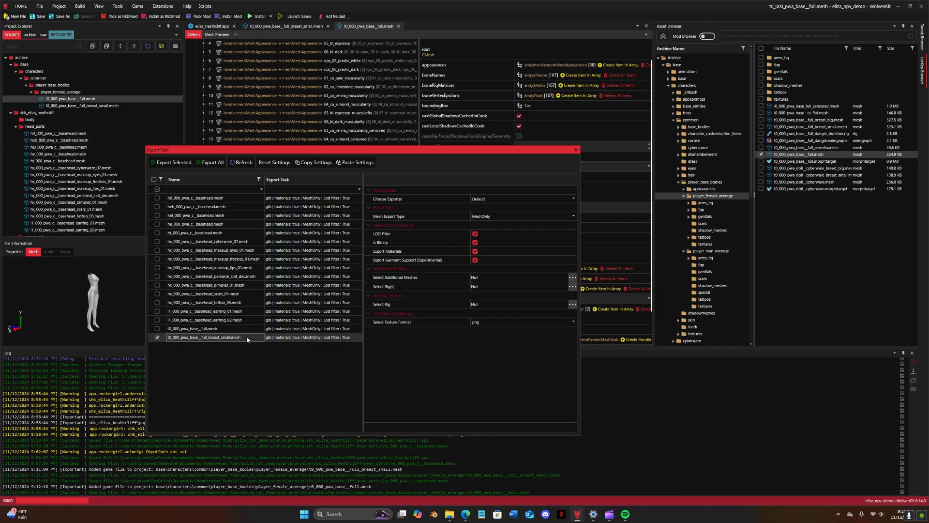
click(184, 163)
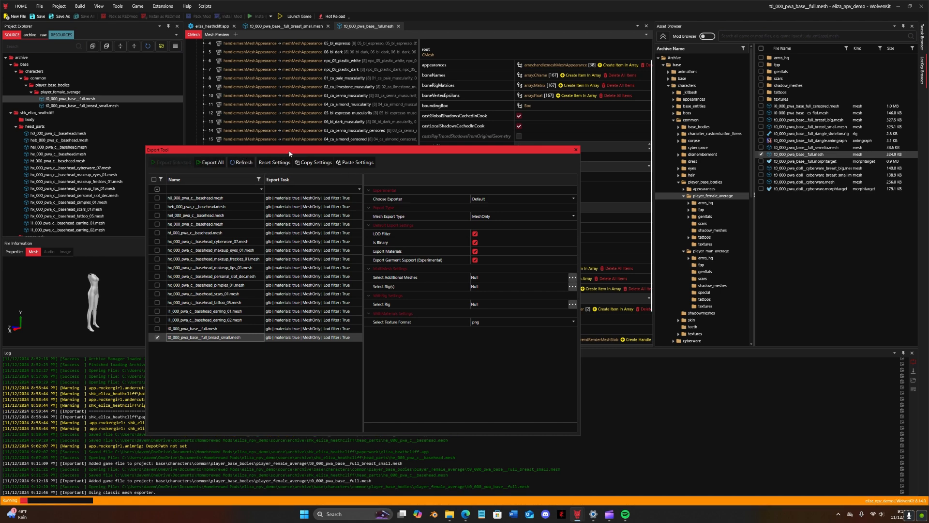
scroll(91, 186, down, 2)
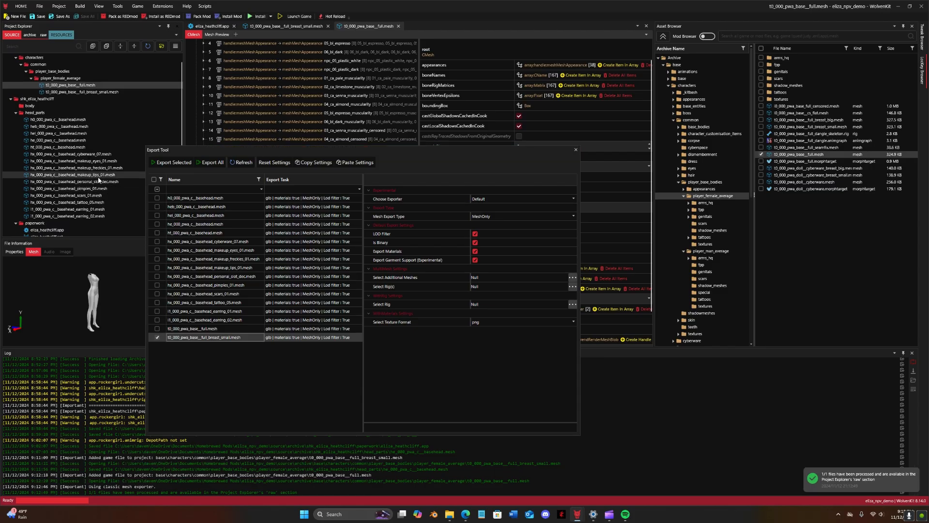
scroll(92, 155, down, 4)
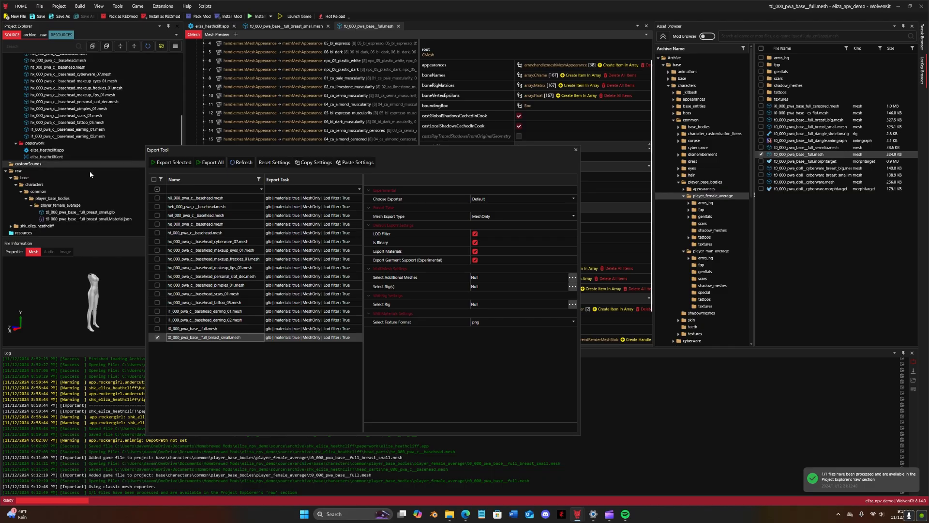
drag(206, 154, 344, 133)
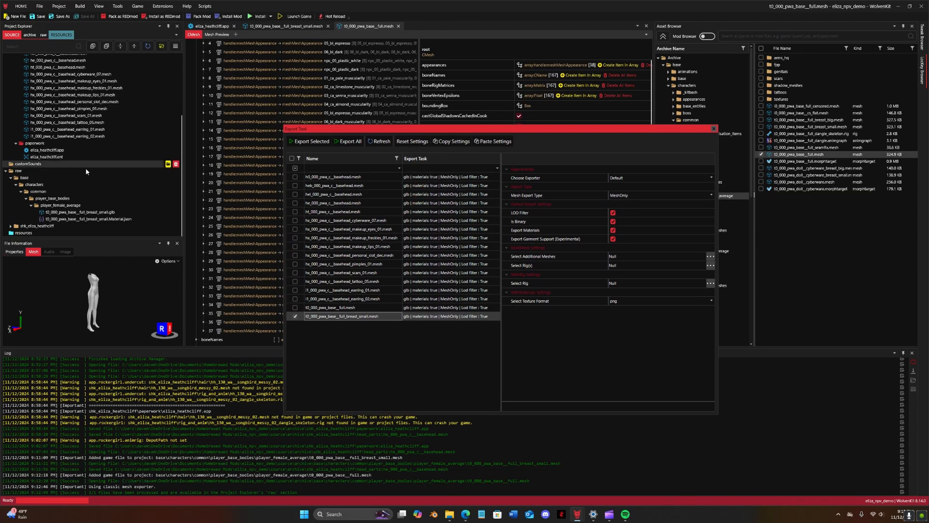
Step: Copy the file name of t0_000_pwa_base__full.mesh from its rename dialog in the project's archive folder
scroll(83, 167, up, 3)
scroll(92, 177, up, 4)
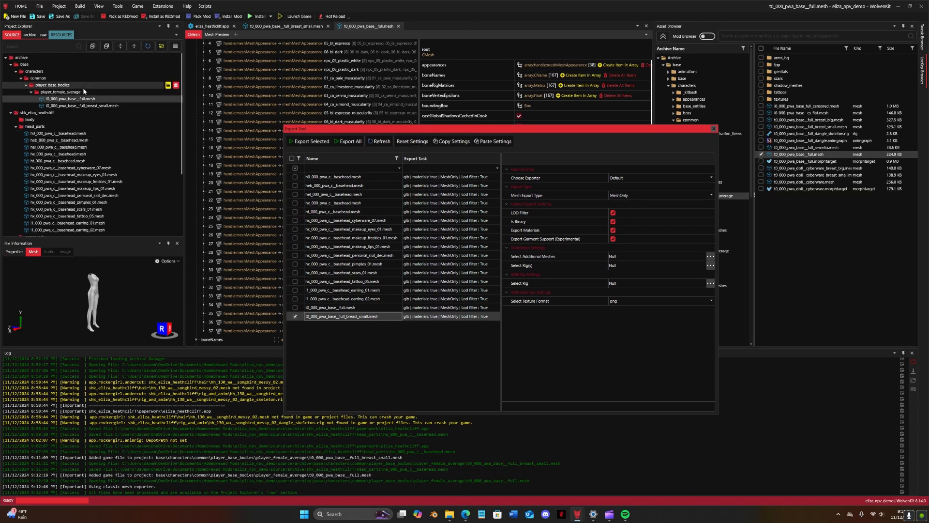
scroll(96, 85, down, 3)
right_click(90, 57)
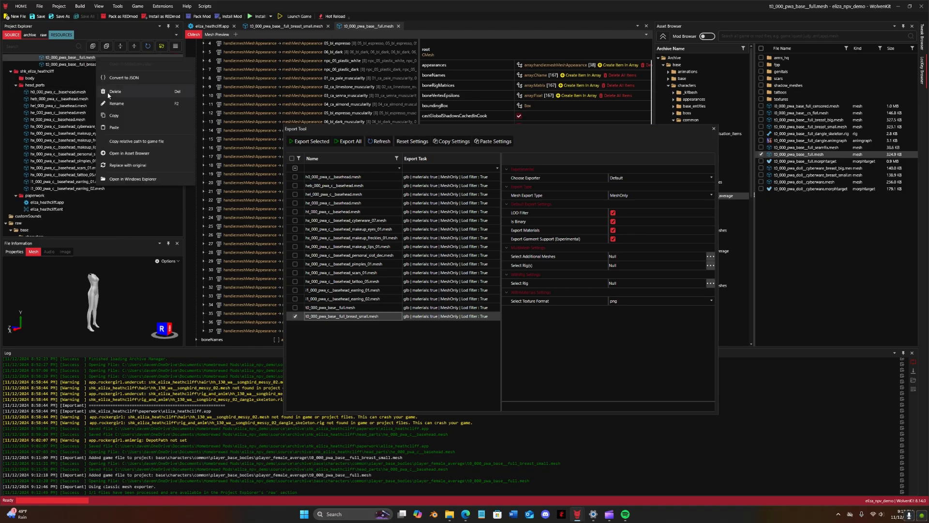
click(116, 106)
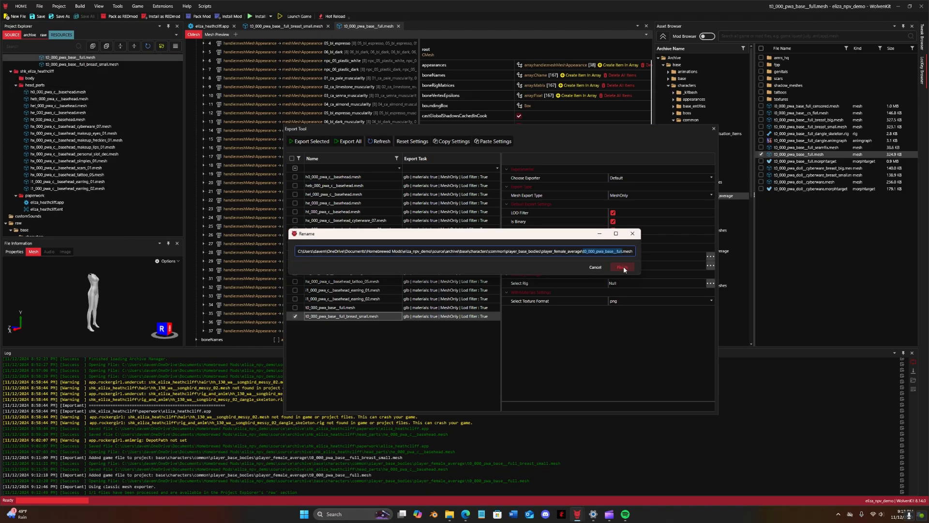
click(622, 267)
Step: Open the exported t0_000_pwa_base__full_breast_small.glb in the project's raw folder for renaming
scroll(77, 191, down, 3)
right_click(85, 213)
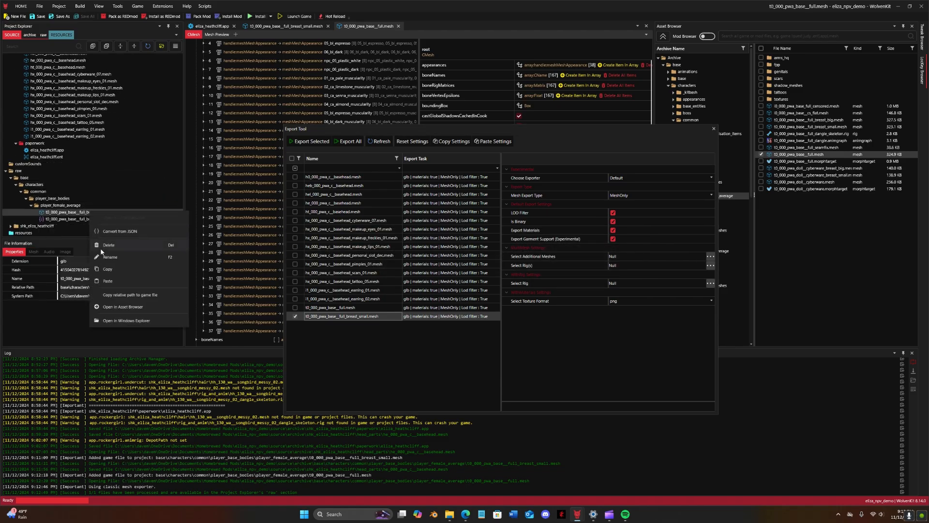
click(110, 257)
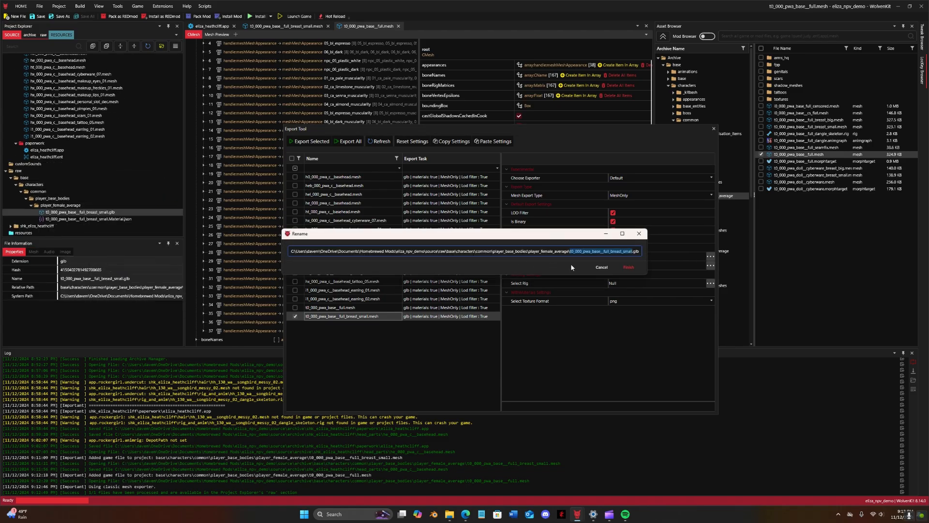
Step: Rename the exported t0_000_pwa_base__full_breast_small.glb as t0_000_pwa_base__full.glb and close the Export Tool
text(t0_000_pwa_base__full)
click(603, 267)
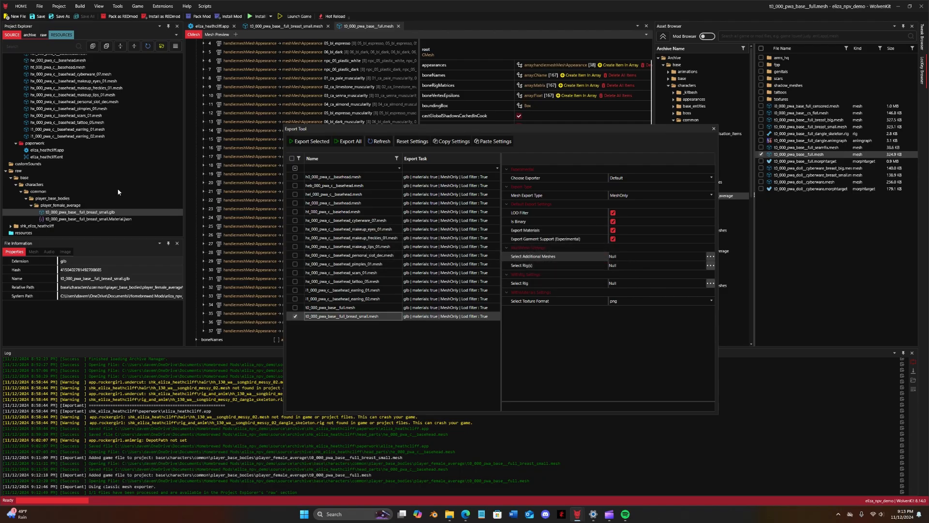
click(713, 128)
Step: Use the Import Tool to import only t0_000_pwa_base__full.glb with the existing default settings
click(117, 6)
click(91, 46)
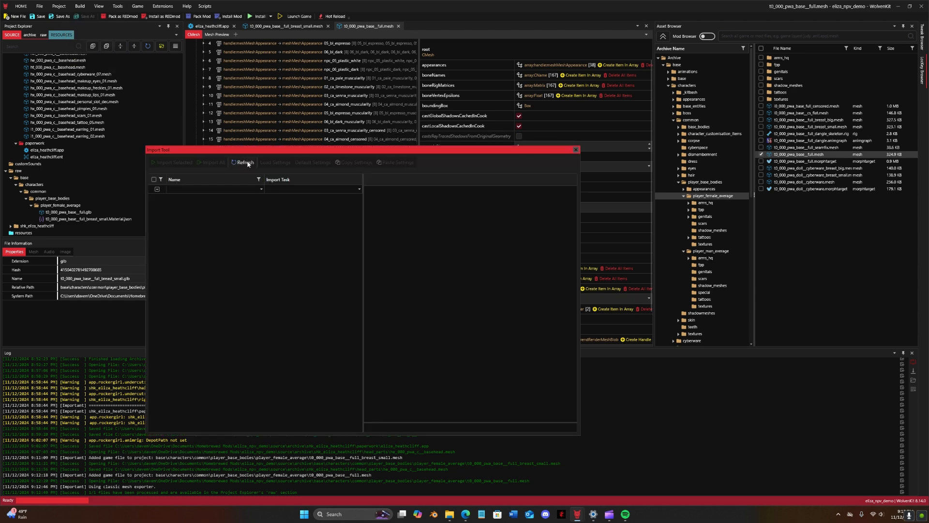
scroll(222, 260, down, 3)
click(200, 428)
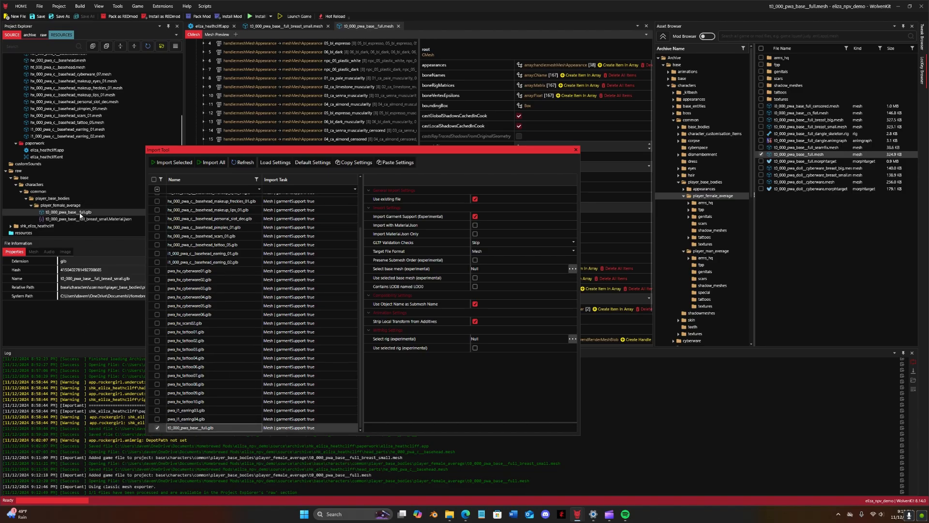
click(173, 162)
key(Return)
Step: Inspect the t0_000_pwa_base__full.mesh preview and compare it with the breast_small mesh in the project
click(70, 99)
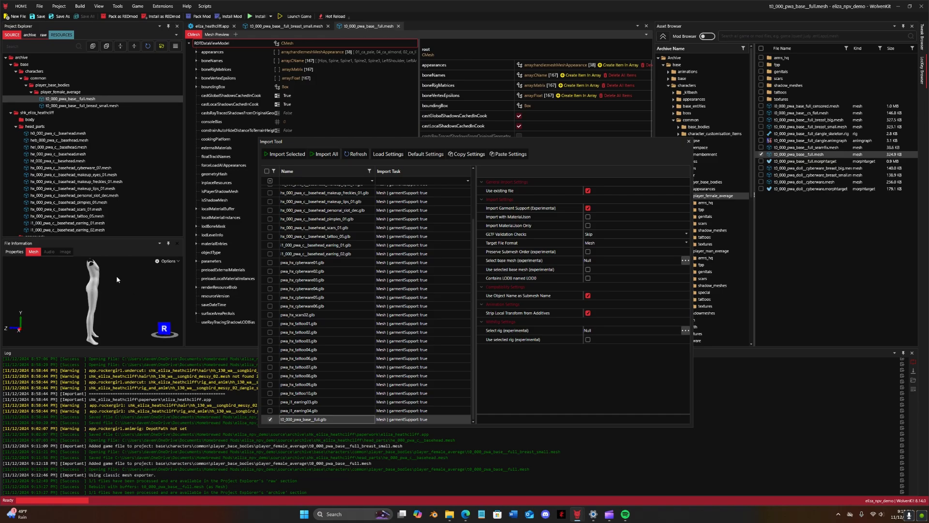
middle_drag(117, 277, 110, 300)
click(98, 105)
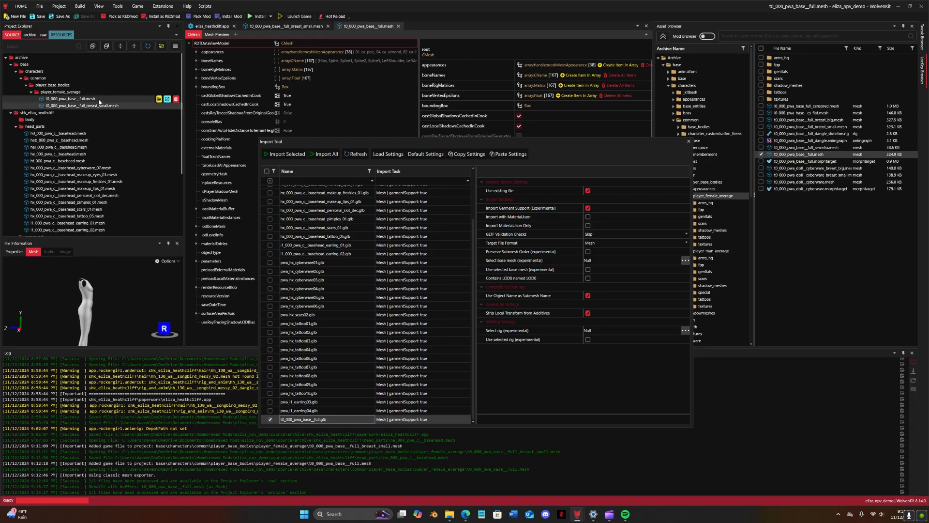
click(73, 98)
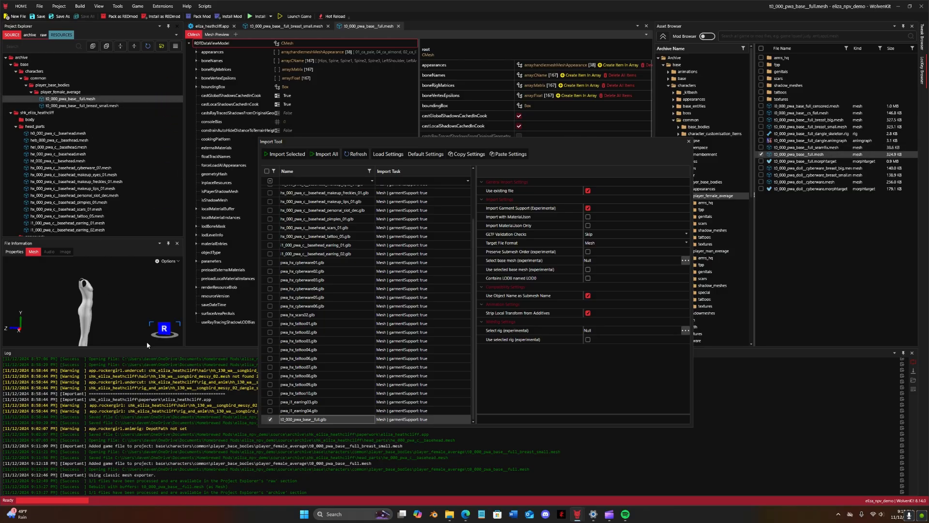
scroll(100, 183, down, 1)
scroll(100, 184, down, 3)
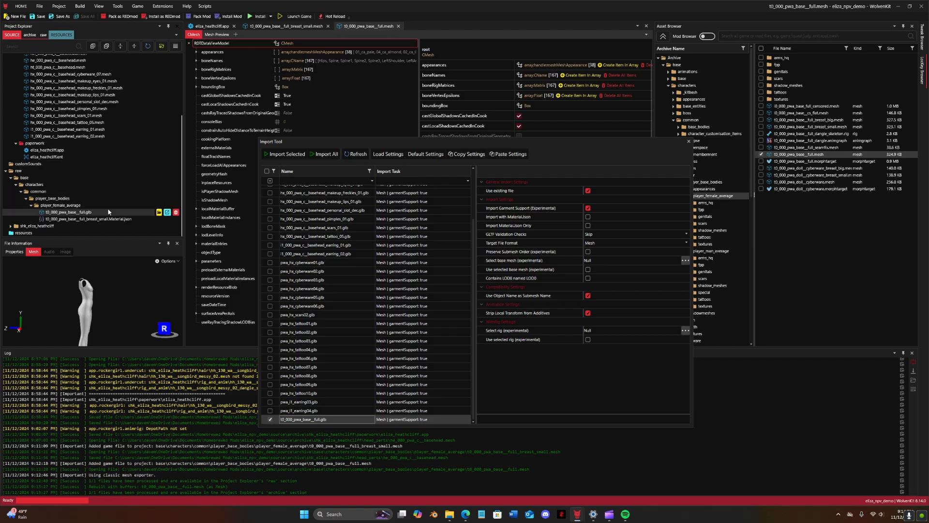
scroll(99, 158, up, 5)
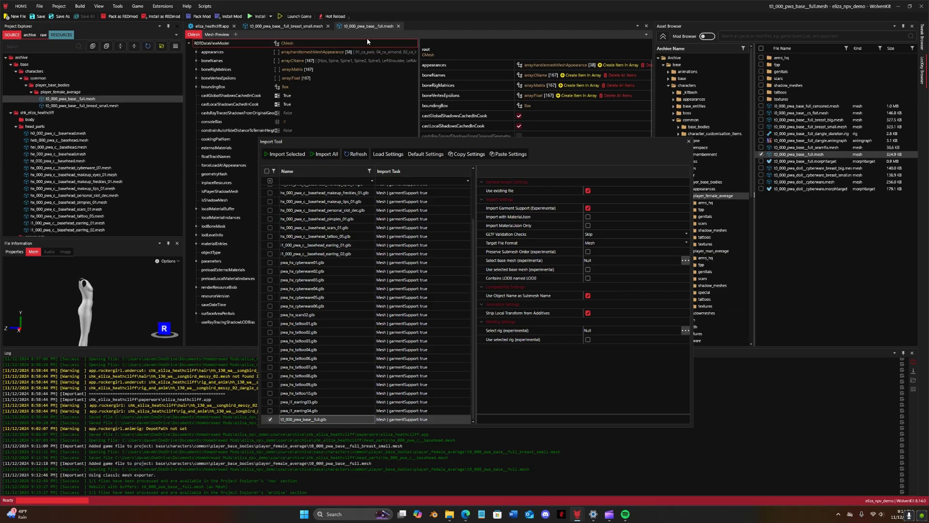
Step: Close the open mesh files, reopen t0_000_pwa_base__full.mesh with its appearances expanded, and close the Import Tool
click(398, 26)
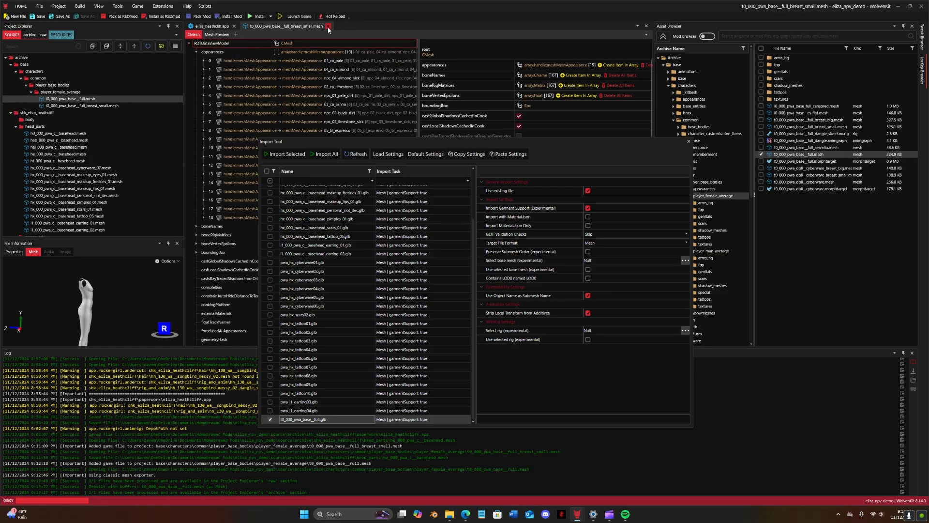
double_click(83, 100)
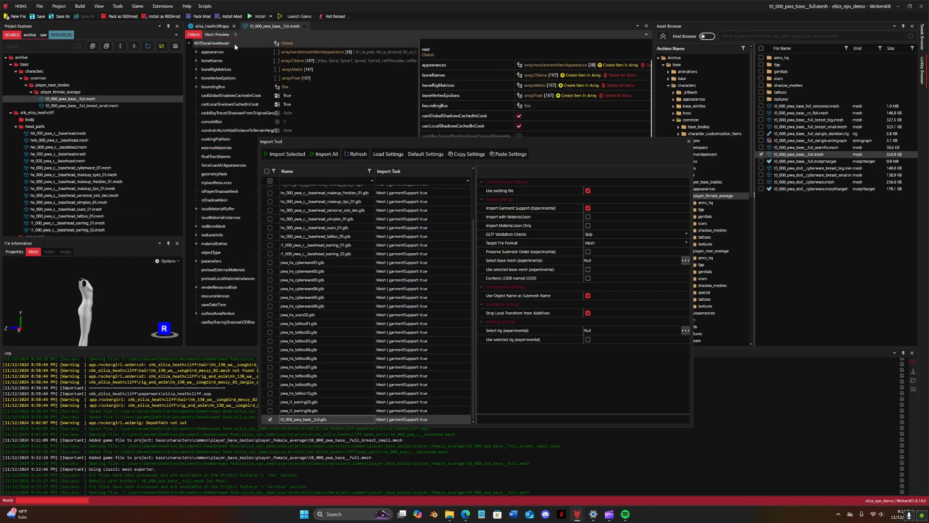
click(197, 52)
click(689, 142)
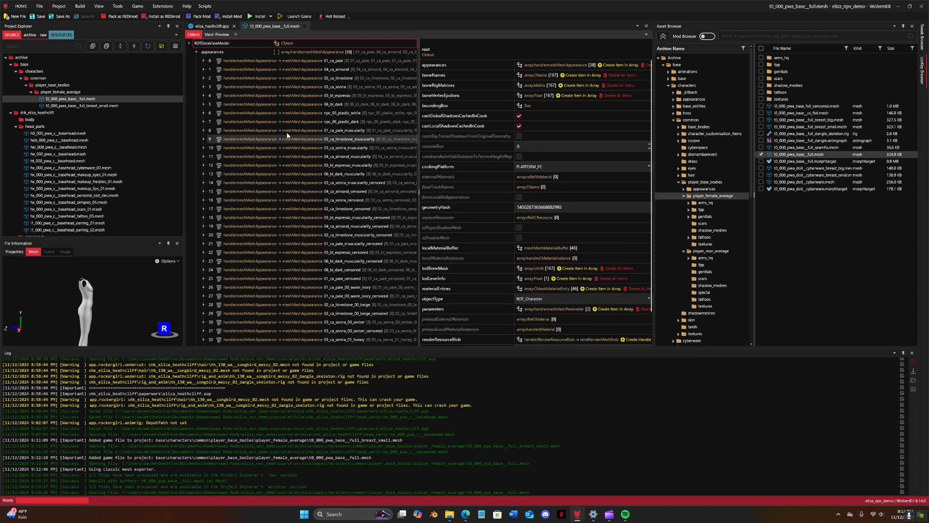
Step: Copy the name of the 01_ca_pale_00_warm_ivory appearance from the body mesh
scroll(362, 111, down, 2)
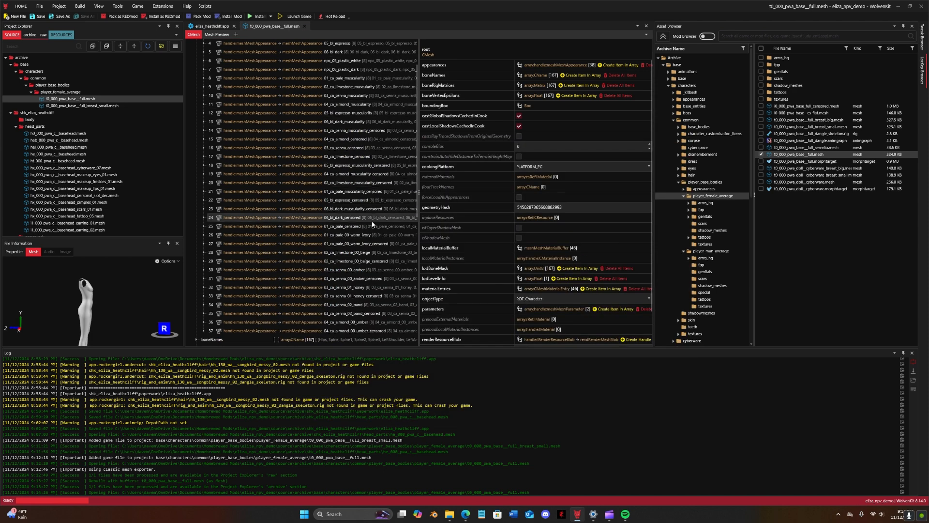
click(369, 236)
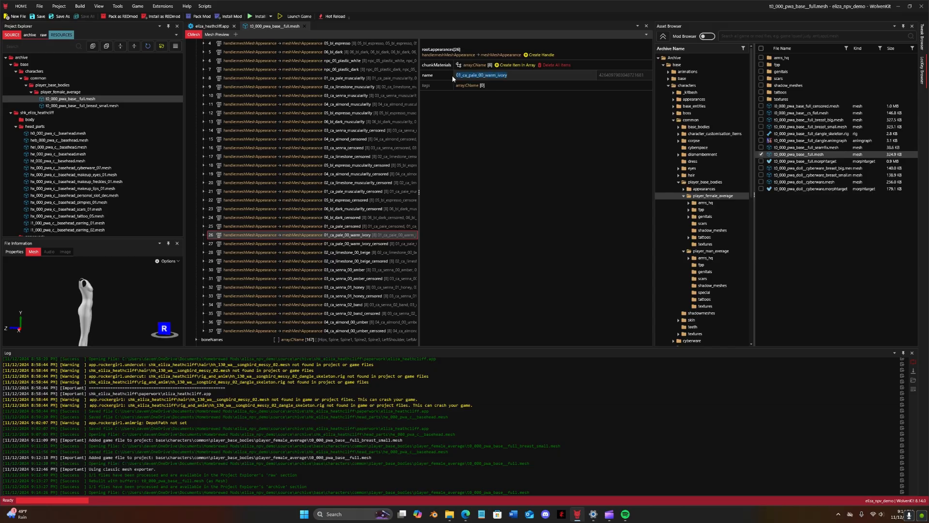
click(507, 77)
Step: Delete t0_000_pwa_base__full_breast_small.mesh from the project and move t0_000_pwa_base__full.mesh into the body folder
click(212, 26)
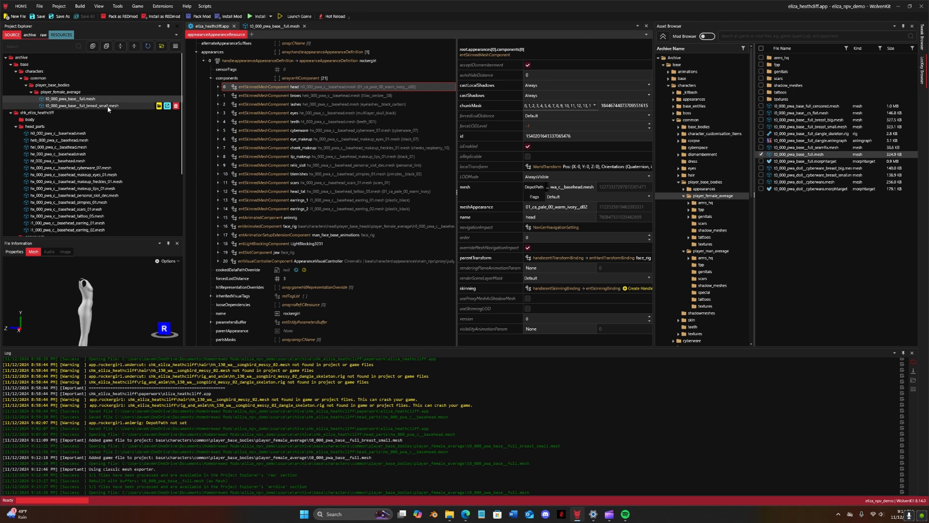
click(176, 106)
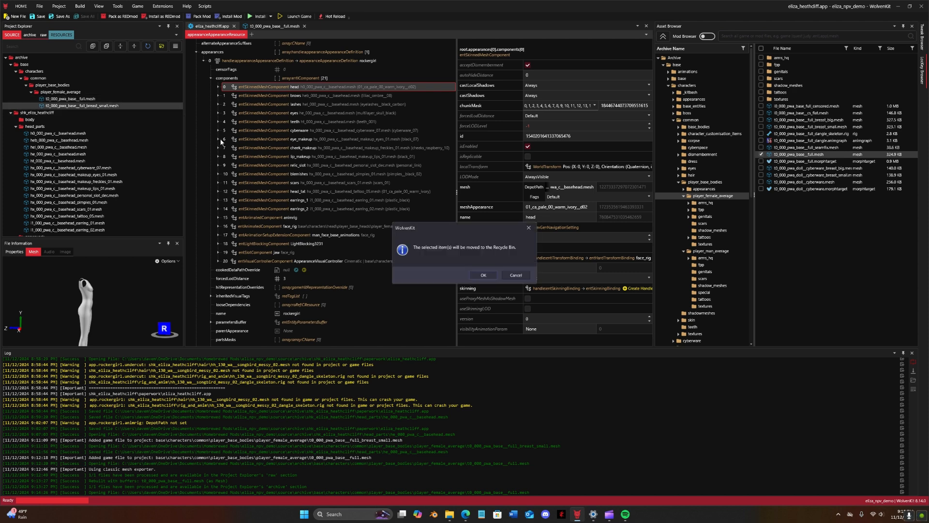
click(484, 276)
drag(80, 100, 70, 112)
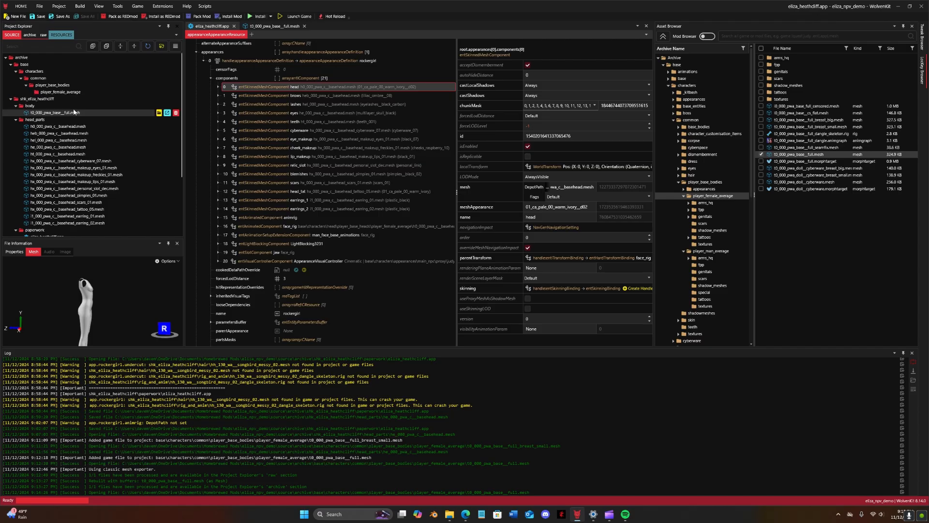
Step: Duplicate the earrings_2 component, name the copy body, and set its mesh path to shk_eliza_heathcliff\body\t0_000_pwa_base__full.mesh
right_click(71, 114)
click(125, 196)
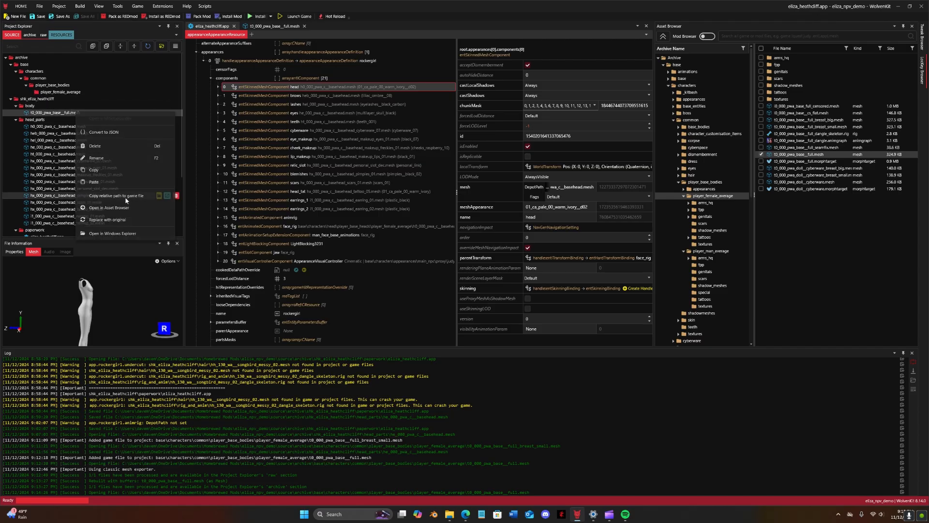
click(335, 211)
right_click(252, 213)
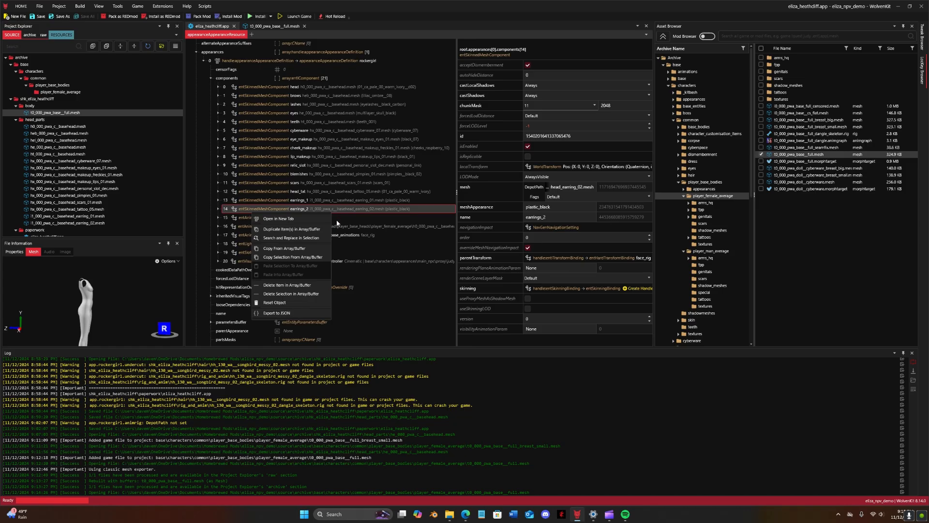
click(309, 230)
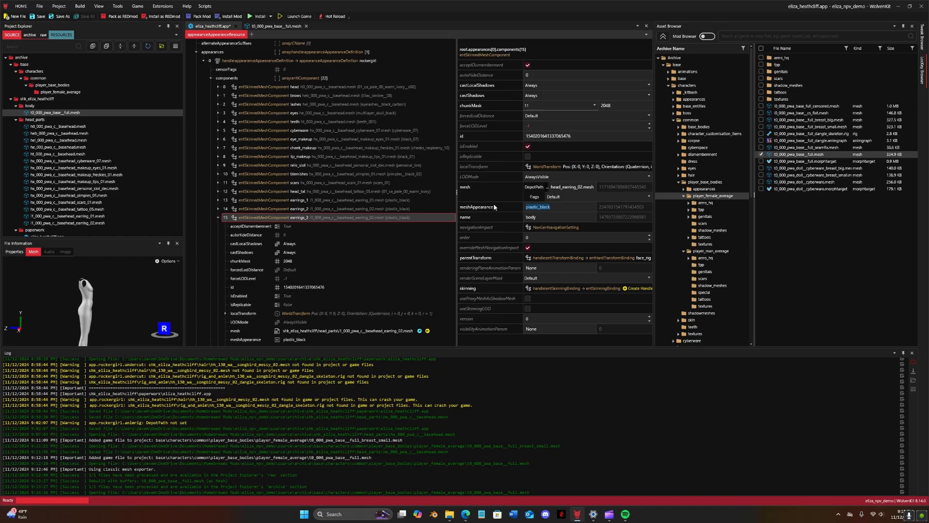
double_click(564, 187)
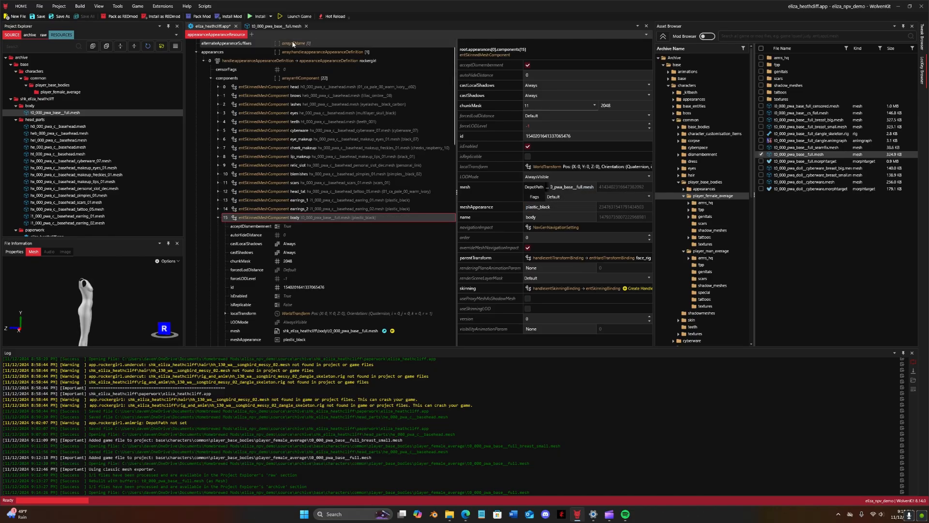
Step: Set the body component's meshAppearance to 01_ca_pale_00_warm_ivory, matching the appearance name in the body mesh
click(277, 26)
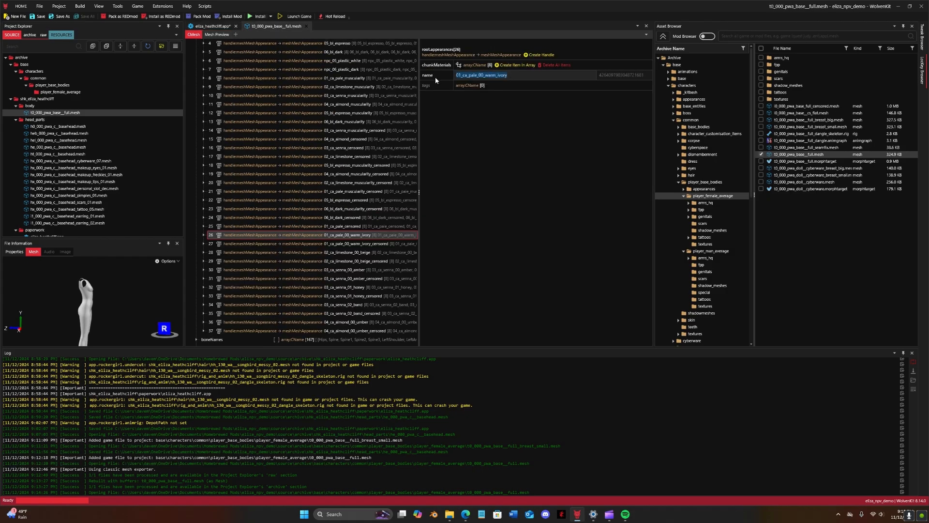
click(220, 26)
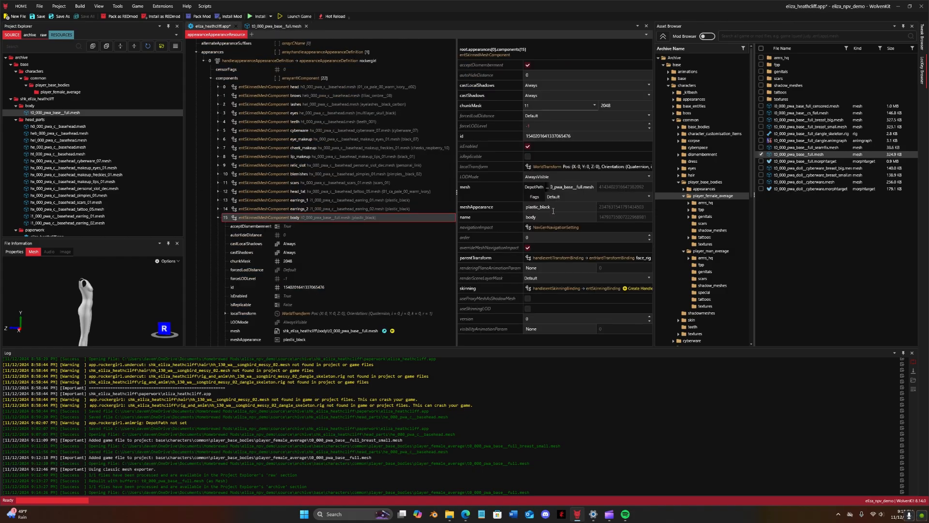
text(01_ca_pale_00_warm_ivory)
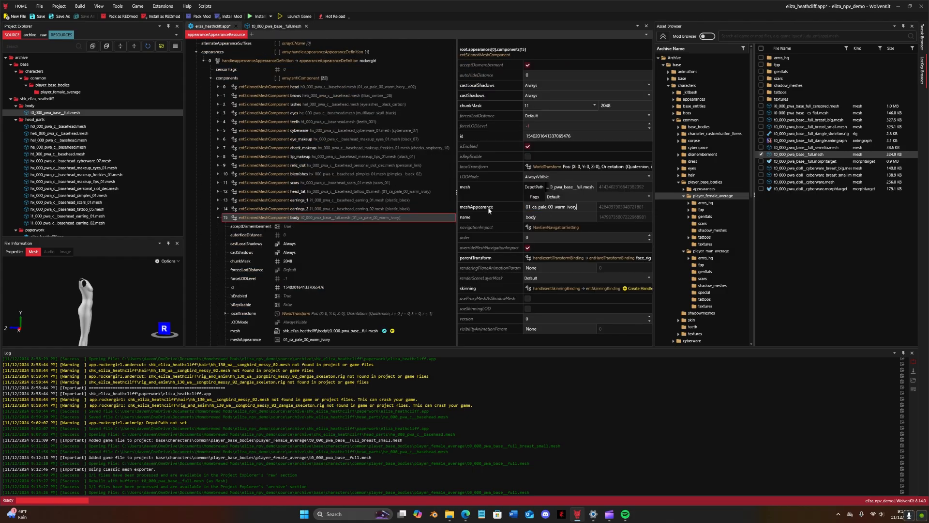
click(349, 87)
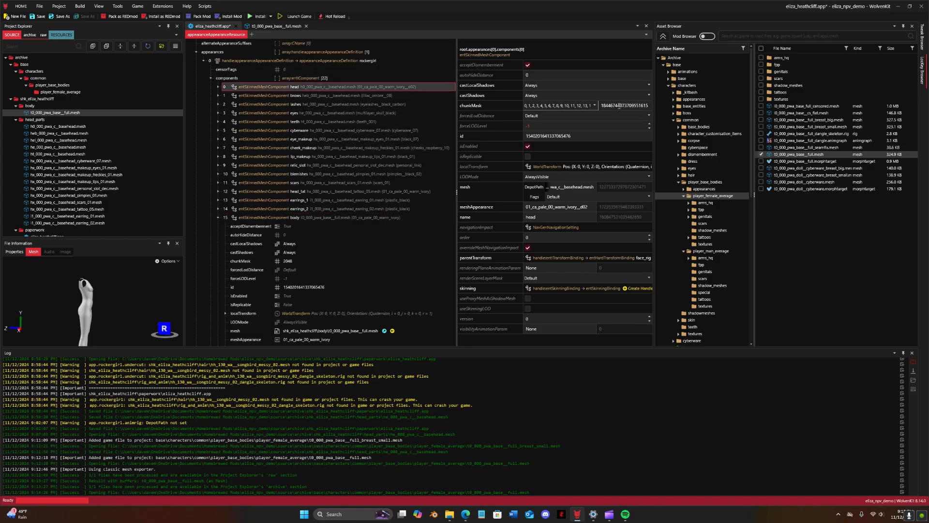
double_click(619, 106)
key(ctrl+c)
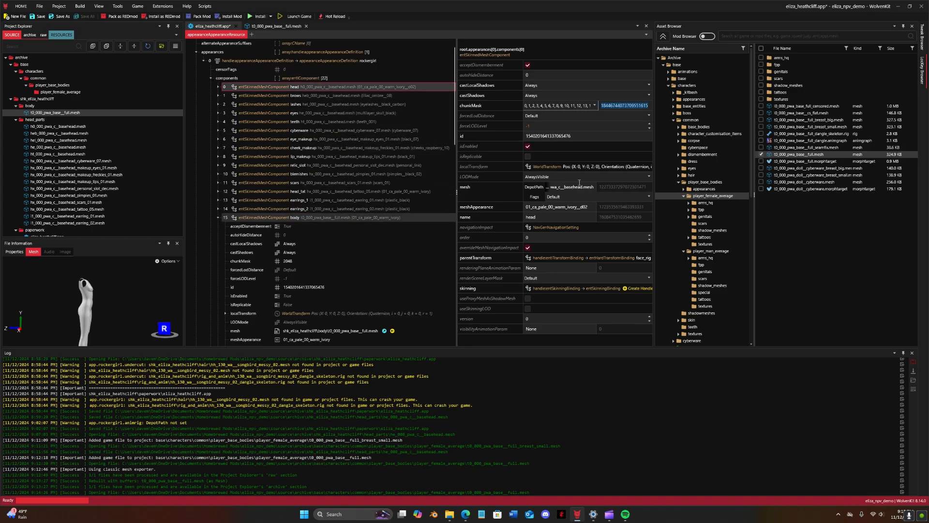
click(314, 217)
key(ctrl+v)
scroll(306, 222, down, 3)
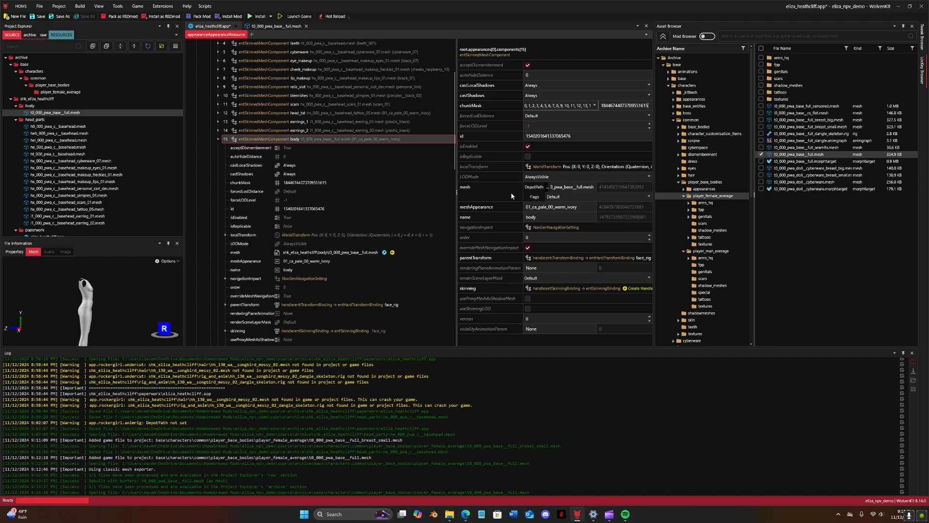
click(38, 16)
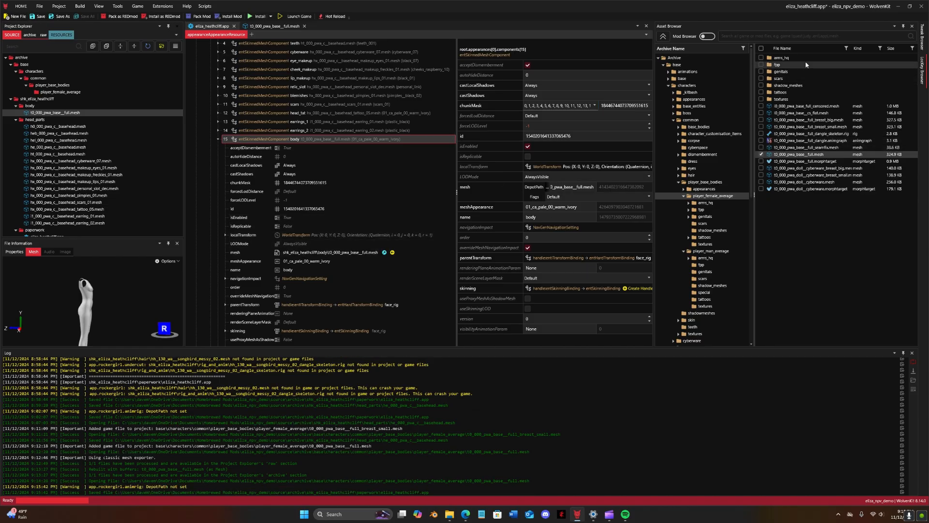
Step: Browse the player_female_average arms_hq folder and view the Appearance Creator Mod page on Nexus Mods in the browser
click(704, 203)
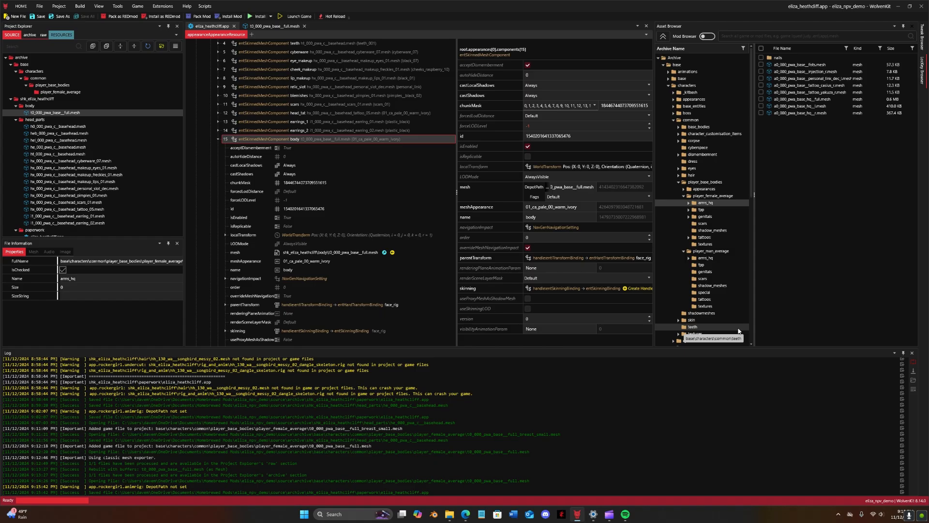
click(339, 513)
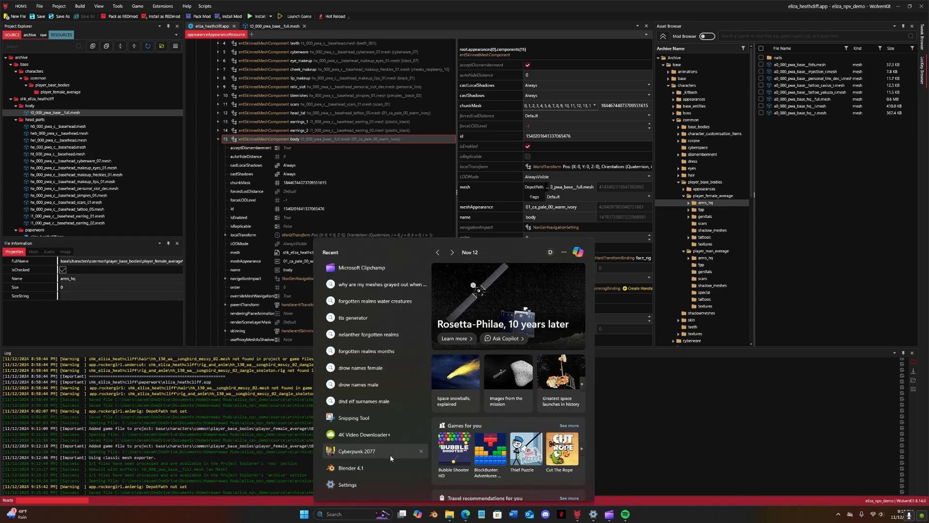
click(596, 409)
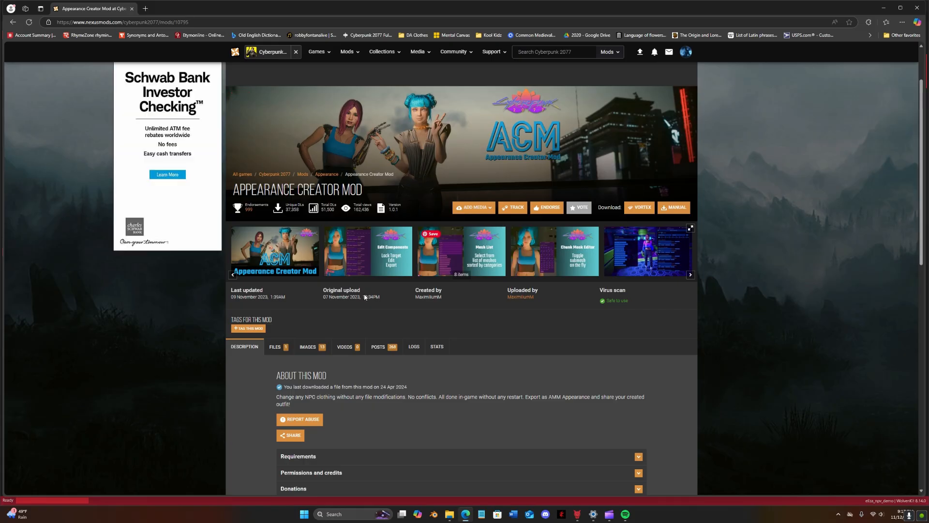
click(387, 261)
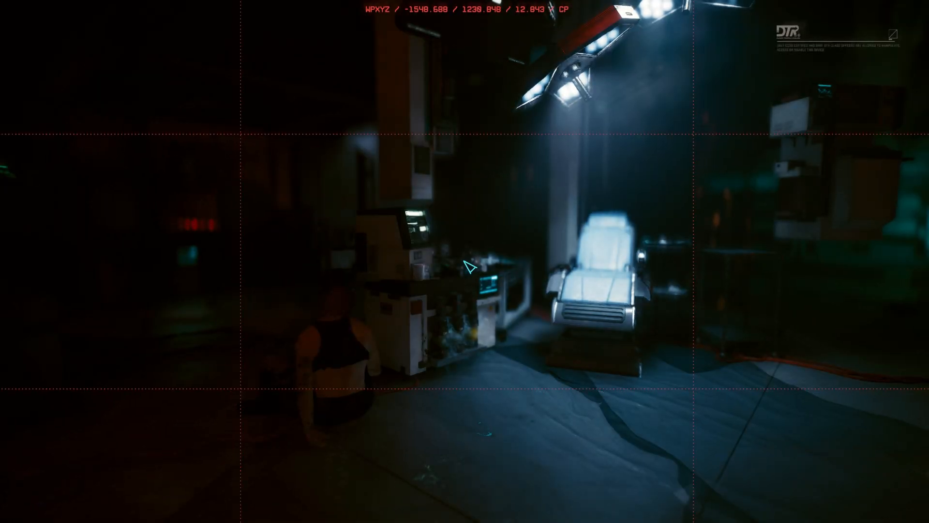
Step: In the game's photo mode, turn the camera toward the character and set V's pose to C'mere, Gonkbrain
right_drag(329, 285, 271, 285)
click(593, 213)
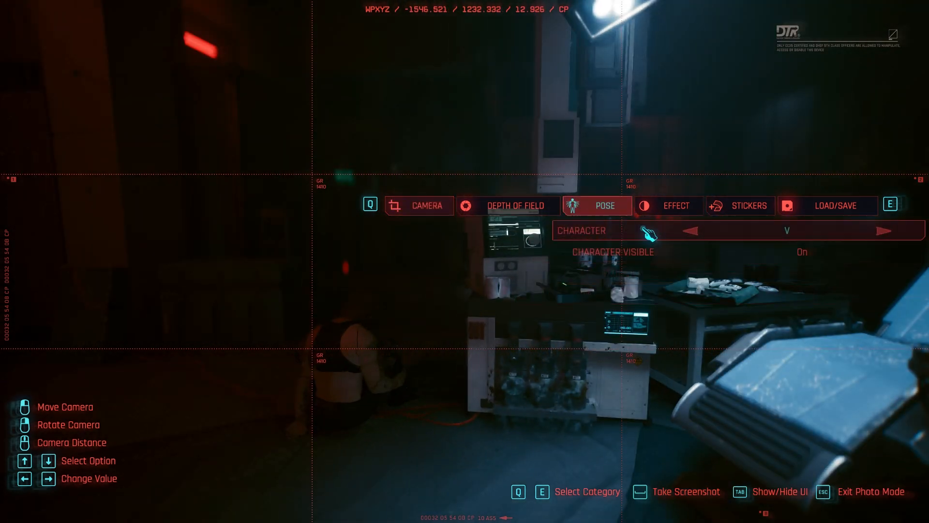
click(852, 316)
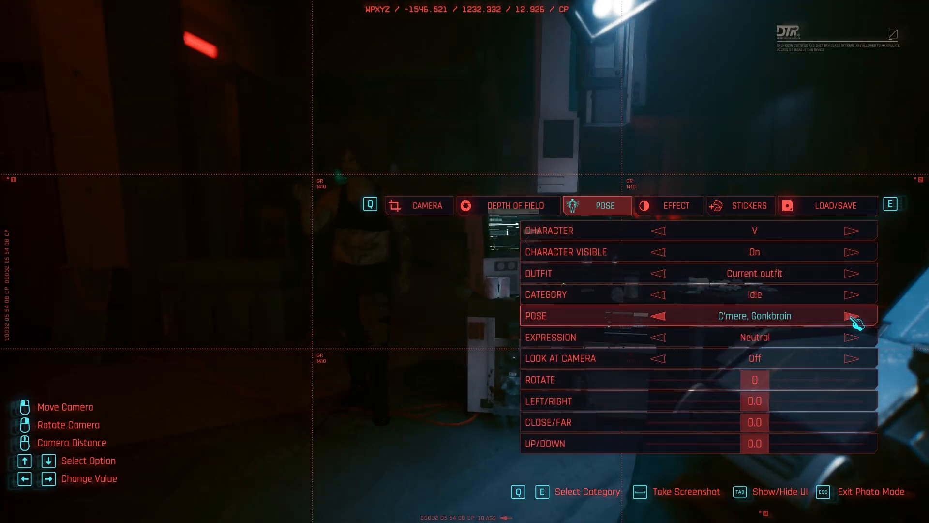
Step: Hide the photo mode interface and examine the character's torso and arms from a different camera angle and distance
key(Tab)
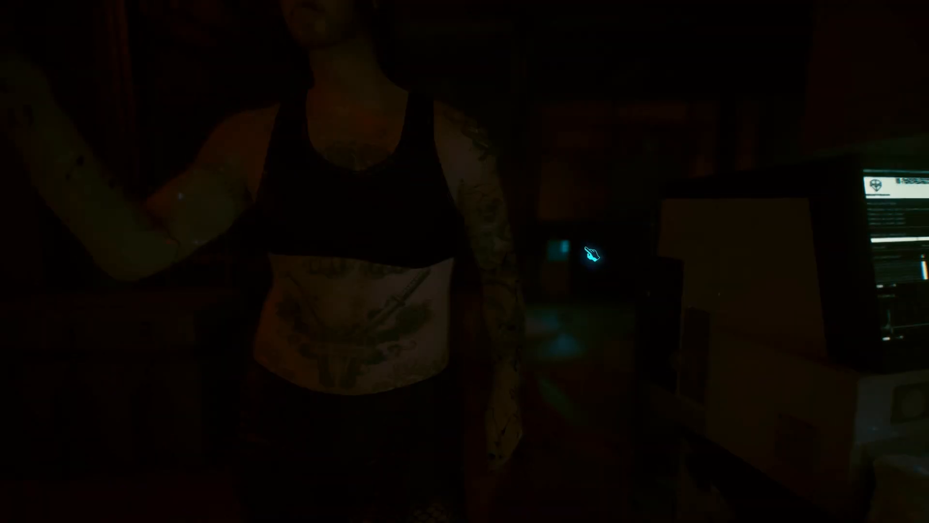
scroll(547, 265, down, 3)
right_drag(551, 268, 452, 259)
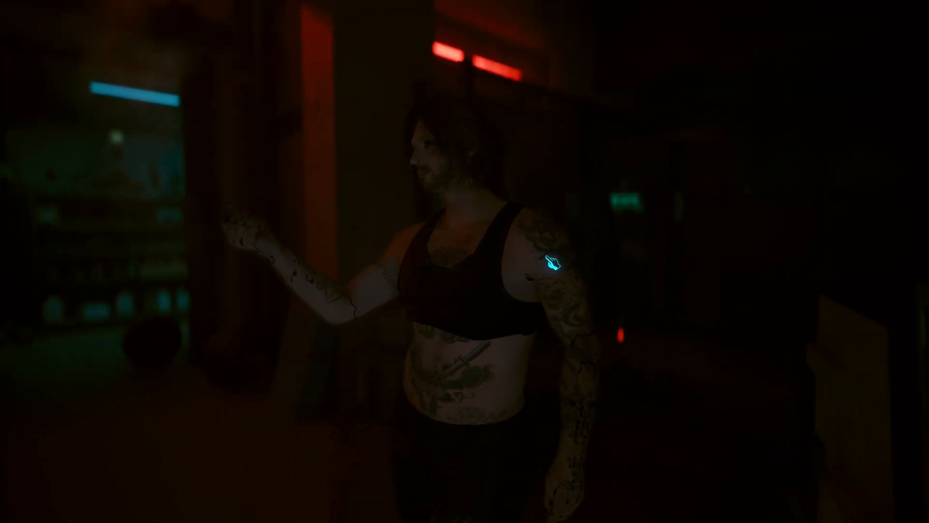
Step: Examine the character's shoulder, tattooed arms and torso from the side in photo mode with the interface hidden
drag(677, 243, 583, 231)
right_drag(583, 230, 612, 218)
scroll(581, 230, up, 4)
scroll(596, 206, down, 4)
right_drag(571, 166, 550, 145)
key(Tab)
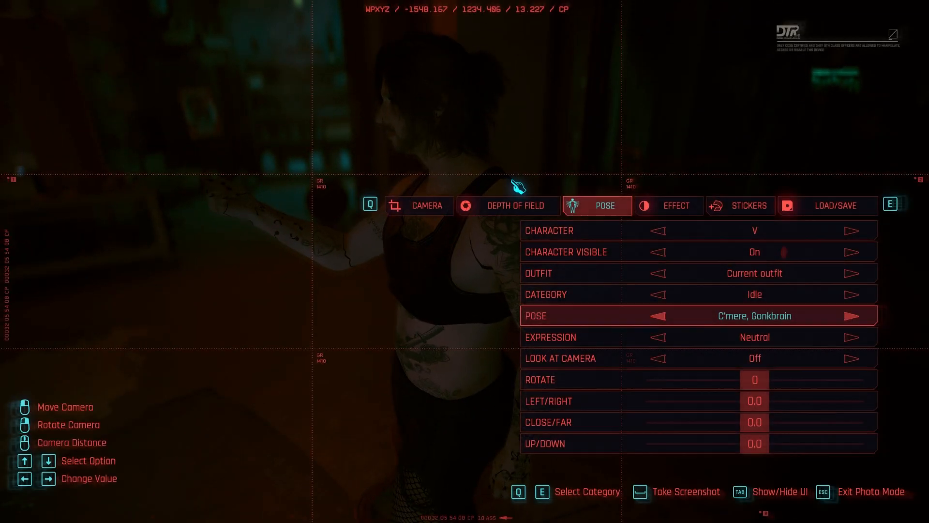
key(Tab)
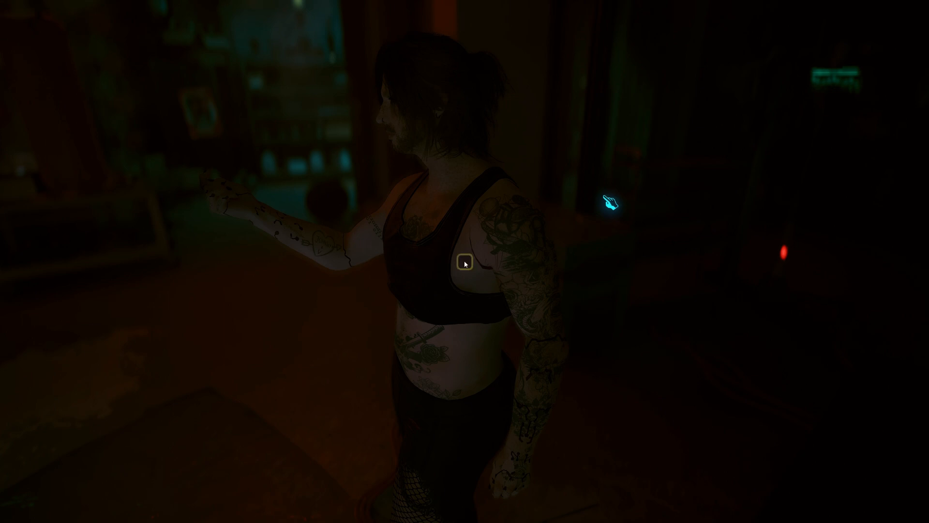
Step: Bring up the mod overlay and read V's component list in Appearance Creator Mod down to the mantisblade arm entries
key(grave)
click(19, 52)
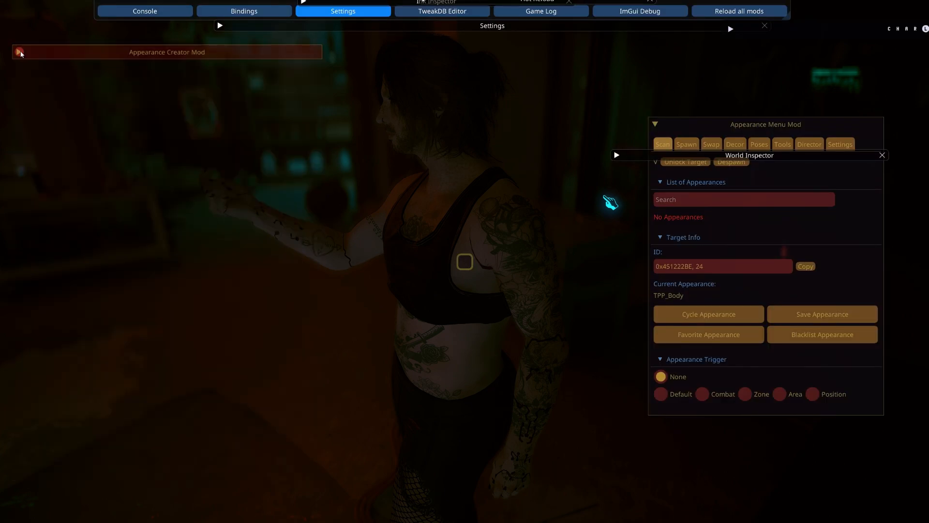
click(19, 51)
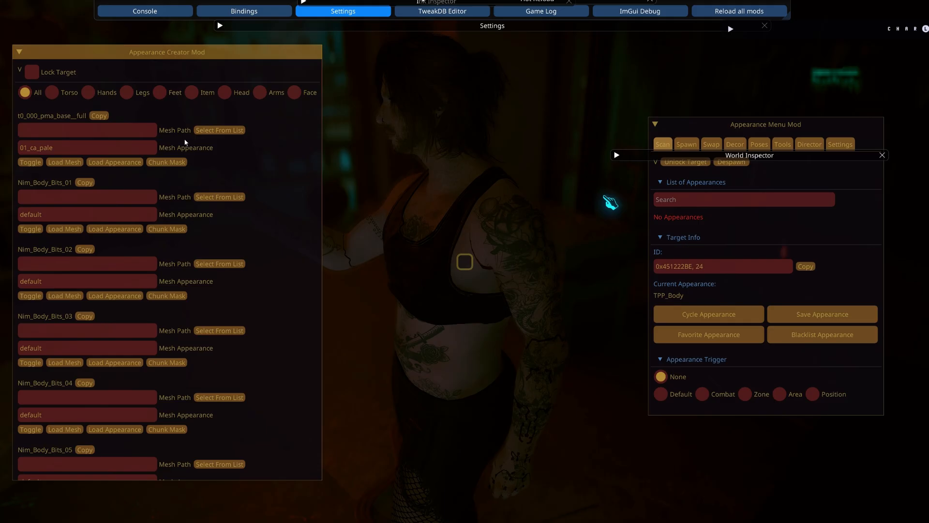
scroll(185, 141, down, 15)
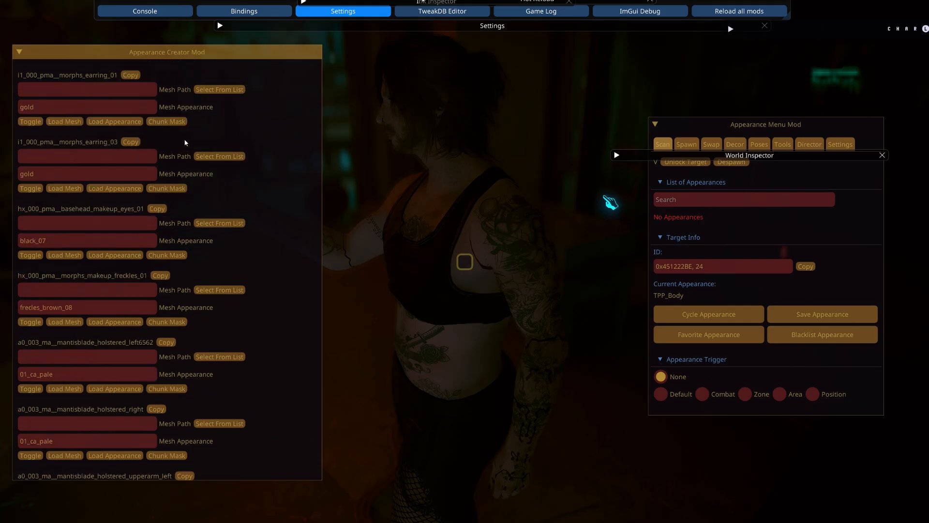
scroll(158, 144, down, 3)
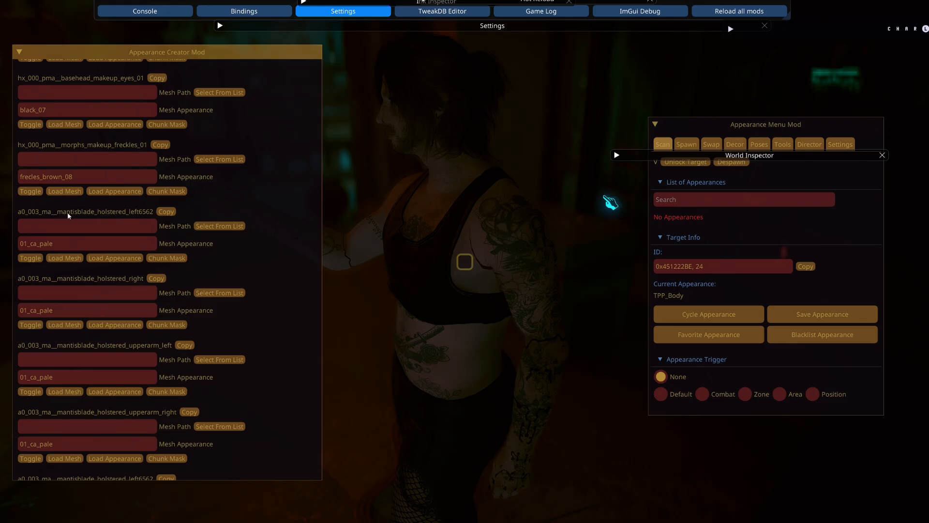
scroll(39, 216, down, 1)
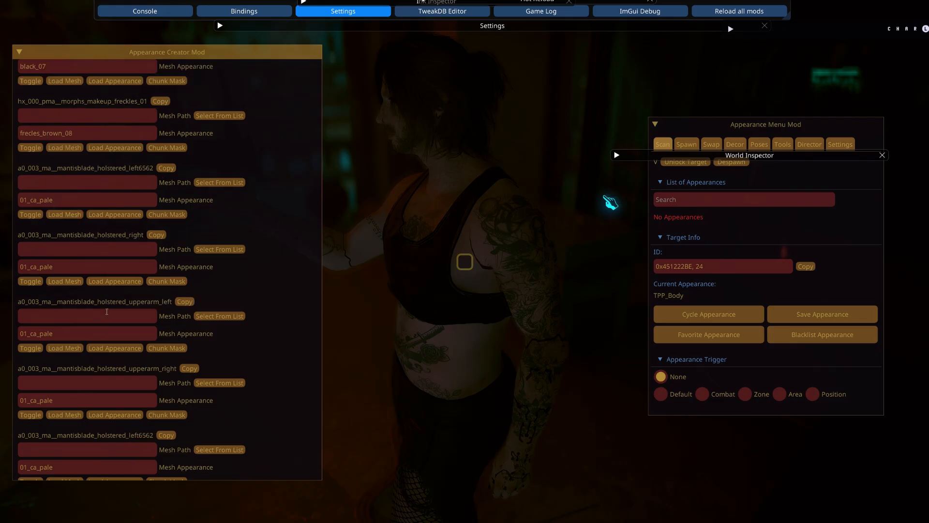
scroll(117, 367, down, 2)
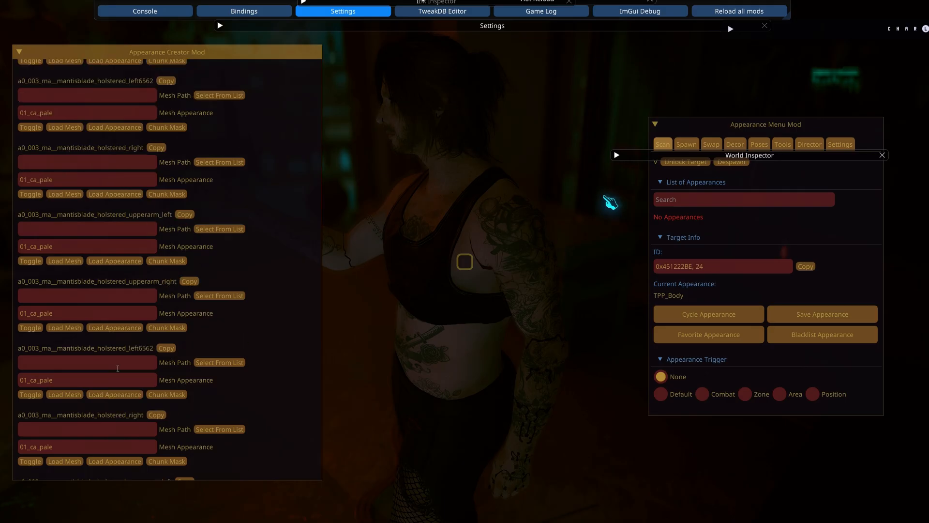
scroll(107, 354, down, 2)
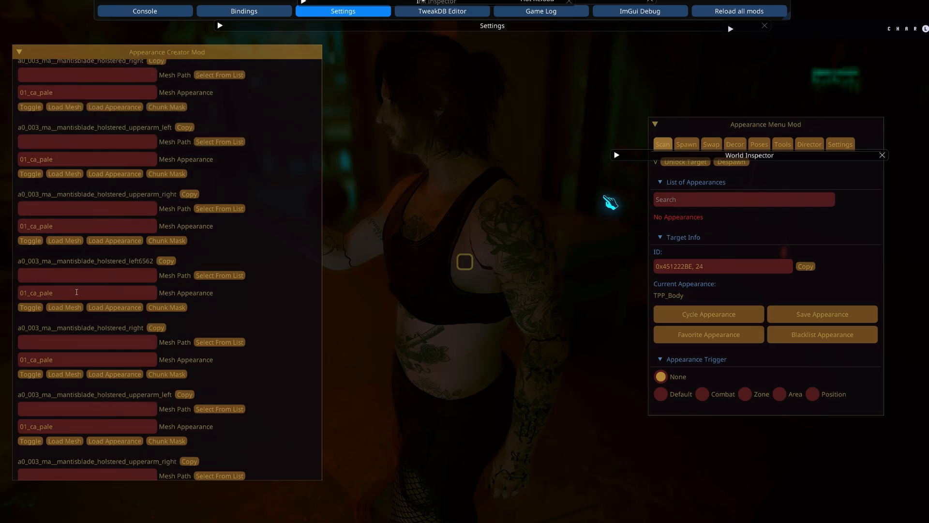
scroll(142, 335, down, 1)
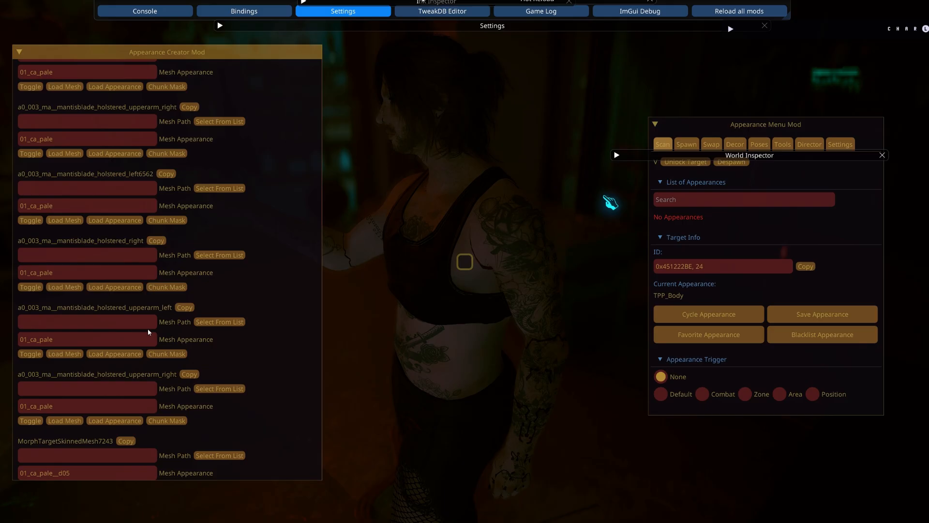
scroll(154, 326, down, 2)
Step: Switch to WolvenKit and browse the game assets to characters\cyberware\player\a0_003__mantisblade\entities\meshes, with full file names readable
key(super)
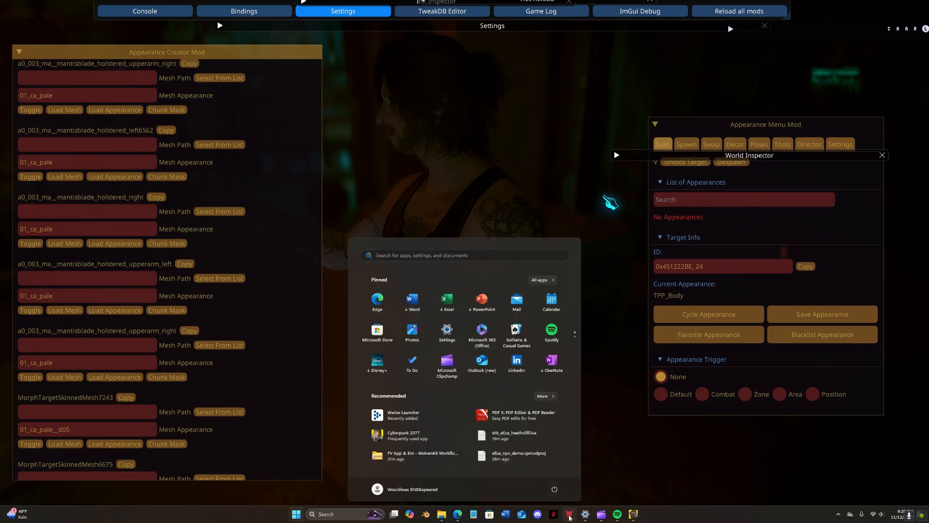
click(569, 514)
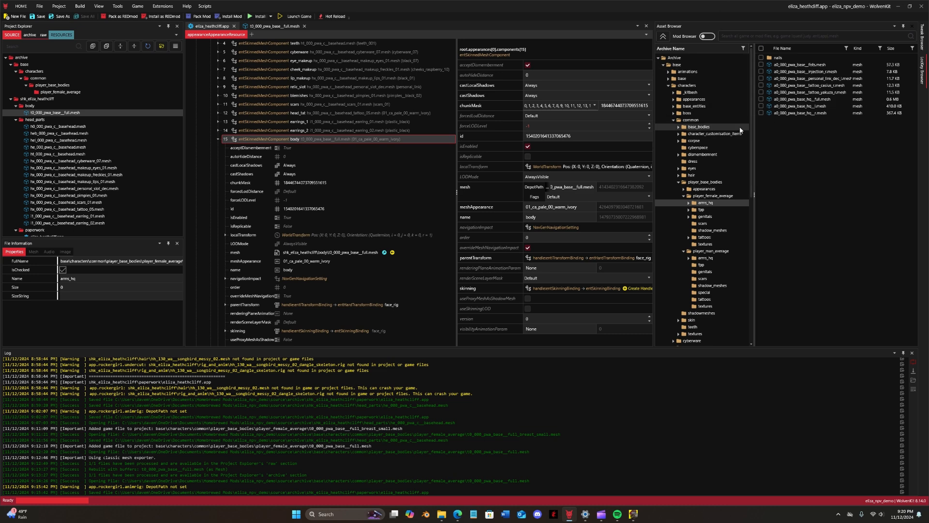
scroll(727, 165, down, 2)
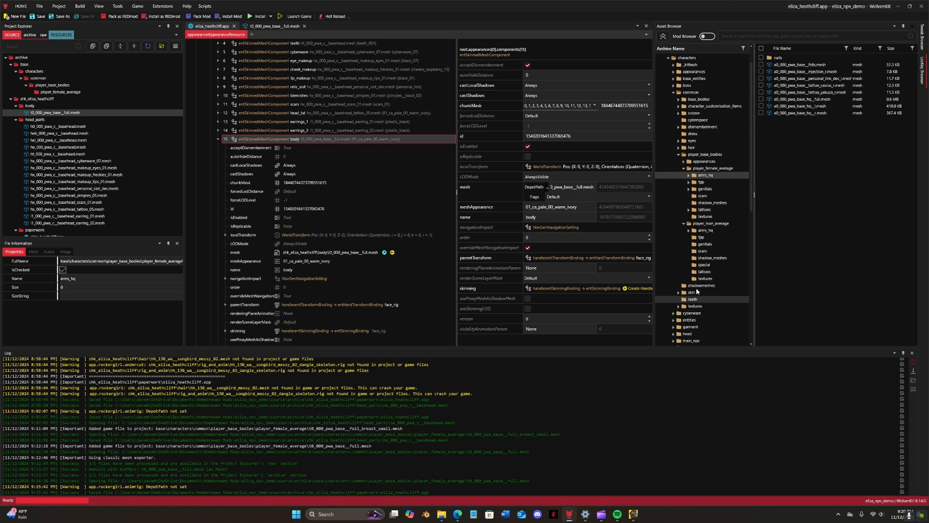
click(674, 92)
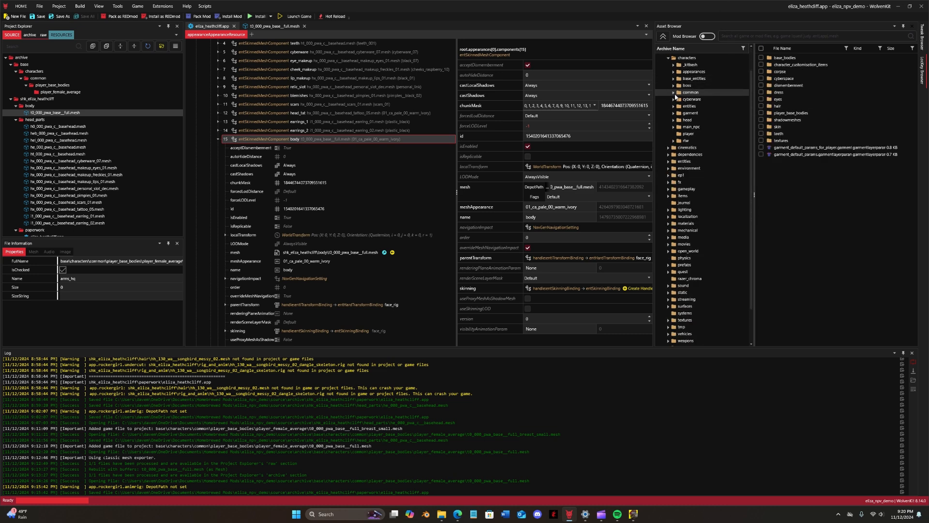
scroll(677, 99, up, 1)
click(690, 105)
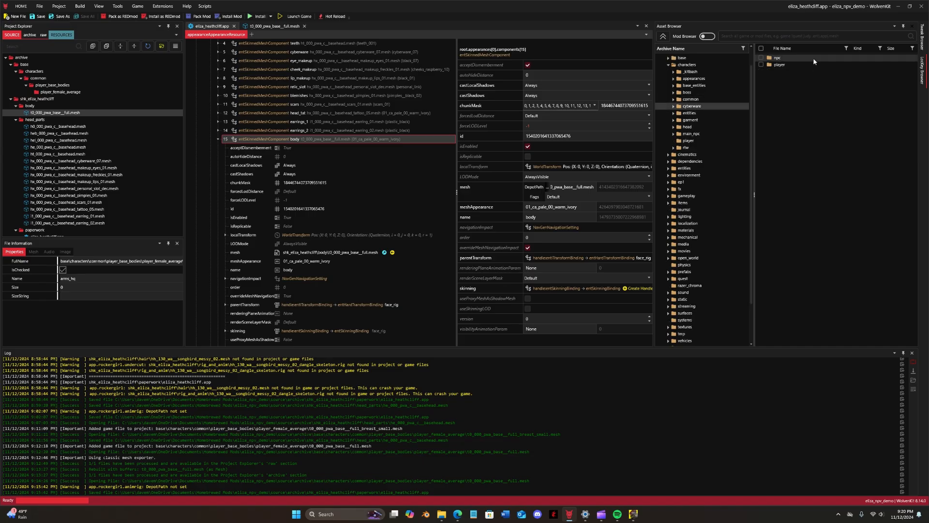
double_click(800, 64)
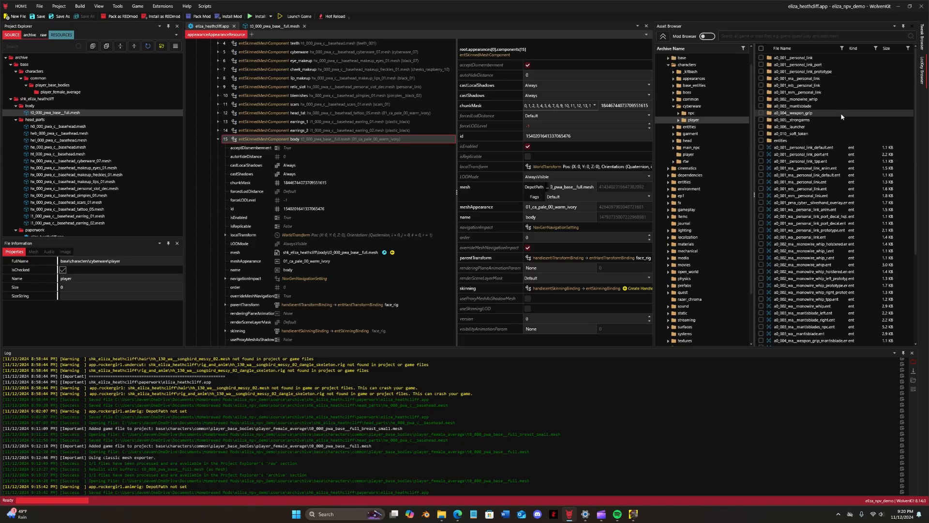
double_click(793, 106)
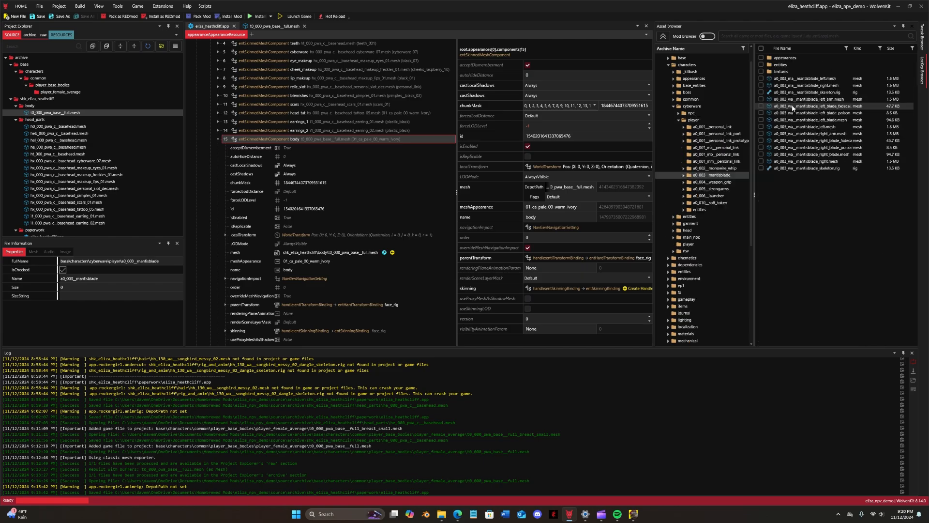
double_click(787, 65)
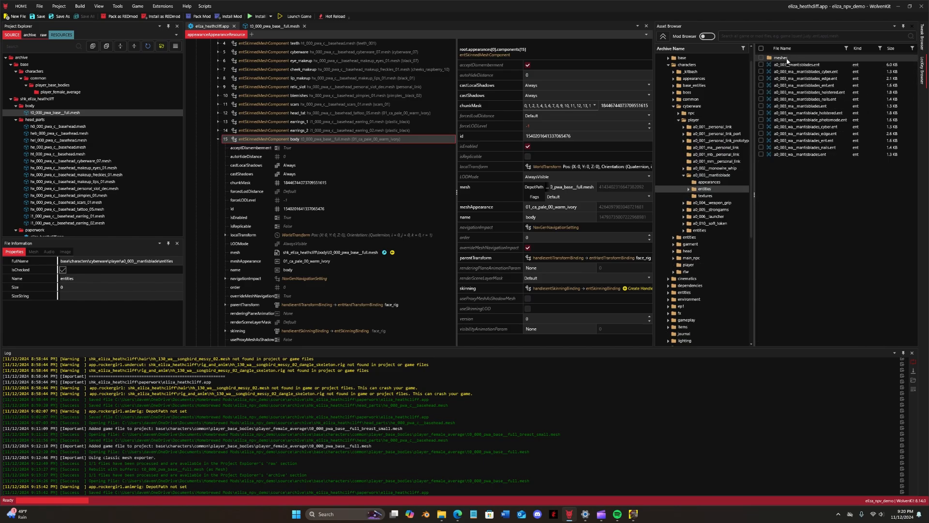
double_click(787, 58)
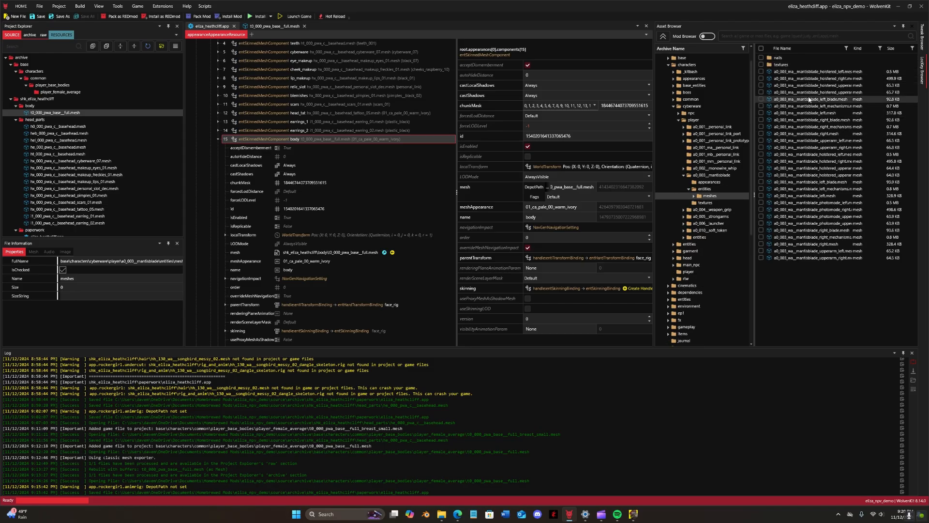
drag(754, 145, 716, 145)
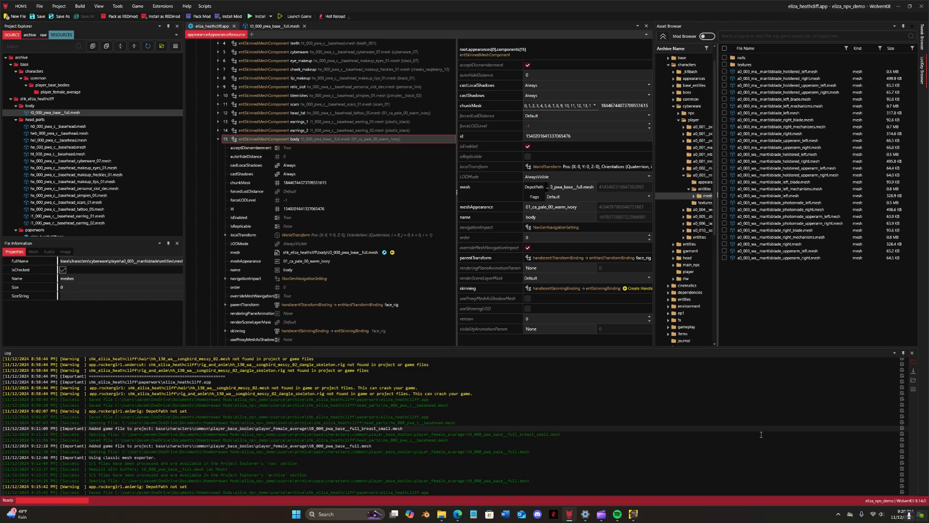
Step: Compare the mantisblade file names with the in-game component list and preview the right blade and right mechanisms meshes
mouse_move(632, 511)
click(632, 483)
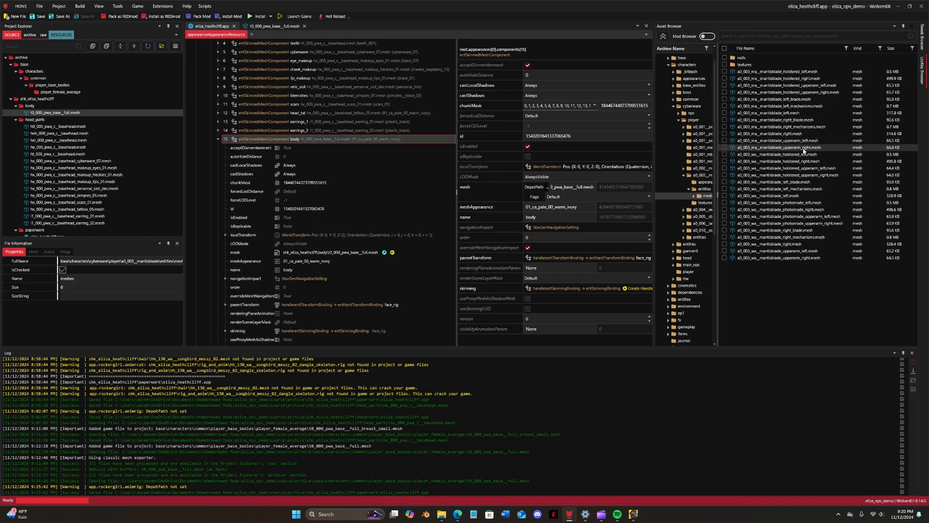
mouse_move(640, 513)
mouse_move(635, 475)
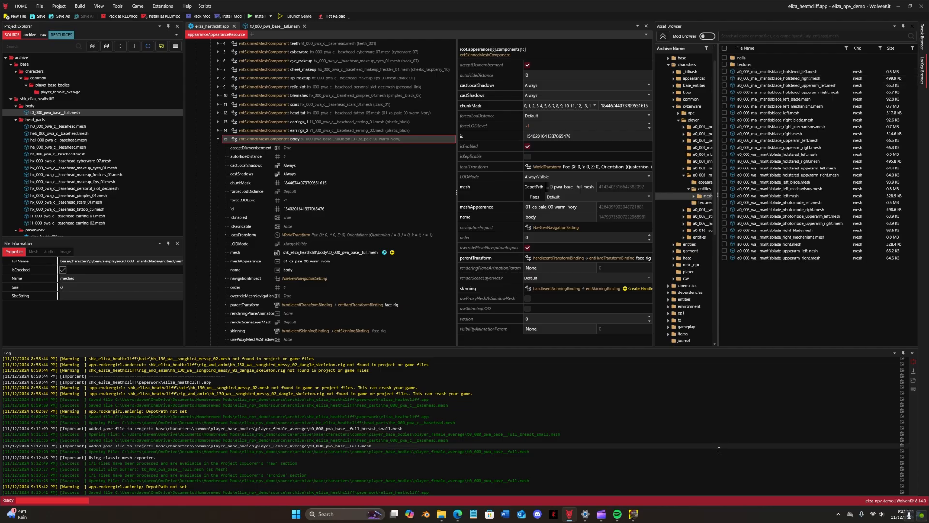
mouse_move(628, 493)
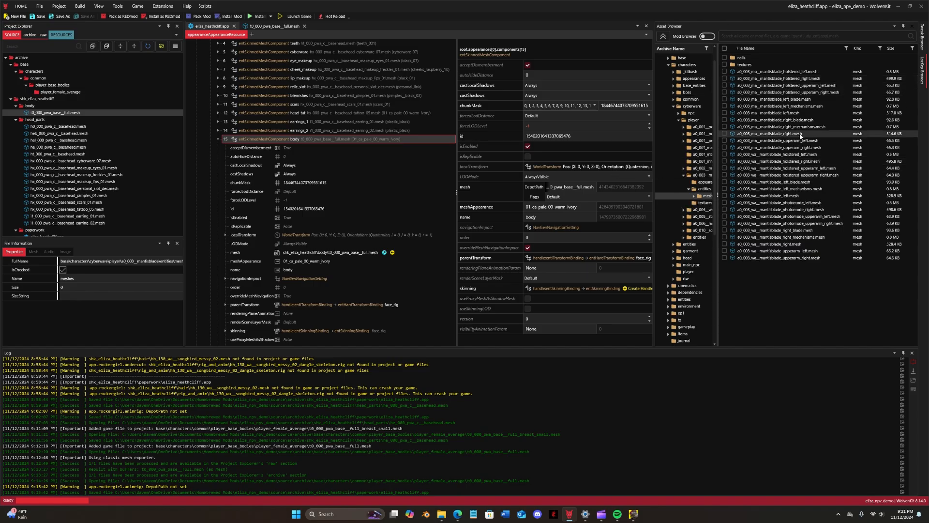
click(798, 119)
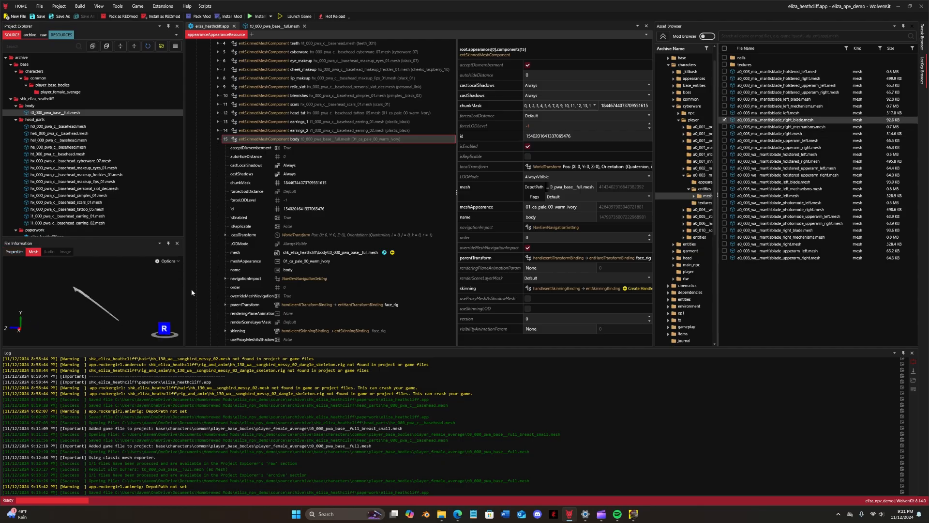
click(823, 127)
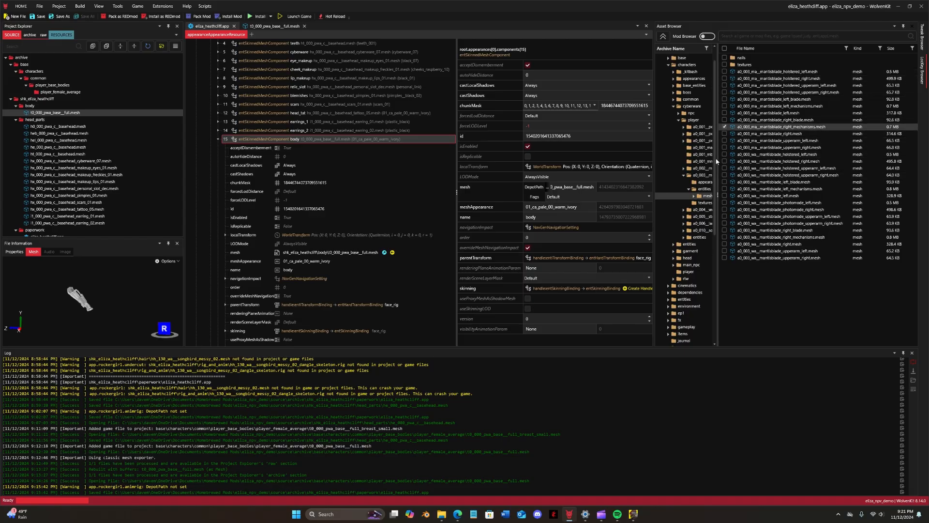
drag(716, 154, 761, 154)
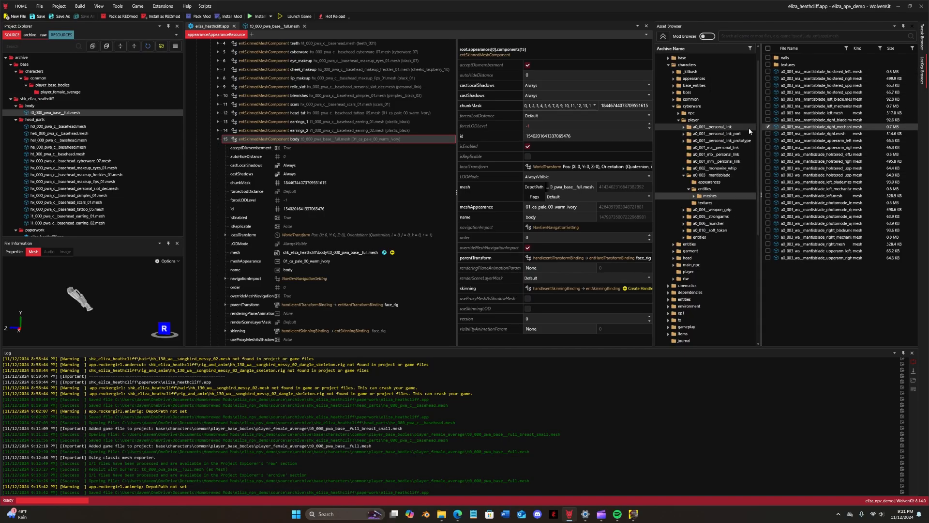
Step: Collapse the mantisblade folder and open common\player_base_bodies\player_female_average\arms_hq in the game assets
click(691, 98)
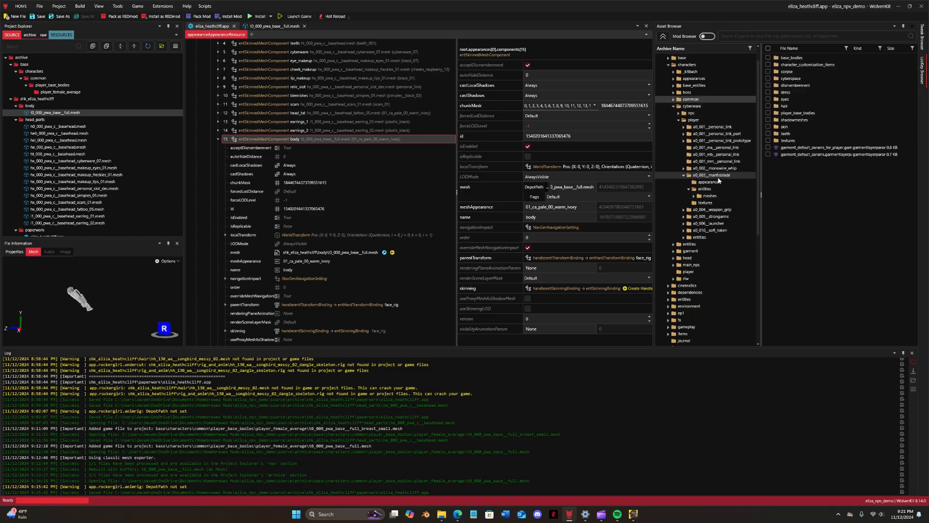
click(684, 175)
click(710, 98)
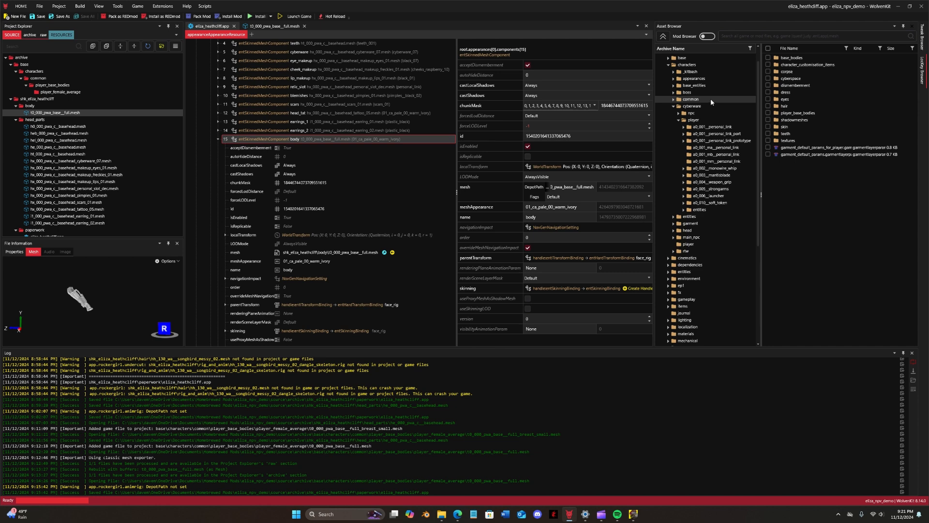
double_click(801, 113)
double_click(806, 65)
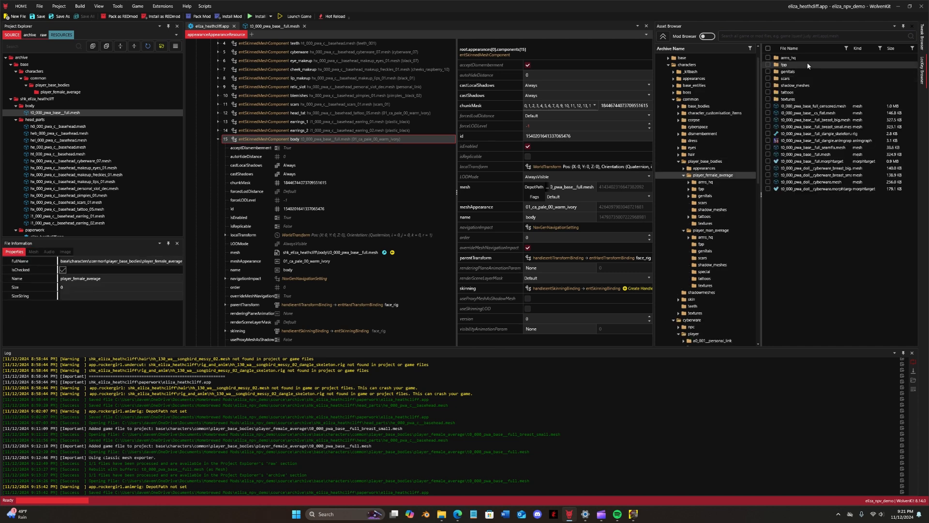
double_click(806, 58)
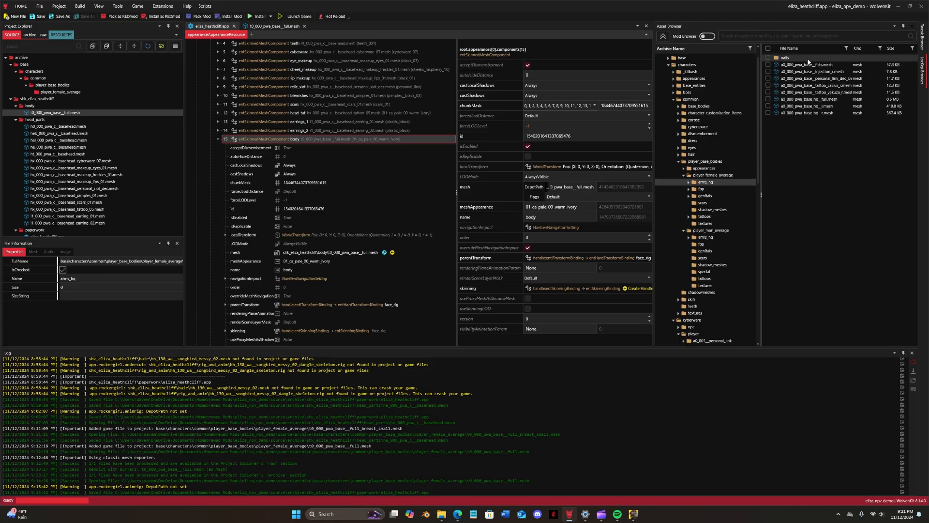
Step: Preview the right, left and full base arm meshes in arms_hq, rotating the full arms model
click(818, 113)
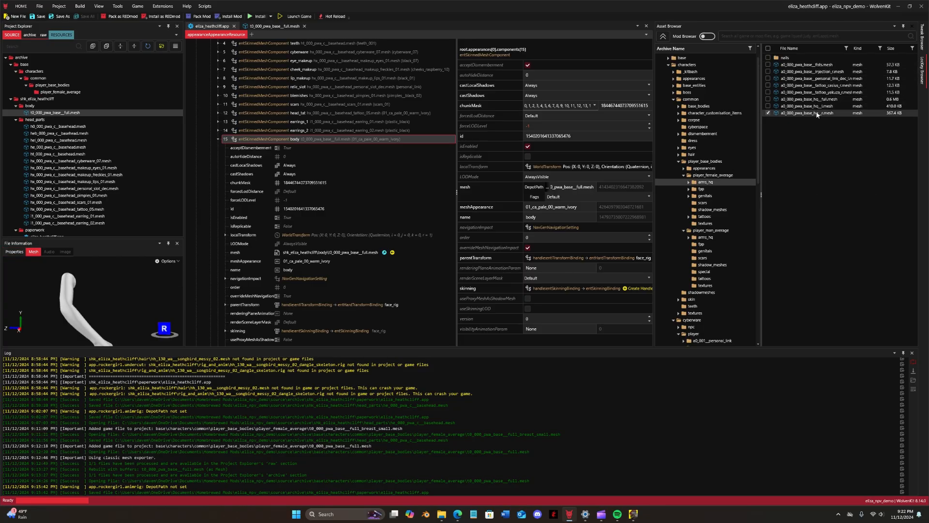
key(Up)
ctrl+click(818, 114)
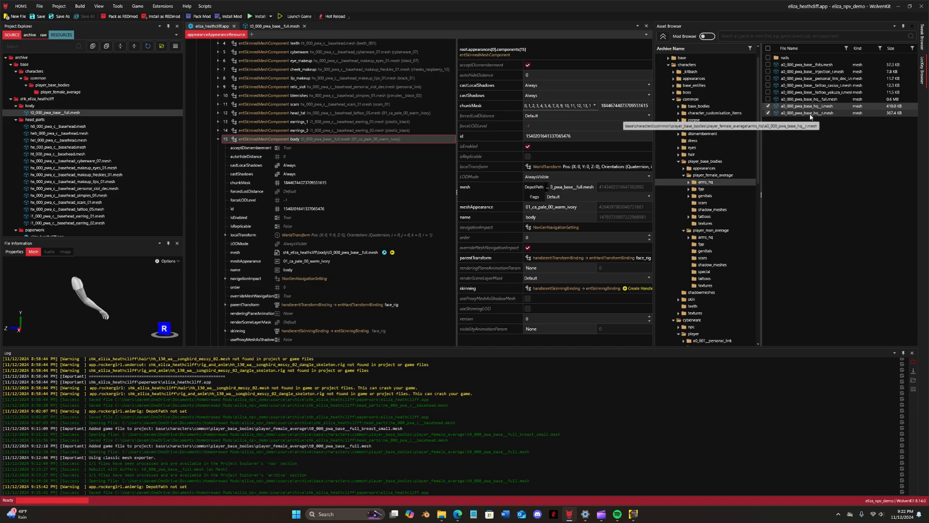
click(813, 99)
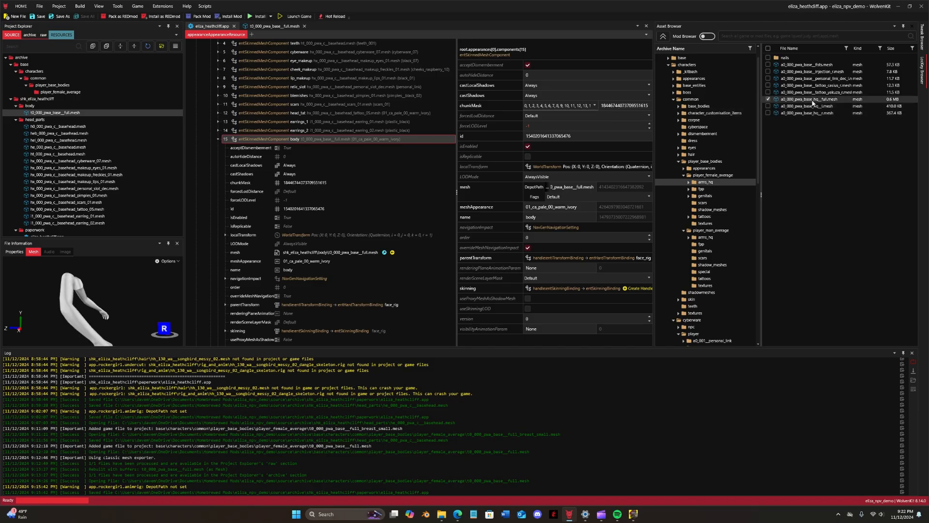
mouse_move(80, 313)
right_down()
mouse_move(38, 307)
mouse_move(103, 291)
mouse_move(159, 307)
right_up()
Step: Add the left and right arm meshes a0_000_pwa_base_hq__l.mesh and a0_000_pwa_base_hq__r.mesh to the project
click(832, 106)
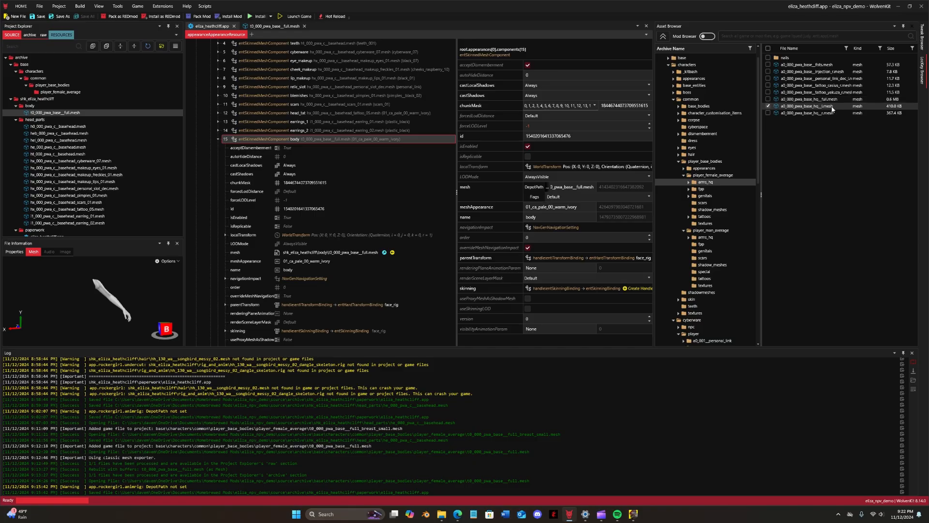
double_click(832, 108)
double_click(823, 114)
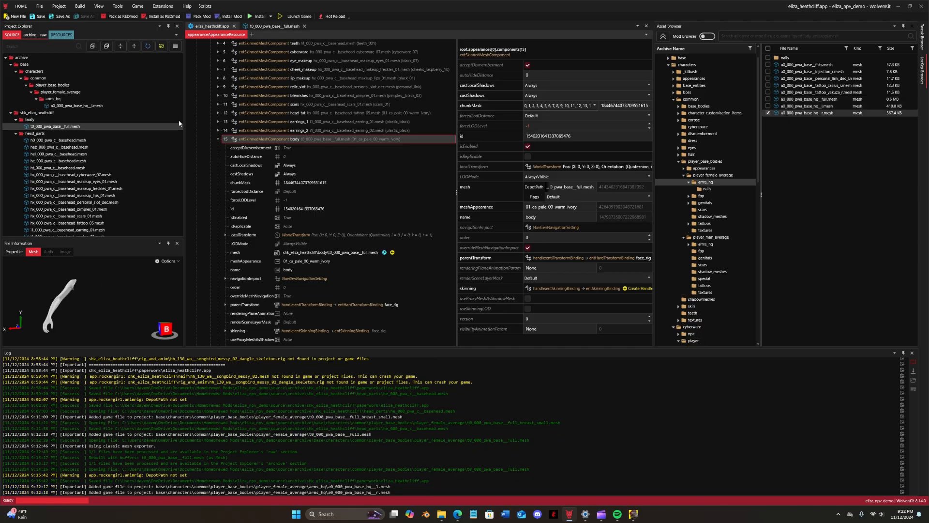
Step: Move the left and right base arm meshes from arms_hq into the project's body folder and preview the right arm
shift+click(88, 111)
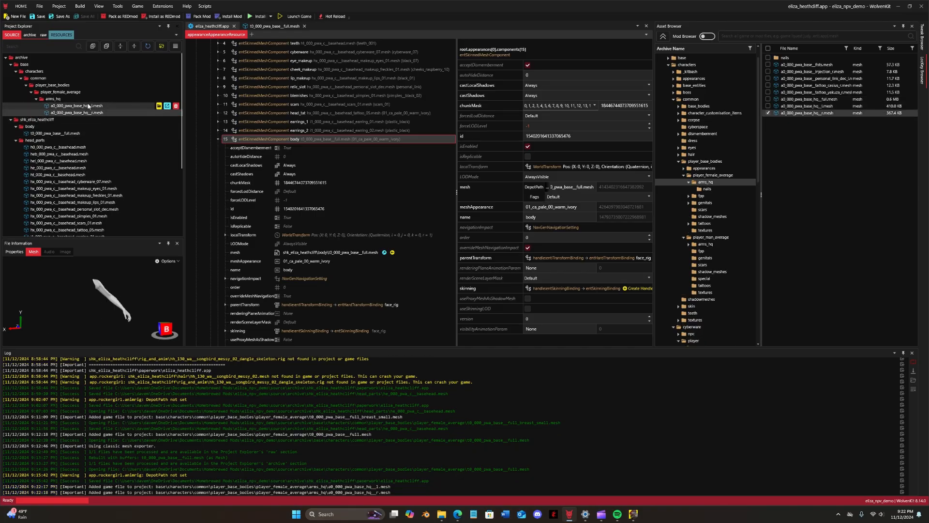
mouse_move(87, 112)
mouse_down()
mouse_move(87, 133)
mouse_move(86, 126)
mouse_up()
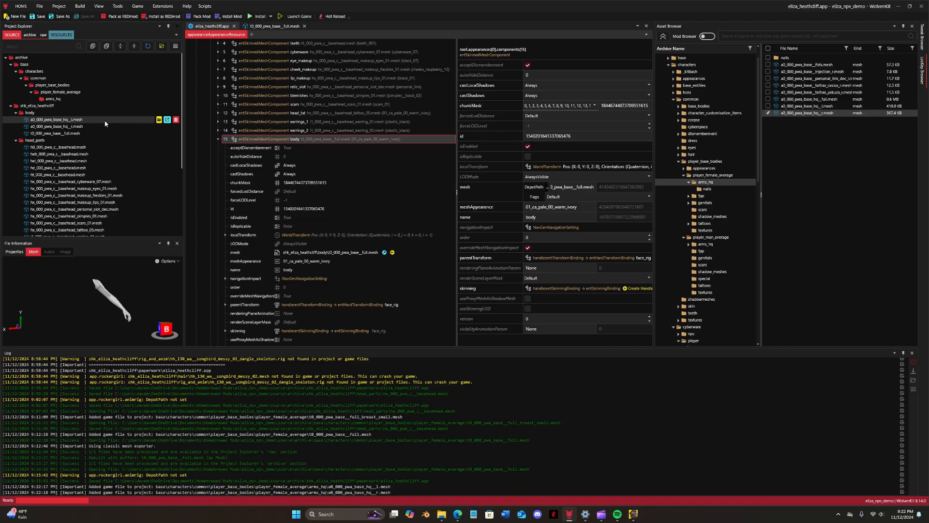
click(106, 127)
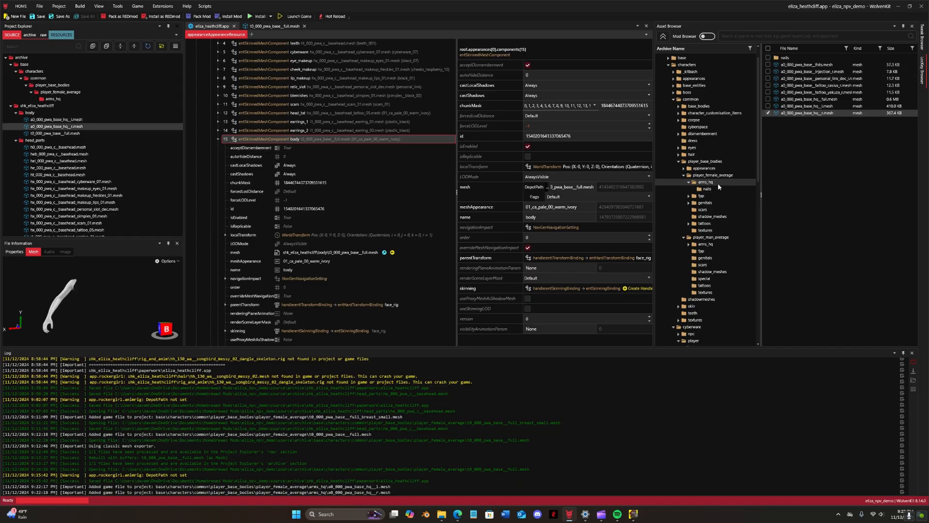
Step: Add a0_000_pwa_base__nails_l_long.mesh and a0_000_pwa_base__nails_r_long.mesh from the arms_hq nails folder and move both into the project's body folder
double_click(790, 59)
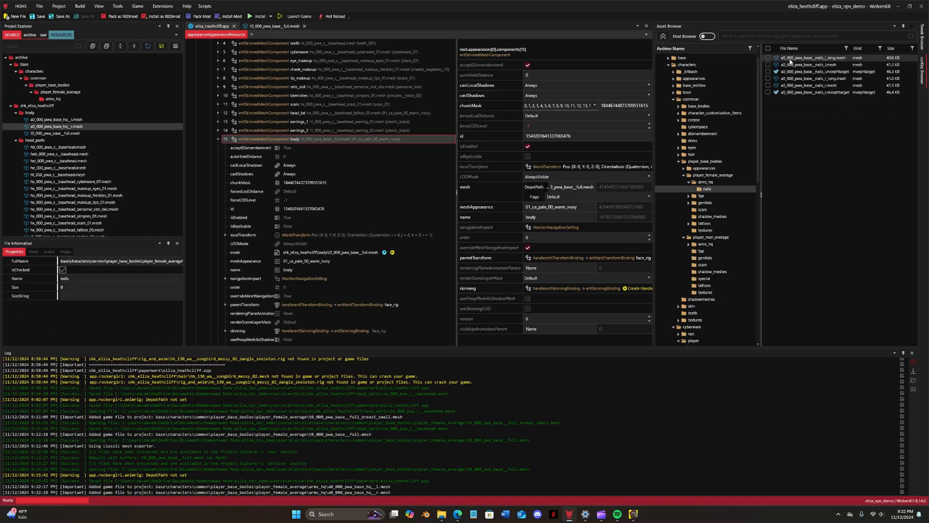
double_click(827, 59)
double_click(821, 79)
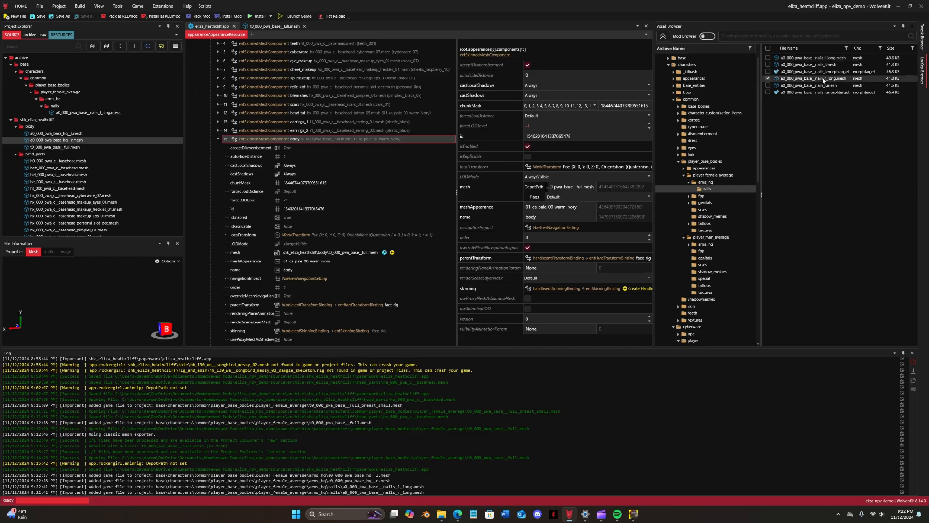
click(87, 113)
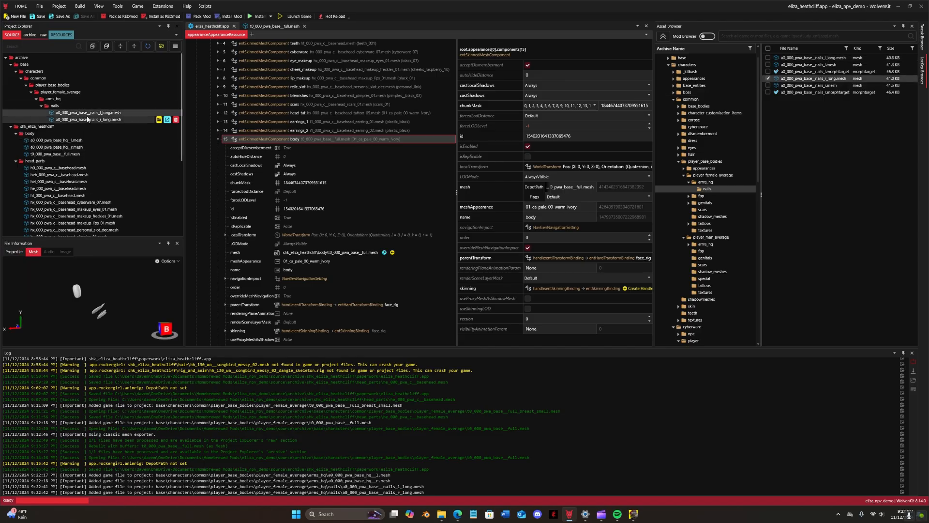
drag(87, 115, 57, 137)
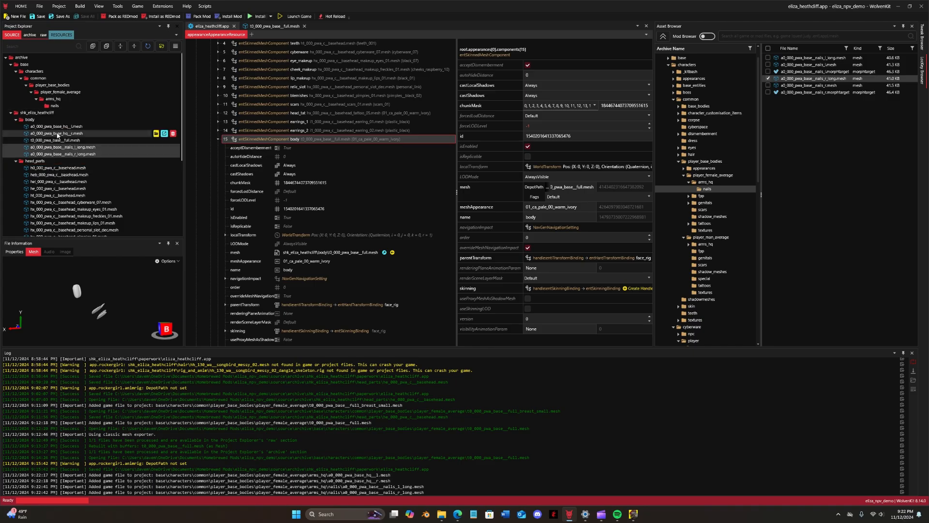
Step: Compare the breast detail meshes in player_female_average\genitals, then add i0_000_pwa_base__nipple_breast_small.mesh and move it into the project's body folder
click(714, 183)
click(706, 175)
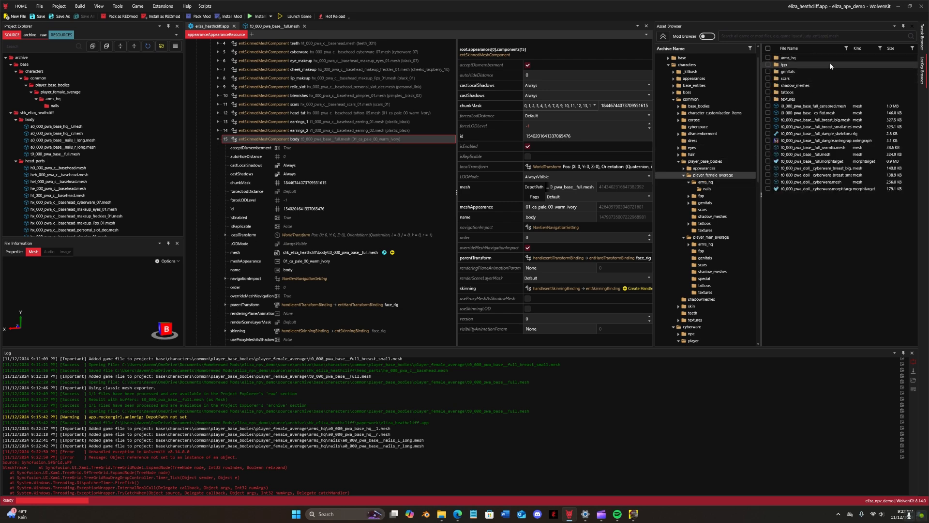
double_click(807, 71)
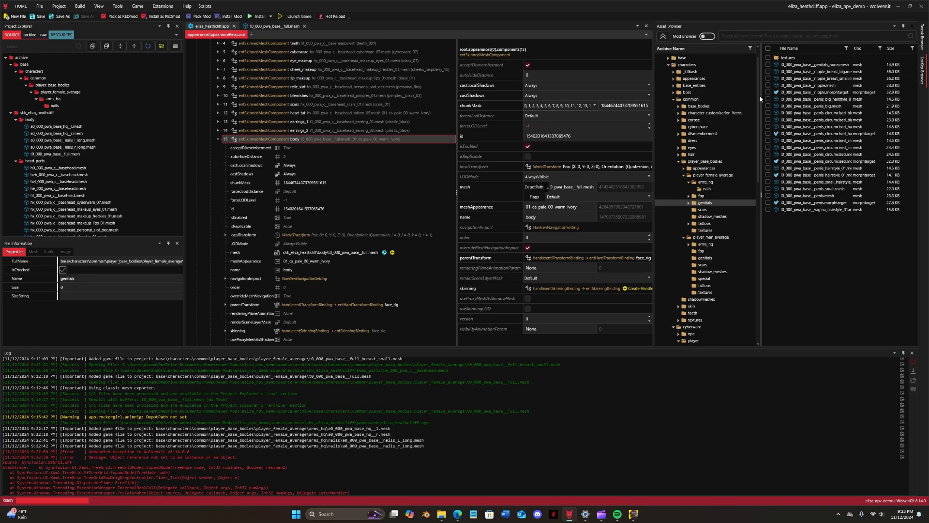
drag(760, 95, 749, 95)
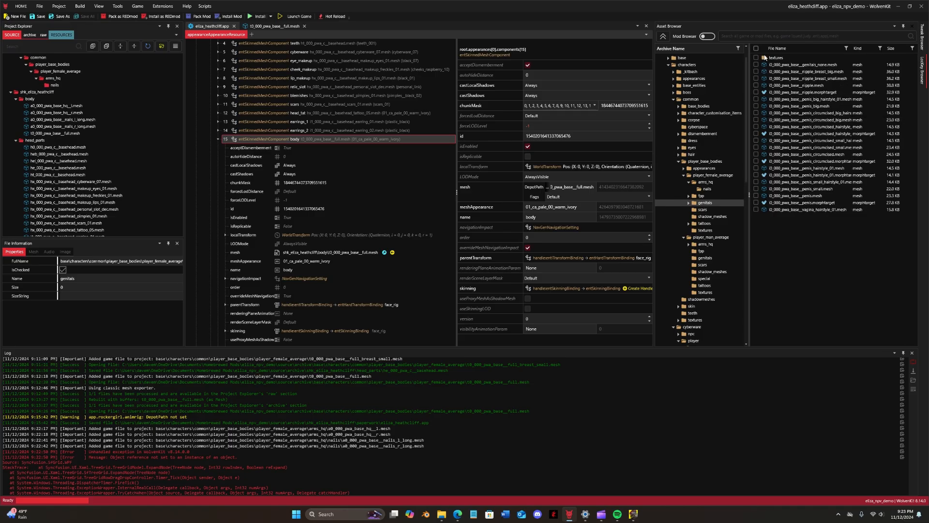
click(829, 73)
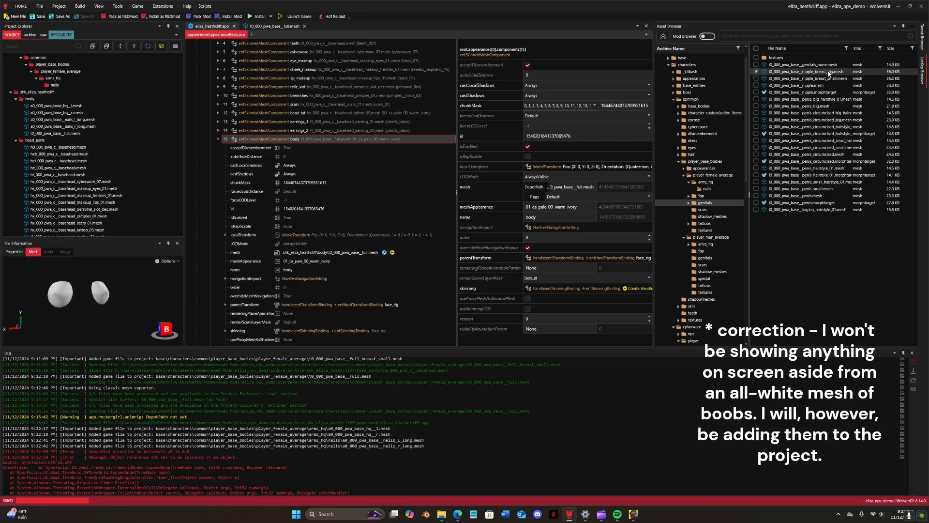
click(829, 78)
click(813, 85)
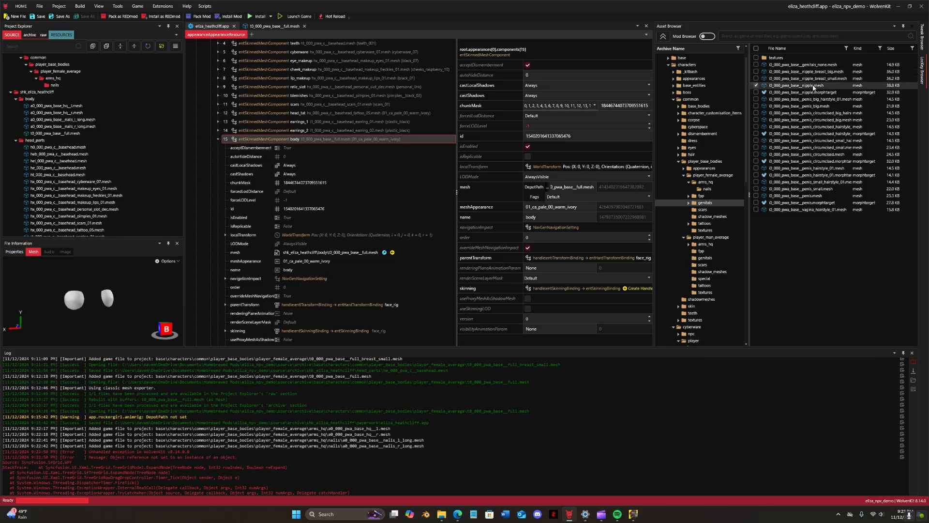
double_click(830, 79)
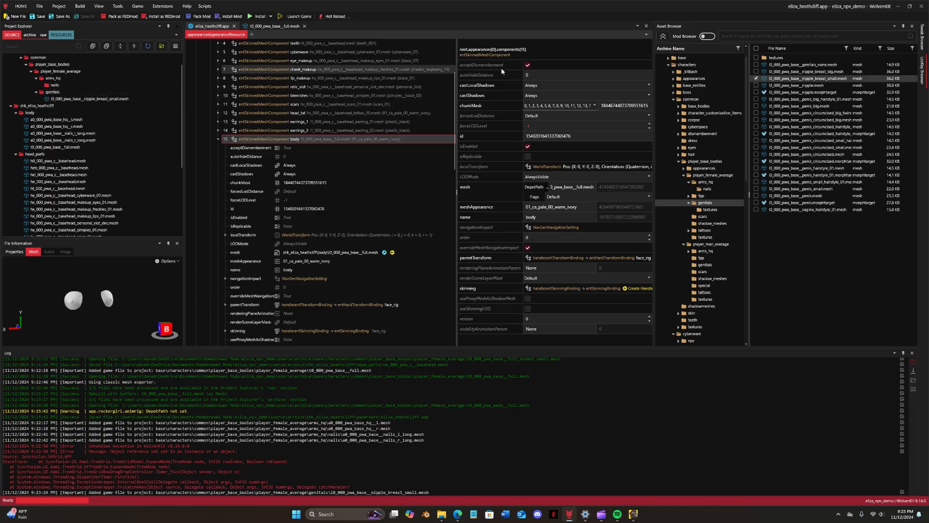
drag(90, 100, 112, 119)
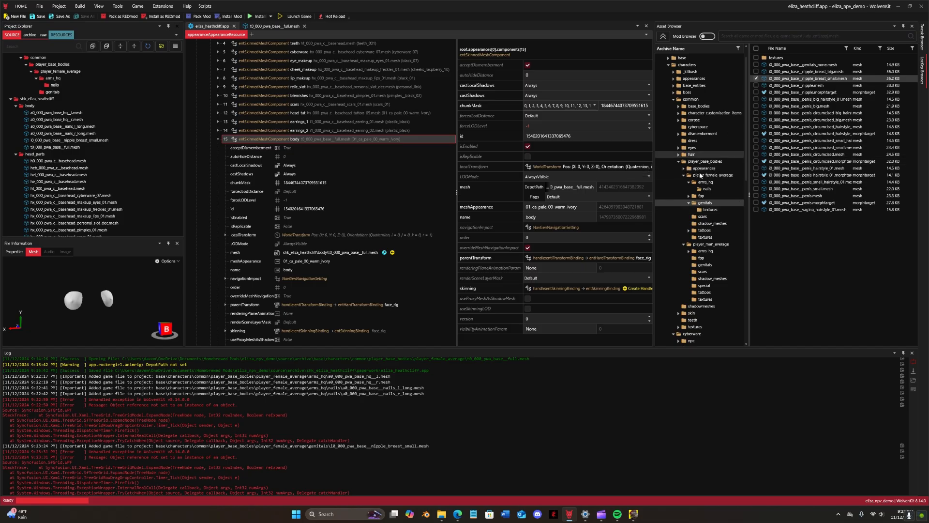
Step: Preview i0_000_pwa_base__vagina_hairstyle_01.mesh, add it to the project and move it into the body folder
click(816, 209)
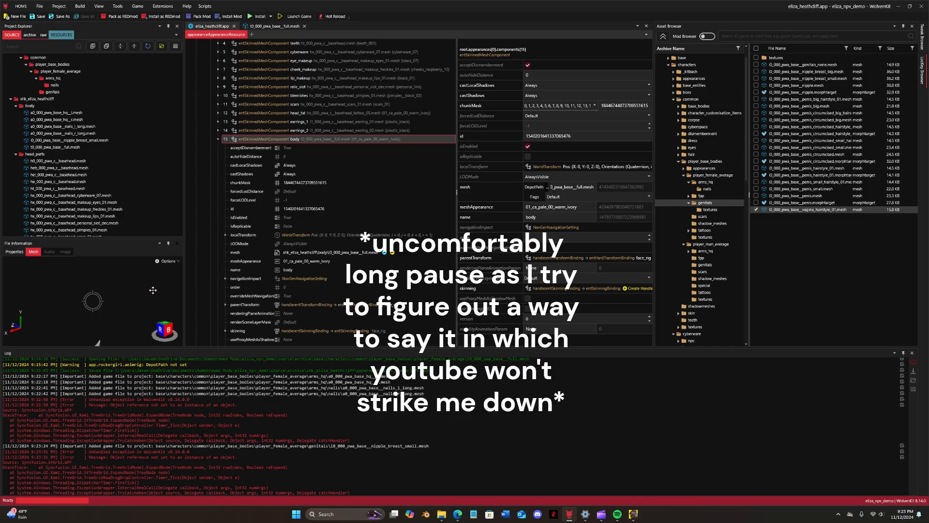
mouse_move(121, 285)
right_down()
mouse_move(62, 282)
mouse_move(118, 293)
right_up()
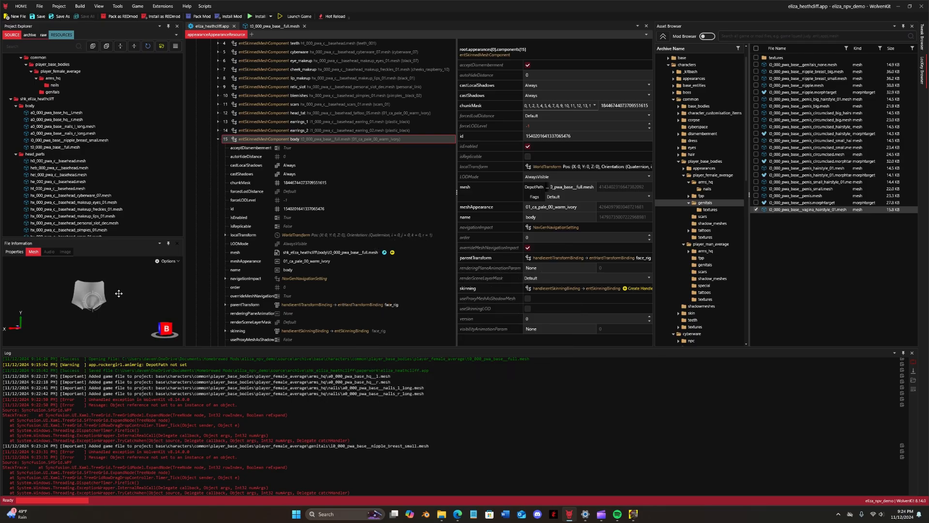
double_click(807, 211)
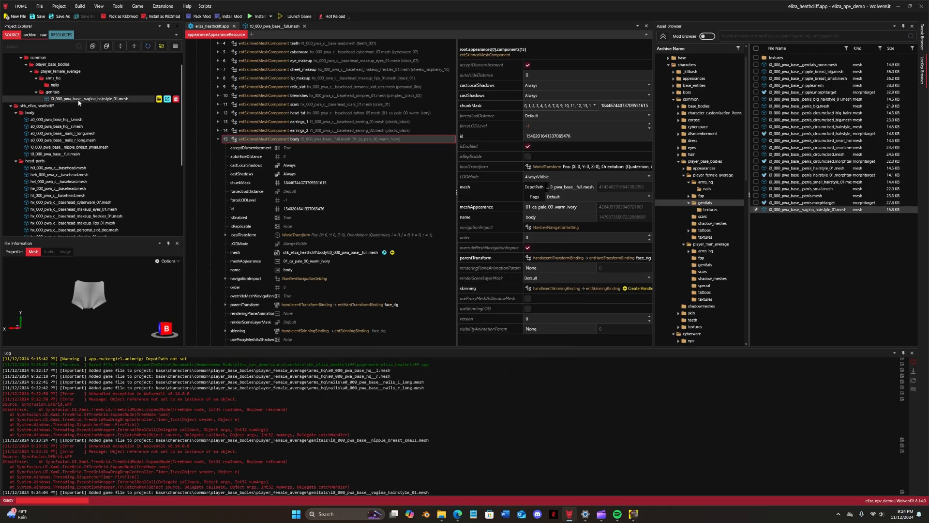
drag(95, 111, 97, 112)
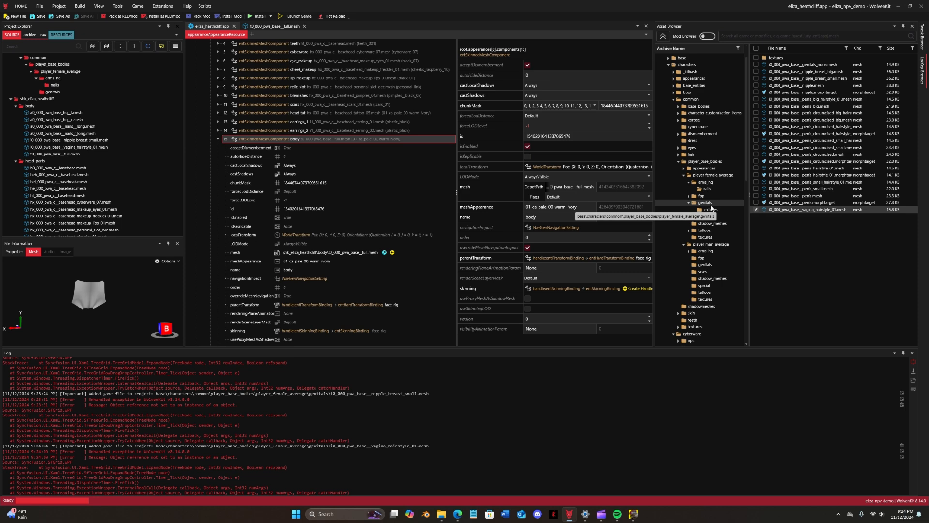
Step: Add t0_000_pwa_base__scars_breast_small.mesh and tx_000_pwa_base__full_tattoo_03_breast_small.mesh from the scars and tattoos folders and move both into the body folder
click(709, 217)
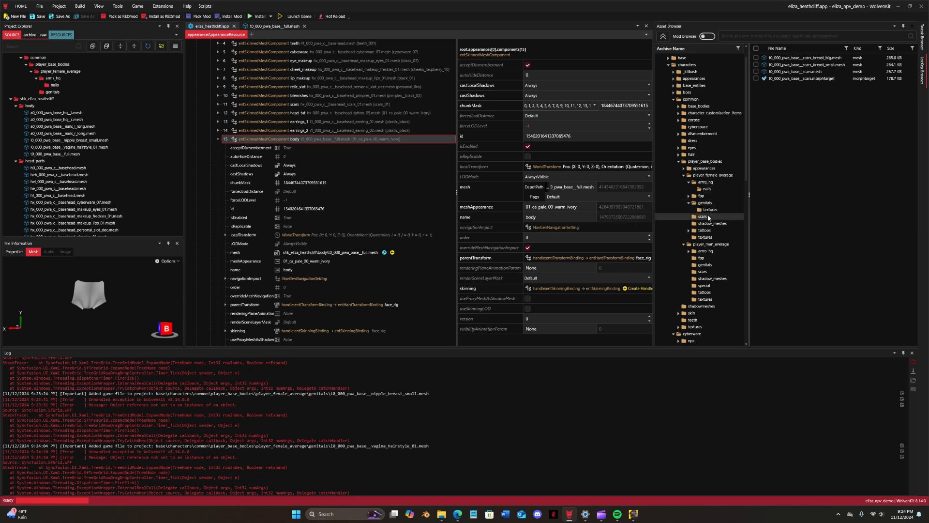
double_click(820, 66)
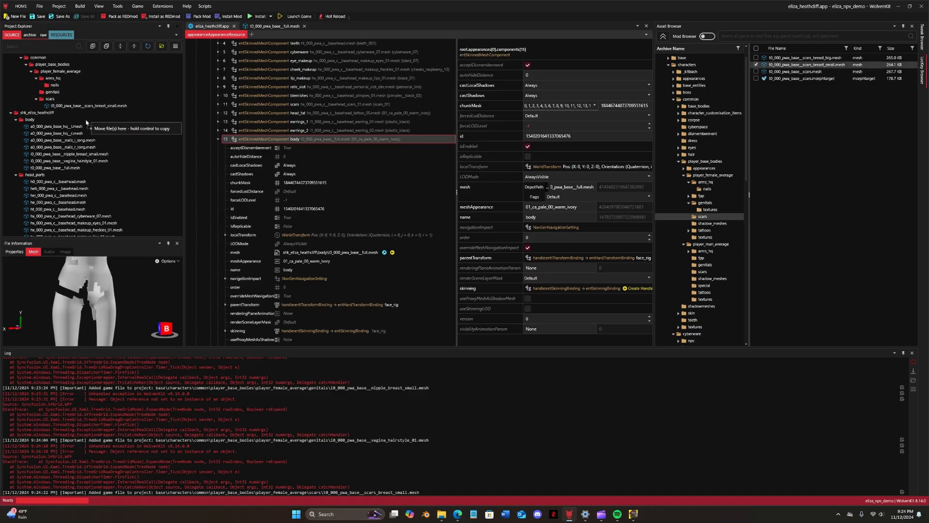
click(704, 230)
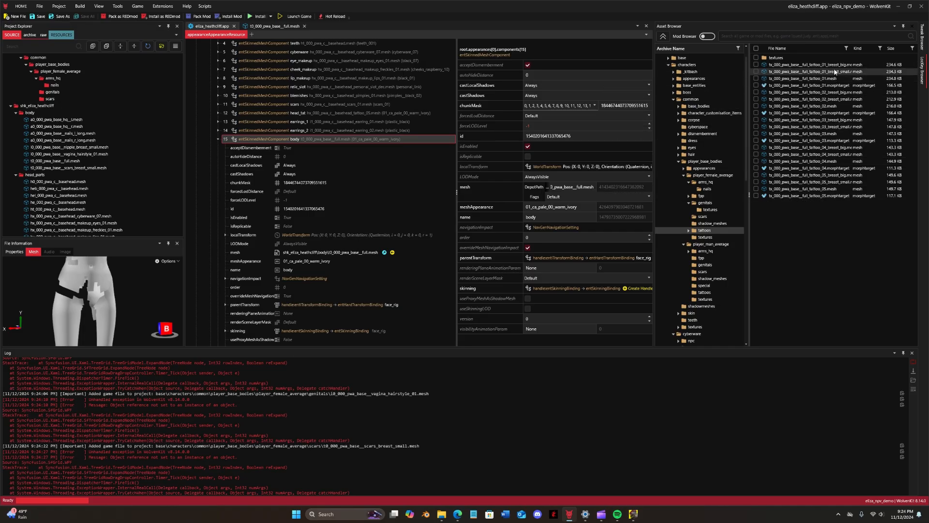
click(814, 127)
double_click(815, 127)
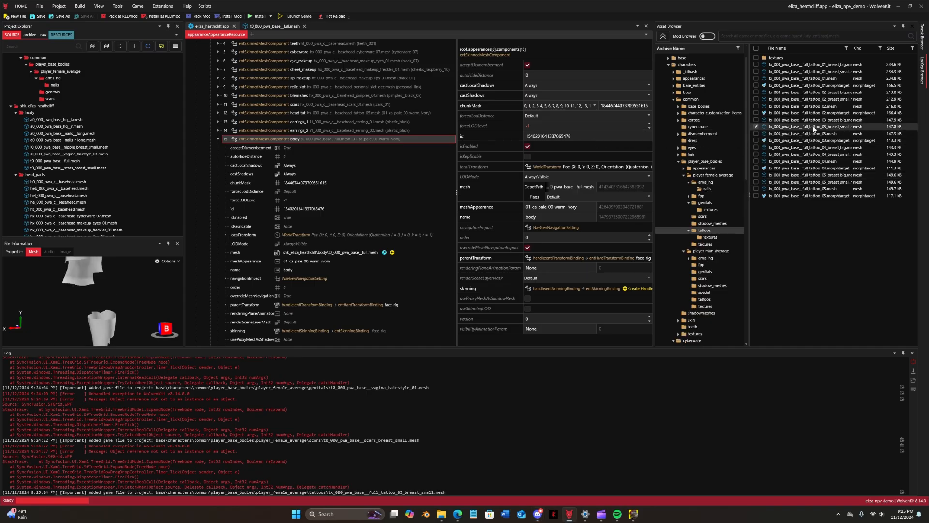
drag(123, 113, 121, 126)
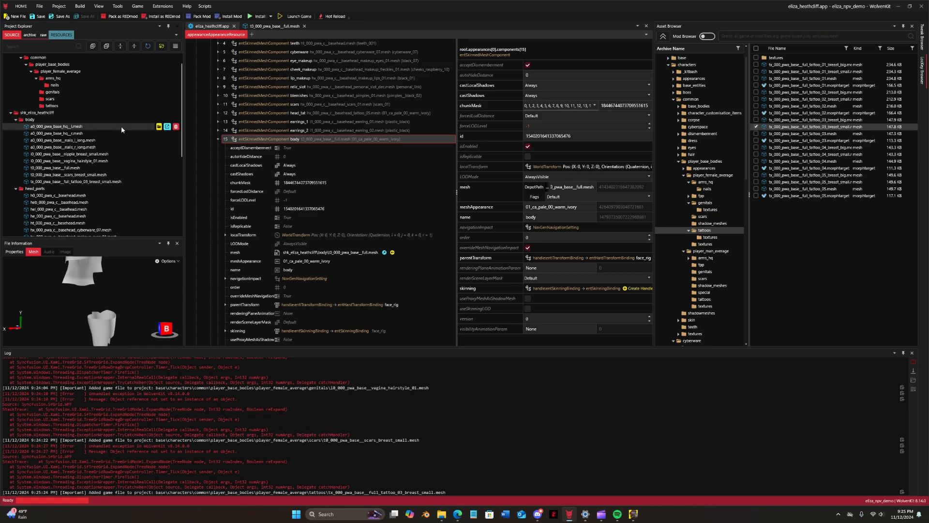
Step: Preview the injection and personal link meshes in arms_hq and add a0_000_pwa_base__personal_link_dec_l.mesh to the project
click(705, 182)
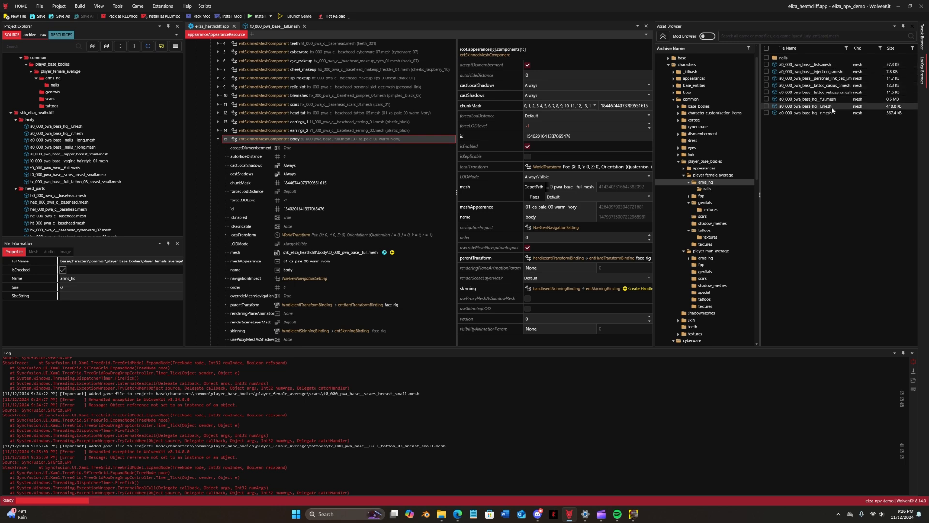
click(833, 72)
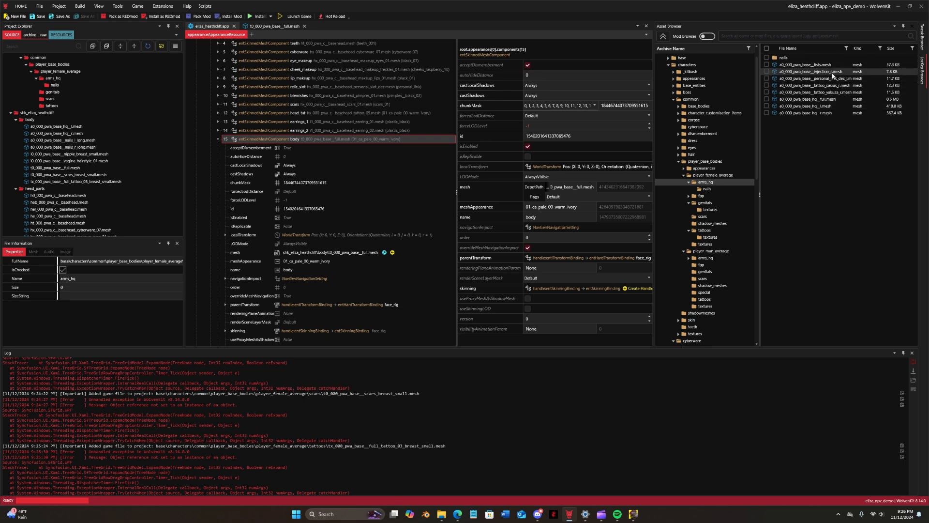
right_drag(61, 280, 137, 285)
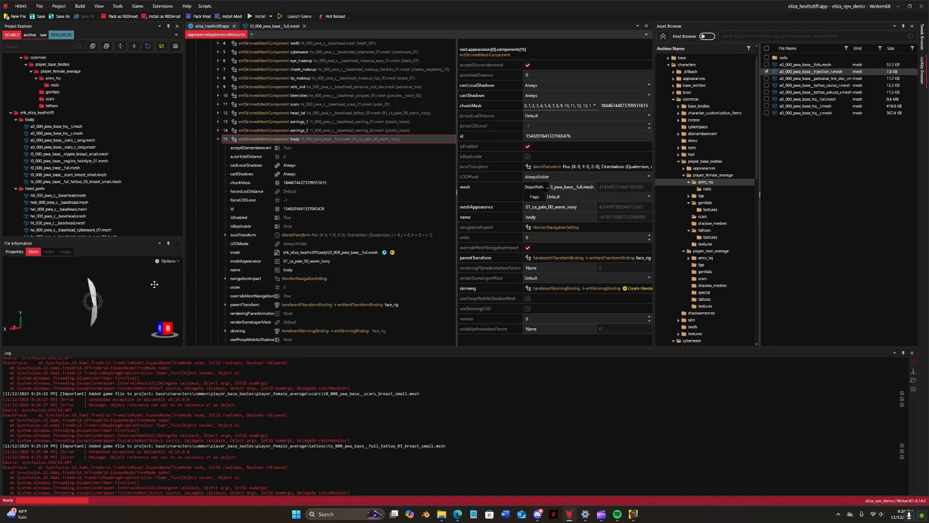
click(824, 79)
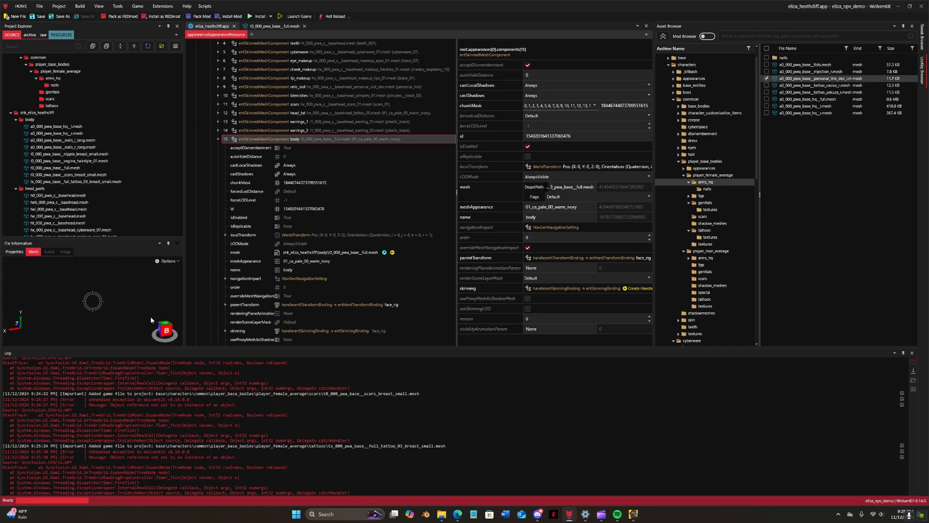
double_click(831, 79)
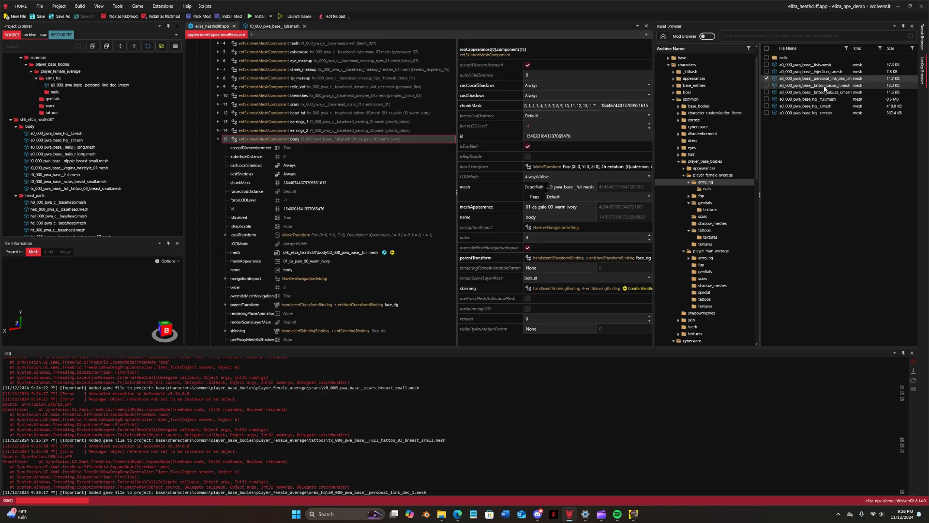
Step: Preview the two arm tattoo meshes and the full arms mesh in arms_hq, viewing the models from several angles
click(824, 87)
right_drag(65, 283, 66, 262)
drag(112, 287, 59, 280)
right_drag(59, 282, 107, 275)
click(829, 93)
scroll(108, 275, down, 4)
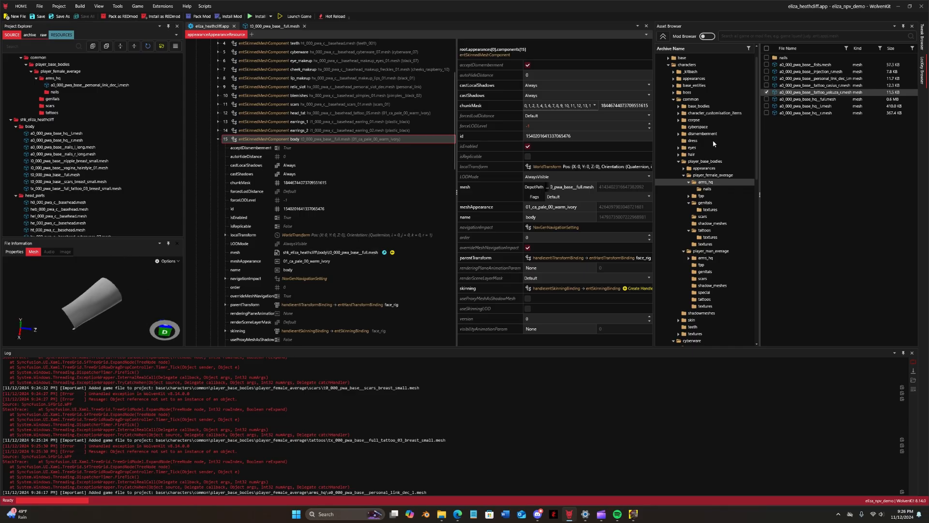
click(831, 100)
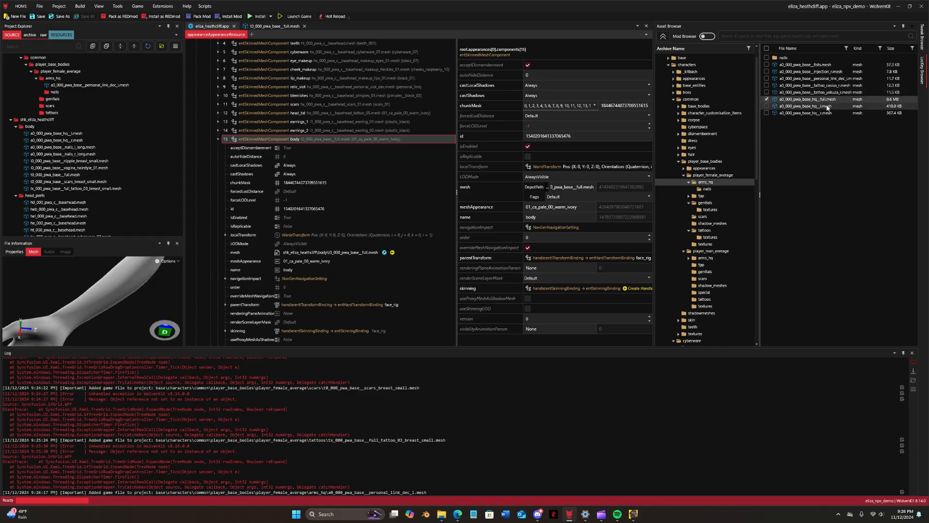
Step: Preview and add a0_000_pwa_base__fists.mesh, then move it and the personal link mesh into the project's body folder
click(806, 66)
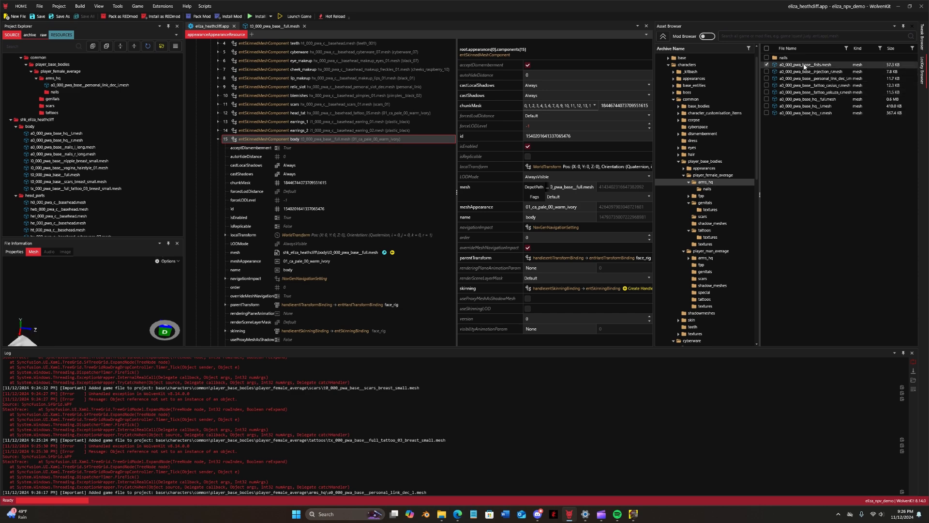
right_drag(141, 301, 94, 278)
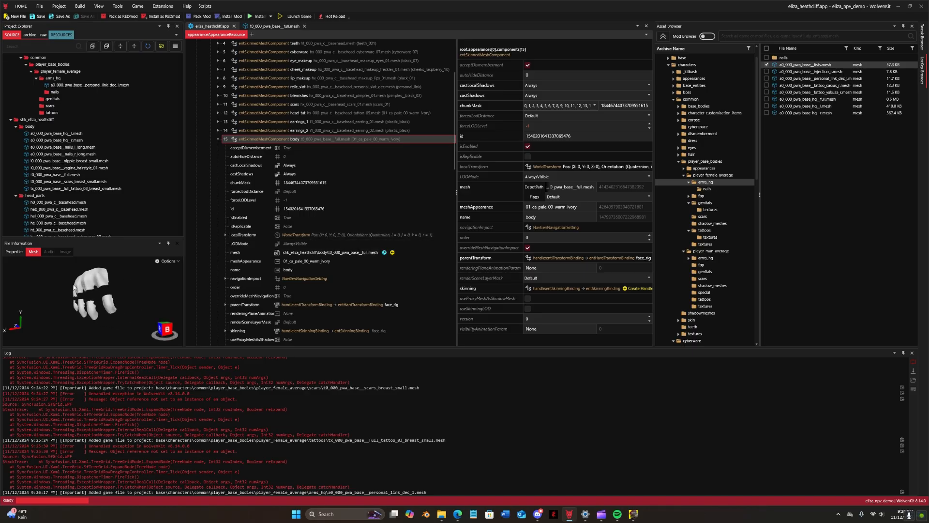
double_click(796, 68)
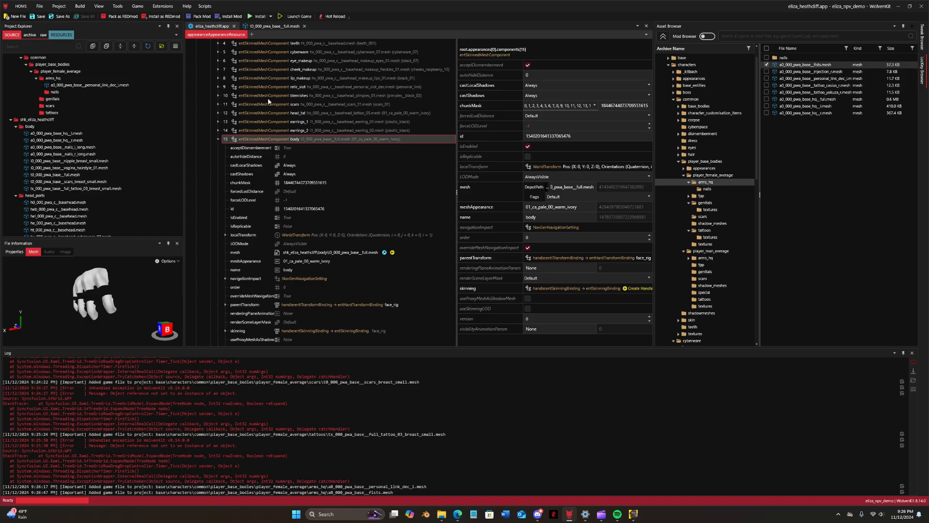
click(81, 87)
shift+click(85, 93)
drag(83, 88, 71, 135)
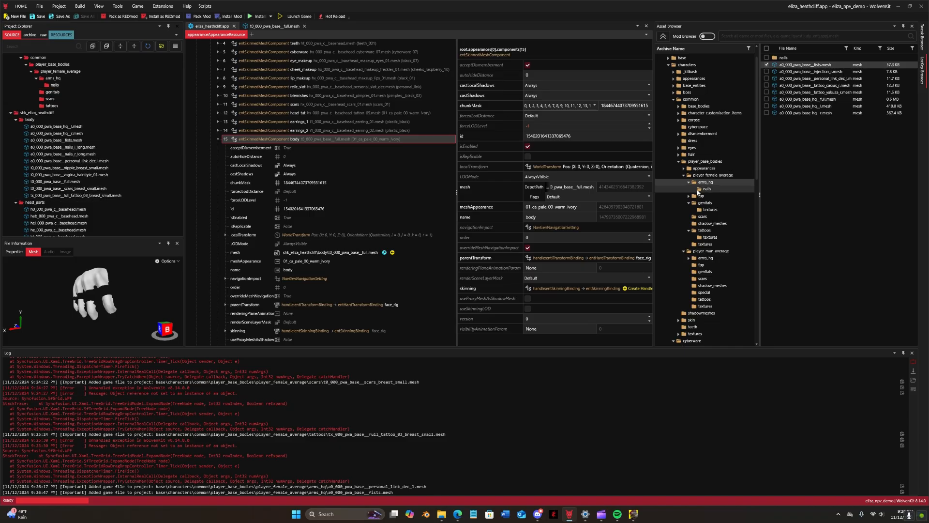
click(712, 175)
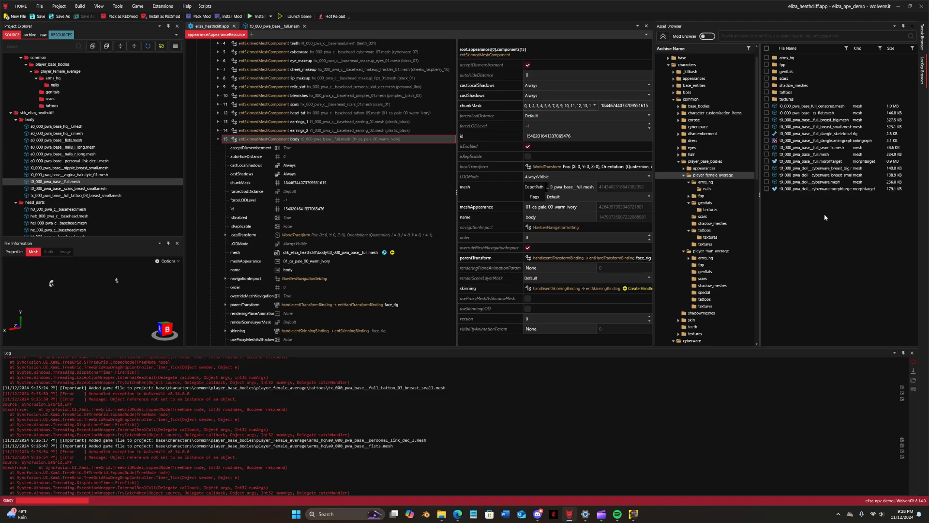
Step: Preview t0_000_pwa_base__full_seamfix.mesh, add it to the project and move it into the body folder
drag(84, 287, 91, 340)
click(165, 329)
scroll(137, 296, up, 4)
drag(136, 293, 133, 283)
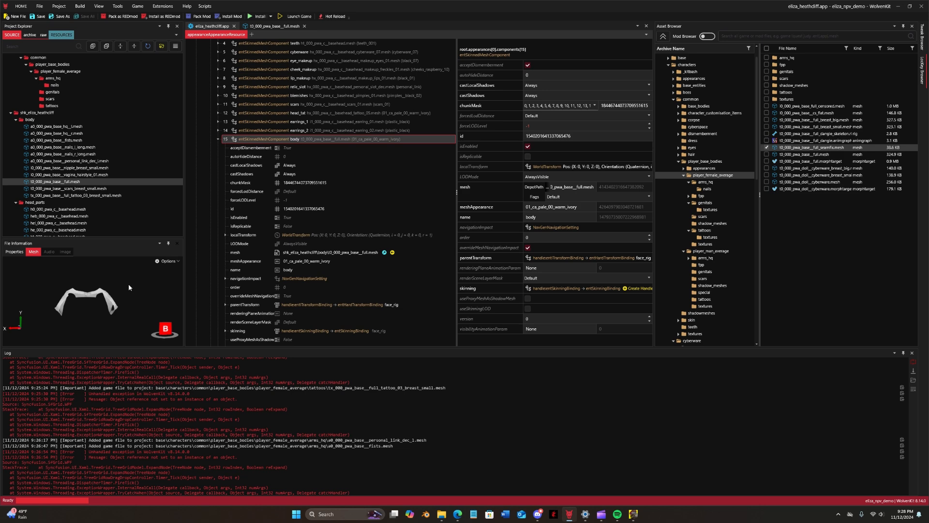
double_click(834, 149)
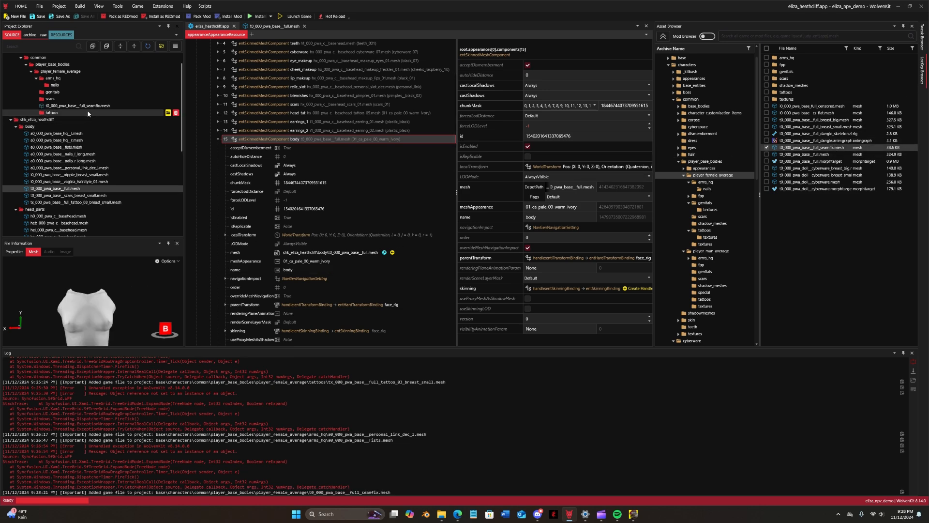
drag(83, 107, 79, 131)
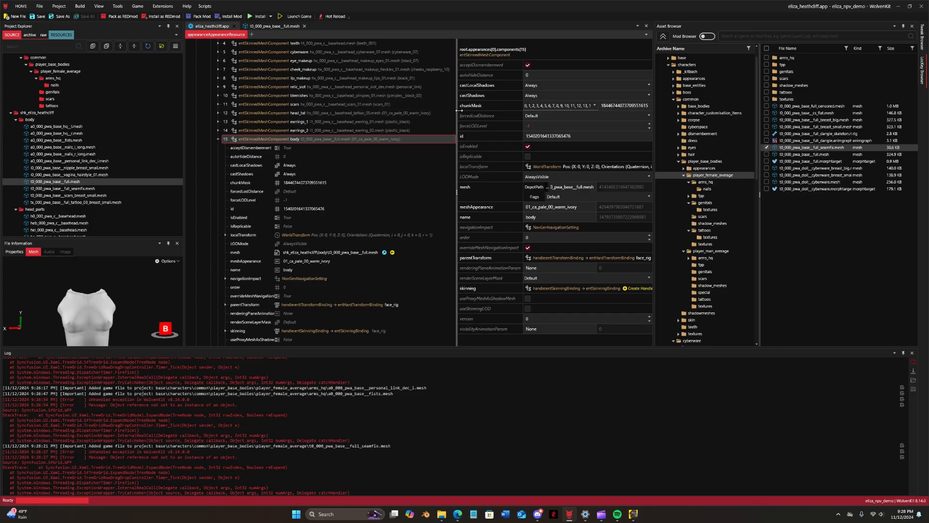
Step: Duplicate the body component and point the copy's mesh path to a0_000_pwa_base_hq__l.mesh in the project's body folder
drag(459, 113, 493, 113)
click(218, 139)
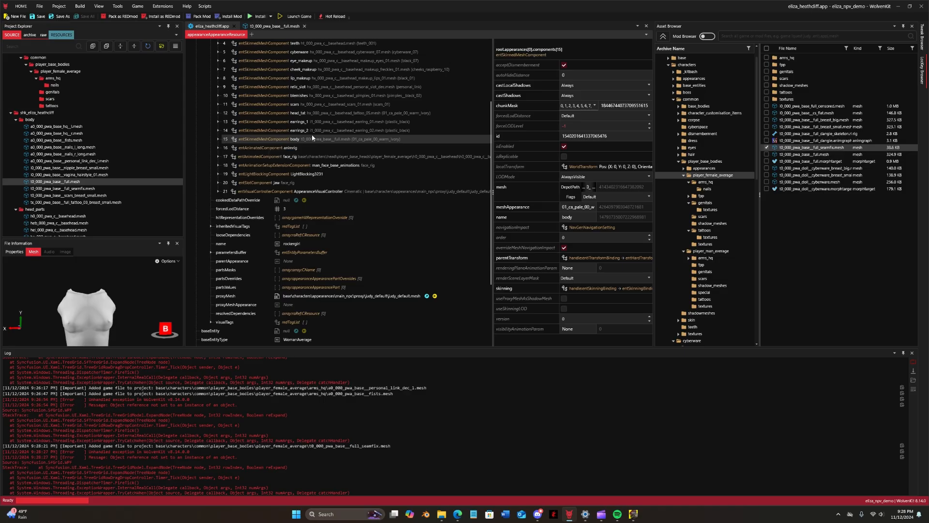
click(338, 140)
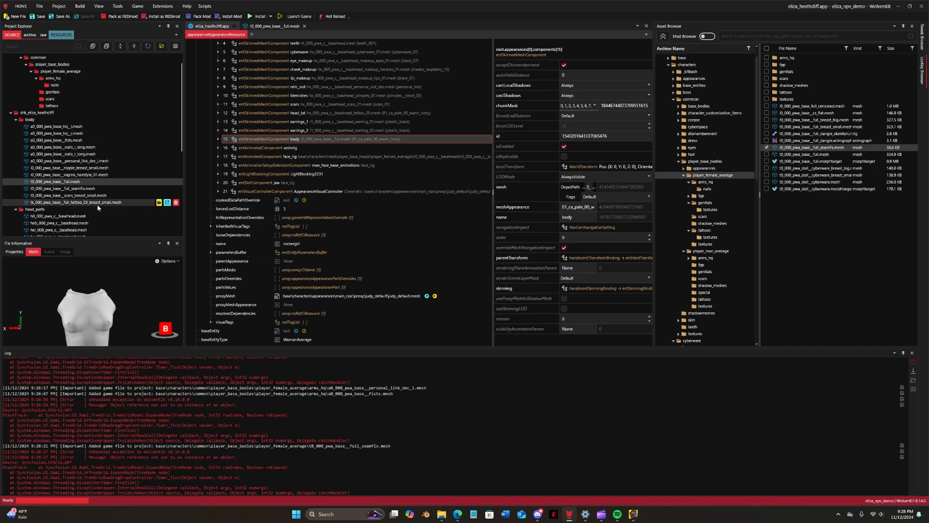
right_click(241, 141)
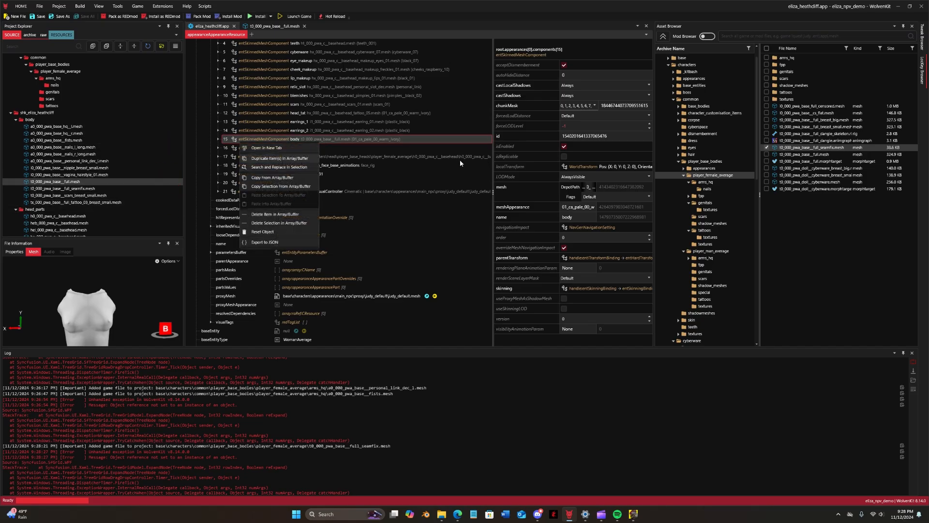
click(279, 158)
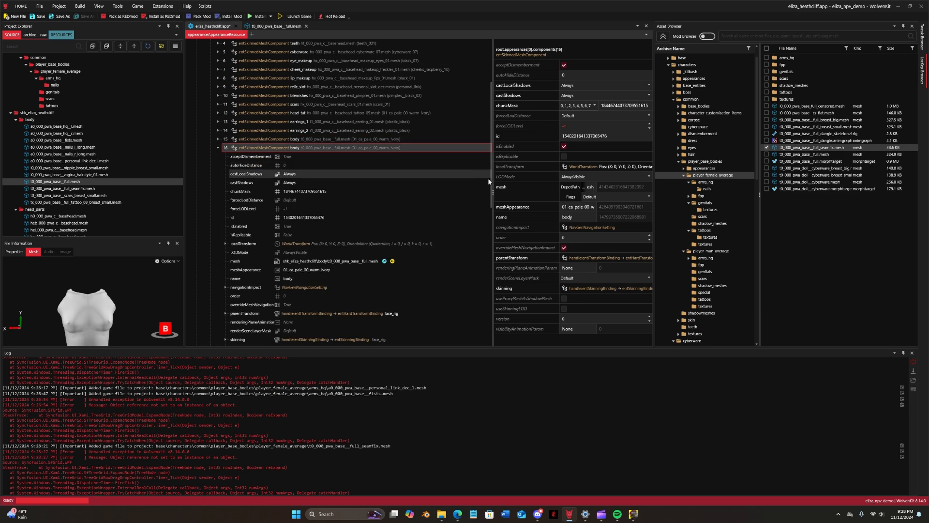
right_click(106, 127)
click(144, 210)
click(539, 190)
key(ctrl+a)
key(ctrl+v)
click(528, 208)
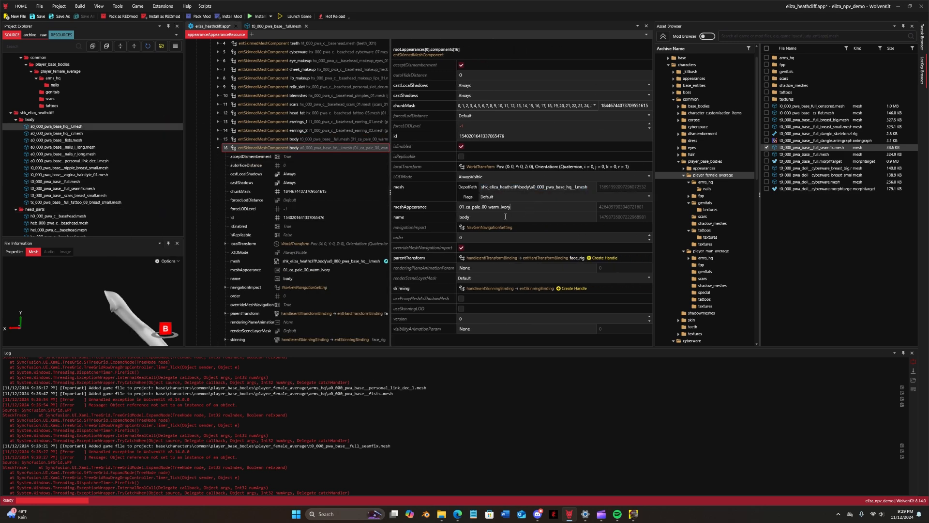
Step: Name the copied component left_arm and set its mesh appearance to 01_ca_pale_00_warm_ivory, copied from the left arm mesh's appearances
double_click(86, 127)
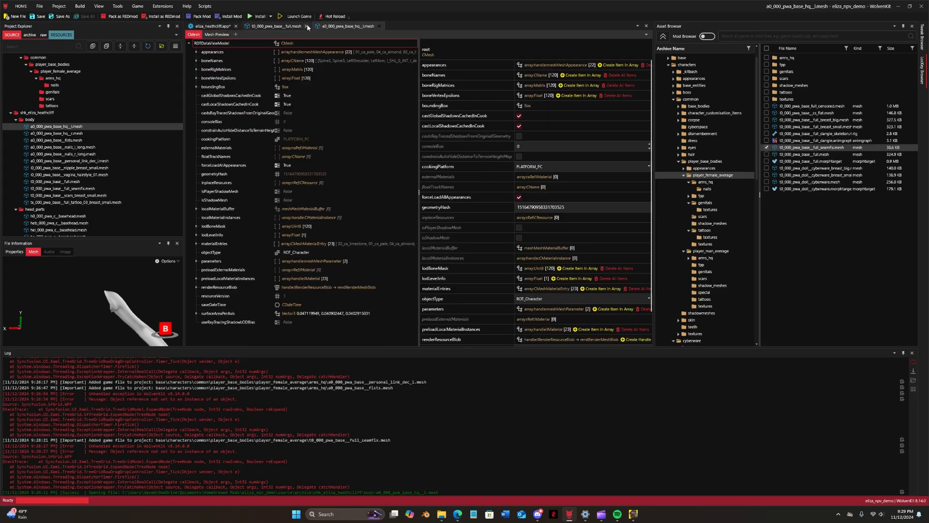
click(351, 182)
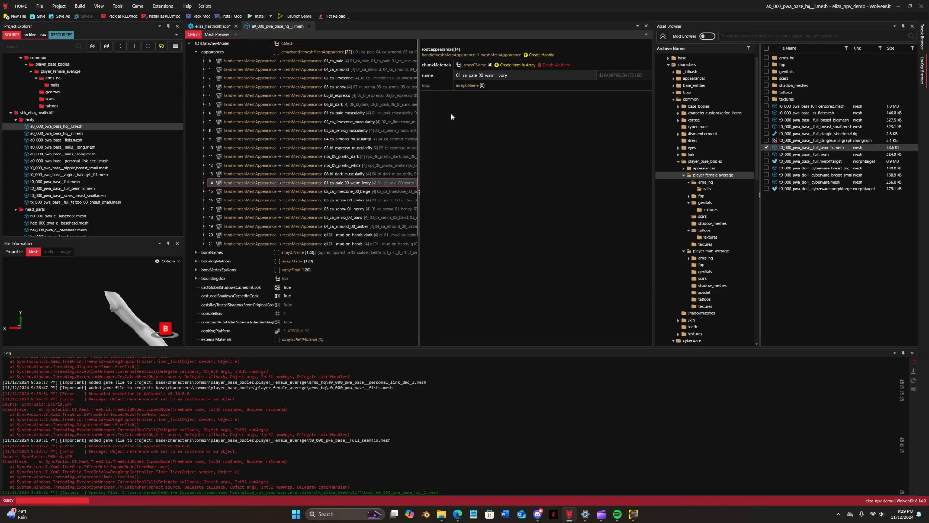
click(514, 77)
click(225, 27)
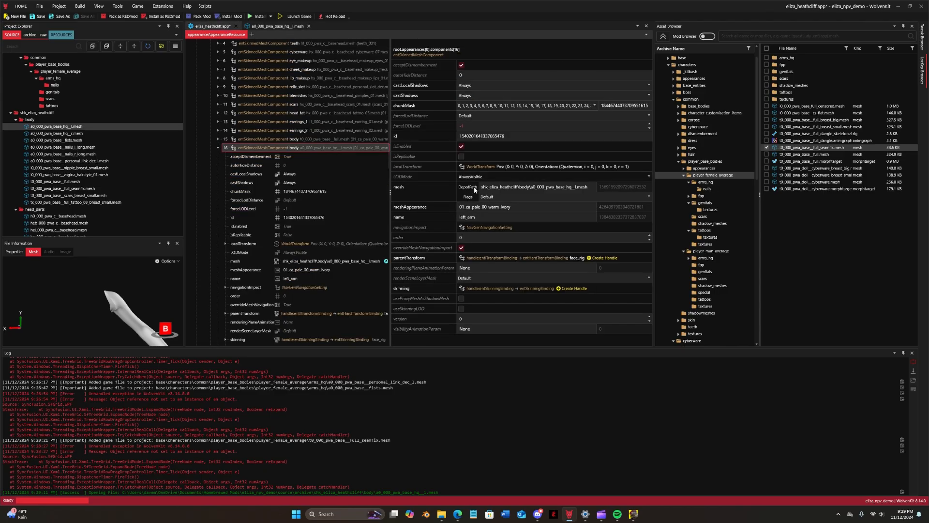
drag(520, 208, 415, 211)
key(ctrl+v)
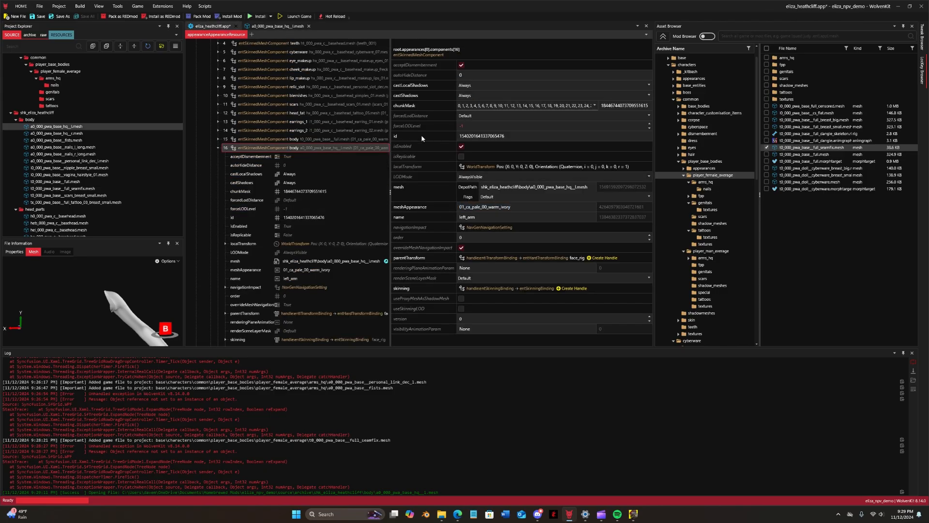
Step: Duplicate the left_arm component, name the copy right_arm and set its mesh path to a0_000_pwa_base_hq__r.mesh
right_click(308, 150)
click(289, 172)
drag(486, 217, 344, 214)
text(right_arm)
right_click(85, 134)
click(112, 162)
drag(592, 187, 483, 186)
key(ctrl+v)
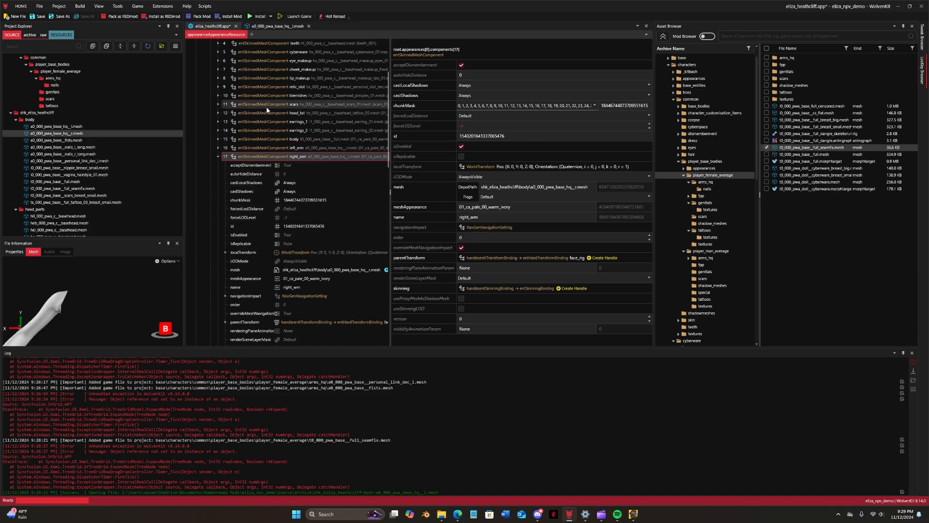
Step: Duplicate the right_arm component and name the copy mysterious_fists
right_click(299, 157)
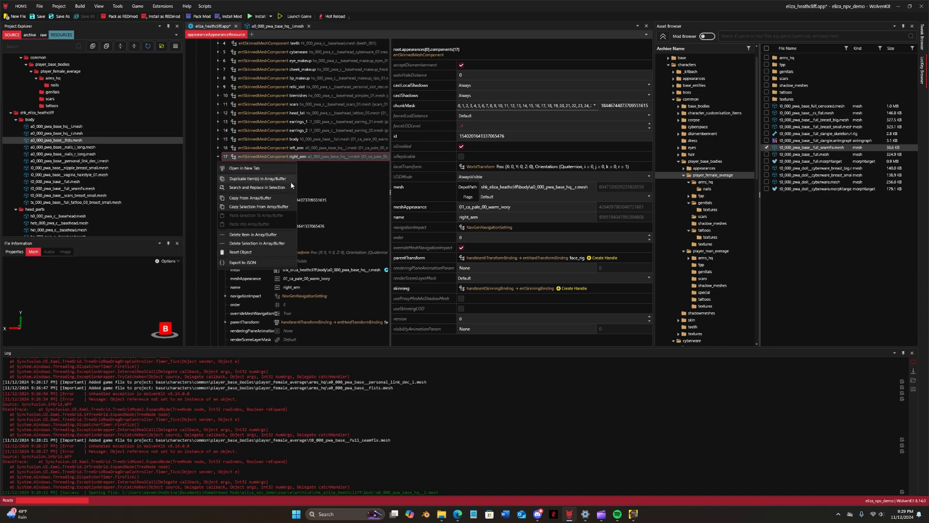
click(258, 179)
drag(486, 218, 347, 221)
text(fis)
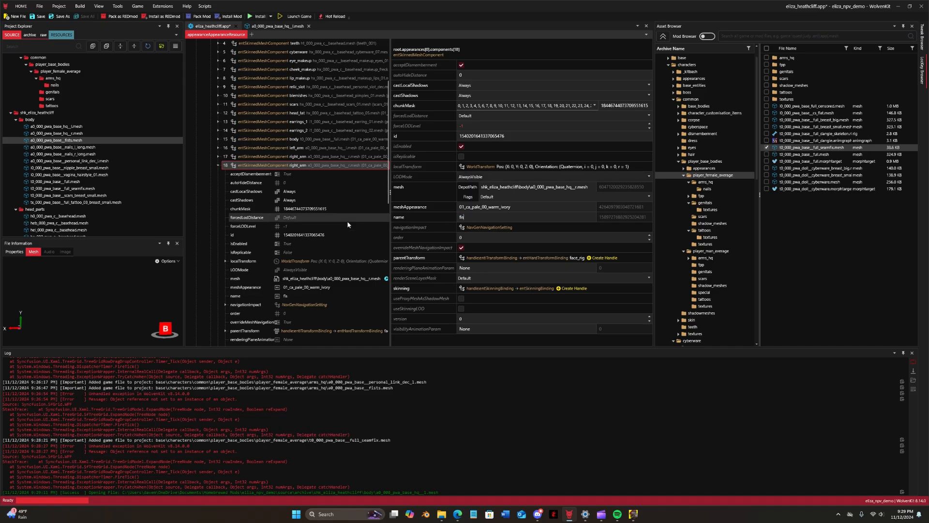
key(BackSpace)
key(BackSpace)
key(BackSpace)
text(mysterious_fists)
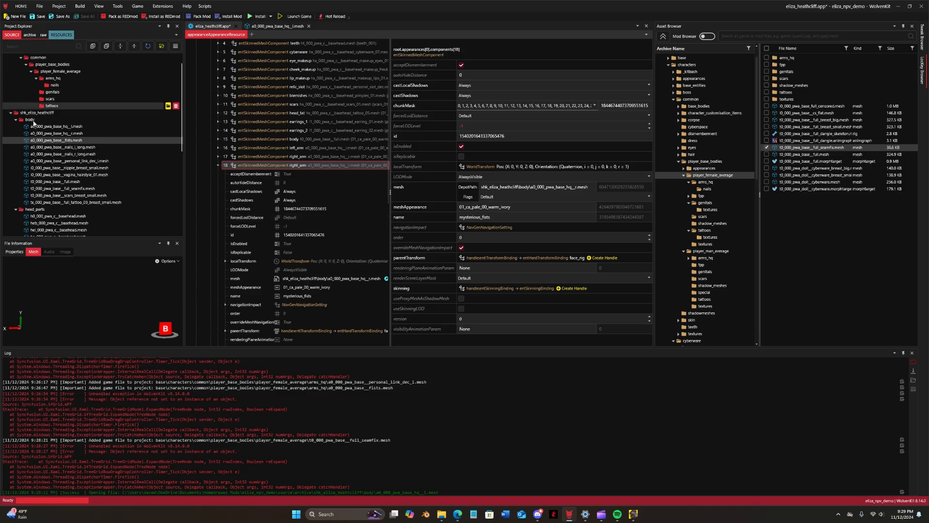
Step: Open a0_000_pwa_base__fists.mesh and copy the chunk material name a0_000_pwa_base__fists_mat from its default appearance
double_click(57, 140)
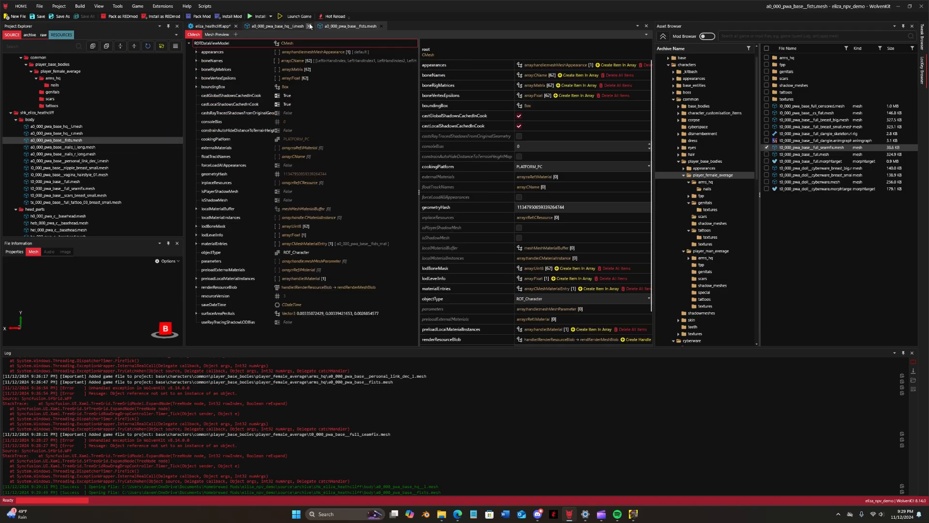
click(308, 26)
click(196, 52)
click(203, 61)
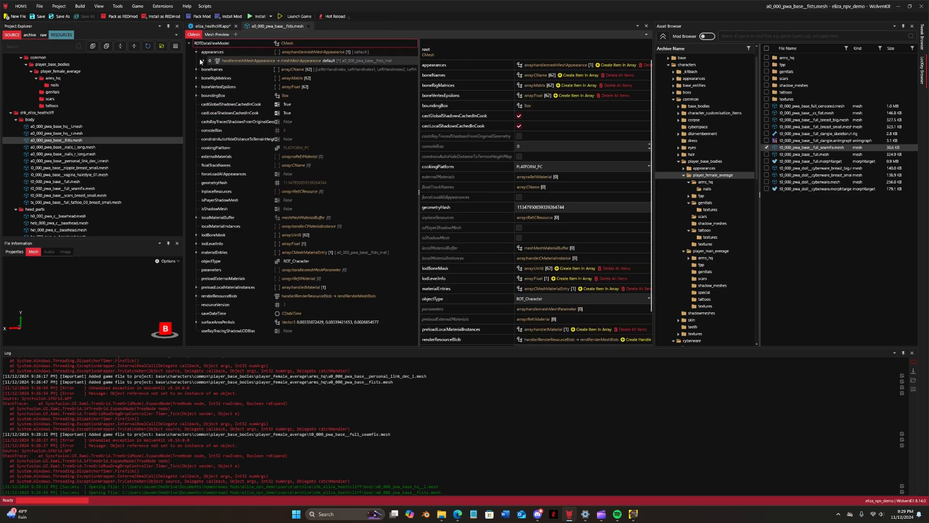
click(214, 69)
click(213, 69)
click(282, 77)
drag(509, 66, 452, 78)
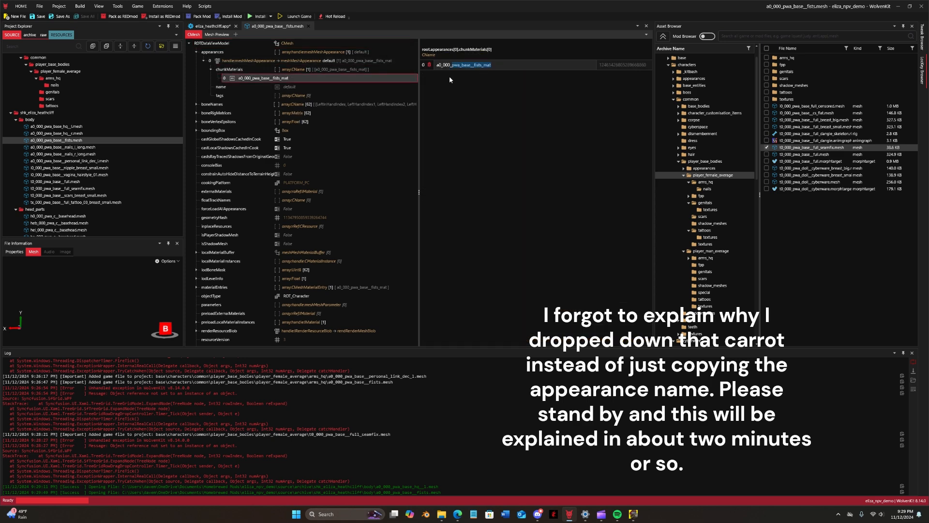
Step: Set the mysterious_fists component's mesh appearance to a0_000_pwa_base__fists_mat and its mesh path to a0_000_pwa_base__fists.mesh
click(215, 26)
drag(515, 209, 454, 207)
key(ctrl+v)
right_click(89, 141)
click(149, 227)
triple_click(515, 188)
key(ctrl+v)
Step: Duplicate the mysterious_fists component and set the copy's mesh path to a0_000_pwa_base__nails_l_long.mesh
click(218, 165)
right_click(300, 167)
click(281, 189)
right_click(77, 148)
click(129, 229)
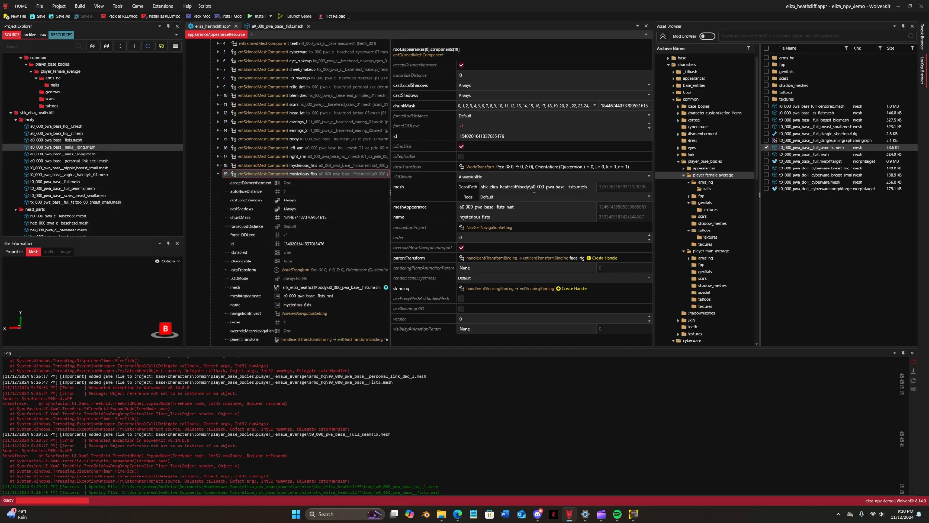
triple_click(533, 189)
key(ctrl+v)
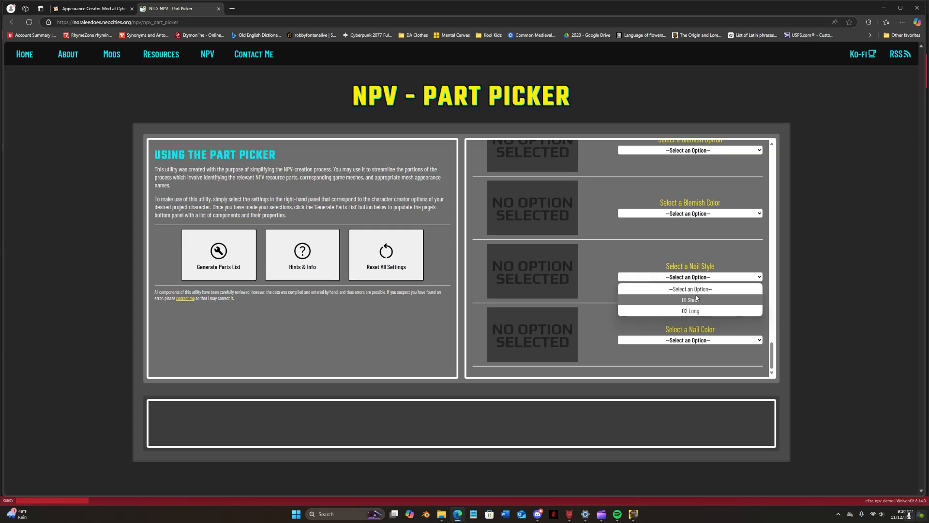
Step: In the browser's NPV Part Picker, choose nail style 02 Long and color 22 Ragged Black, generate the parts list and copy the nail appearance name
click(691, 300)
click(696, 340)
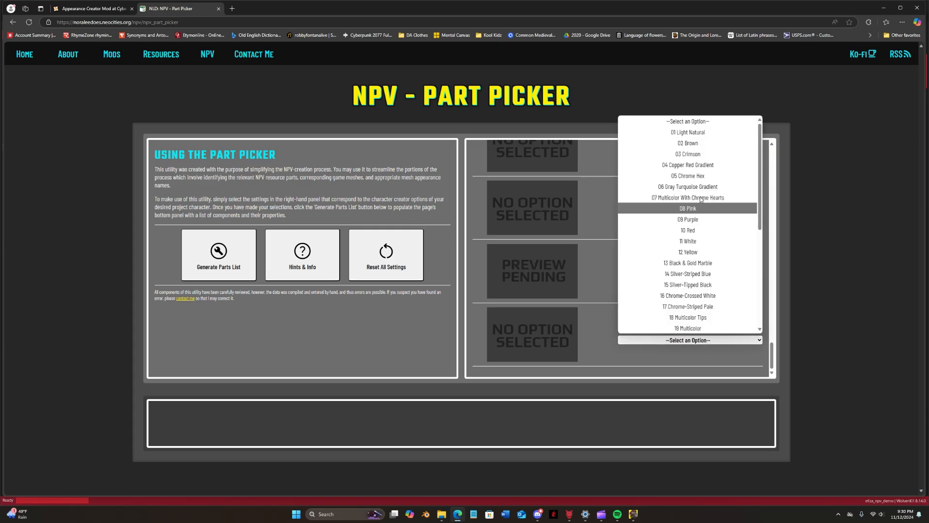
scroll(688, 297, down, 5)
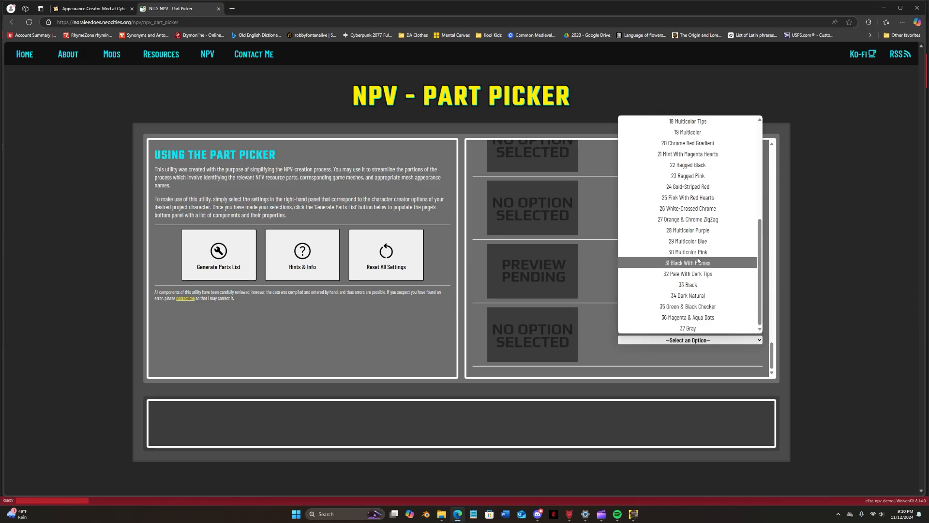
click(688, 165)
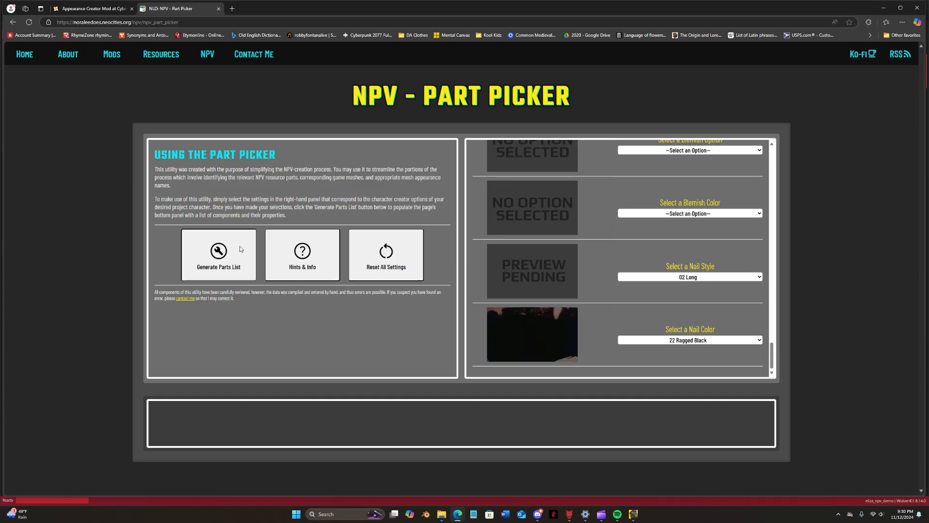
click(240, 245)
scroll(425, 341, down, 3)
drag(360, 444, 277, 447)
key(ctrl+c)
Step: Back in WolvenKit, set the left nail component's mesh appearance to 01_ragged_black__multilayer and name it nails_left
key(alt+Tab)
key(super)
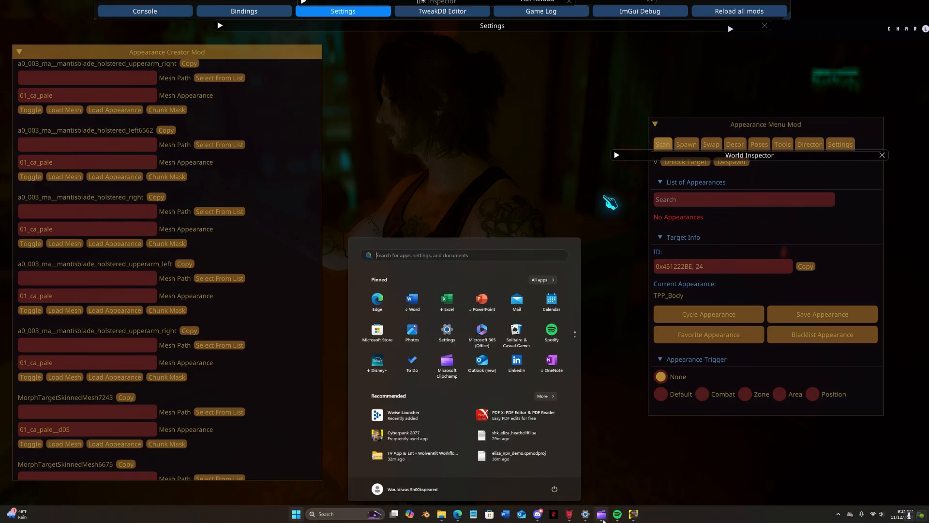
key(alt+Tab)
key(super)
key(super)
key(ctrl+v)
mouse_move(518, 207)
mouse_down()
mouse_move(455, 207)
mouse_move(417, 225)
mouse_up()
right_click(77, 147)
click(324, 202)
text(nails_left)
Step: Duplicate the nails_left component, name the copy nails_right and set its mesh path to a0_000_pwa_base__nails_r_long.mesh
click(218, 174)
right_click(320, 176)
click(278, 196)
click(162, 154)
drag(478, 217, 470, 220)
text(right)
drag(595, 188, 455, 187)
text(shk_eliza_heathcliff\body\a0_000_pwa_base__nails_r_long.mesh)
Step: Duplicate the nails_right component and set the copy's mesh path to a0_000_pwa_base__personal_link_dec_l.mesh
right_click(298, 183)
click(274, 202)
triple_click(538, 188)
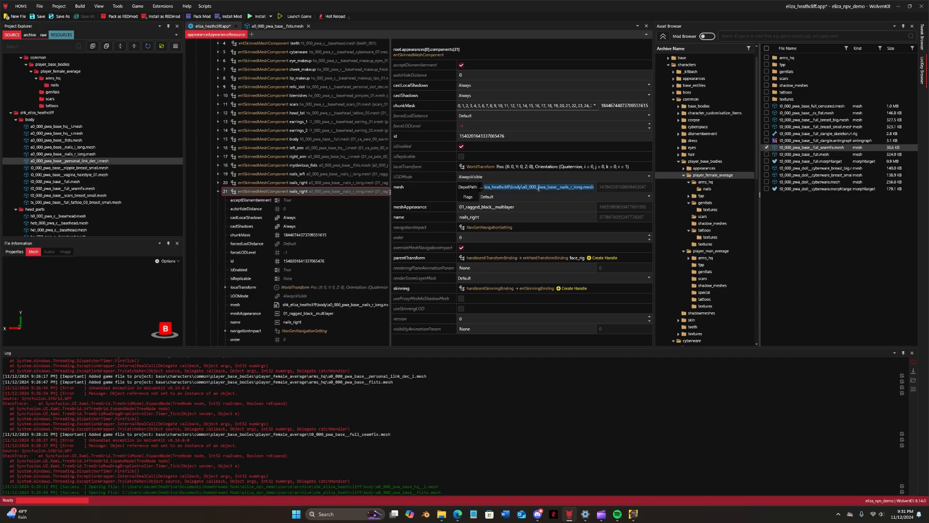
text(shk_eliza_heathcliff\body\a0_000_pwa_base__personal_link_dec_l.mesh)
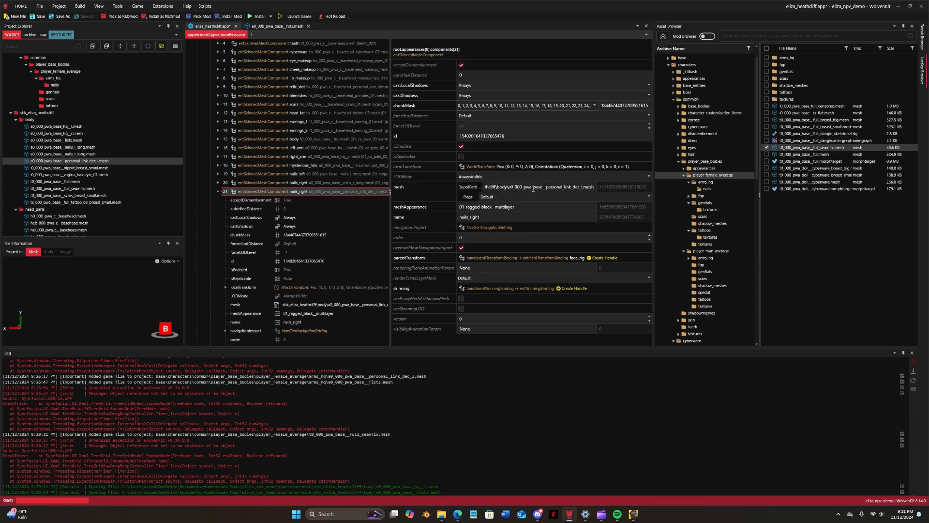
Step: Open the personal link mesh and examine the chunk material of the default appearance in the fists mesh
double_click(106, 163)
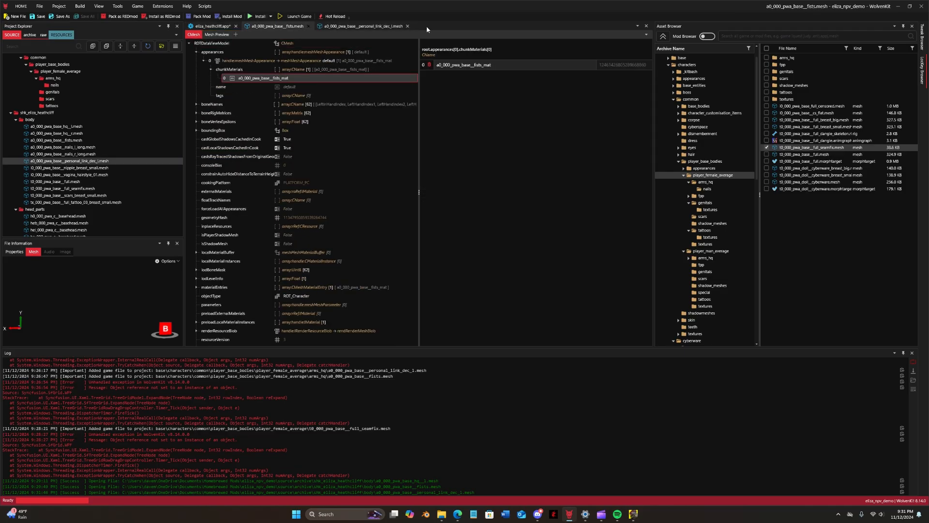
click(269, 28)
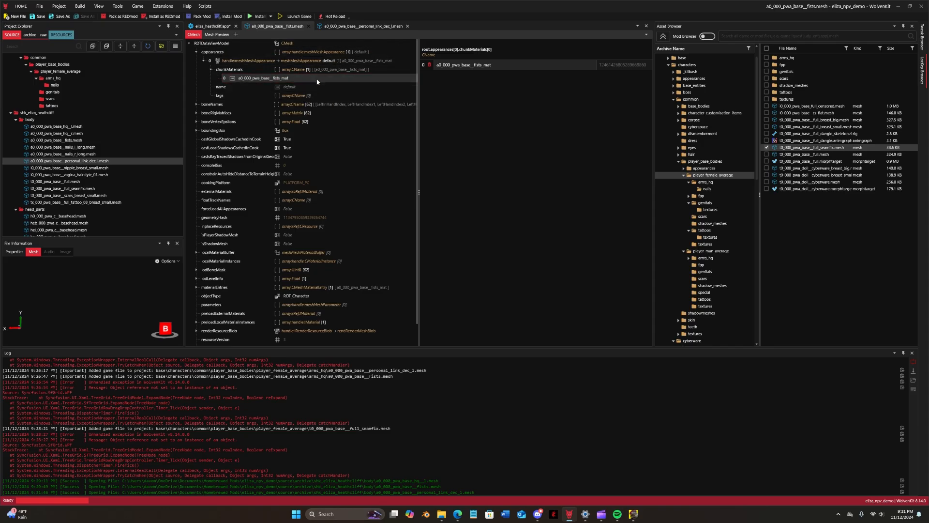
click(363, 26)
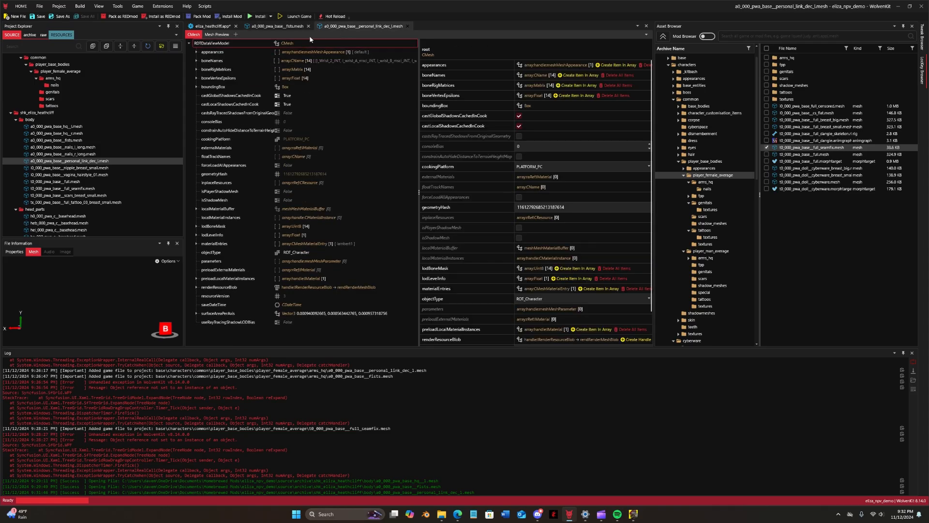
click(275, 28)
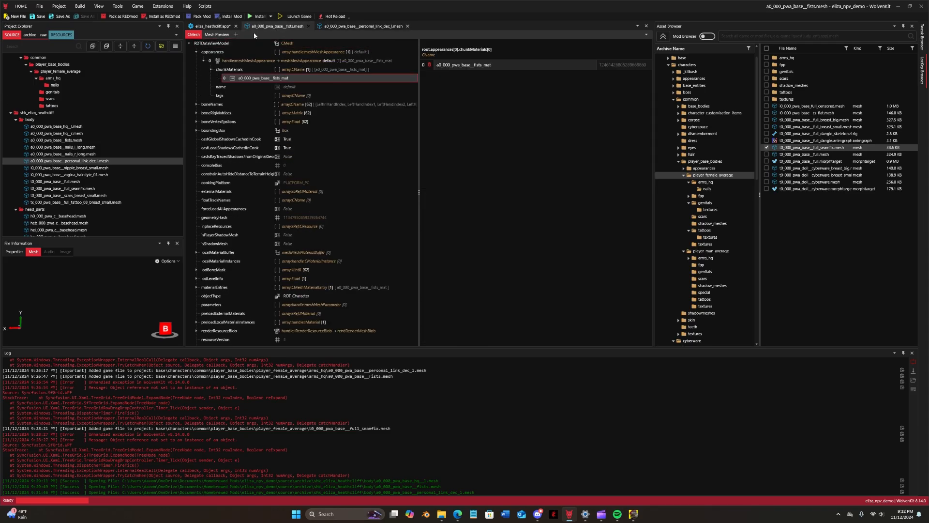
click(207, 60)
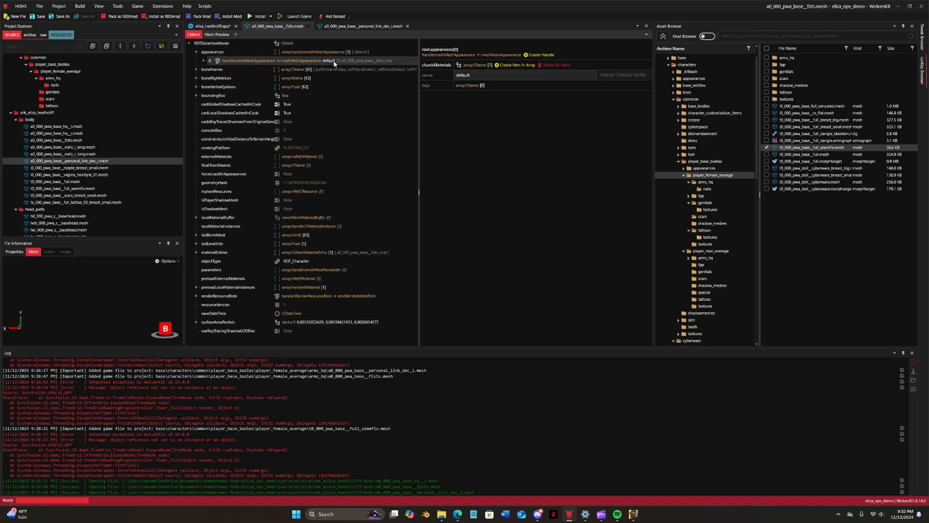
click(204, 60)
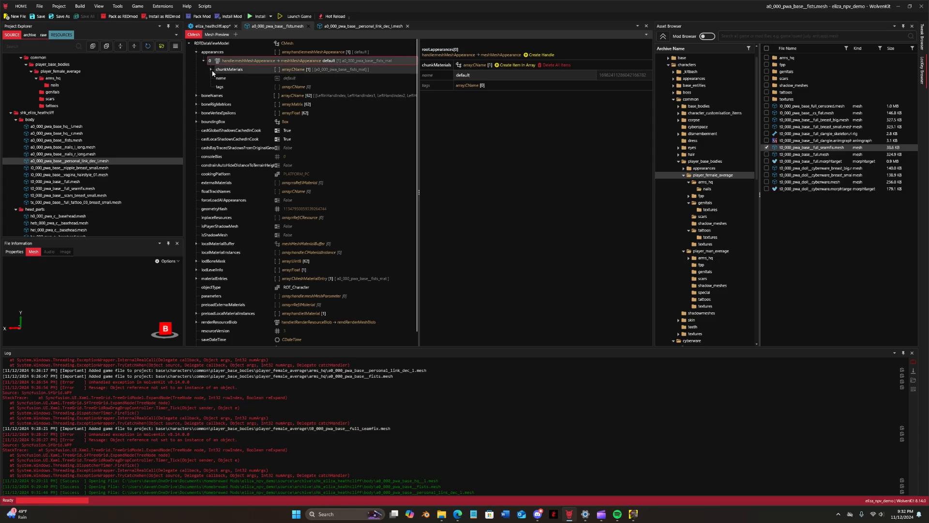
click(211, 69)
click(252, 78)
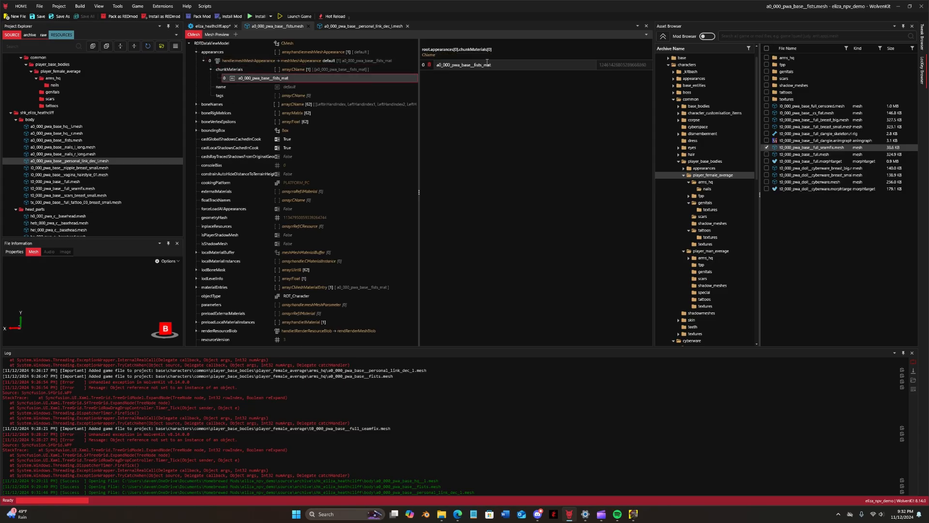
Step: Examine the chunk material of the default appearance in a0_000_pwa_base__personal_link_dec_l.mesh
click(373, 28)
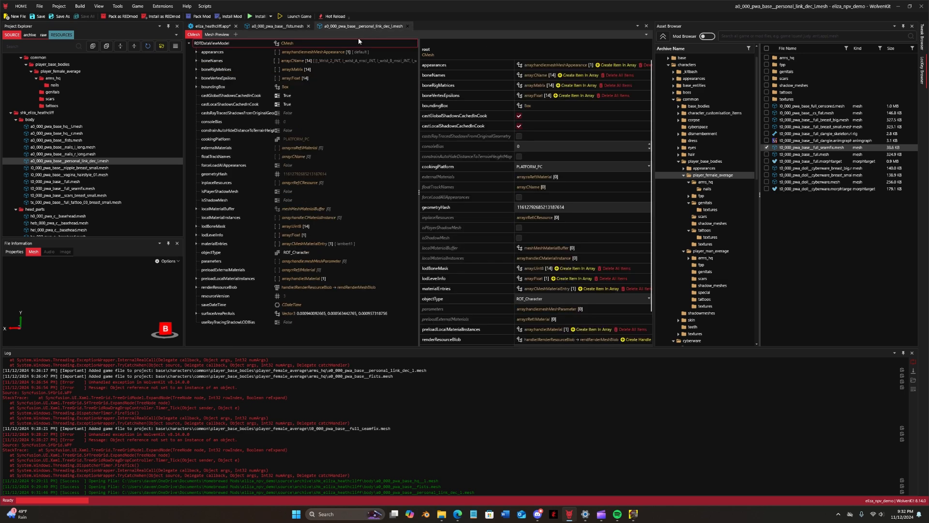
click(197, 52)
click(279, 28)
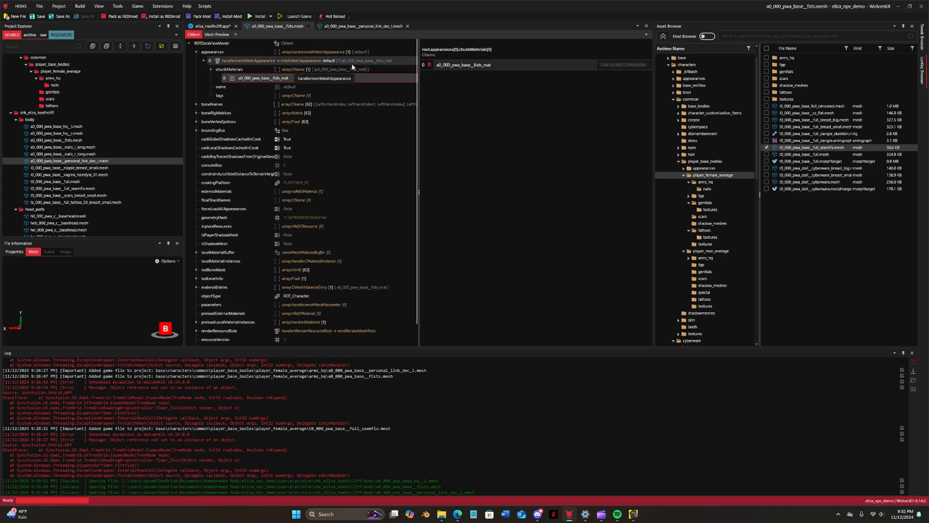
click(355, 27)
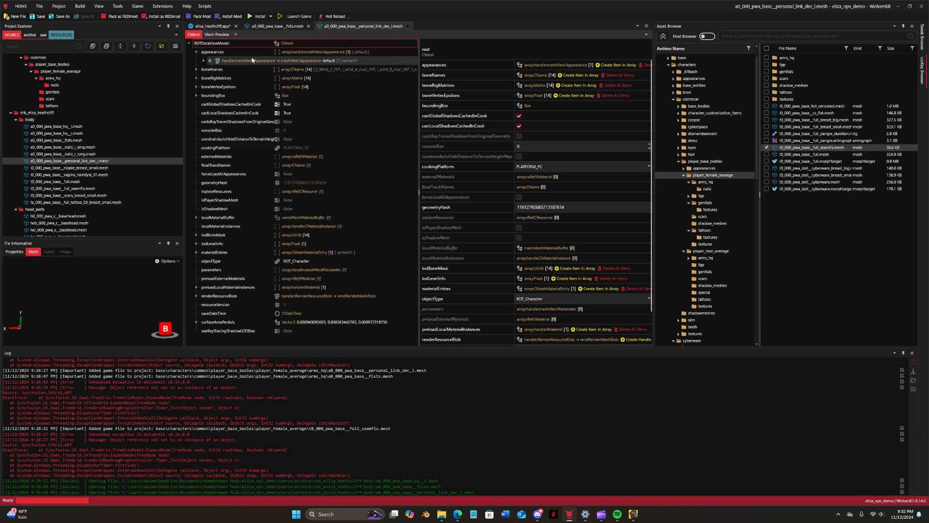
click(204, 61)
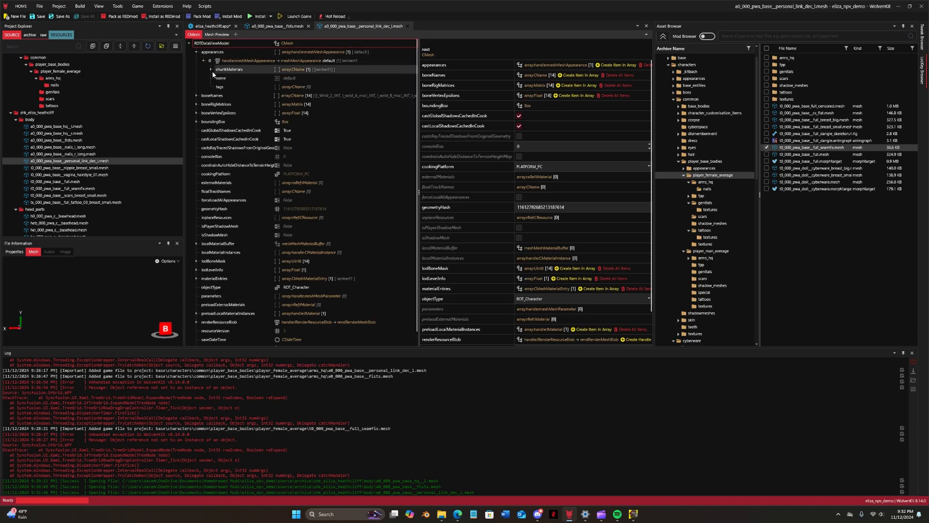
click(211, 69)
click(275, 77)
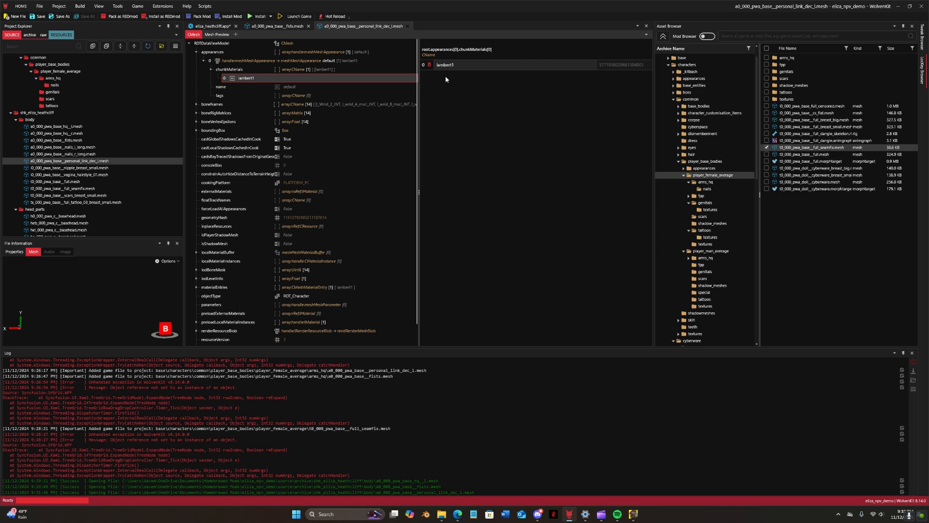
Step: In the .app file, set the personal link component's mesh appearance to lambert1 and name it personal_link
click(225, 26)
drag(516, 207, 394, 216)
text(lambert1)
drag(459, 217, 497, 213)
text(personal_link)
Step: Duplicate the personal_link component and set the copy's mesh path to shk_eliza_heathcliff\body\i0_000_pwa_base__nipple_breast_small.mesh
right_click(221, 193)
click(283, 209)
right_click(108, 169)
click(145, 250)
click(523, 187)
key(ctrl+a)
text(shk_eliza_heathcliff\body\i0_000_pwa_base__nipple_breast_small.mesh)
Step: Open i0_000_pwa_base__nipple_breast_small.mesh, close the two other mesh files, and examine its list of appearances
double_click(97, 168)
click(308, 26)
click(335, 26)
click(196, 52)
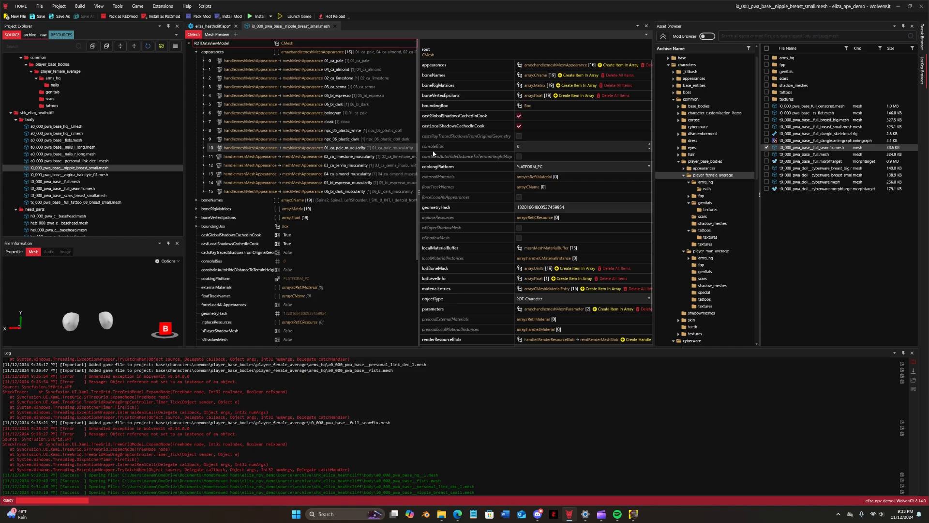
Step: Add i0_000_pwa_base__nipple.mesh from the base game's player_female_average genitals folder to the project
double_click(787, 72)
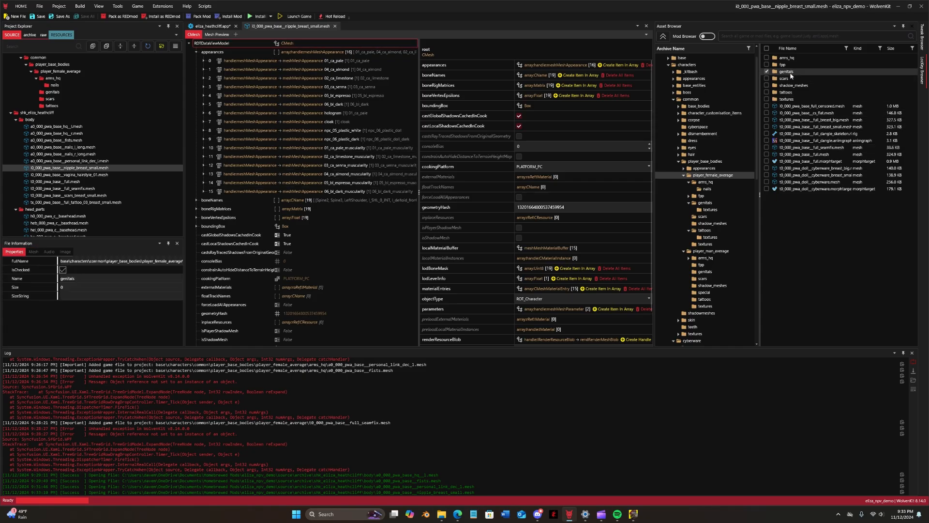
click(825, 85)
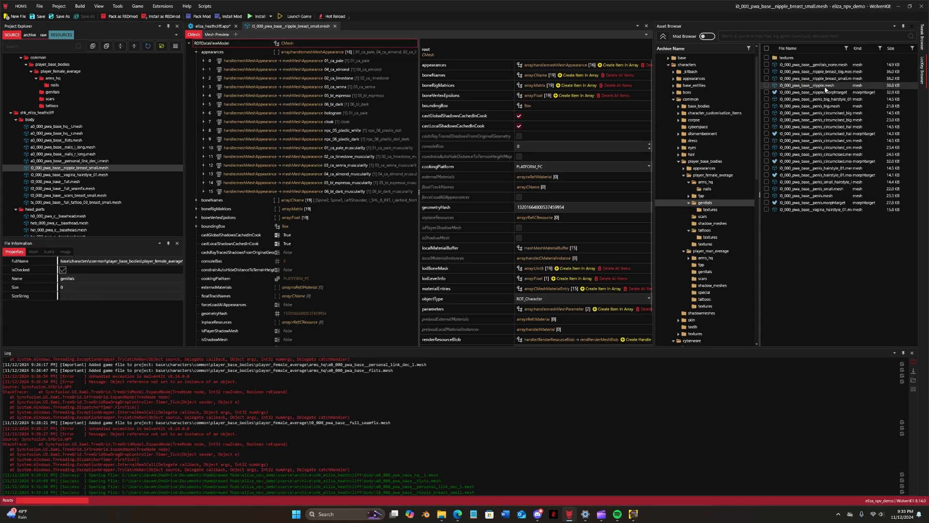
drag(202, 279, 115, 281)
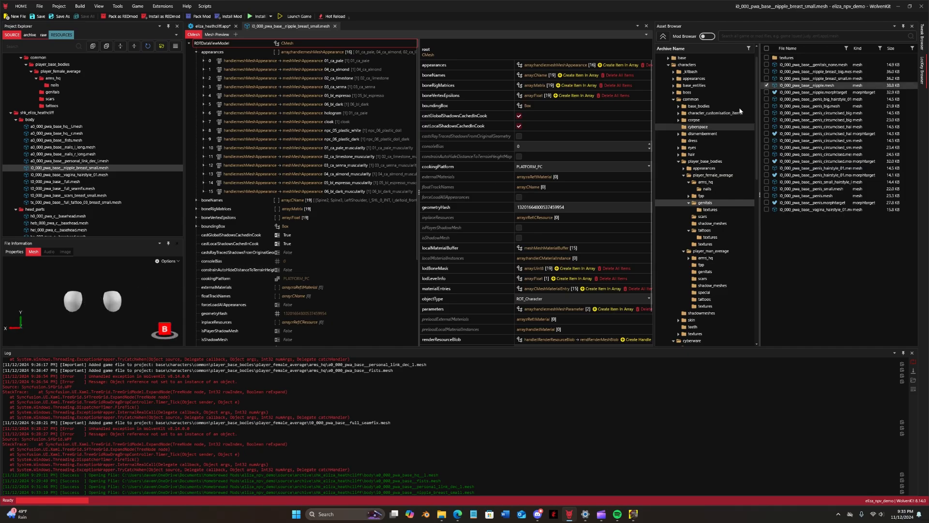
double_click(831, 85)
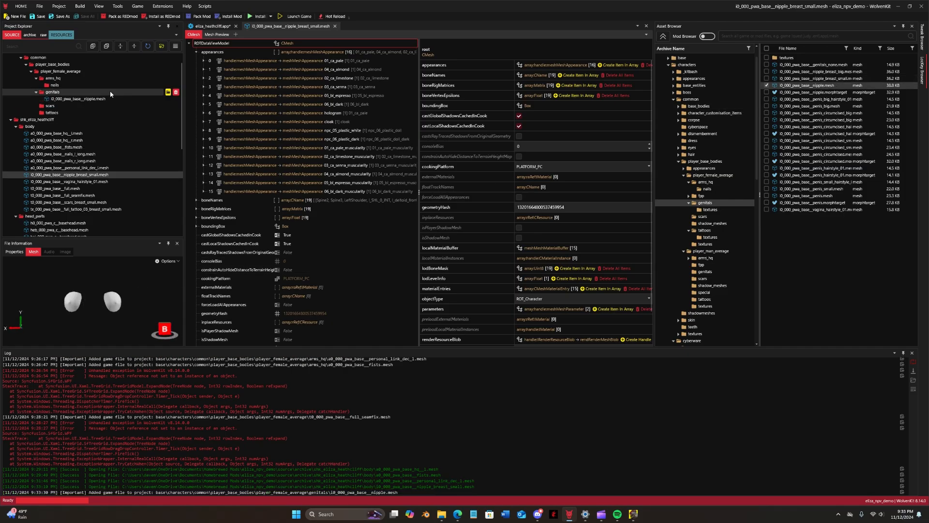
Step: Move i0_000_pwa_base__nipple_breast_small.mesh into the project's base genitals folder and export it with the default mesh settings
scroll(111, 94, up, 1)
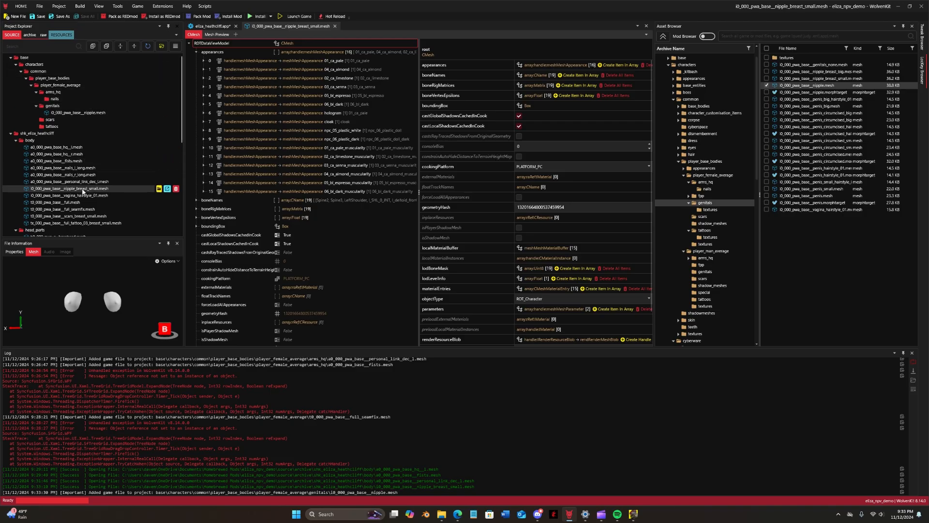
drag(93, 188, 84, 108)
click(115, 9)
click(101, 56)
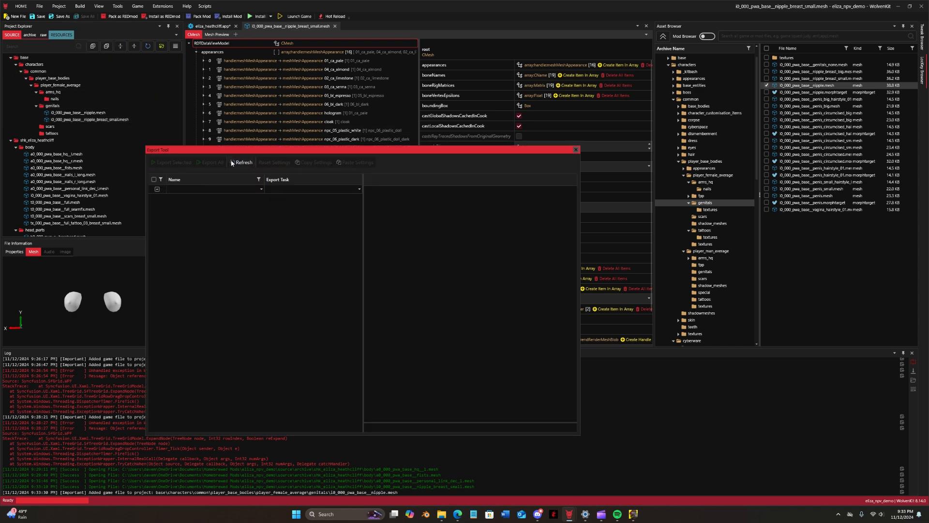
scroll(245, 198, down, 1)
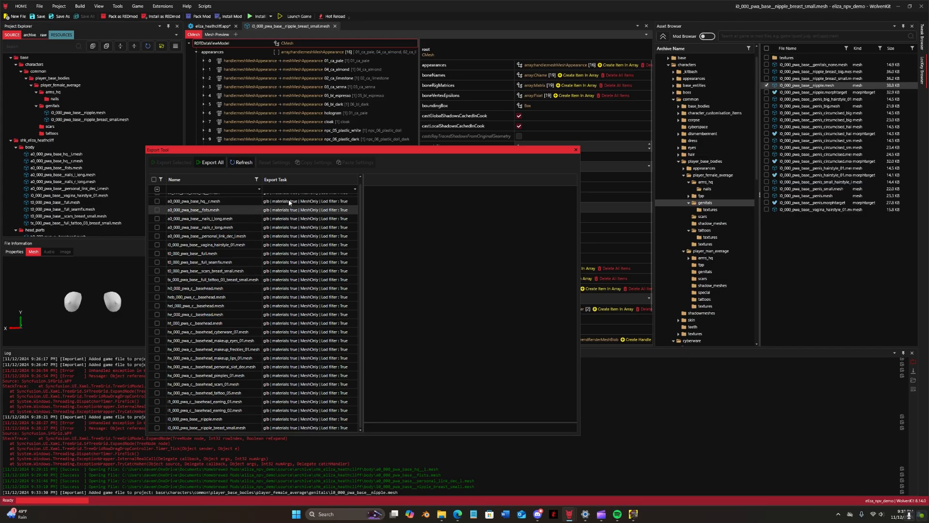
click(205, 428)
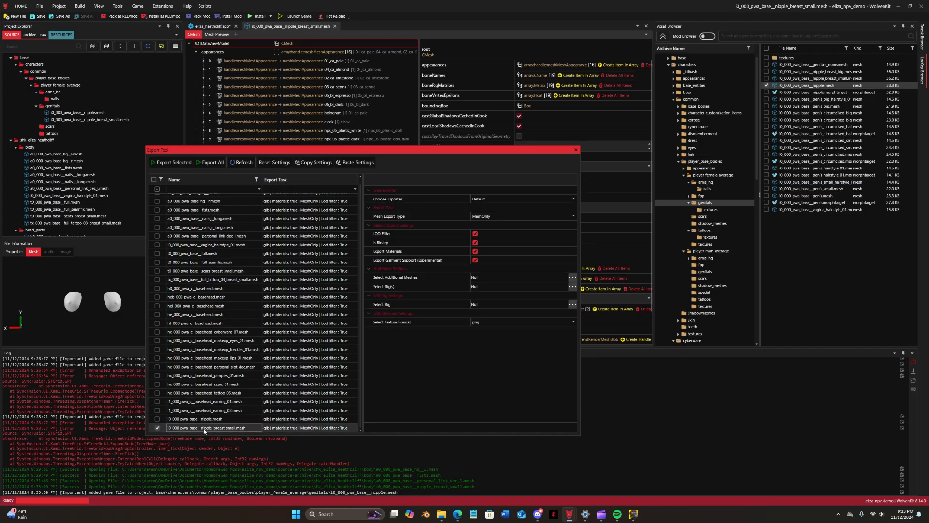
click(177, 162)
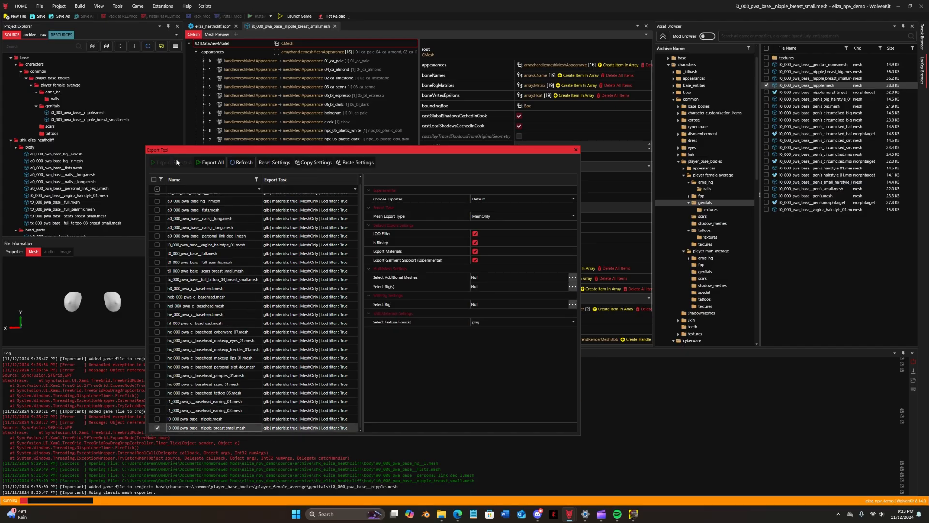
drag(194, 151, 282, 137)
Step: Rename the exported GLB in the raw genitals folder to i0_000_pwa_base__nipple.glb, matching the base game mesh
right_click(15, 113)
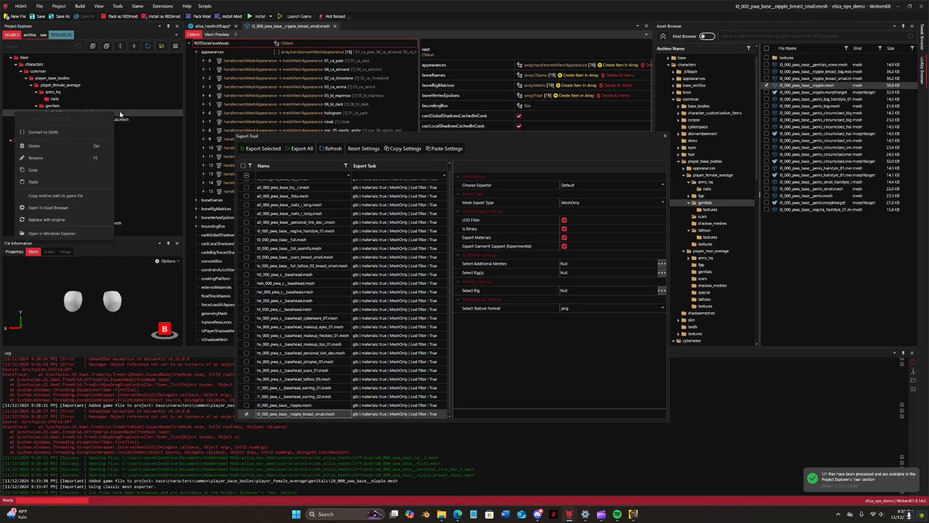
click(83, 157)
click(624, 266)
scroll(180, 100, down, 10)
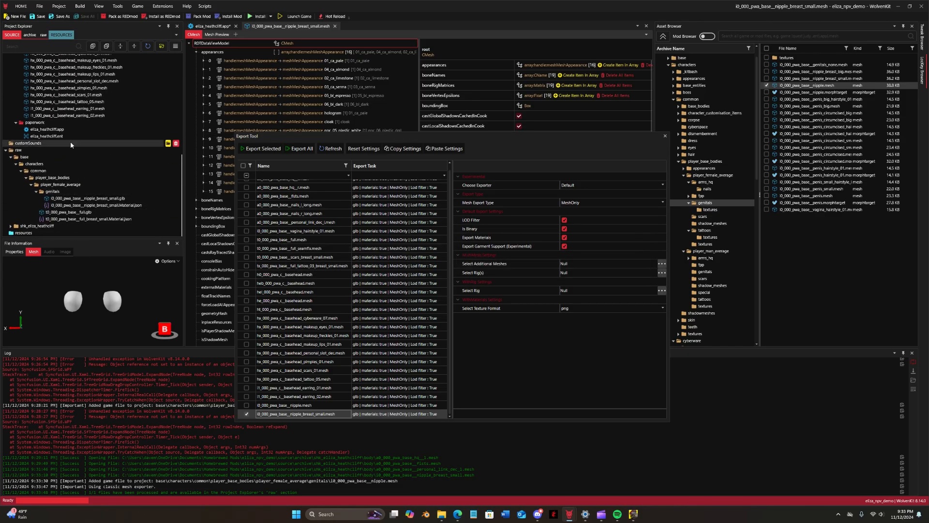
click(102, 199)
right_click(102, 199)
click(121, 246)
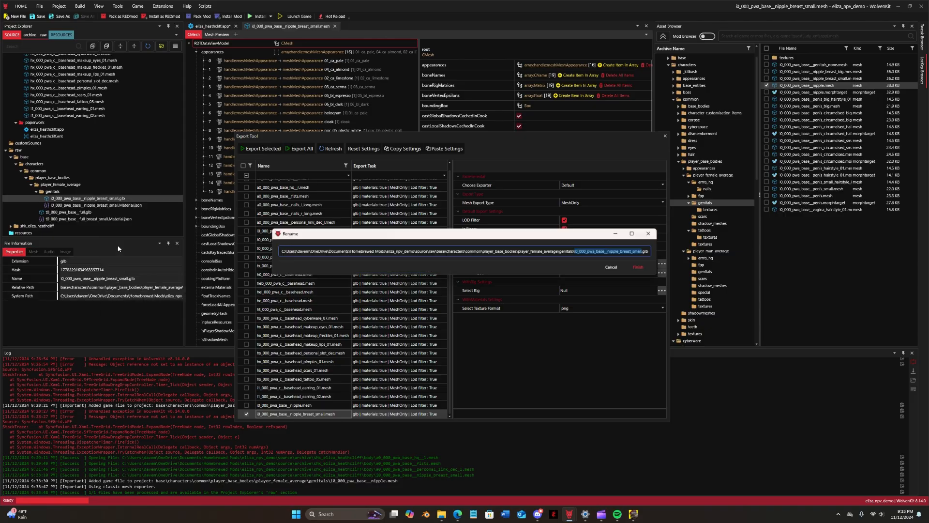
click(615, 267)
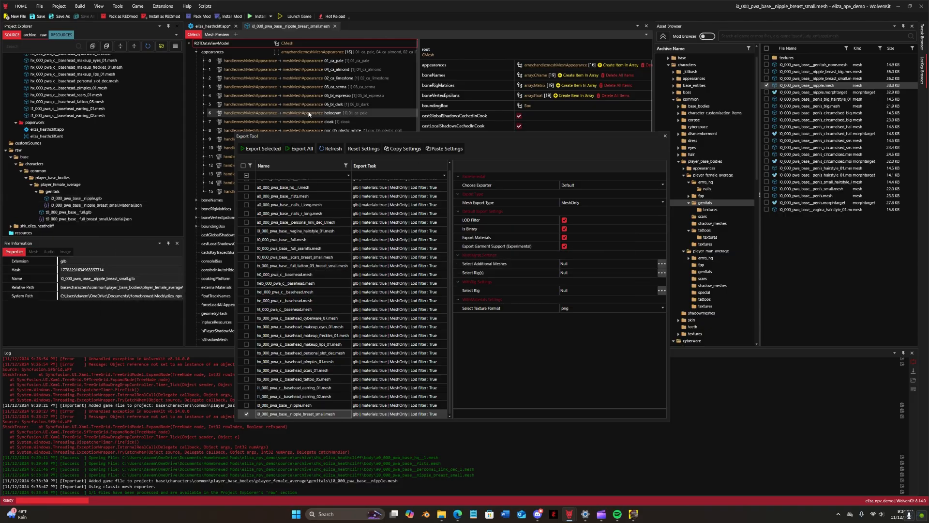
Step: Import i0_000_pwa_base__nipple.glb onto the existing project mesh with the default import settings
click(118, 6)
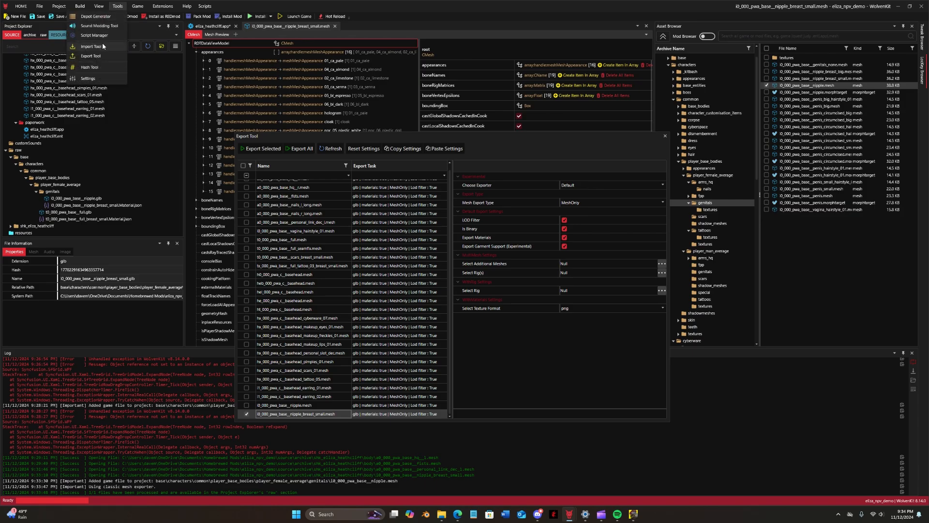
click(103, 45)
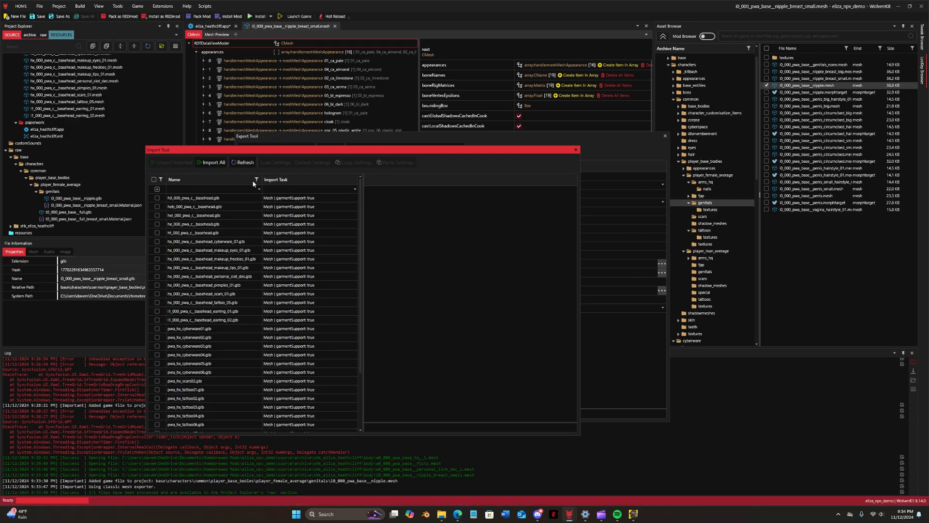
scroll(227, 257, down, 3)
click(204, 428)
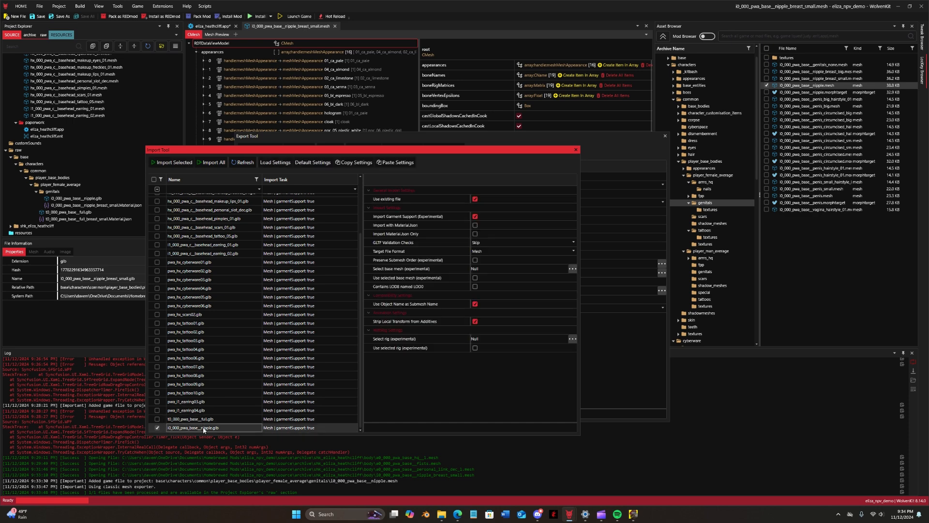
click(185, 162)
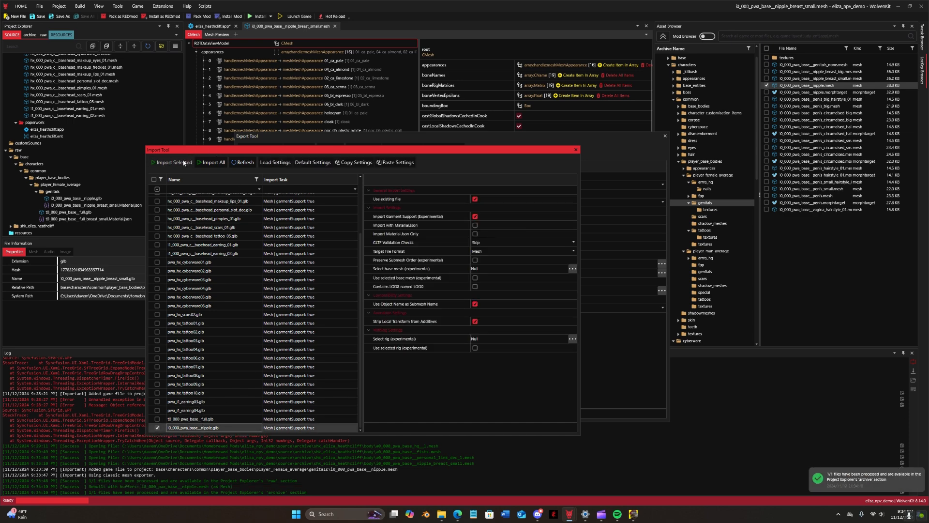
drag(159, 150, 262, 161)
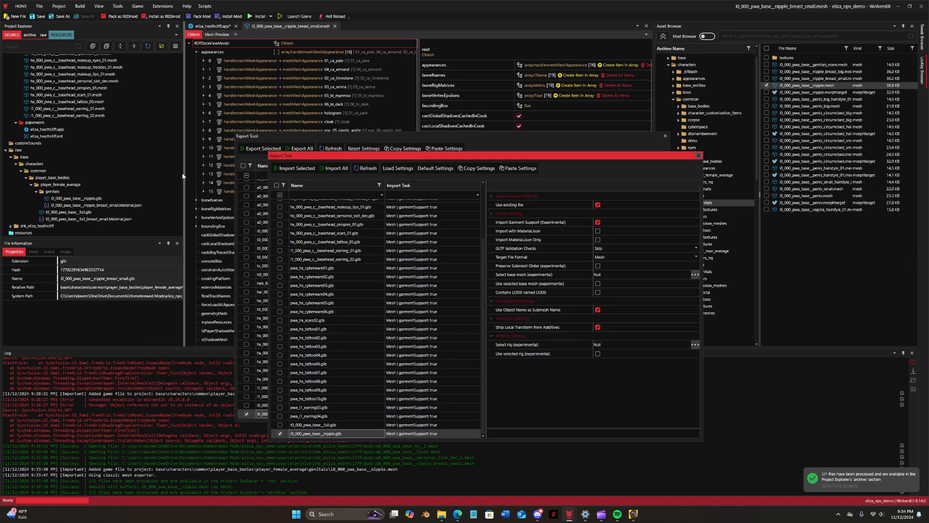
Step: Open the reimported i0_000_pwa_base__nipple.mesh, close the export and import tools, and examine its 3D preview and appearances
scroll(183, 72, up, 5)
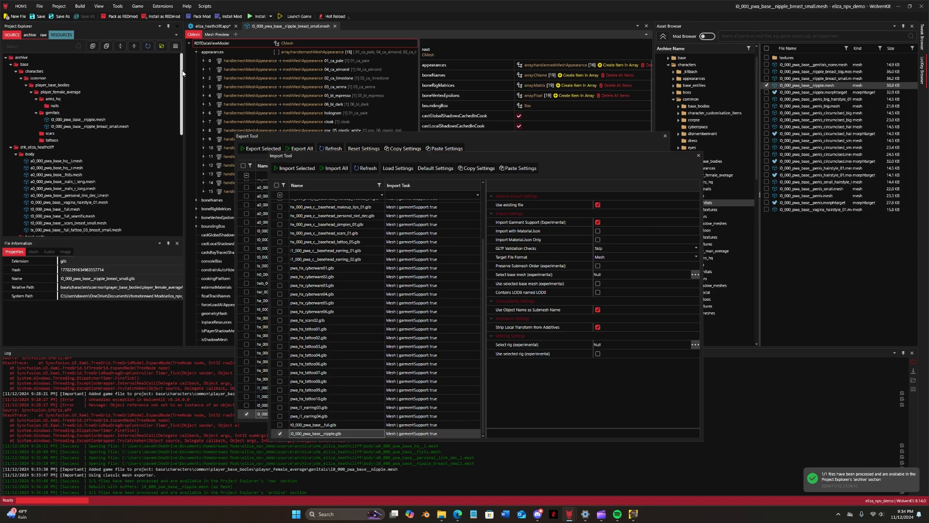
click(335, 26)
click(90, 121)
double_click(90, 121)
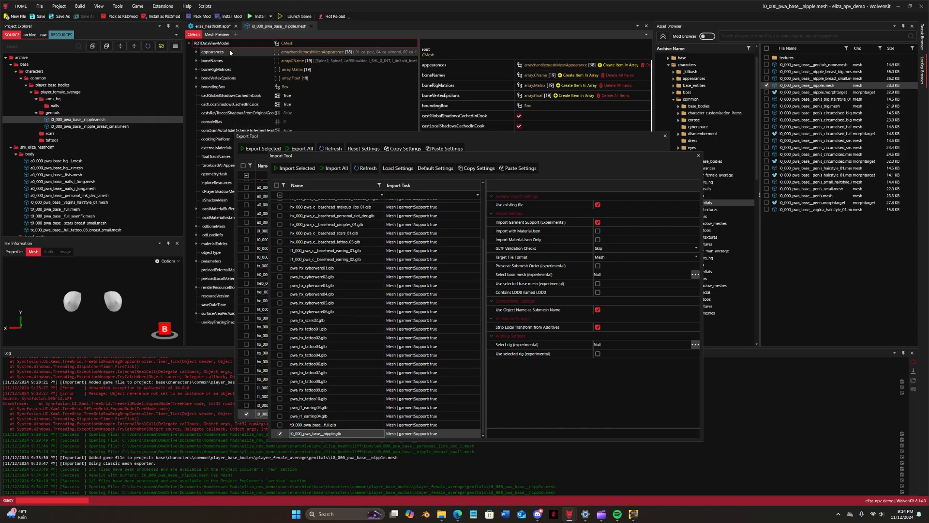
mouse_move(91, 285)
right_down()
mouse_move(167, 283)
mouse_move(98, 270)
right_up()
drag(356, 140, 533, 144)
click(843, 141)
click(698, 156)
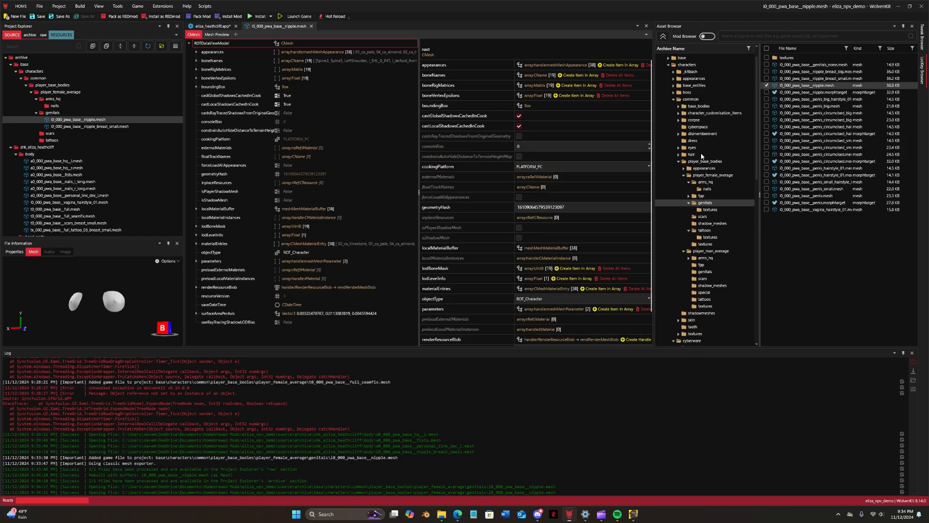
click(196, 53)
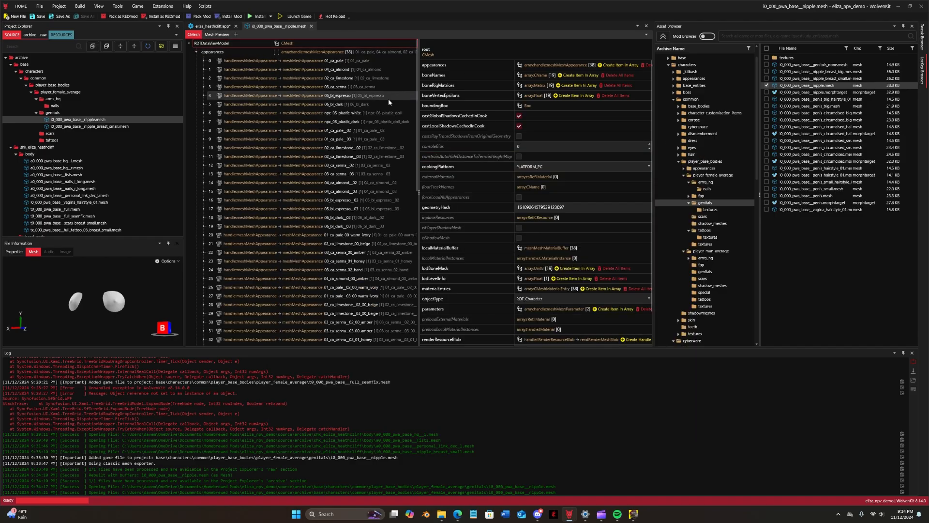
Step: Set the nipple mesh component's meshAppearance to 01_ca_pale__03_00_warm_ivory, taken from its mesh file, and its name to nipple
drag(419, 157, 500, 156)
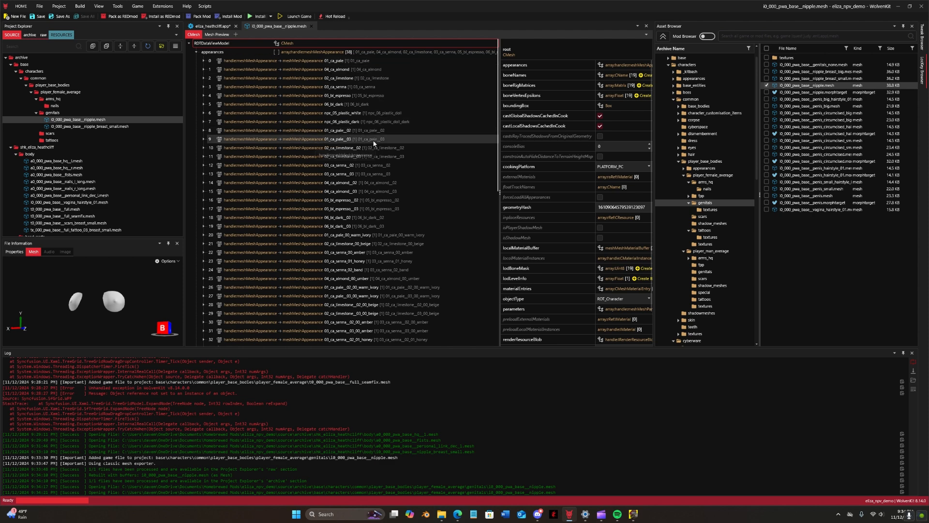
scroll(375, 160, down, 2)
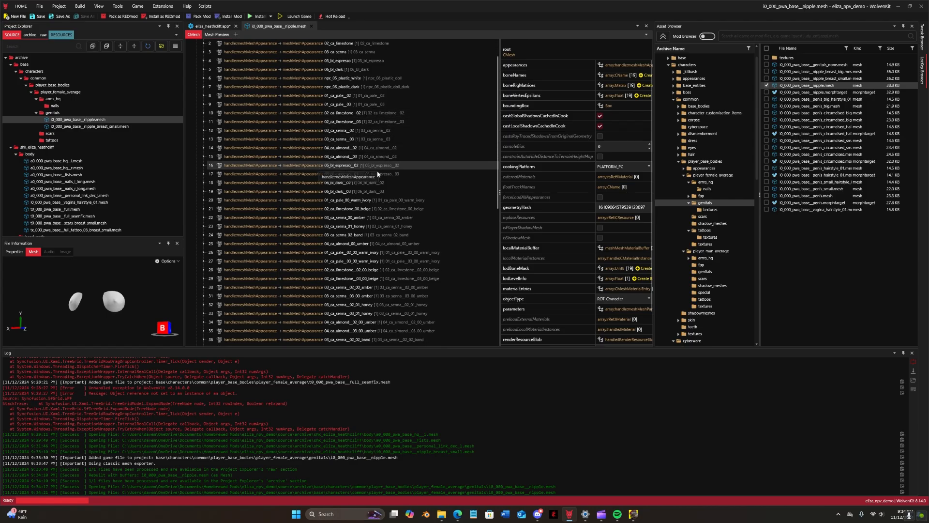
click(361, 246)
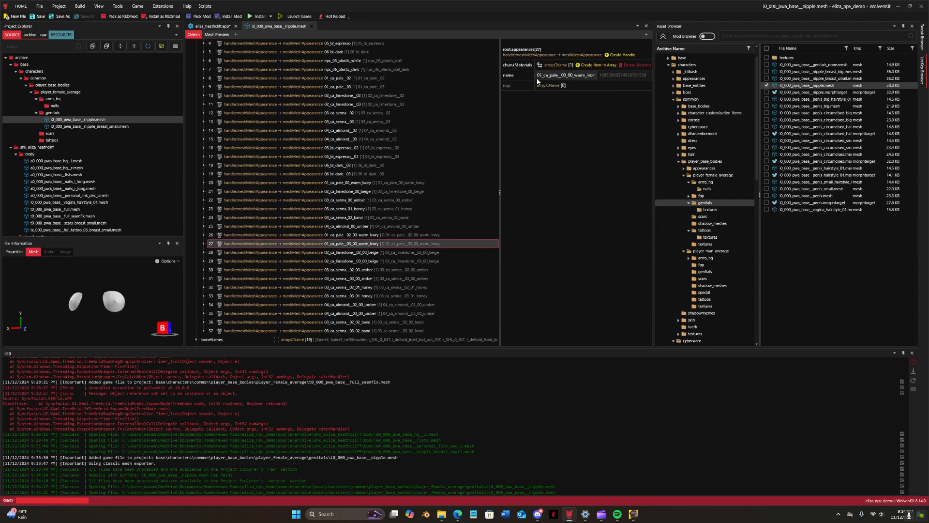
click(213, 27)
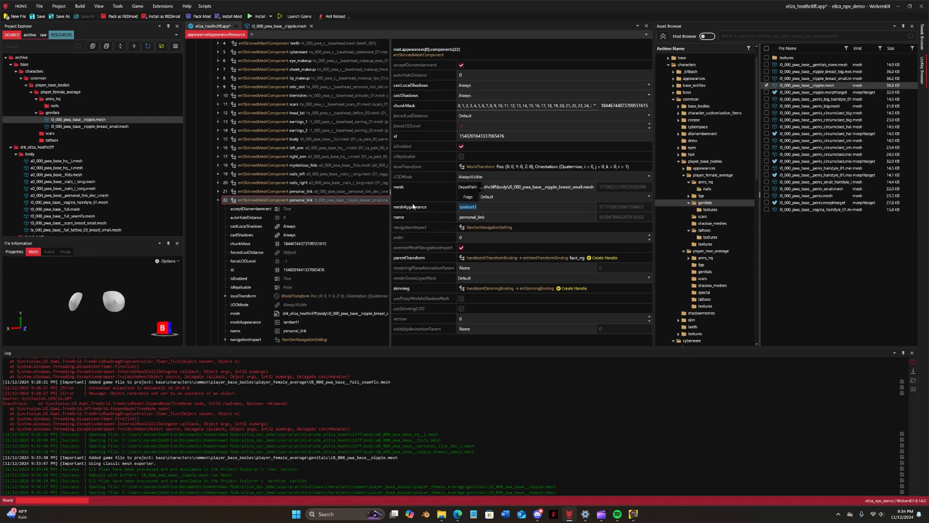
drag(505, 217, 299, 226)
text(nipple)
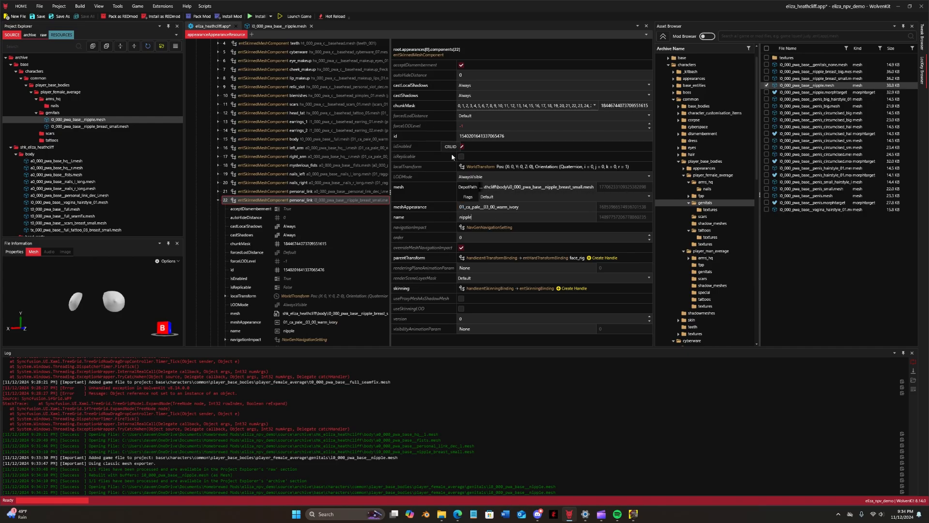
Step: Delete i0_000_pwa_base__nipple_breast_small.mesh from the project's base genitals folder and move i0_000_pwa_base__nipple.mesh into the custom body folder
scroll(109, 93, down, 3)
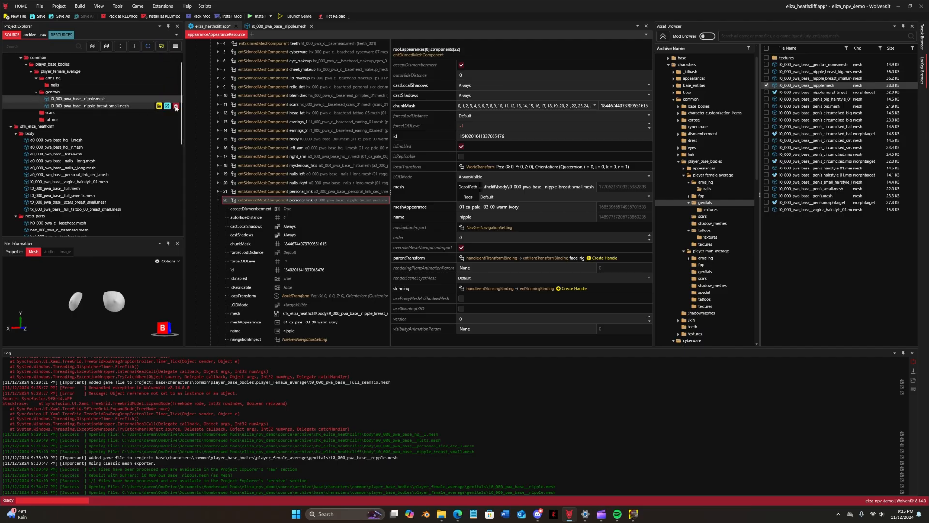
click(175, 106)
click(484, 276)
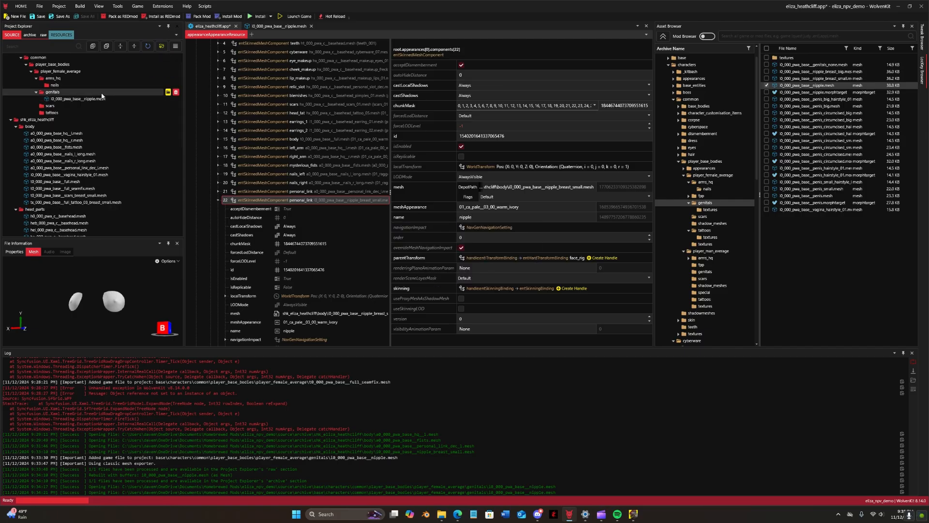
drag(78, 98, 59, 129)
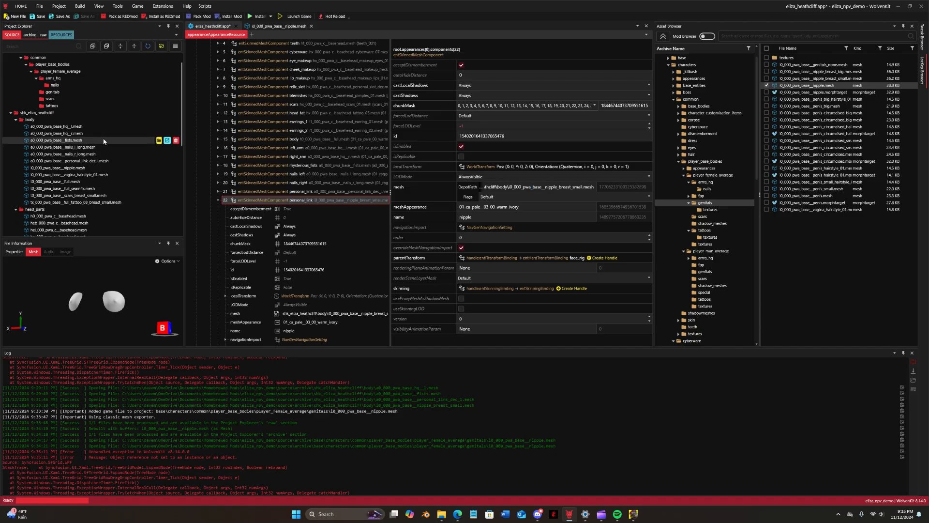
Step: Point the nipple component's mesh DepotPath to i0_000_pwa_base__nipple.mesh in the custom body folder
right_click(80, 168)
click(141, 253)
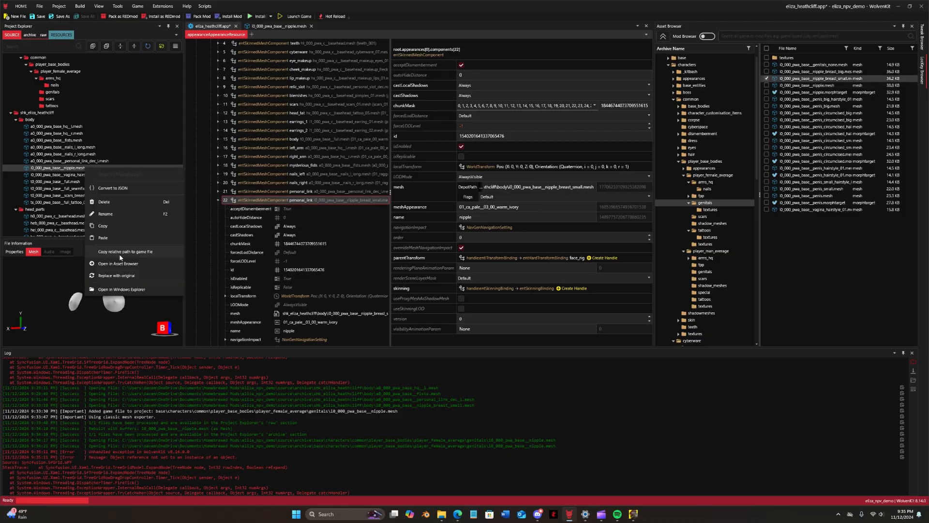
click(119, 254)
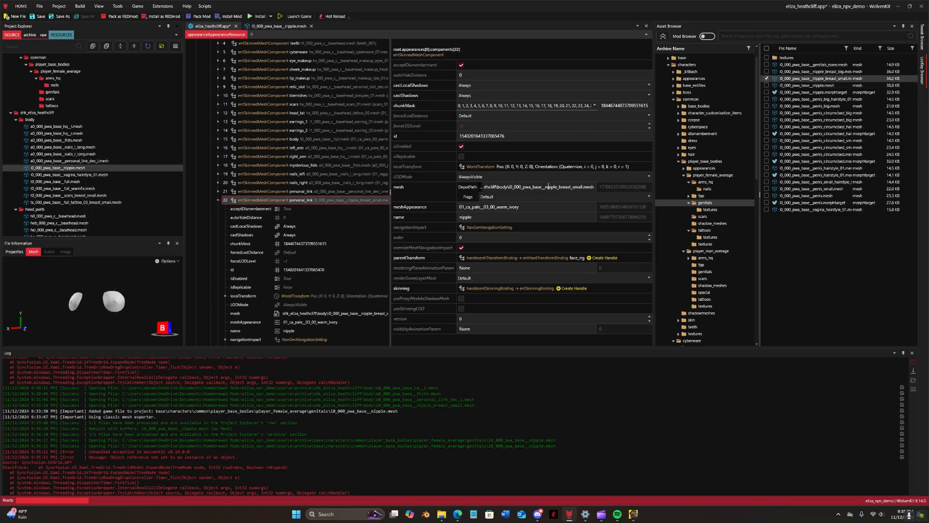
key(ctrl+v)
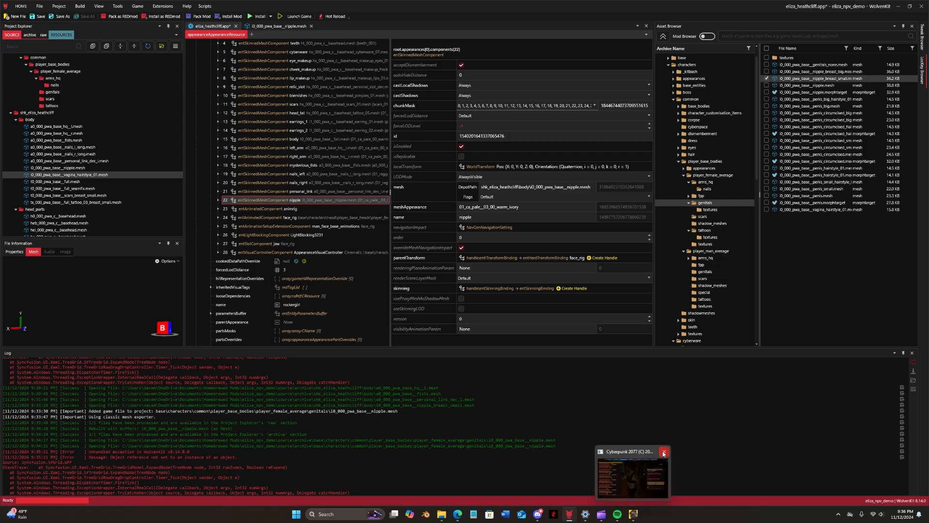
Step: Close the Cyberpunk 2077 game and add a vag_hair component using i0_000_pwa_base__vagina_hairstyle_01.mesh with the chaplin_pink appearance
click(663, 452)
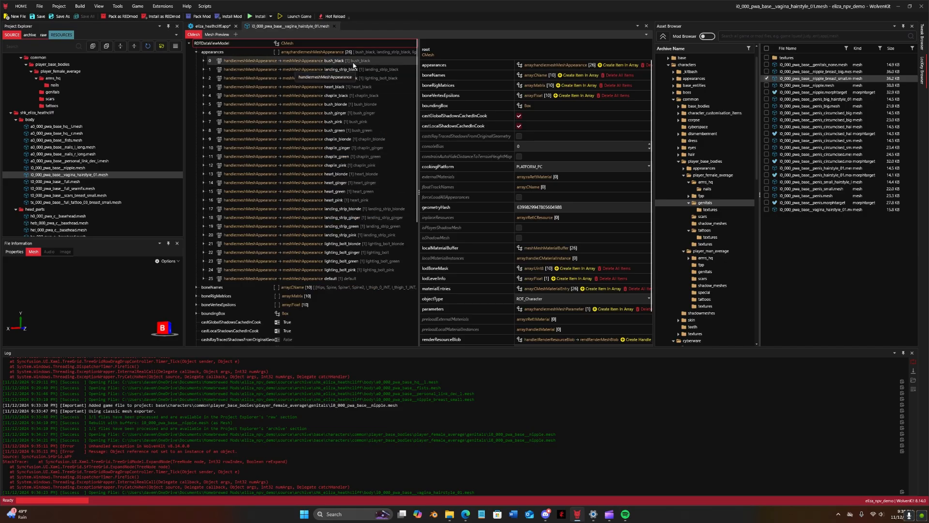
click(213, 26)
Step: Duplicate the vag_hair component, name the copy seamfix, and set its mesh path to t0_000_pwa_base__full_seamfix.mesh
right_click(75, 182)
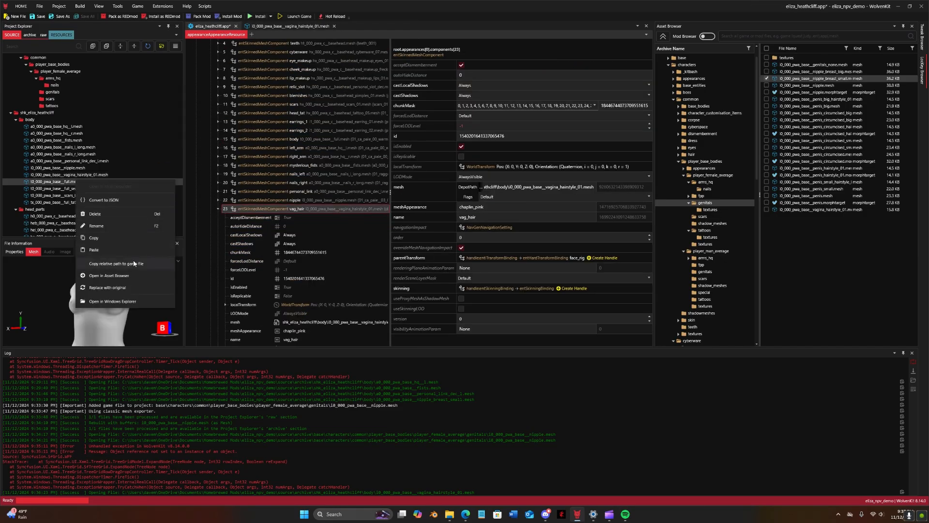
click(134, 263)
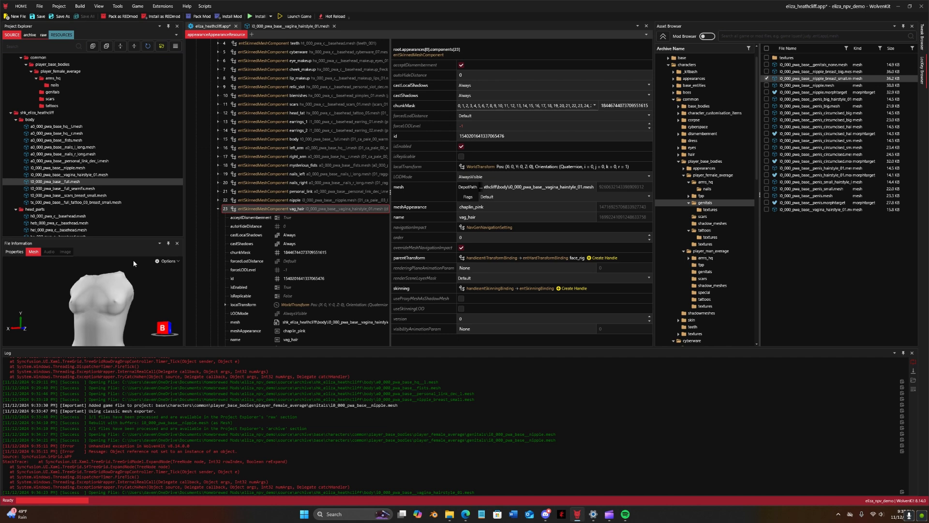
click(87, 188)
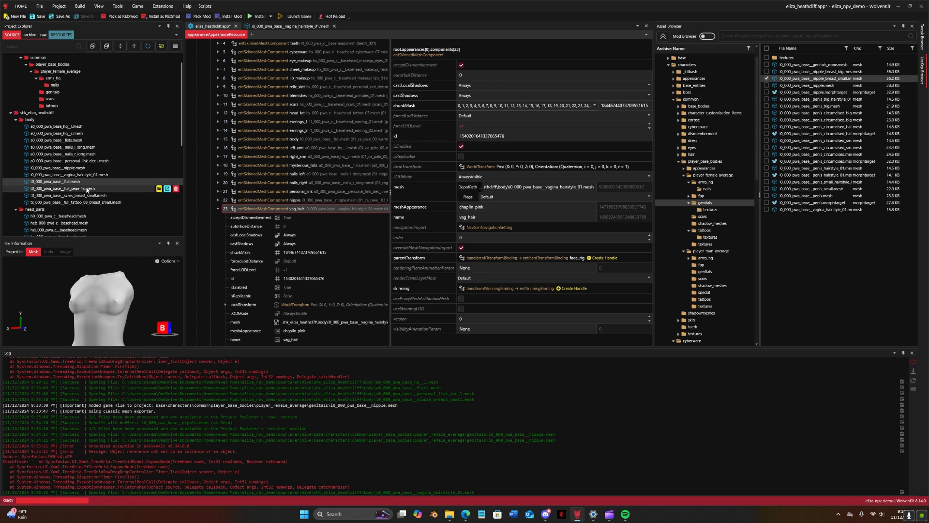
right_click(86, 188)
click(132, 270)
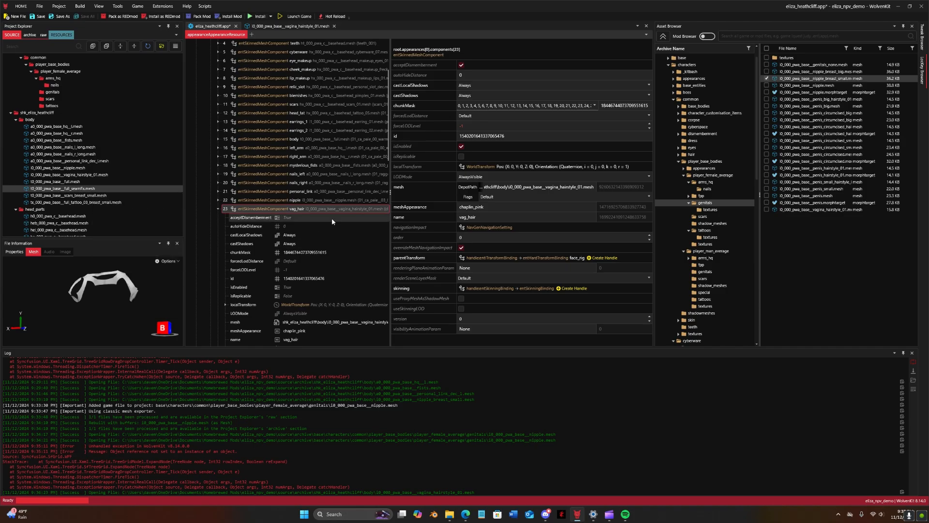
right_click(319, 209)
click(295, 229)
drag(510, 216, 362, 217)
text(seamfix)
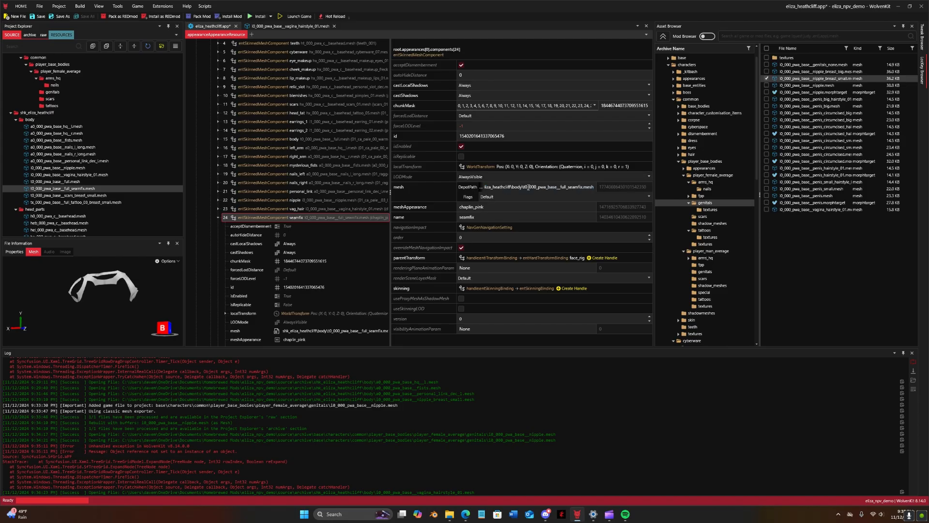
Step: Set the seamfix component's meshAppearance to armsMAT, copied from the chunk materials of the seamfix mesh's default appearance
click(96, 189)
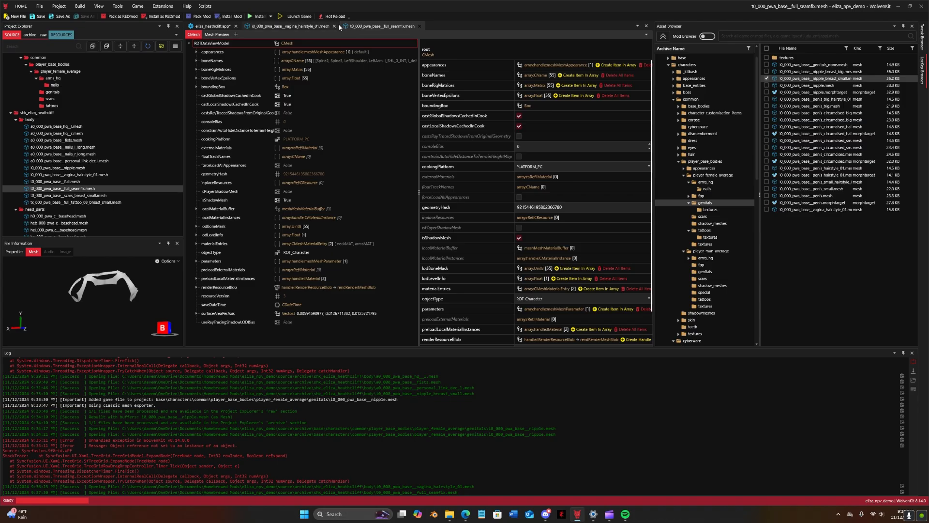
click(196, 52)
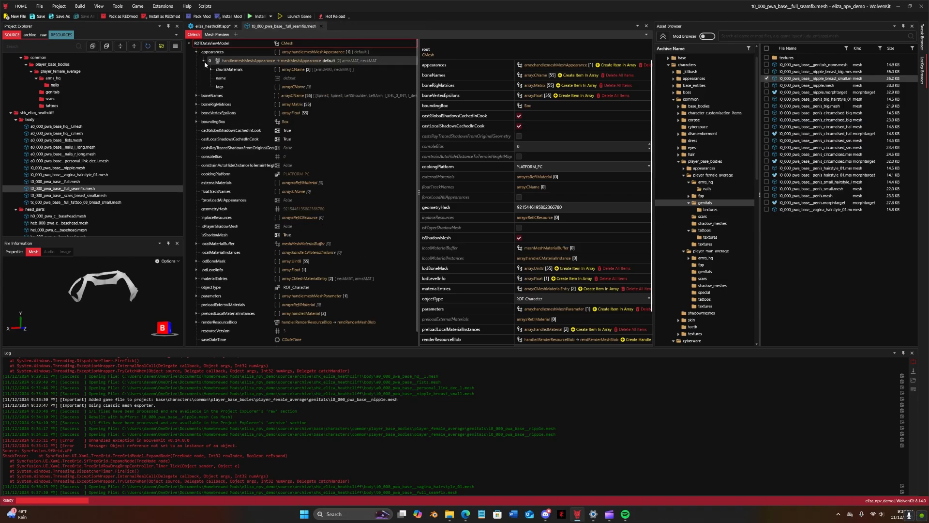
click(204, 60)
click(211, 69)
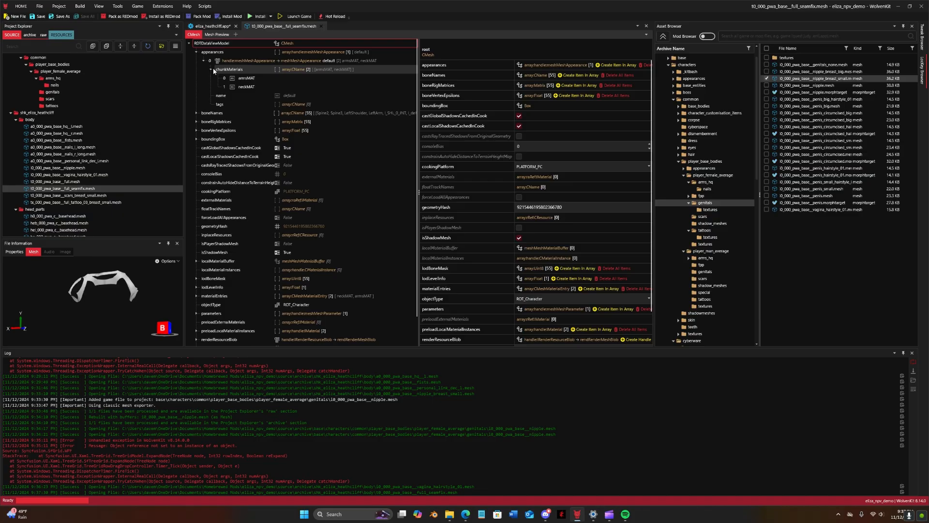
click(247, 79)
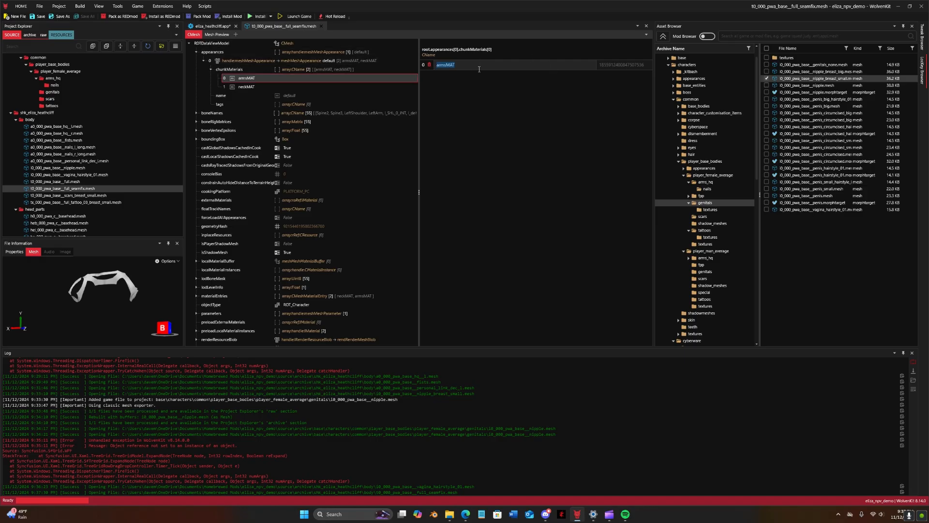
key(ctrl+v)
click(209, 26)
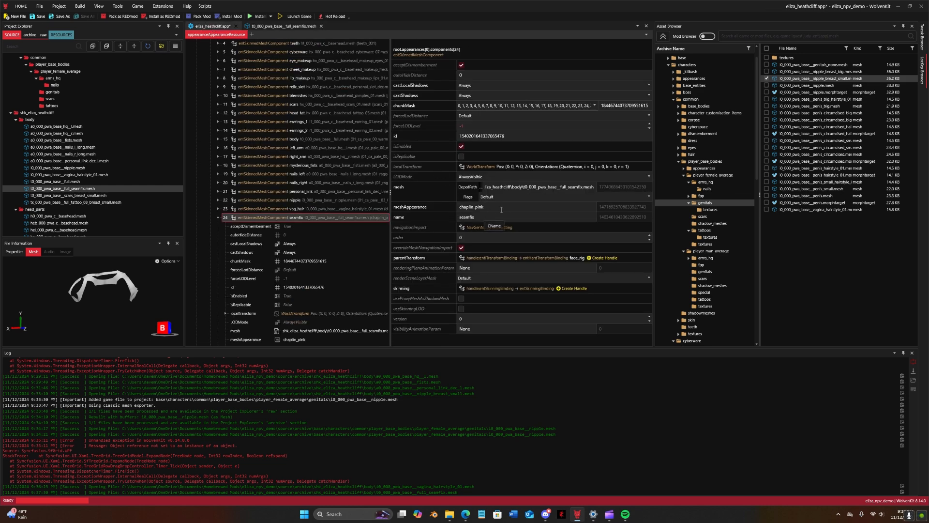
key(ctrl+v)
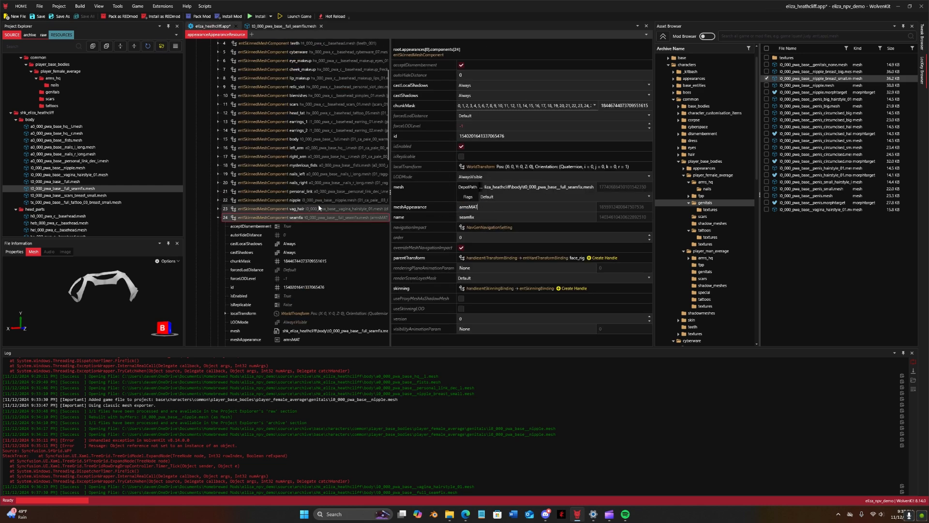
Step: Duplicate the seamfix component, name the copy scars, and set its mesh path to t0_000_pwa_base__scars_breast_small.mesh
key(ctrl+d)
right_click(145, 182)
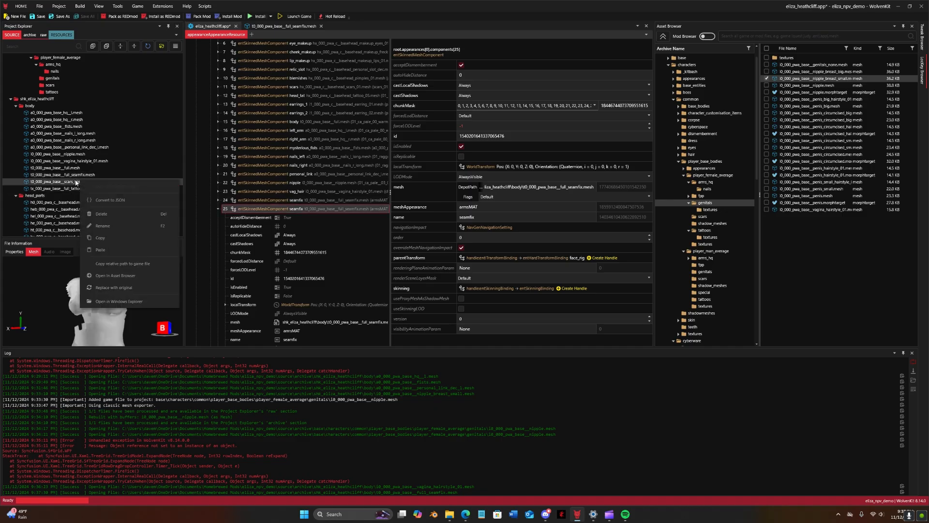
click(149, 263)
drag(496, 216, 384, 224)
text(scars)
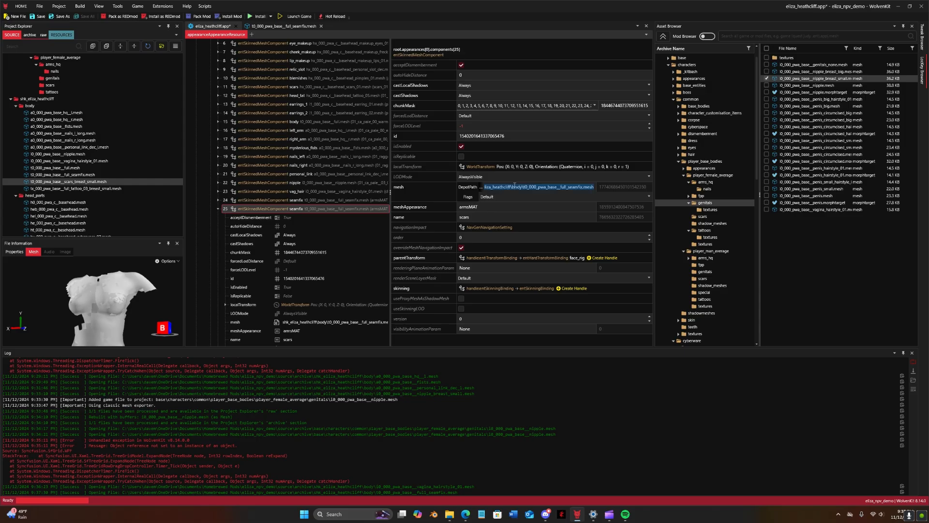
key(ctrl+v)
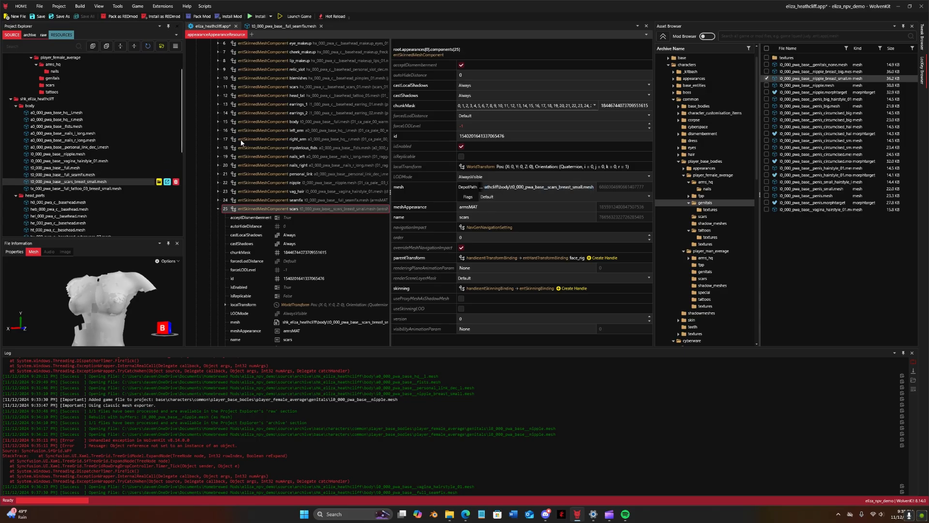
Step: Set the scars component's meshAppearance to scar_01, copied from the second appearance in the scars mesh
click(321, 27)
click(196, 51)
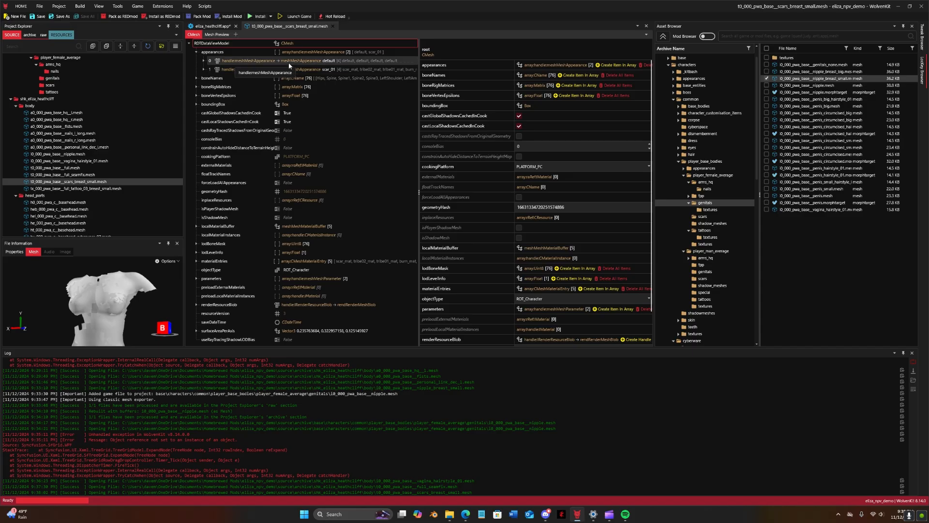
click(204, 70)
click(211, 78)
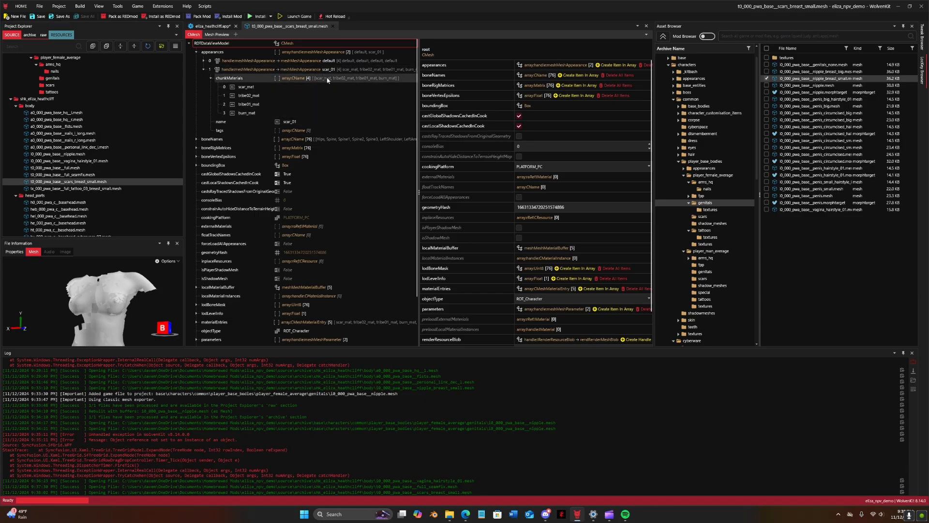
click(291, 78)
click(204, 69)
click(371, 75)
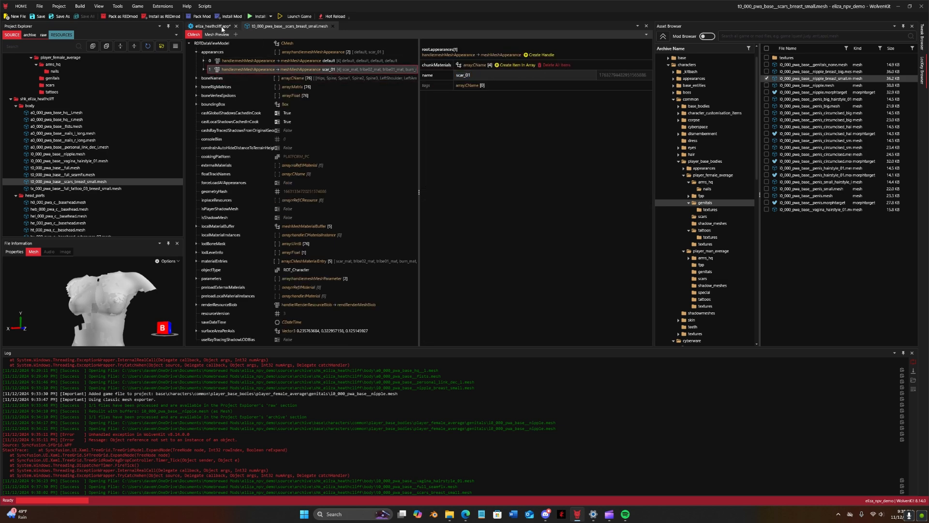
click(223, 28)
double_click(490, 212)
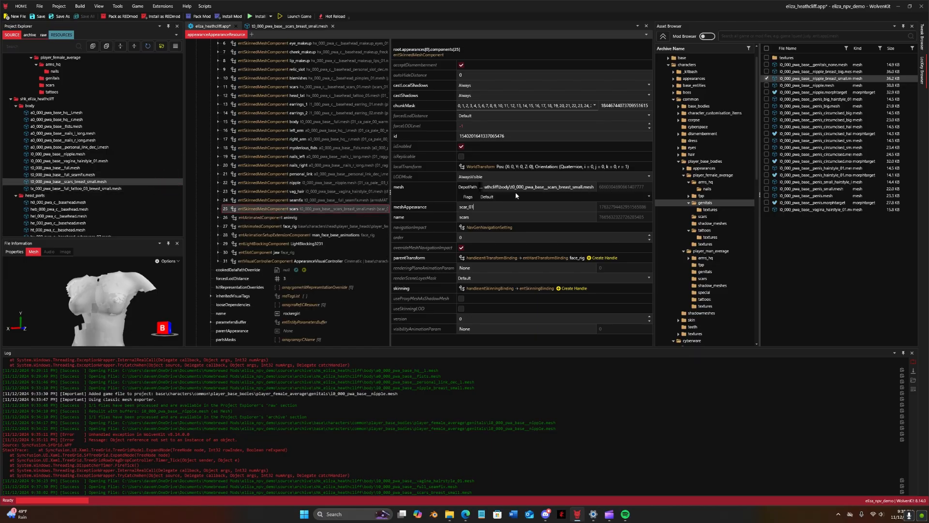
Step: Duplicate the scars component and set the copy's mesh path to tx_000_pwa_base__full_tattoo_03_breast_small.mesh
right_click(321, 210)
click(264, 242)
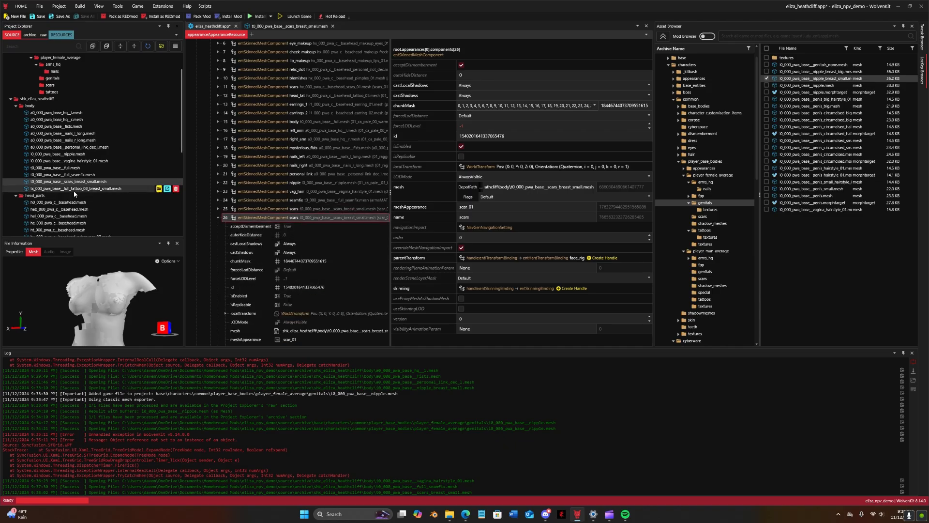
right_click(111, 189)
click(90, 271)
triple_click(535, 186)
key(ctrl+v)
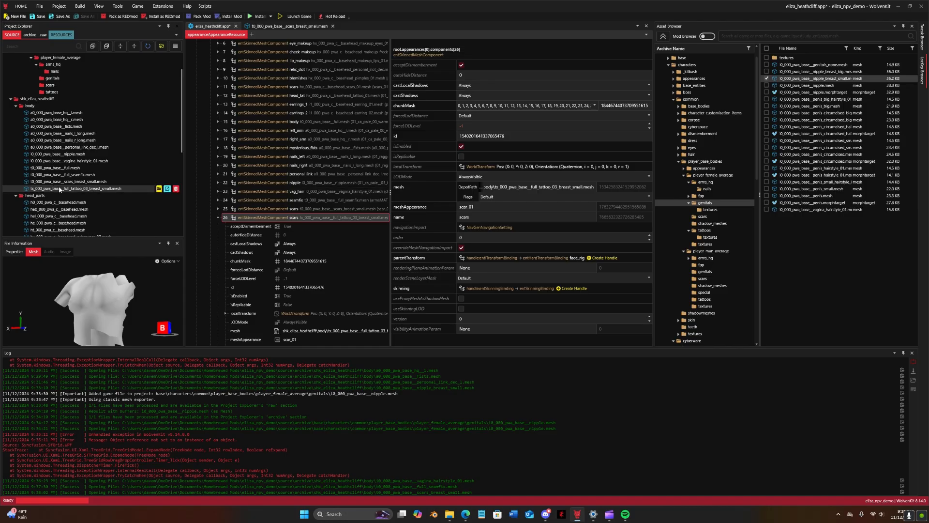
Step: Set the tattoo component's meshAppearance to 01_ca_pale_00_warm_ivory from its mesh, name it body_tats, and save the .app file
double_click(60, 188)
click(333, 27)
click(197, 51)
click(347, 104)
drag(508, 76, 409, 79)
key(ctrl+c)
click(213, 26)
mouse_move(474, 206)
mouse_down()
mouse_move(369, 200)
mouse_move(357, 217)
mouse_up()
key(ctrl+v)
text(body_tats)
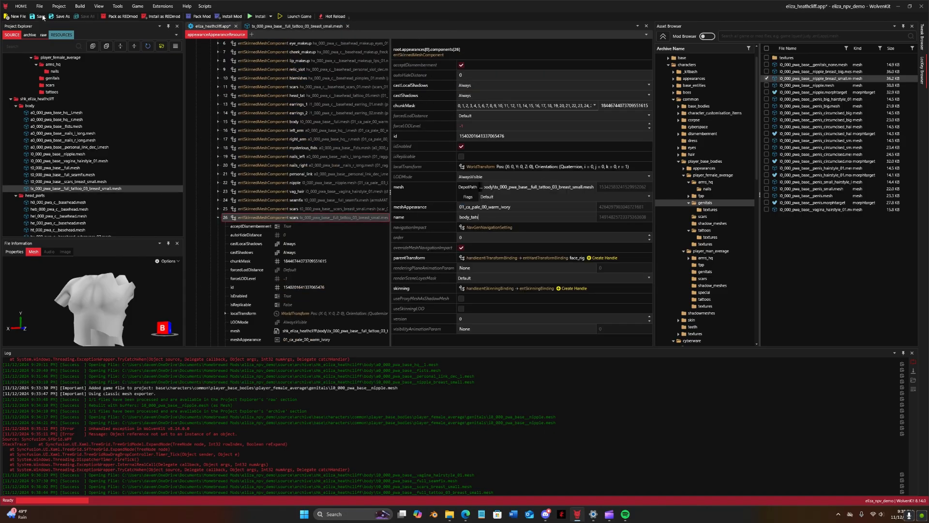
key(ctrl+s)
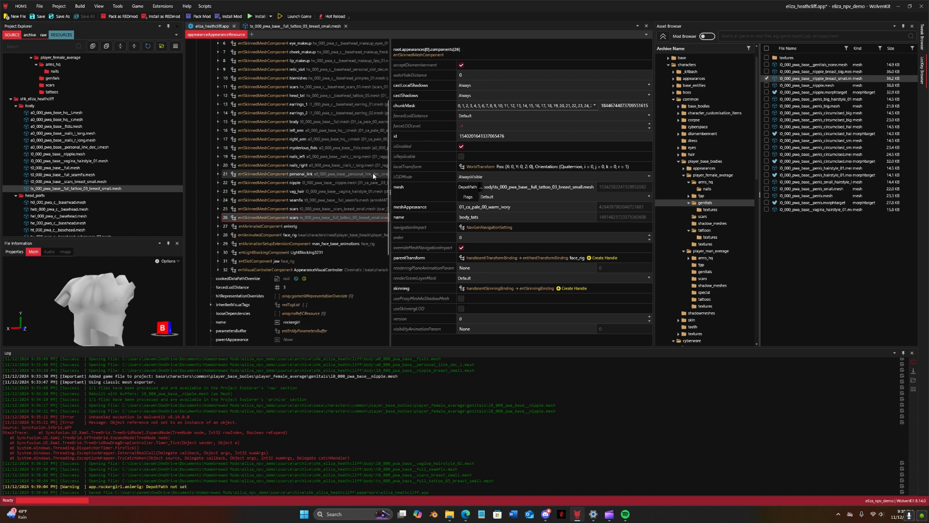
scroll(342, 157, up, 3)
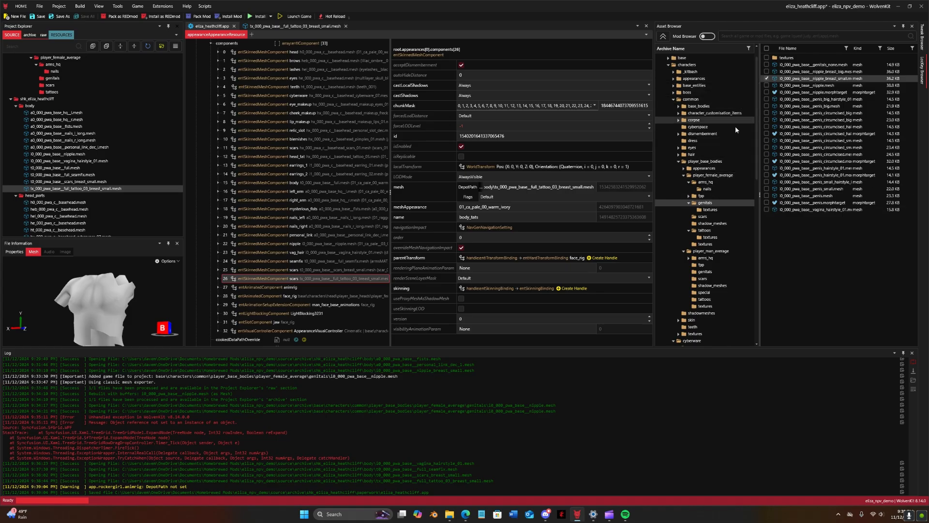
Step: Browse the hairstyle folders in the base game's characters\common\hair archive folder
click(684, 162)
click(691, 154)
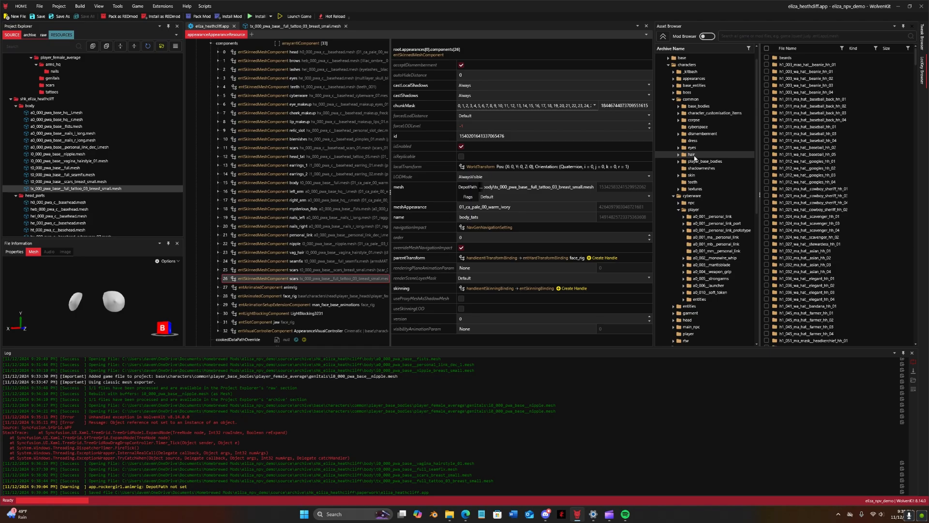
scroll(798, 103, down, 10)
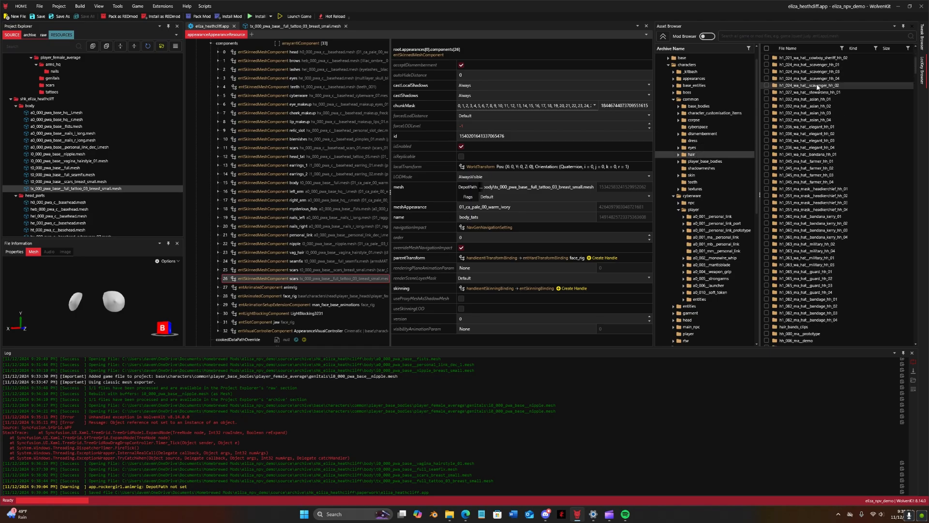
scroll(818, 86, down, 9)
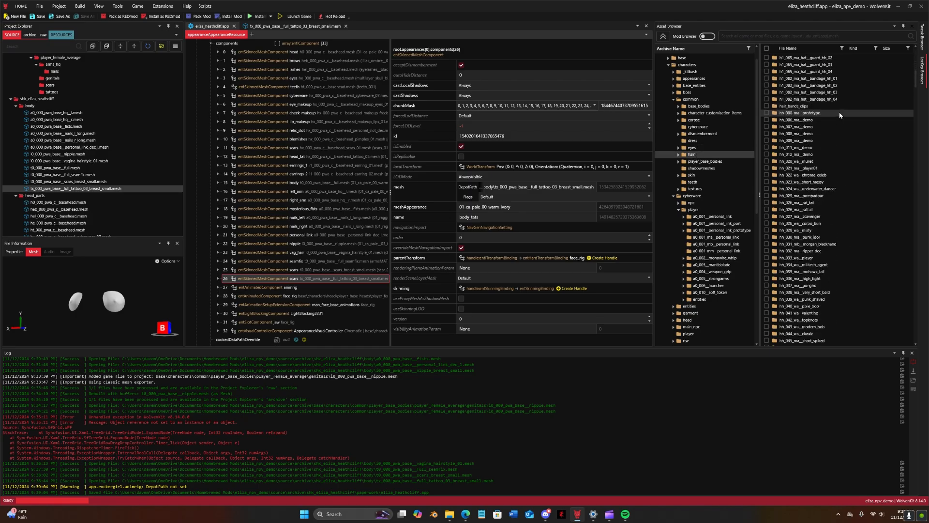
scroll(850, 112, down, 1)
mouse_move(916, 88)
mouse_down()
mouse_move(915, 121)
mouse_move(918, 93)
mouse_up()
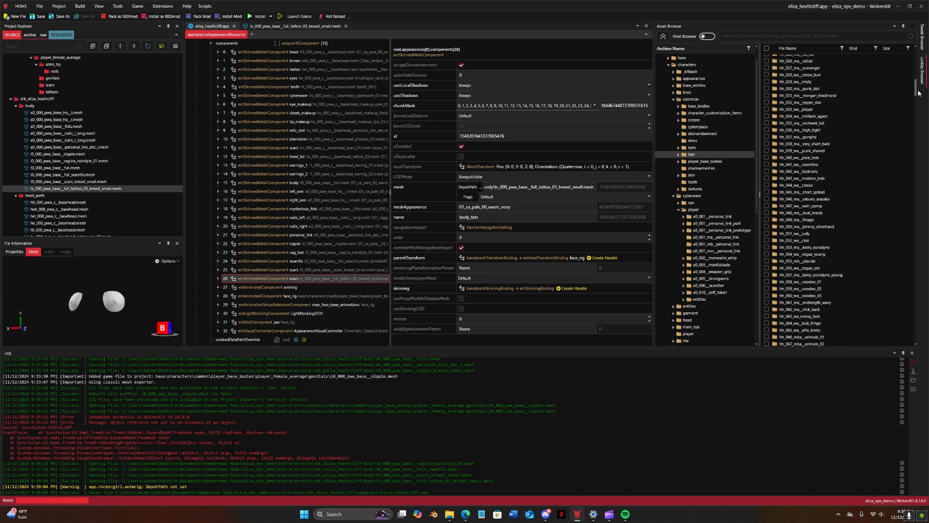
drag(918, 92, 919, 93)
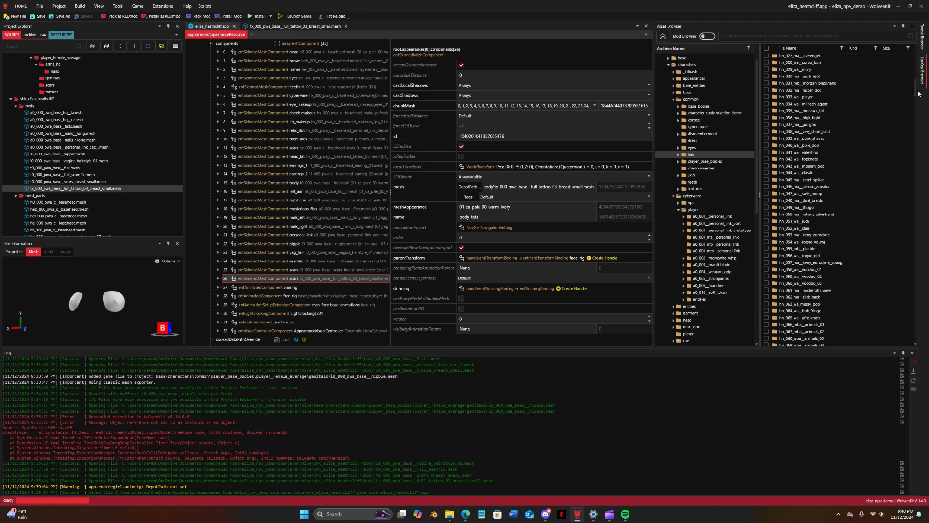
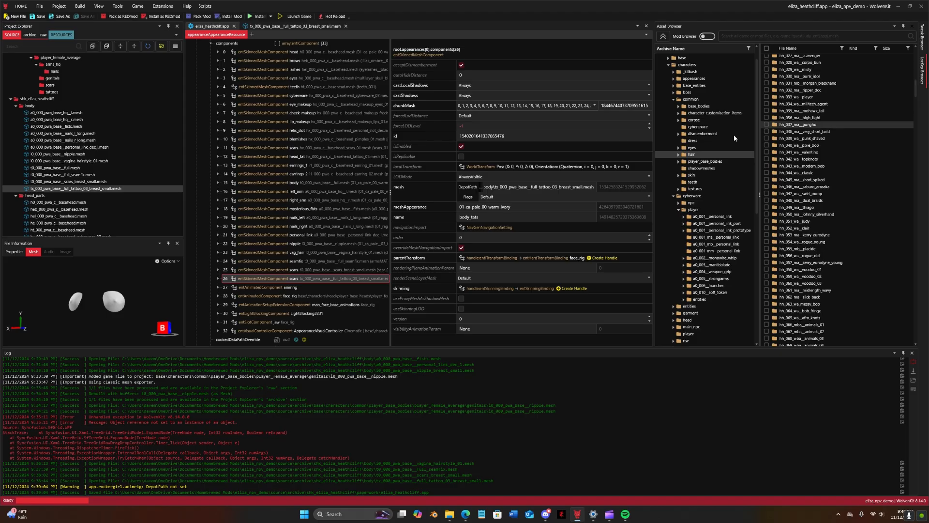
Step: Open the ep1\characters\common\hair archive folder and look through its hairstyle folders
drag(757, 197, 755, 321)
scroll(726, 248, down, 1)
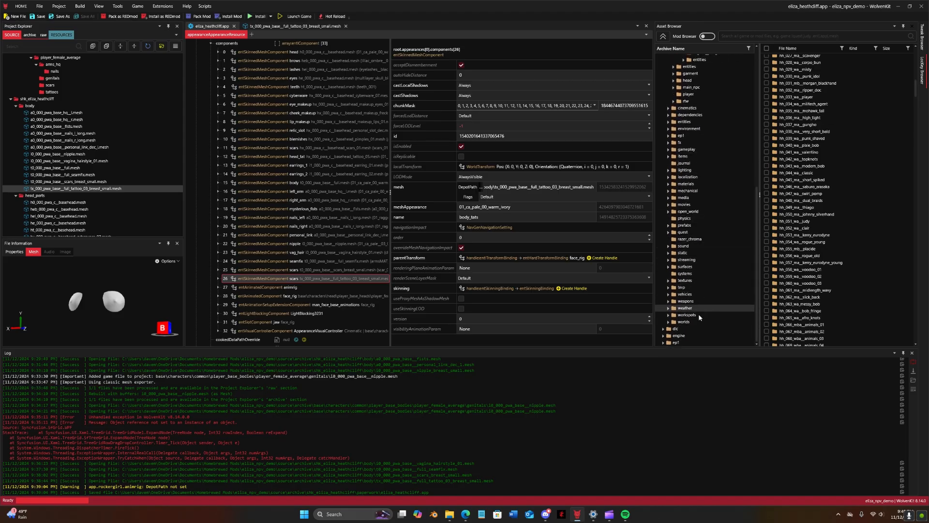
click(687, 343)
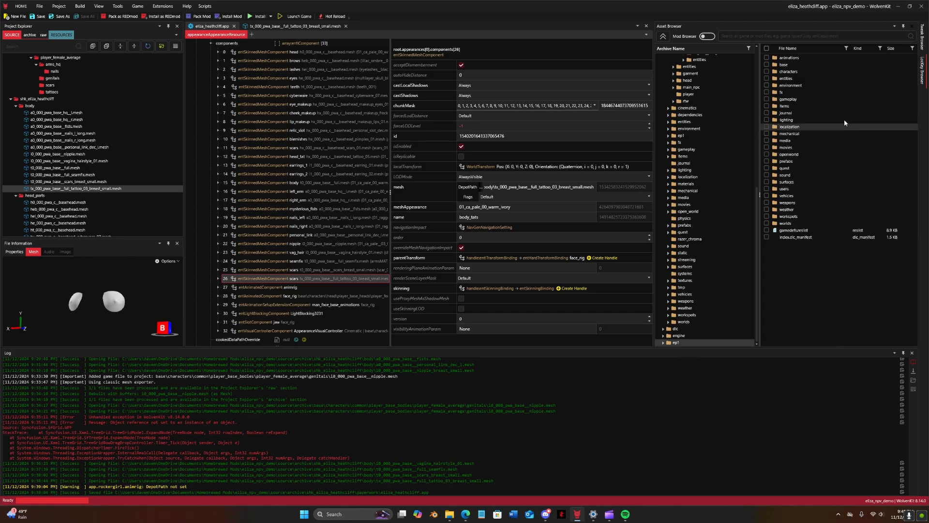
double_click(807, 71)
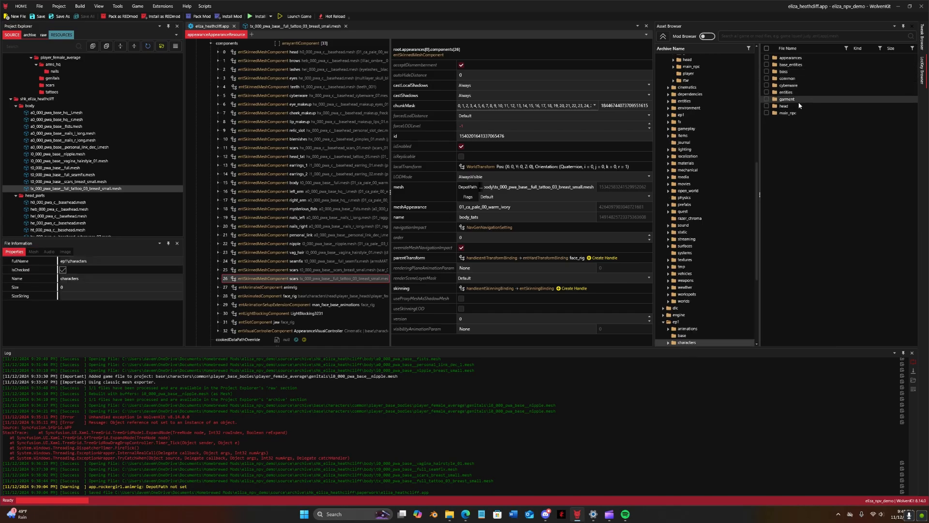
double_click(803, 78)
double_click(796, 84)
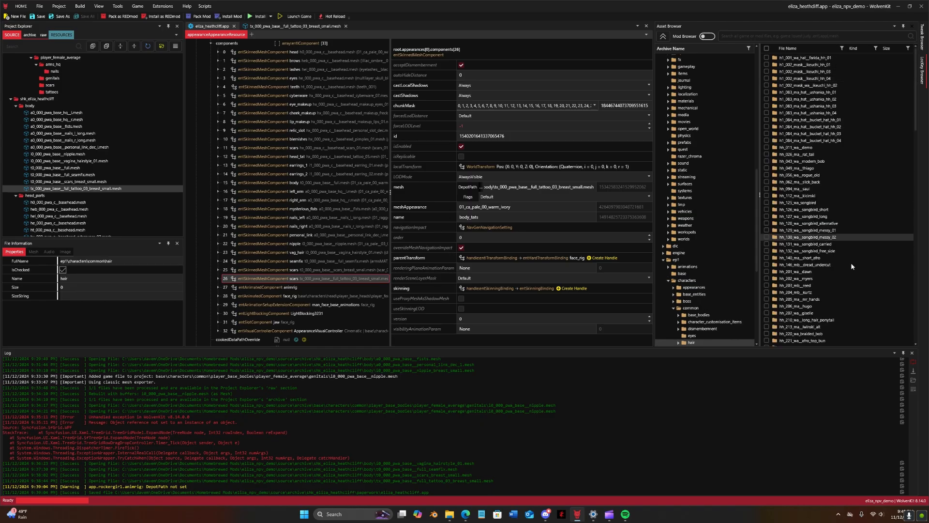
scroll(839, 166, down, 3)
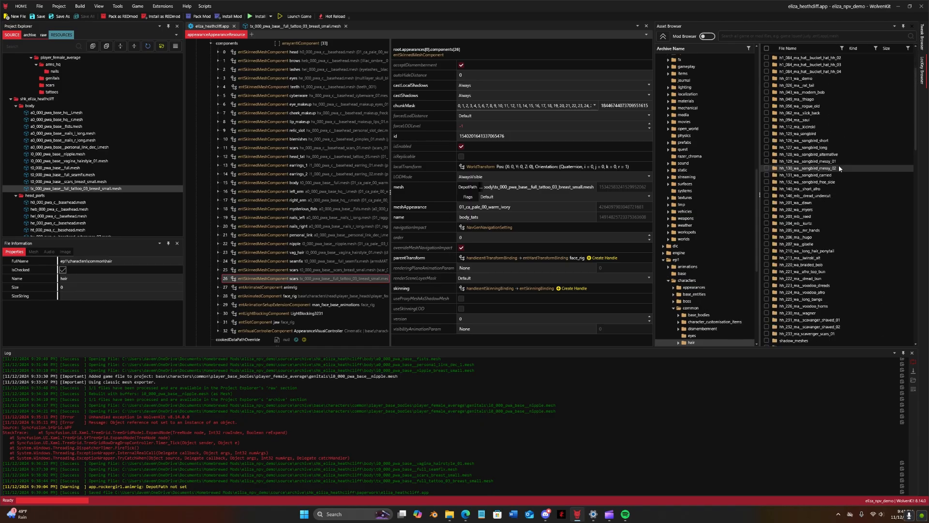
scroll(838, 169, up, 3)
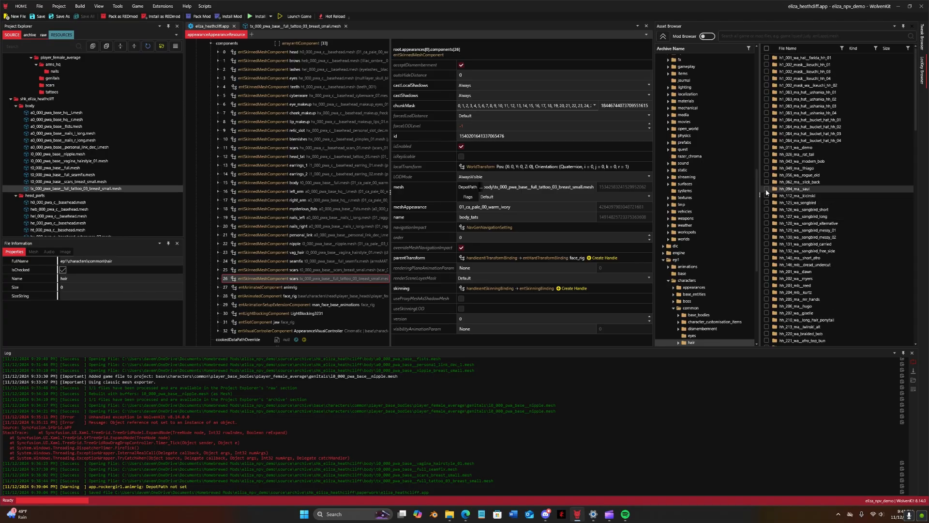
scroll(705, 236, up, 15)
Step: Switch to the NPV Part Picker web page and set the hairstyle to 05 Hair 05
mouse_move(466, 514)
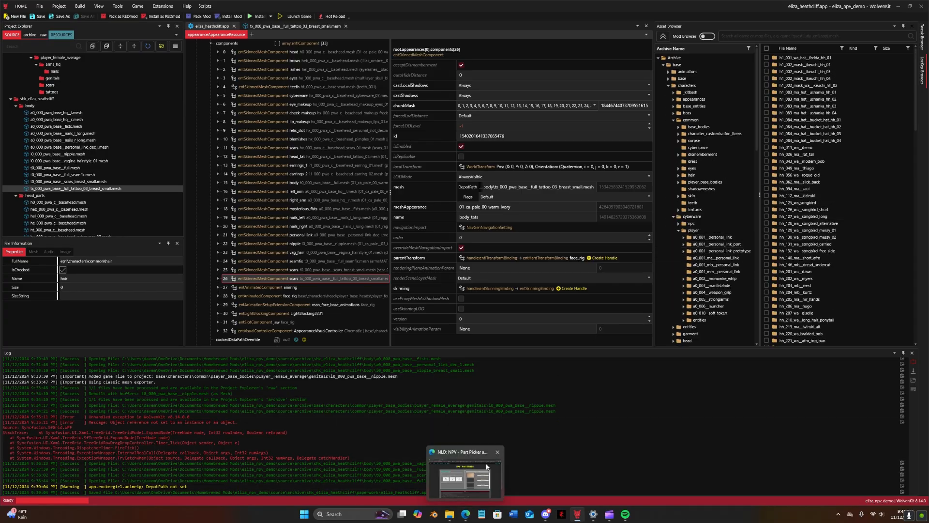
click(489, 450)
scroll(600, 255, down, 2)
scroll(601, 254, down, 3)
click(660, 183)
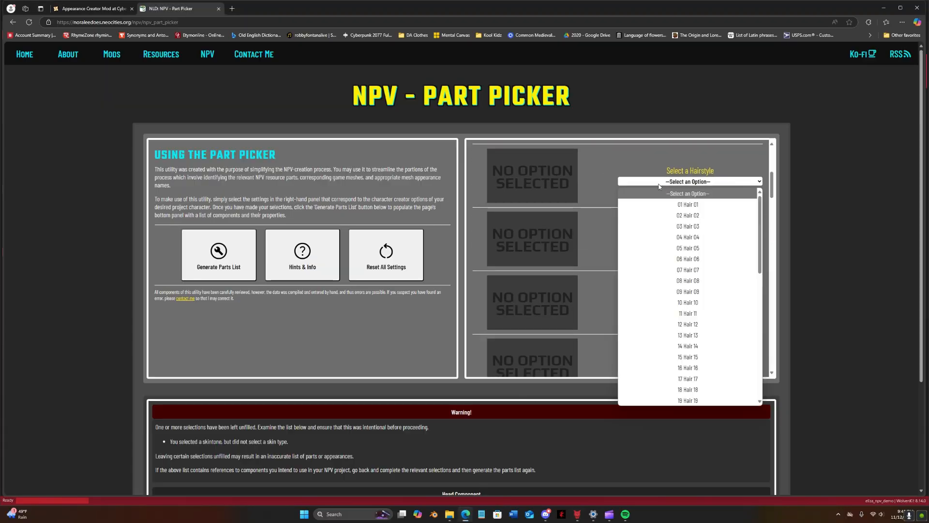
click(672, 248)
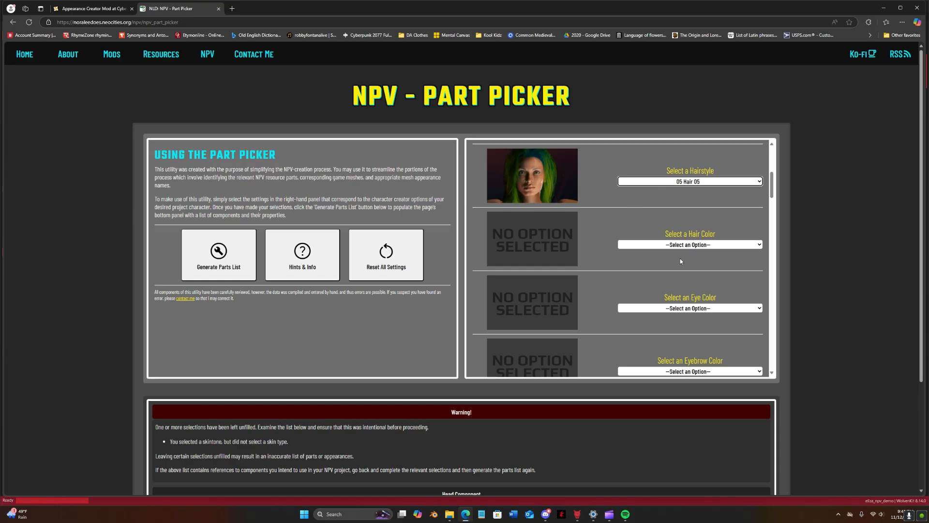
Step: Set the hair color to 32 Ombre Lilac and generate the parts list to examine the hair component's mesh, rig and animgraph names
click(679, 246)
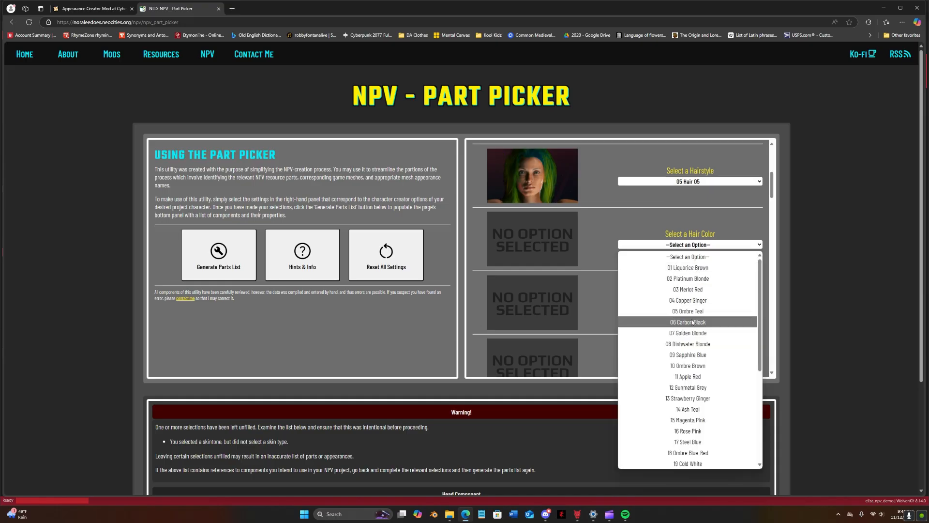
scroll(706, 345, down, 4)
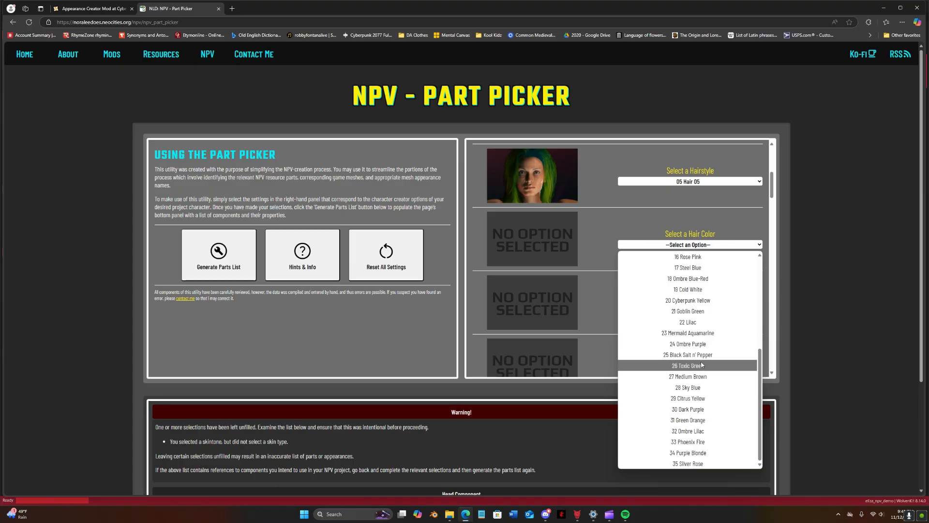
click(697, 430)
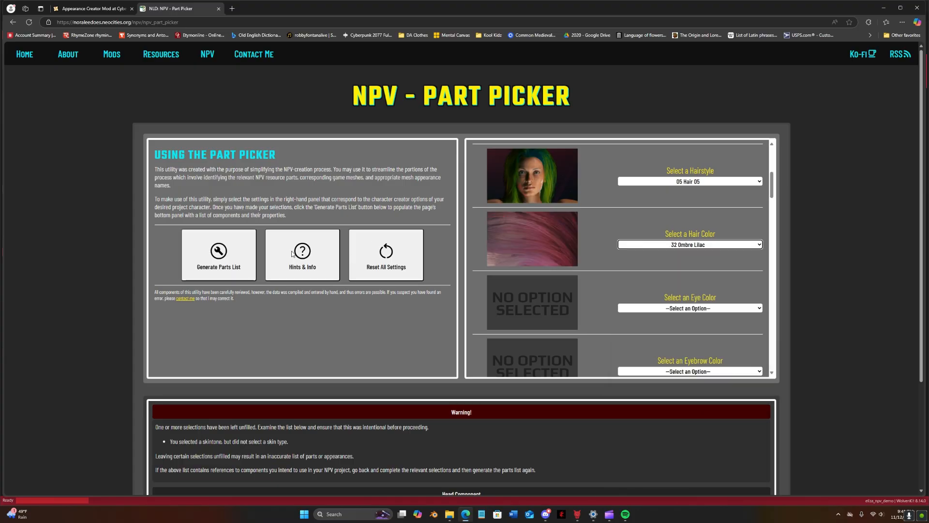
click(226, 254)
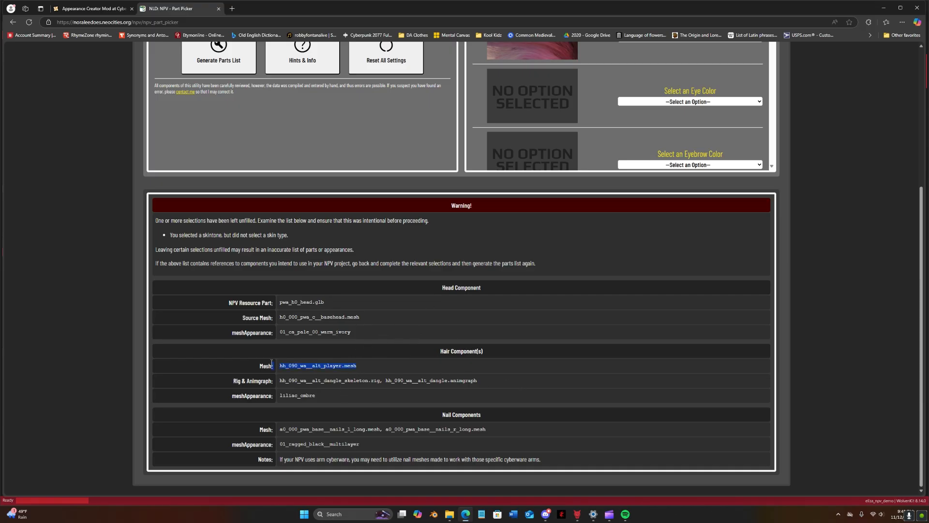
drag(284, 365, 384, 367)
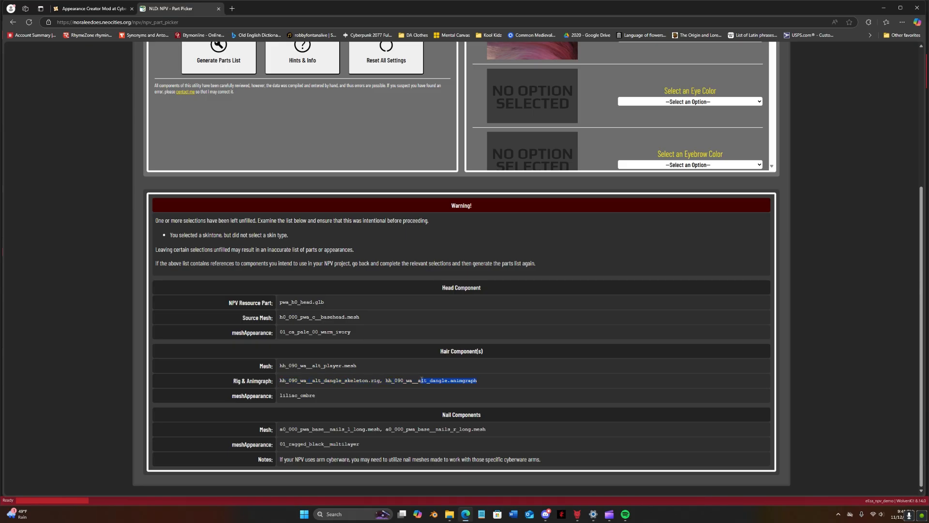
Step: Switch back to WolvenKit and add hh_127_wa__songbird_long.mesh from the ep1 hh_127_wa__songbird_long hair folder to the project
click(577, 510)
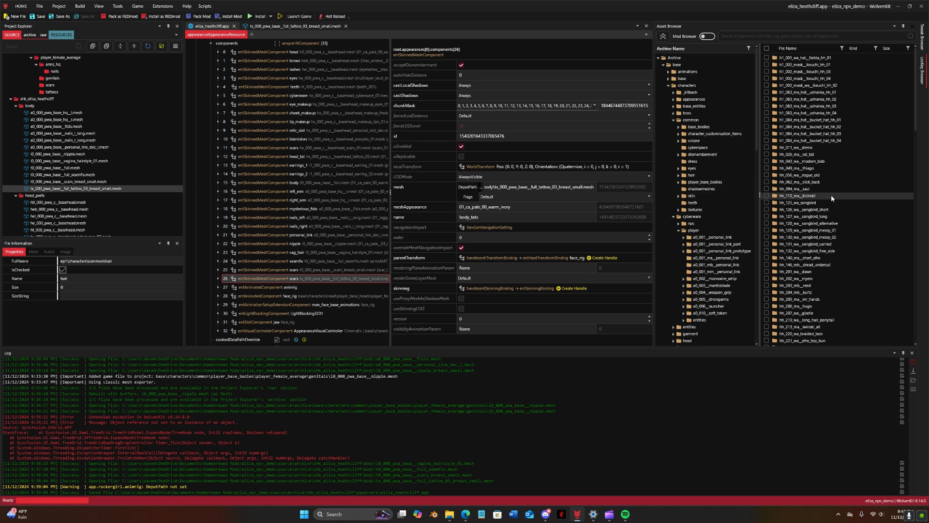
double_click(824, 219)
double_click(806, 130)
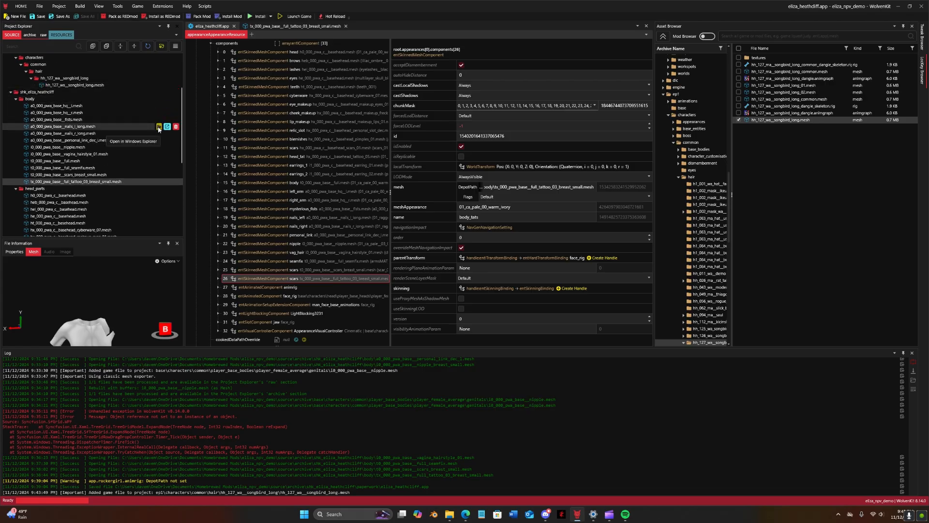
Step: Create a folder named hair inside the project's shk_eliza_heathcliff folder using File Explorer
click(159, 127)
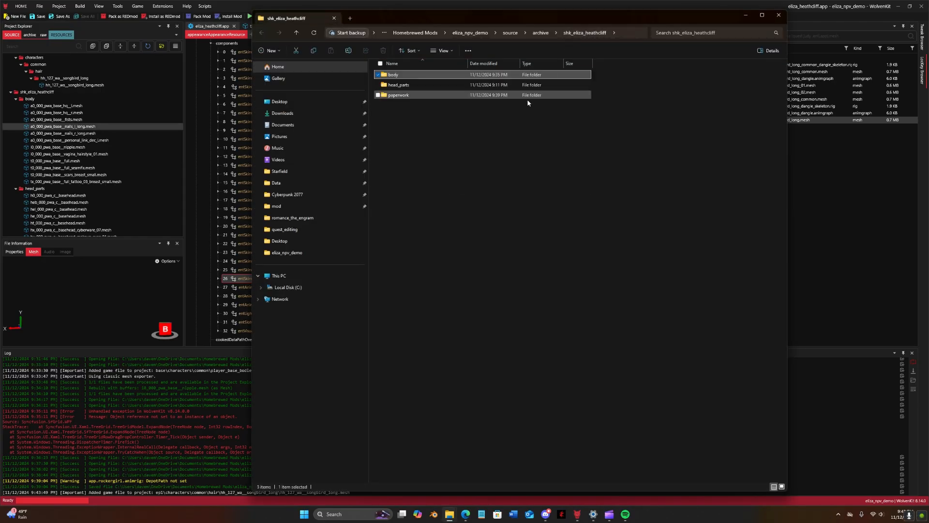
right_click(445, 129)
mouse_move(484, 186)
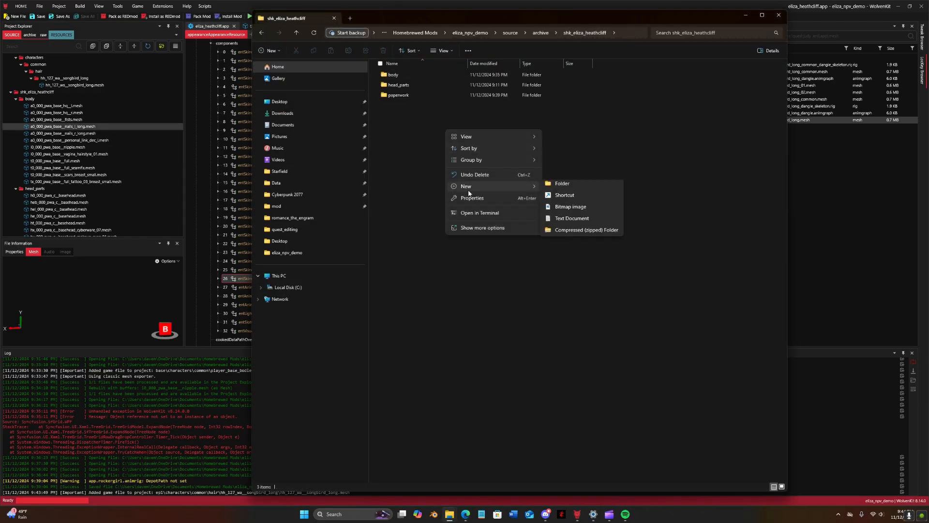
click(570, 188)
text(hair)
key(Return)
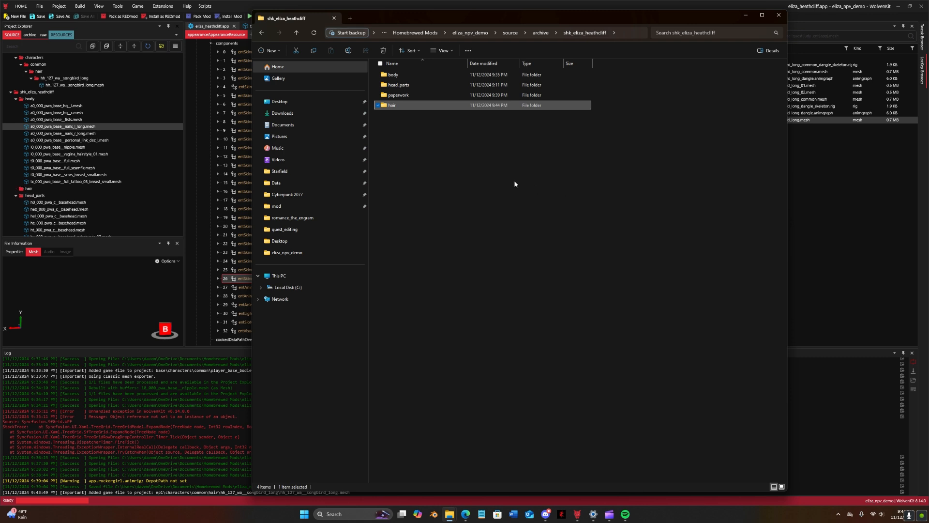
Step: Create a second folder named anim inside shk_eliza_heathcliff and return to WolvenKit
right_click(458, 141)
mouse_move(498, 199)
click(571, 201)
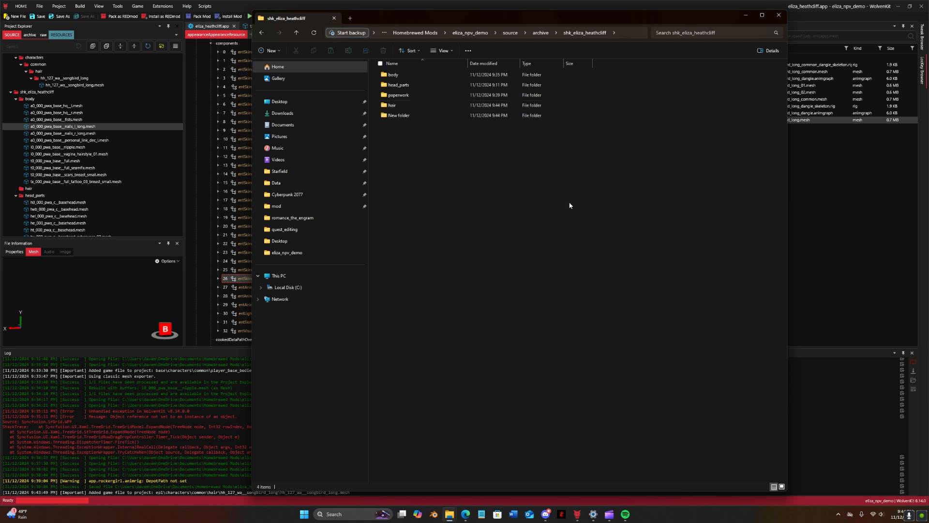
text(ani)
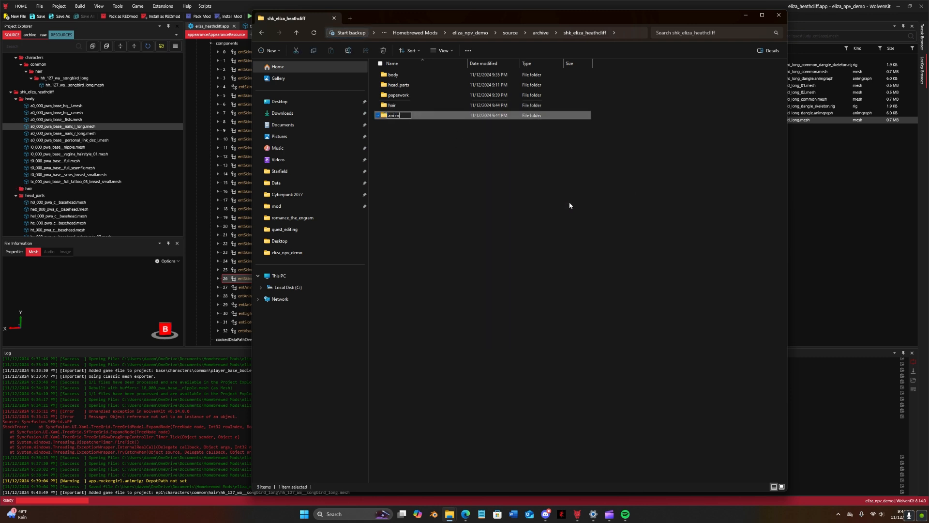
text(m)
key(Return)
click(573, 206)
click(818, 232)
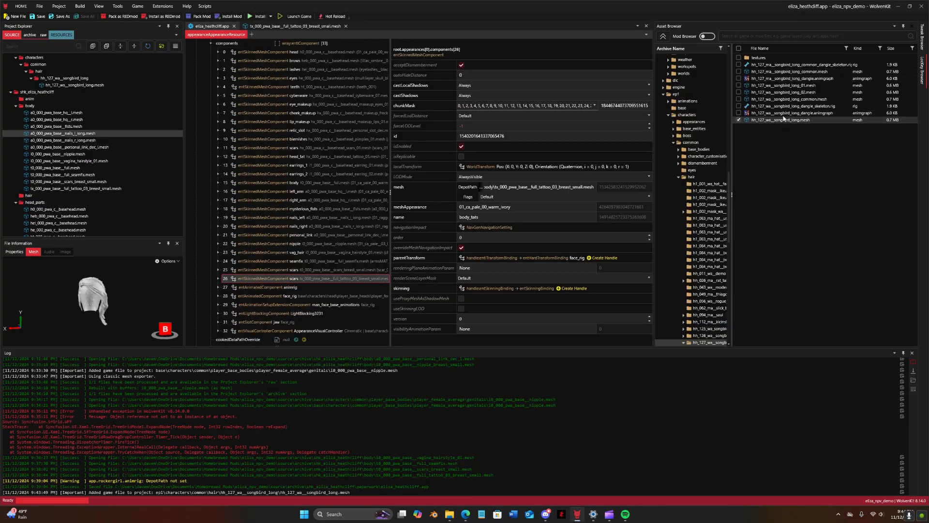
Step: Add hh_127_wa__songbird_long_dangle_skeleton.rig and hh_127_wa__songbird_long_dangle.animgraph to the project
scroll(75, 99, up, 1)
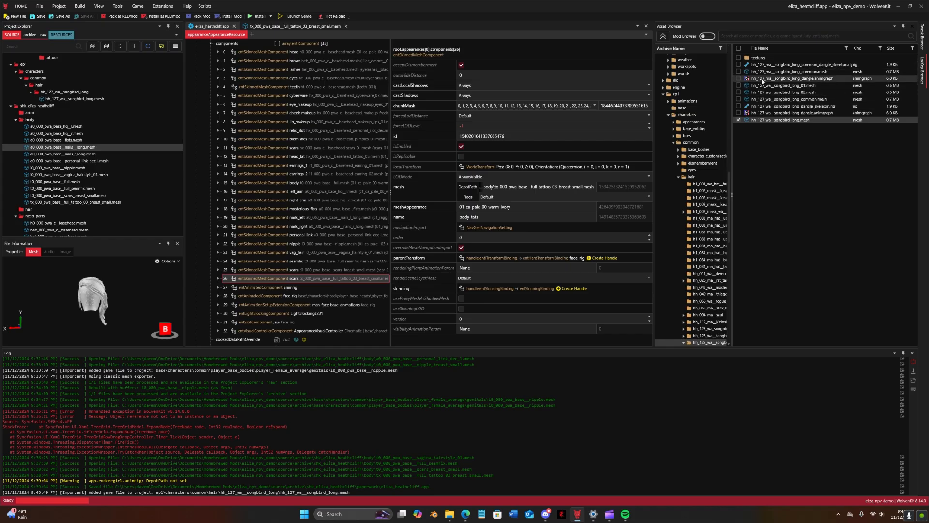
drag(732, 89, 696, 90)
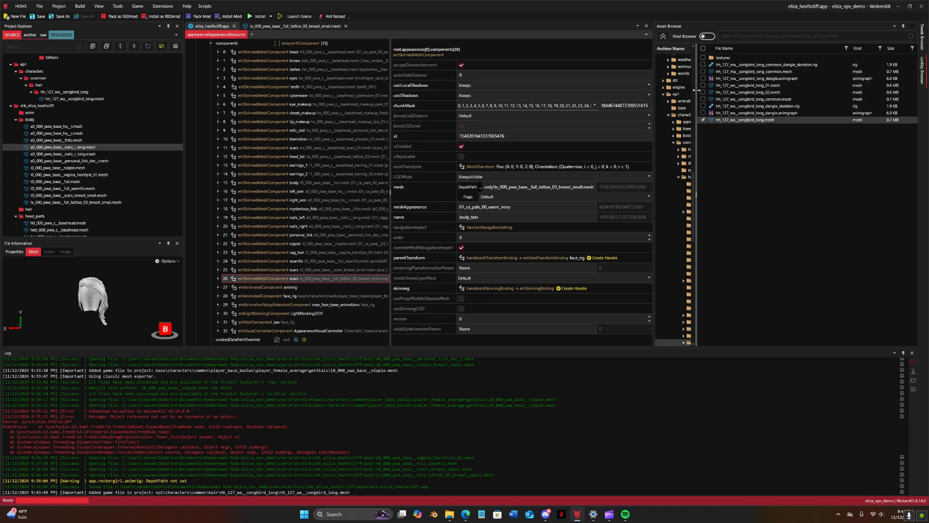
double_click(777, 107)
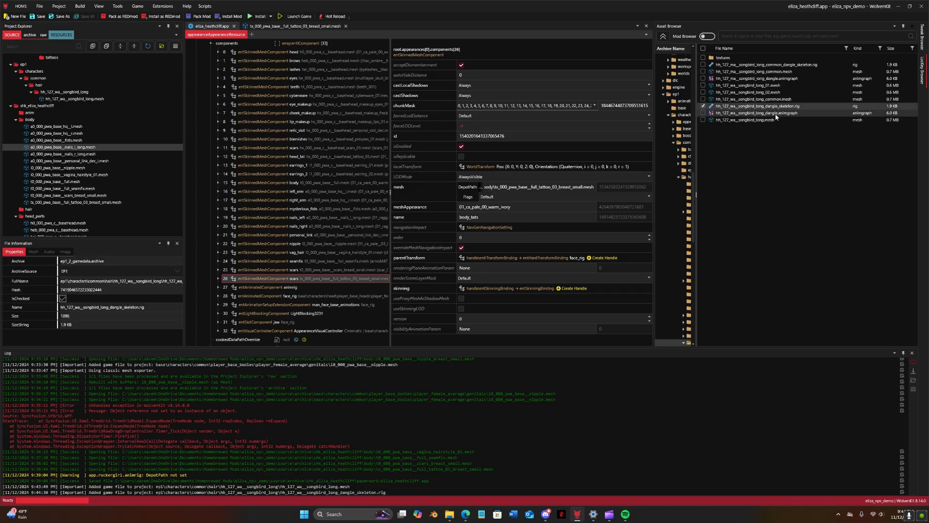
double_click(774, 113)
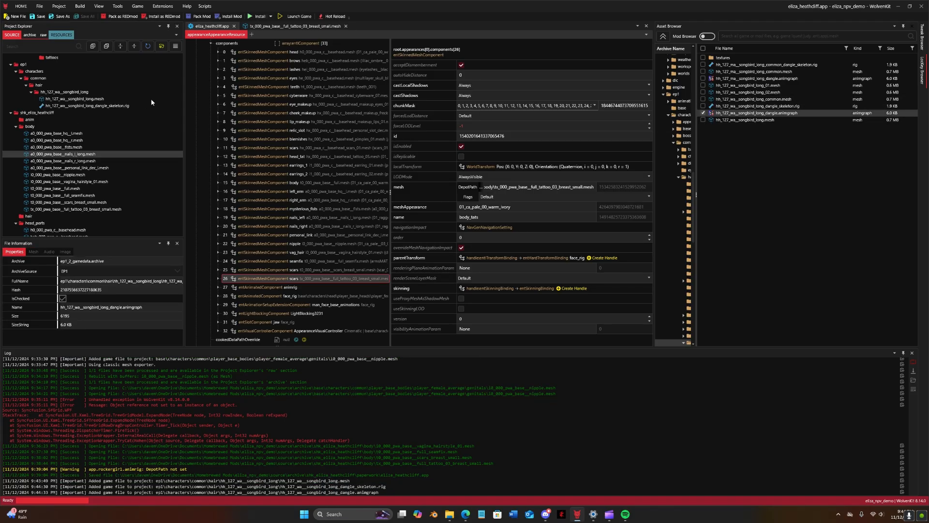
Step: Move the songbird_long mesh into the project's hair folder and its dangle rig and animgraph into the anim folder
mouse_move(86, 99)
mouse_down()
mouse_move(86, 130)
mouse_move(42, 223)
mouse_move(66, 104)
mouse_move(59, 113)
mouse_move(73, 127)
mouse_move(81, 97)
mouse_move(57, 119)
mouse_move(89, 99)
mouse_move(87, 107)
mouse_up()
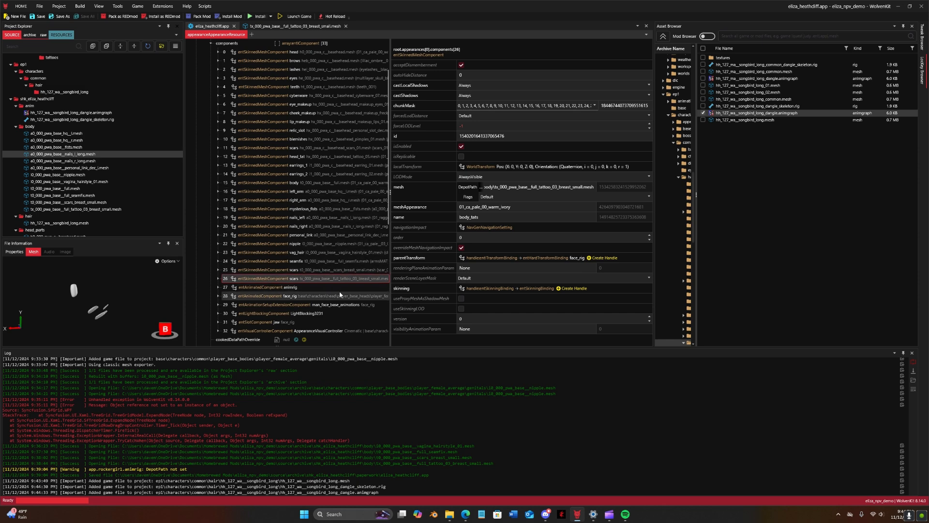
Step: Close the Log and widen the component tree of the .app file to show full component entries
click(912, 352)
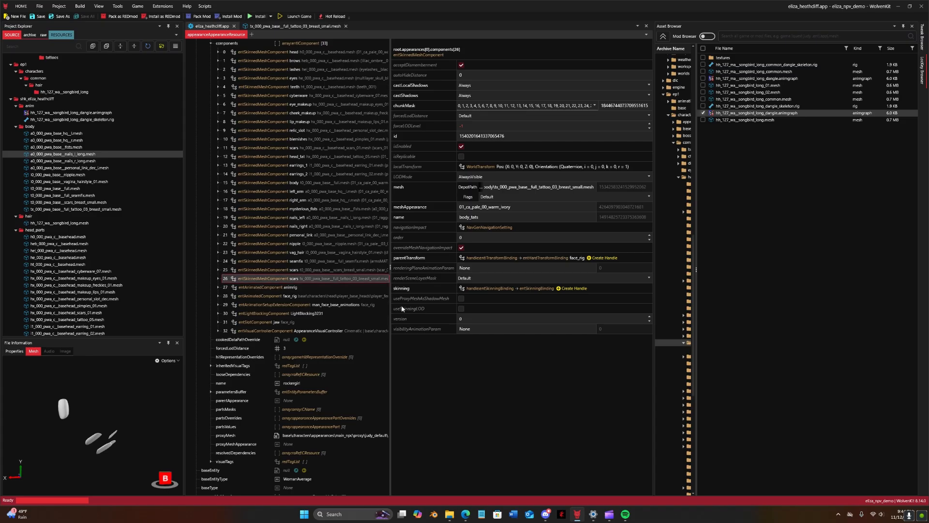
drag(390, 308, 447, 309)
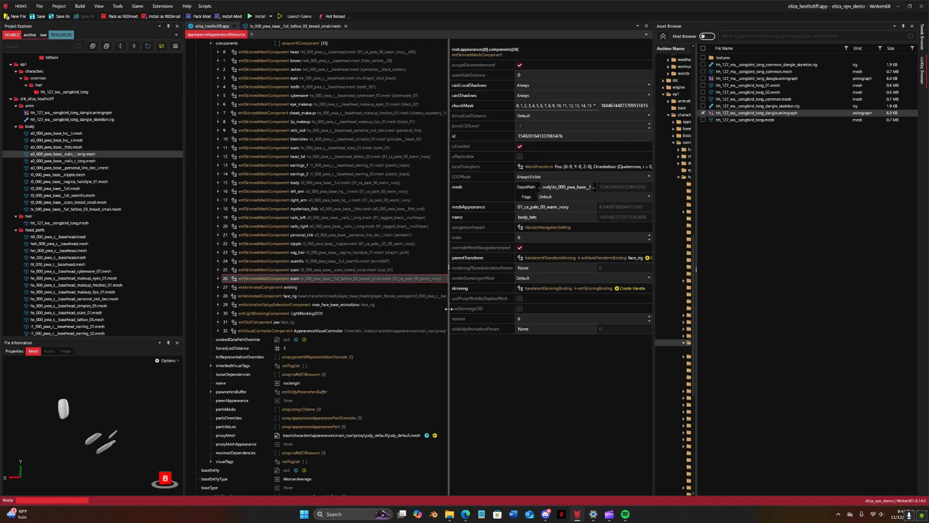
Step: Set the animrig component's graph path to the project's hh_127_wa__songbird_long_dangle.animgraph
click(305, 288)
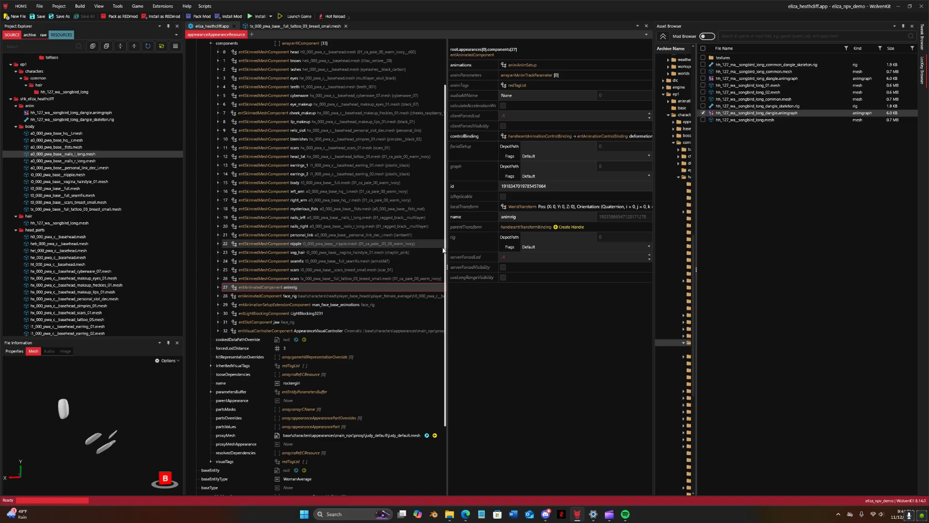
drag(443, 249, 365, 252)
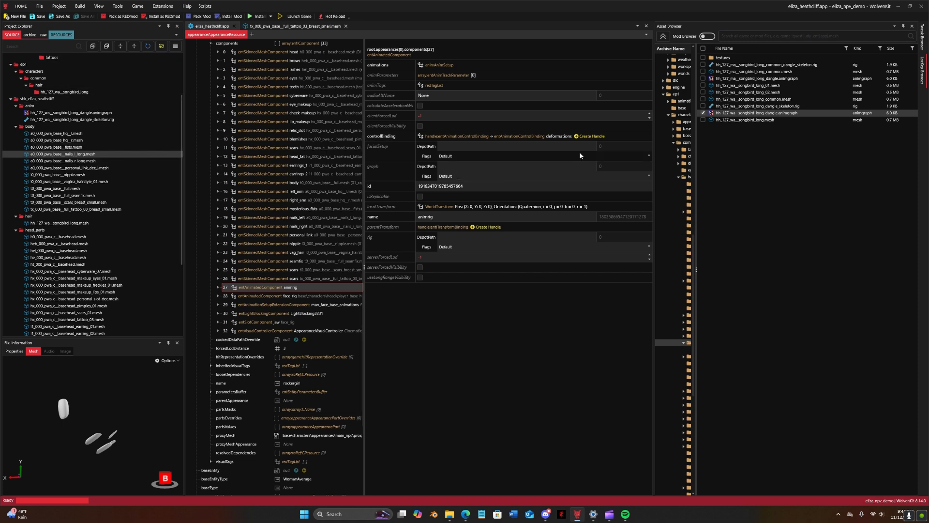
right_click(96, 113)
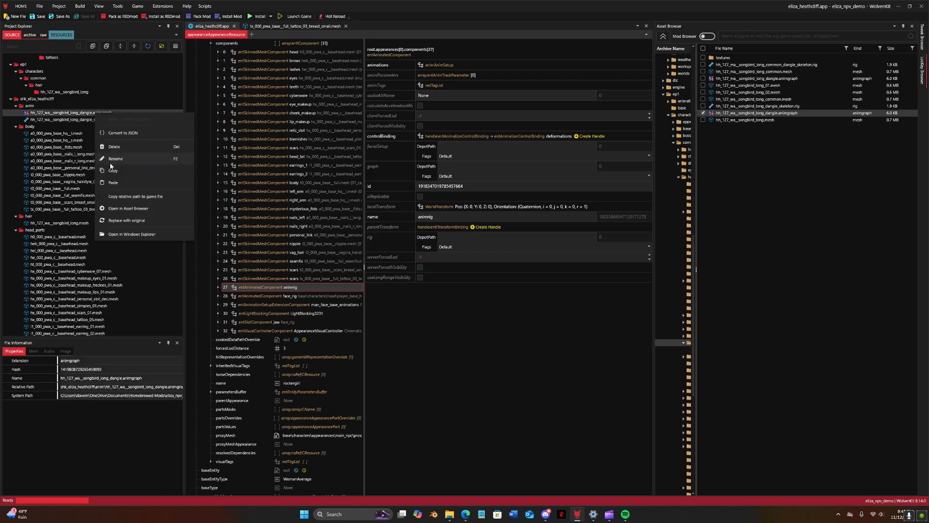
click(129, 196)
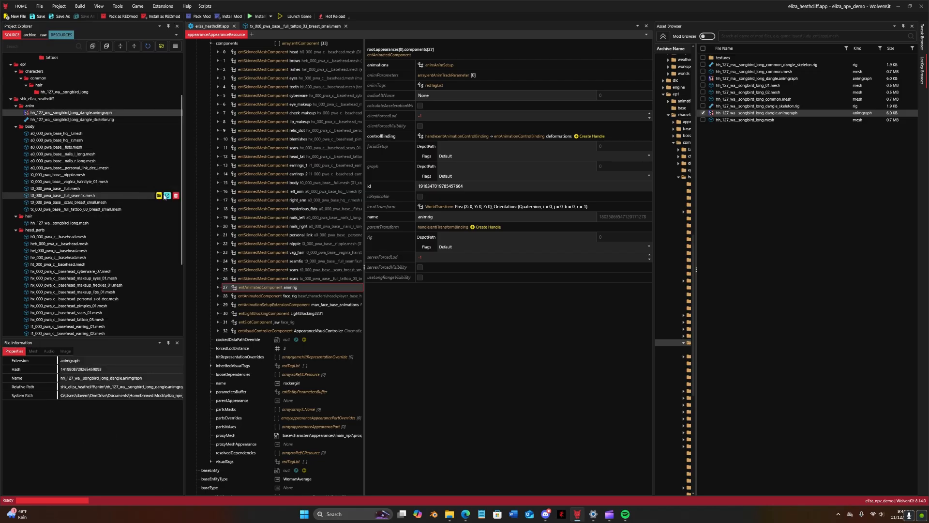
click(483, 168)
key(ctrl+v)
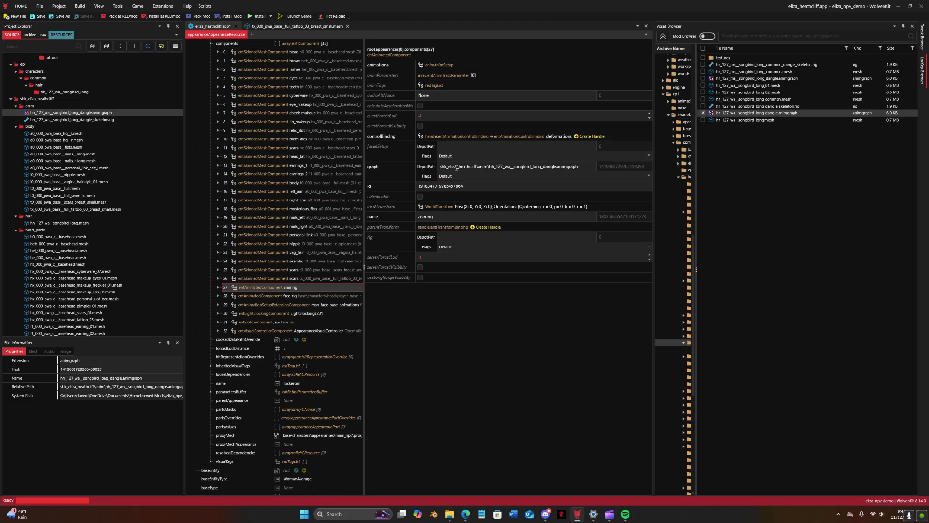
Step: Set the animrig component's rig path to hh_127_wa__songbird_long_dangle_skeleton.rig and rename the component songbird_hair_rig
right_click(81, 120)
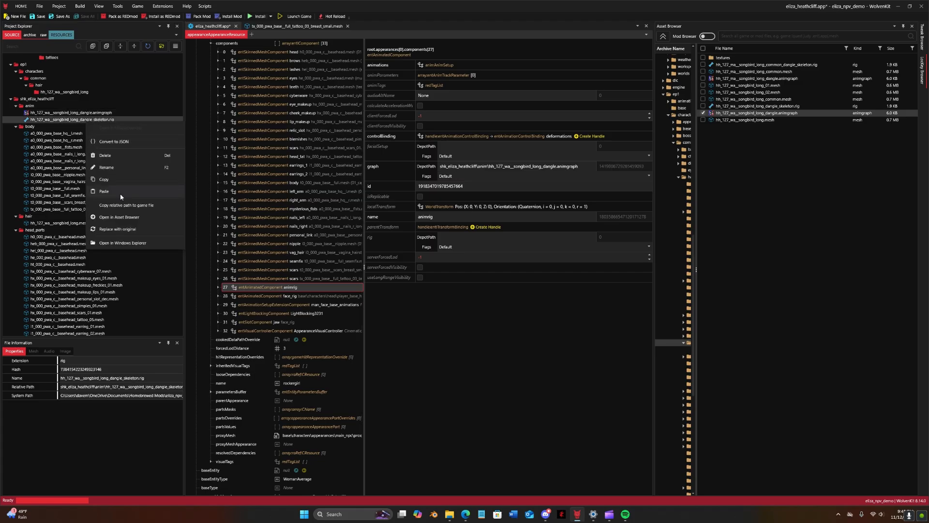
click(121, 205)
click(472, 237)
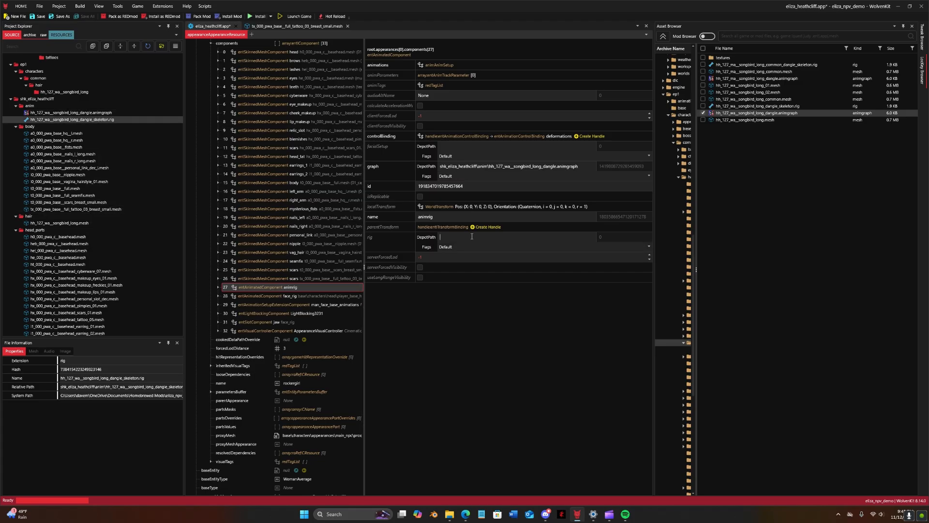
key(ctrl+v)
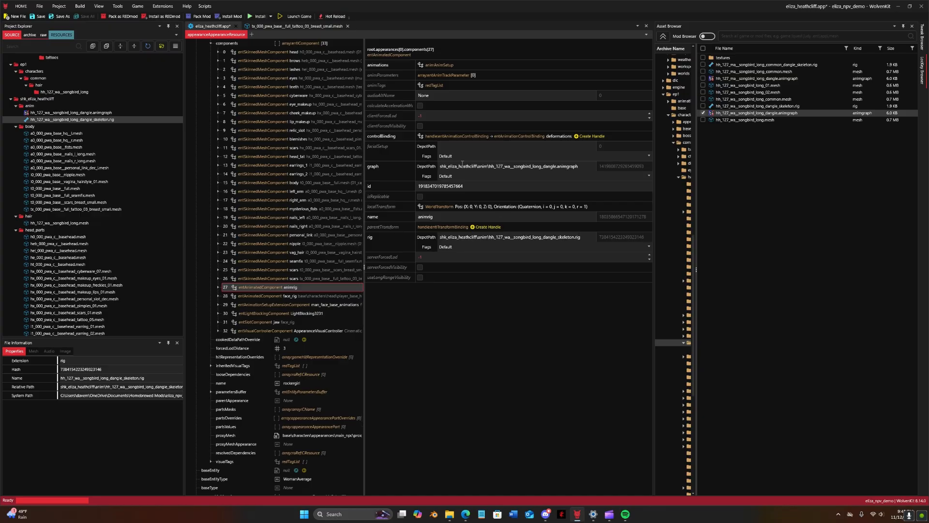
click(367, 219)
text(songbird_hair_)
drag(364, 261, 442, 262)
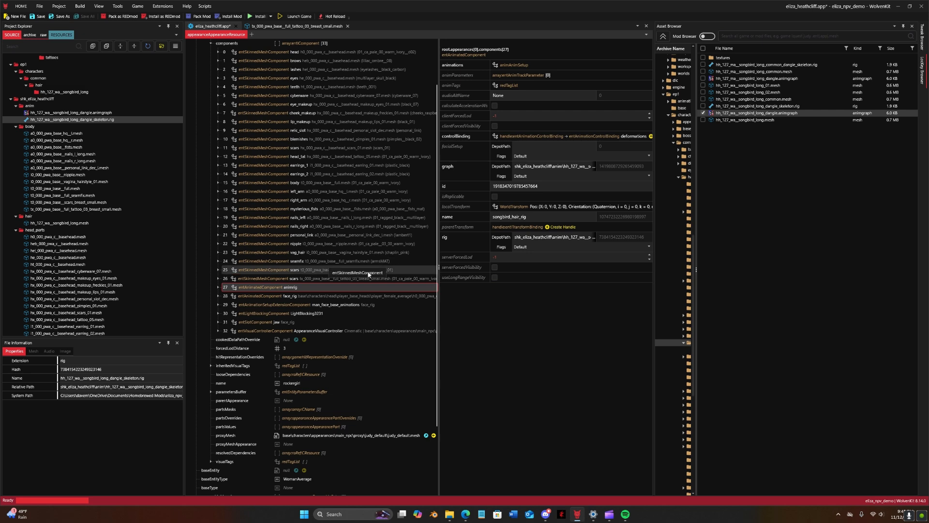
Step: Duplicate the body tattoo entSkinnedMeshComponent and name the copy song_hair
right_click(333, 288)
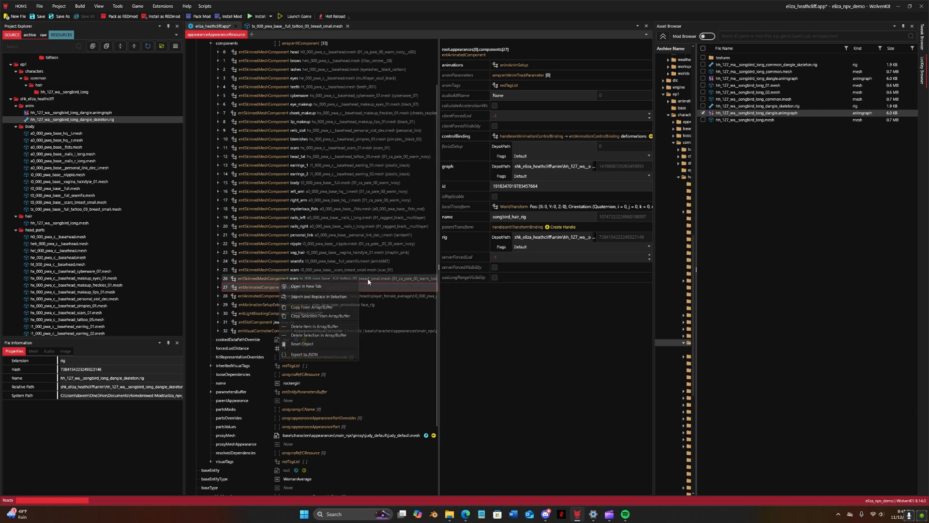
click(347, 279)
right_click(362, 278)
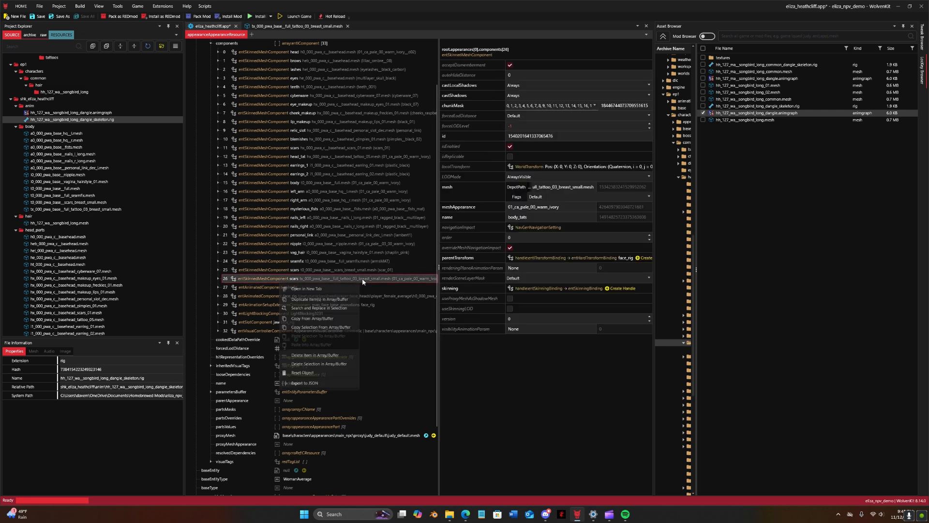
click(337, 300)
click(218, 288)
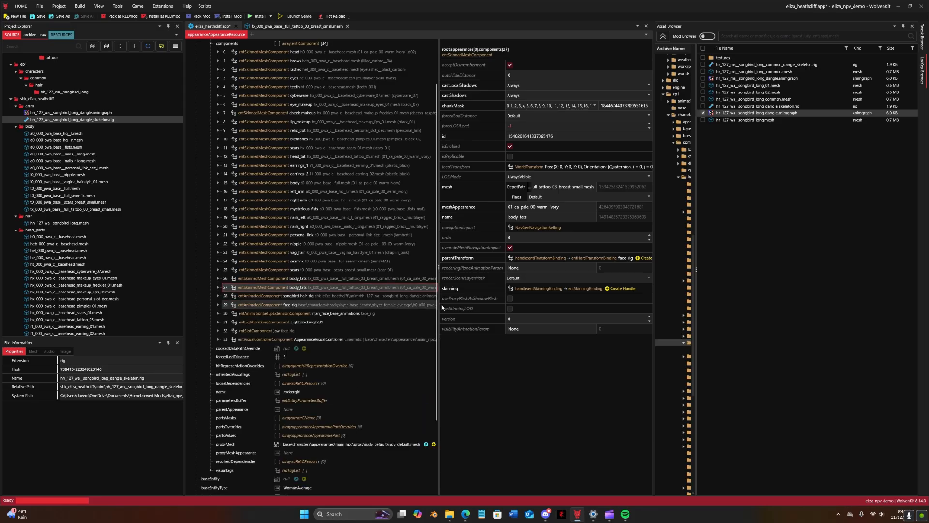
drag(440, 308, 445, 309)
double_click(528, 218)
text(song)
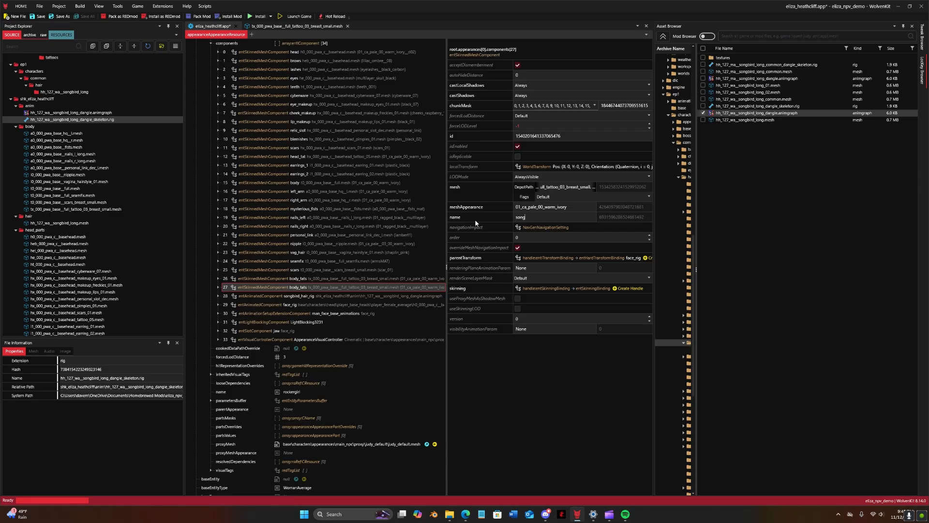
text(_hair)
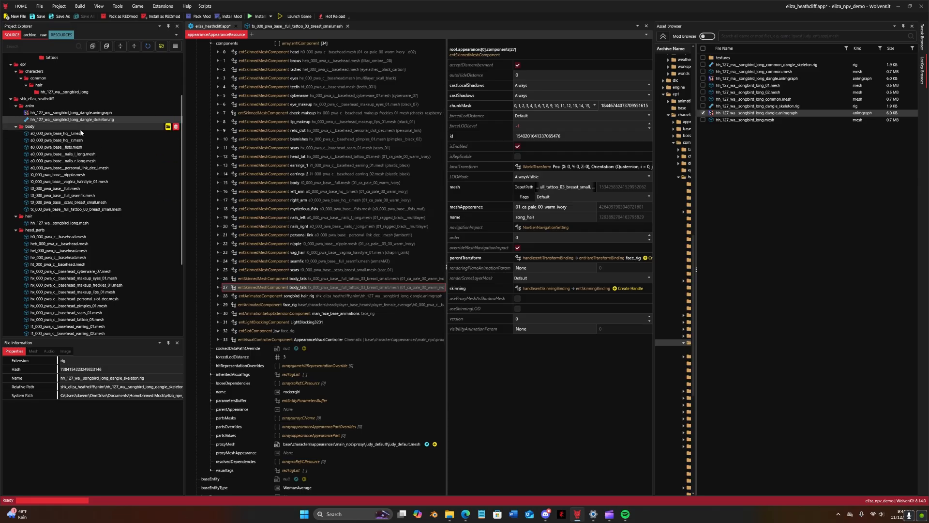
Step: Set the song_hair component's mesh path to hh_127_wa__songbird_long.mesh and close the tattoo mesh file
right_click(53, 224)
click(99, 307)
right_drag(66, 391, 87, 397)
key(ctrl+v)
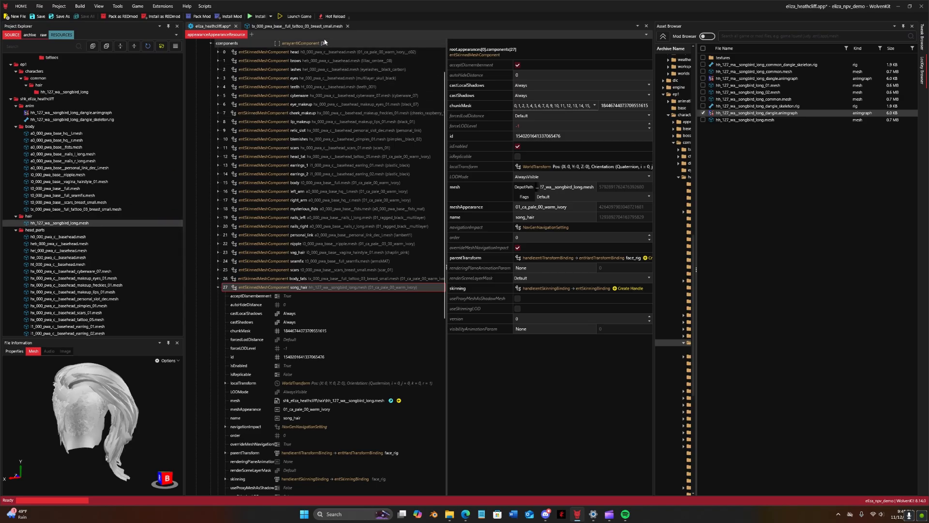
click(347, 27)
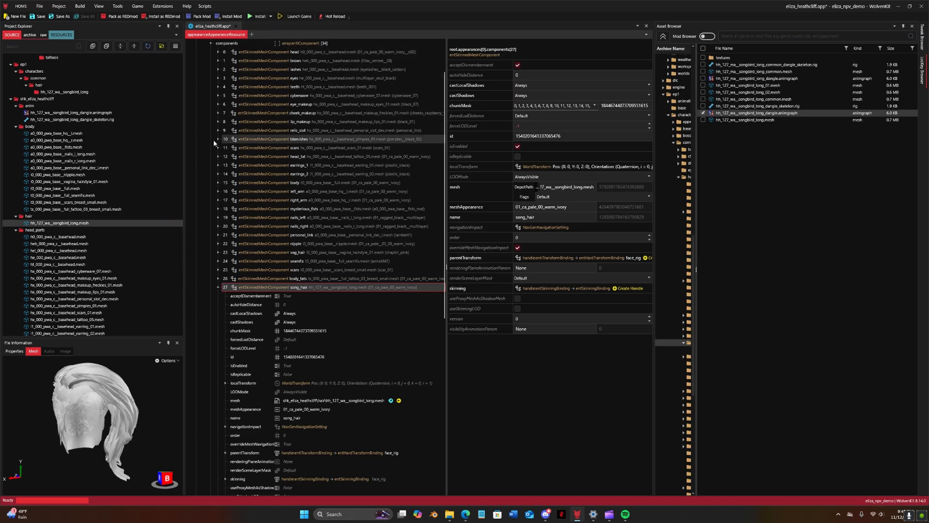
Step: Look up the appearance name in hh_127_wa__songbird_long.mesh and set song_hair's meshAppearance to songbird_long_app
double_click(99, 224)
click(196, 52)
click(203, 61)
click(218, 60)
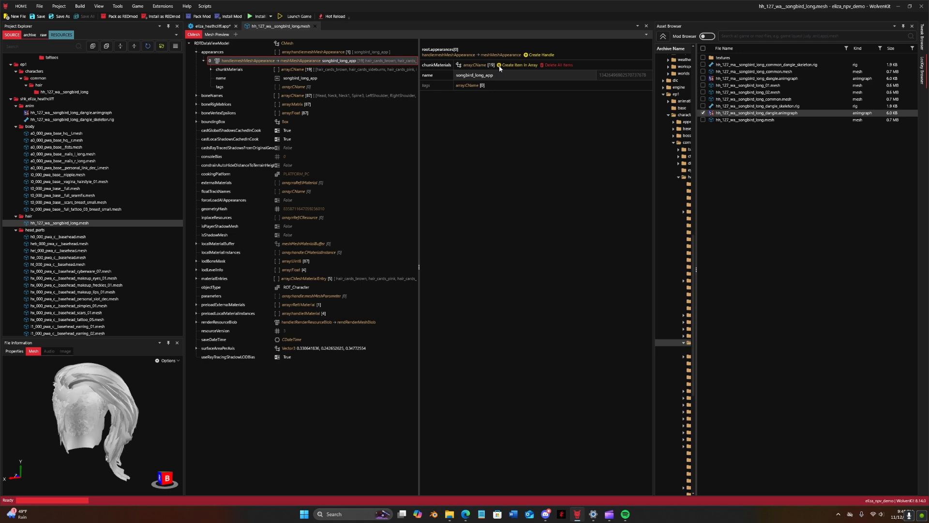
click(213, 26)
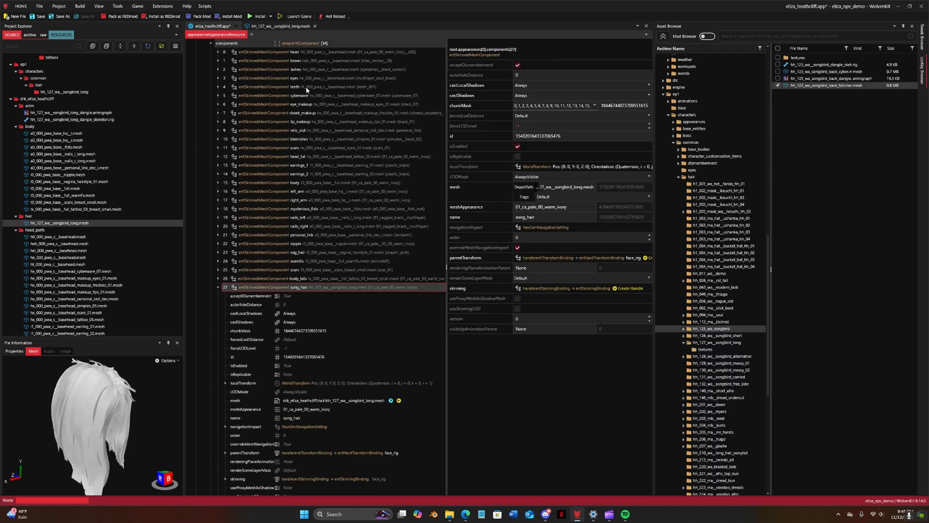
double_click(571, 208)
text(songbird_long_app)
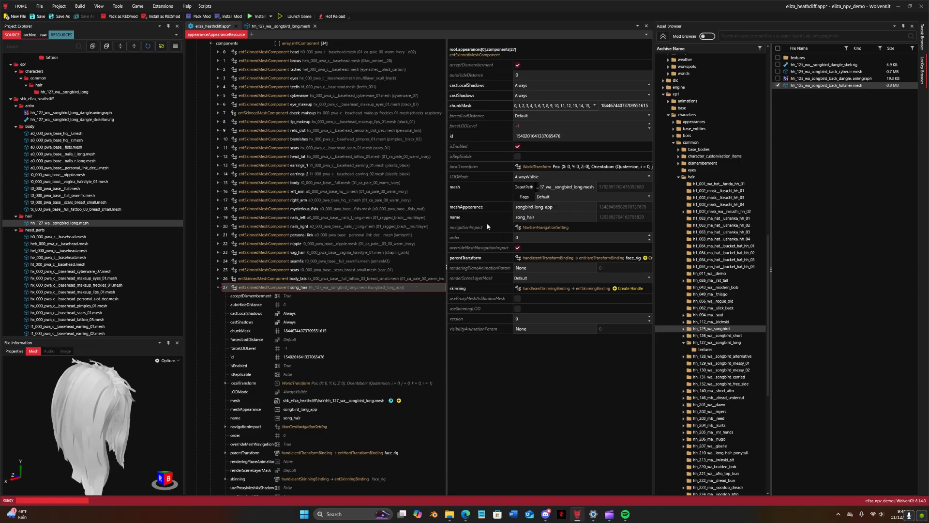
click(217, 287)
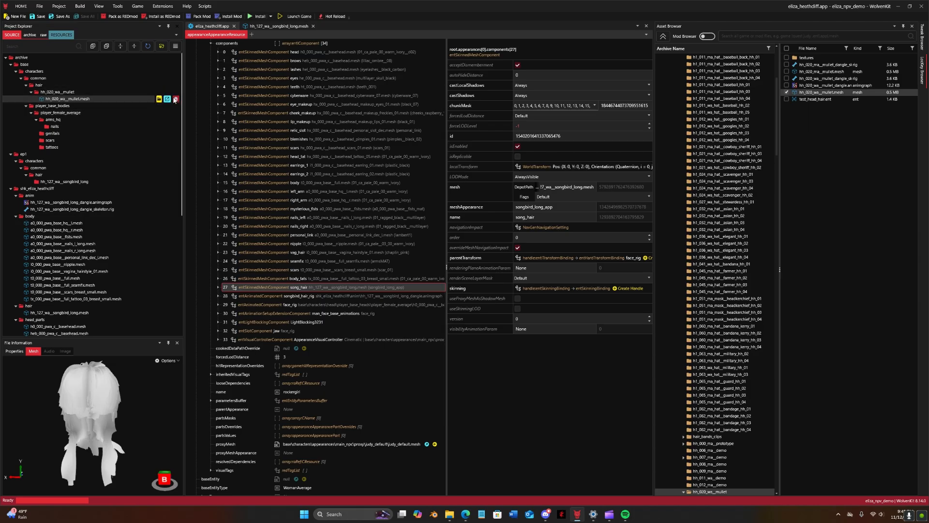
Step: Delete the mullet mesh and the leftover ep1 and base folders from the project archive
click(176, 99)
click(483, 276)
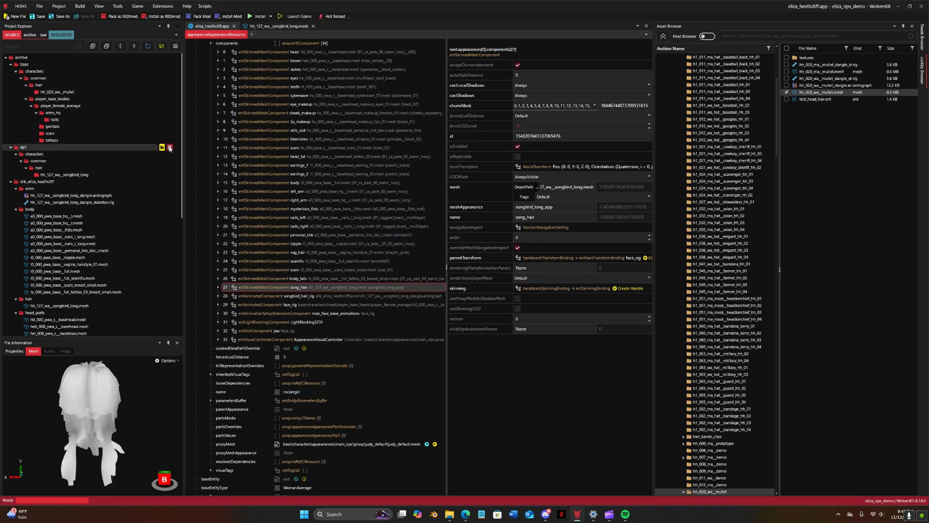
click(169, 148)
click(490, 275)
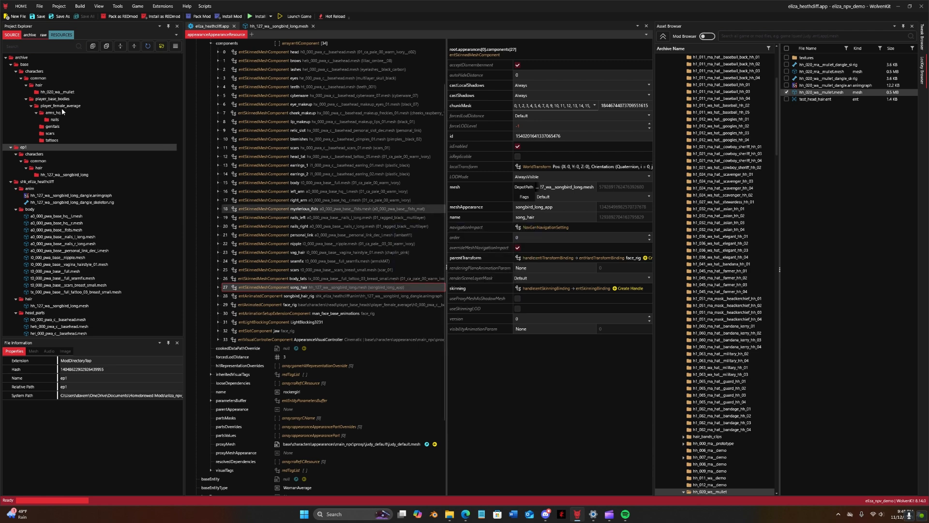
double_click(61, 64)
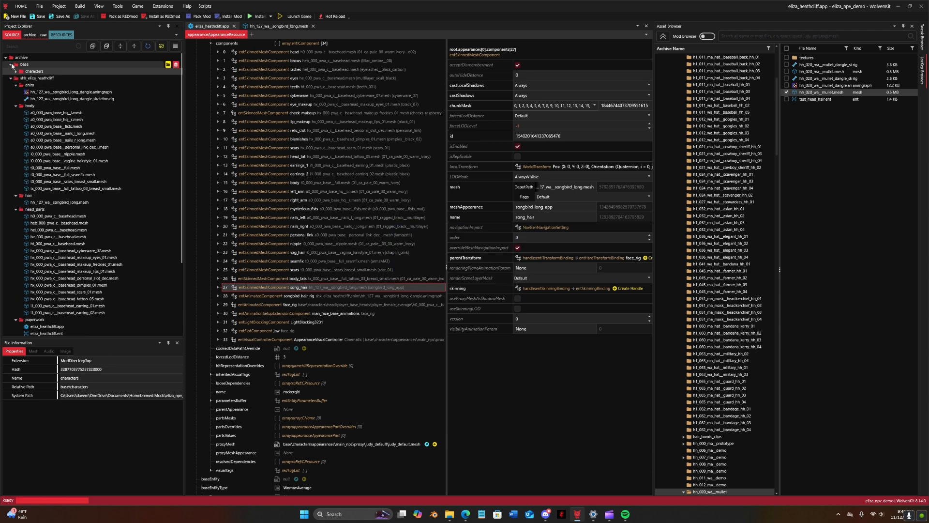
click(176, 65)
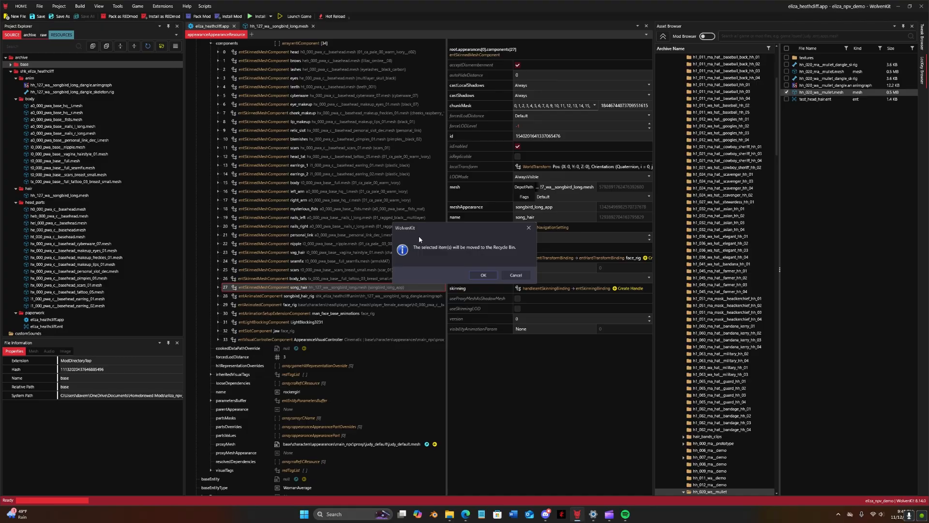
click(483, 275)
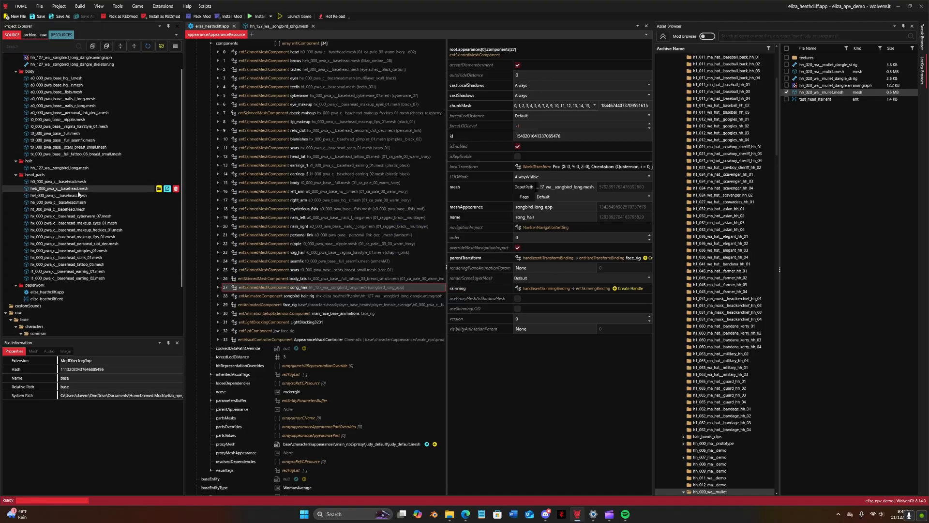
Step: Close the songbird mesh and .app files, open eliza_heathcliff.ent and expand its npv_appearance_00 entry
click(312, 25)
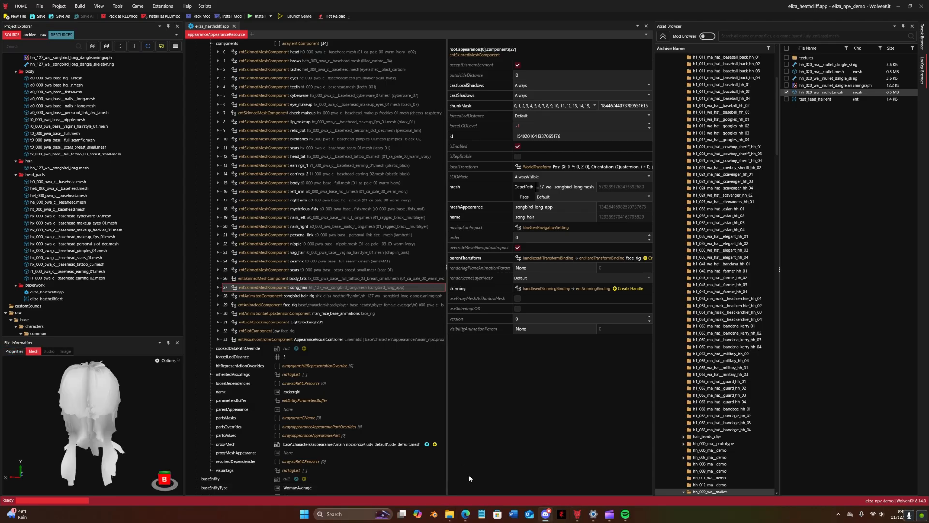
double_click(77, 297)
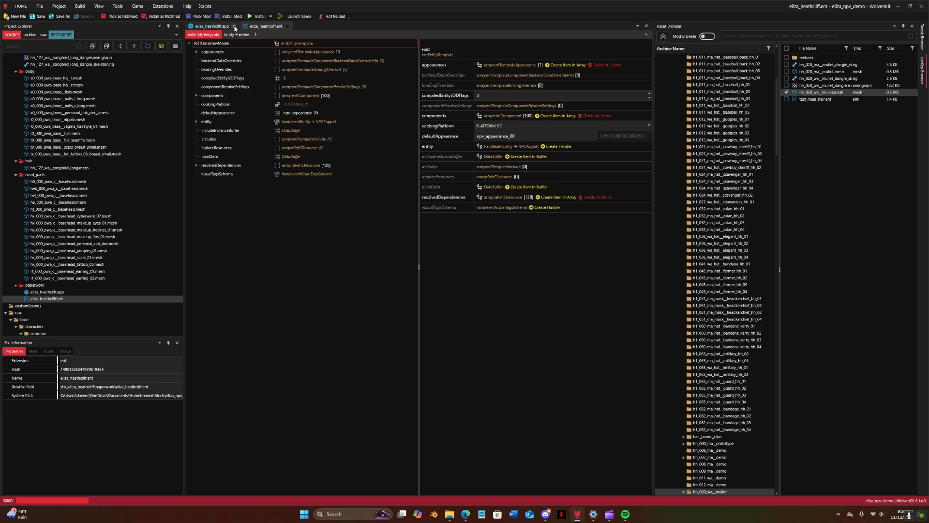
right_click(57, 293)
click(237, 174)
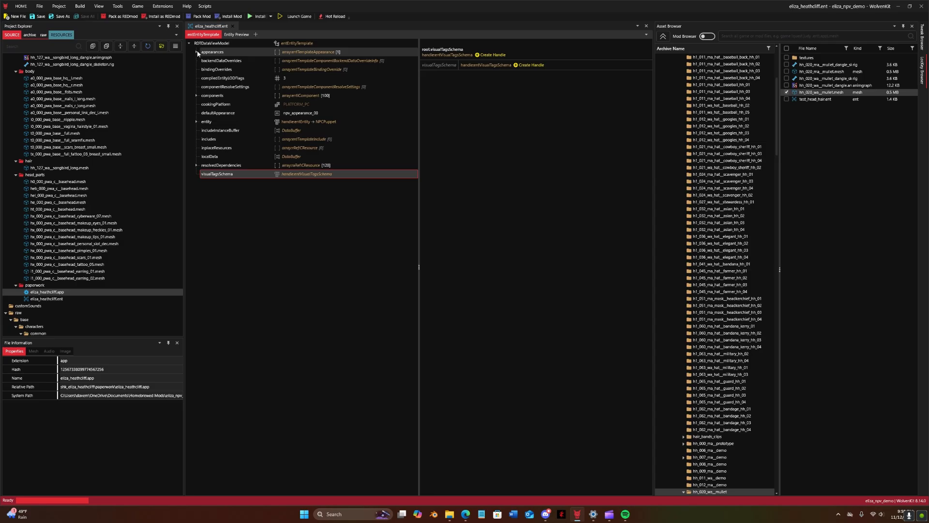
click(196, 52)
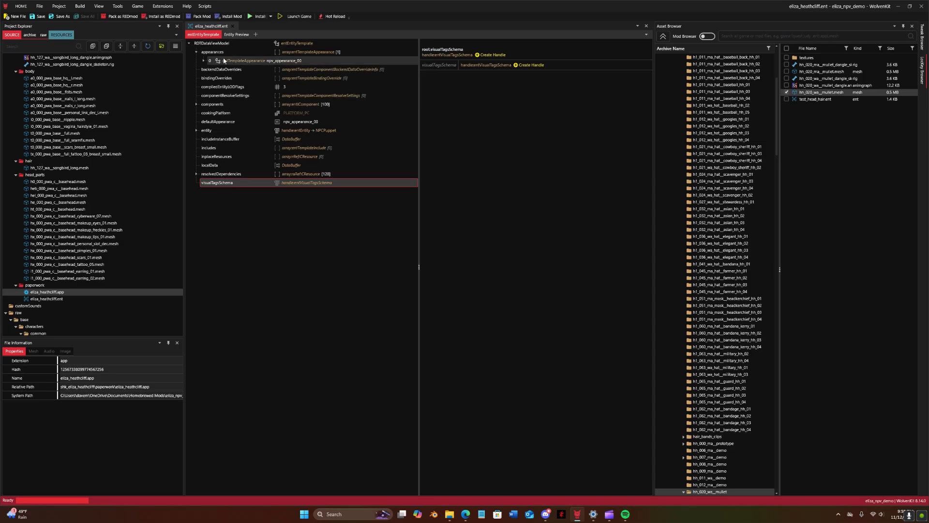
click(204, 61)
click(280, 61)
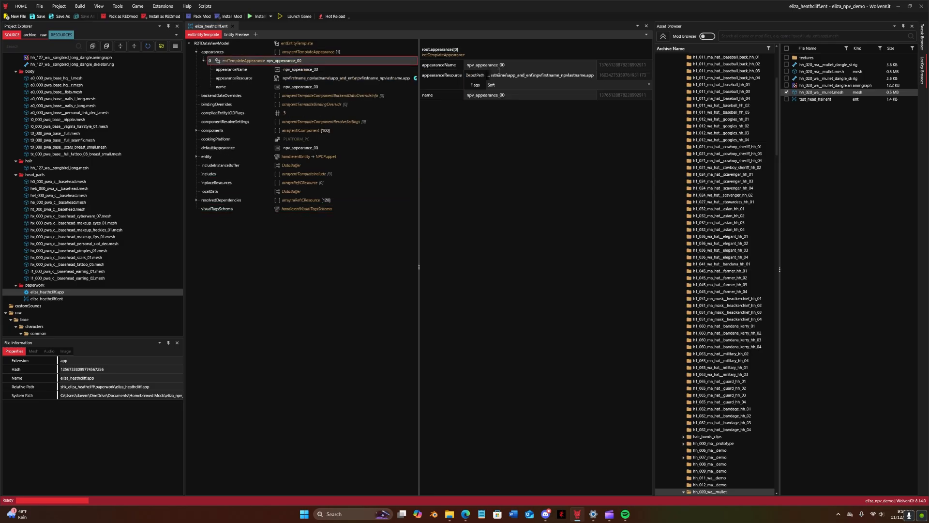
drag(500, 67, 456, 64)
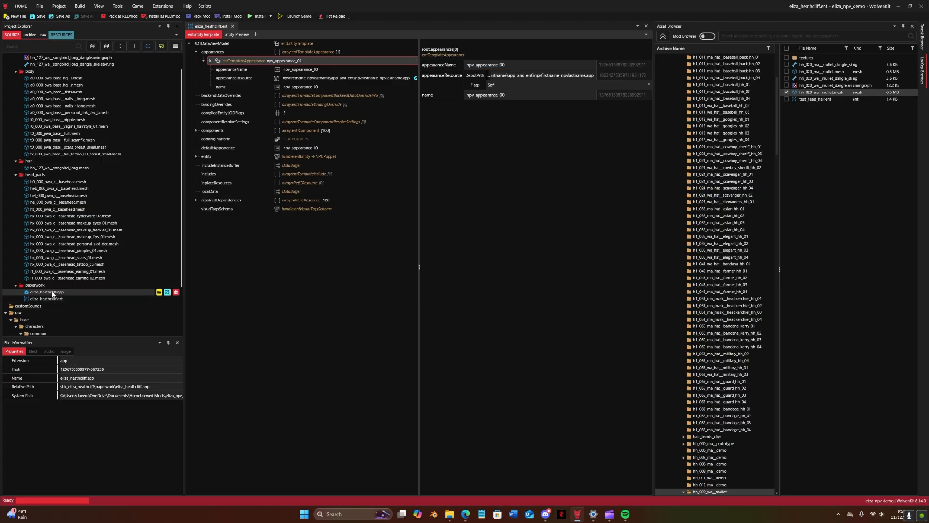
Step: Reopen eliza_heathcliff.app to check its appearance definition's name, and return to eliza_heathcliff.ent
double_click(29, 292)
click(196, 77)
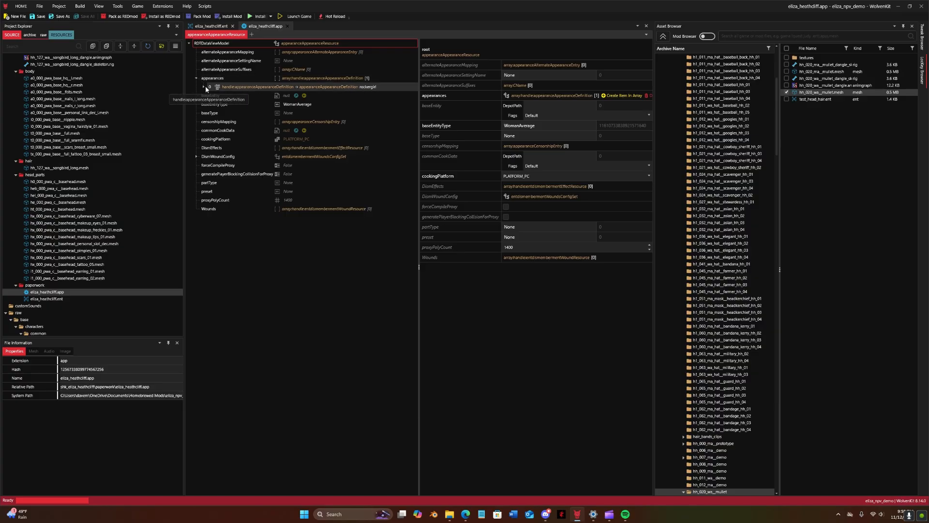
click(204, 86)
click(210, 104)
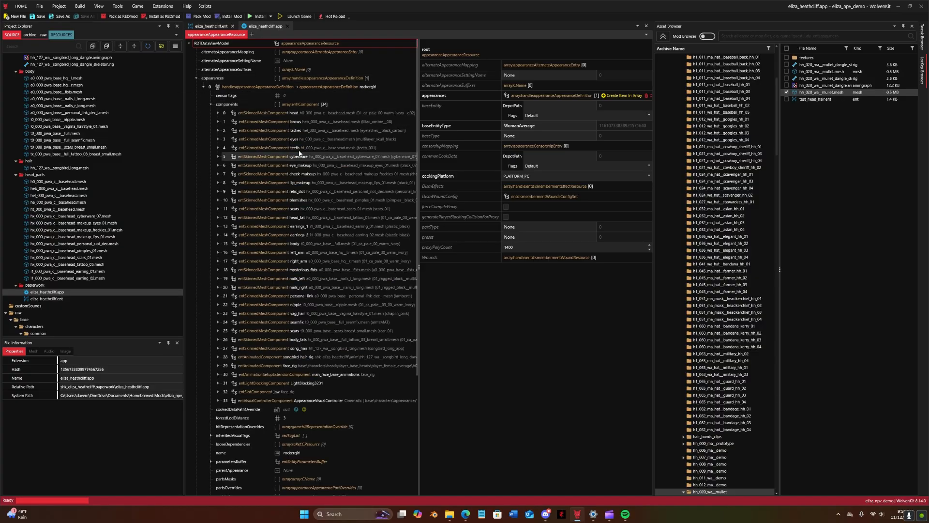
click(362, 87)
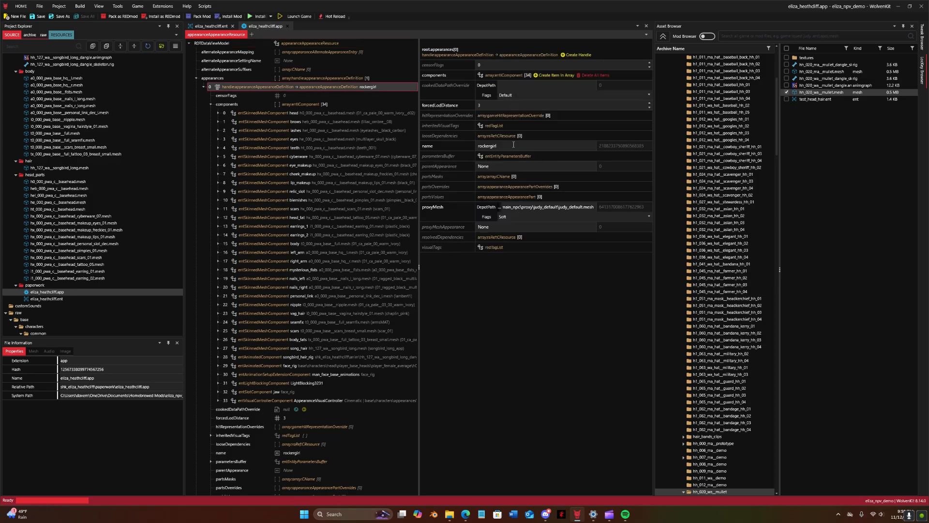
click(215, 28)
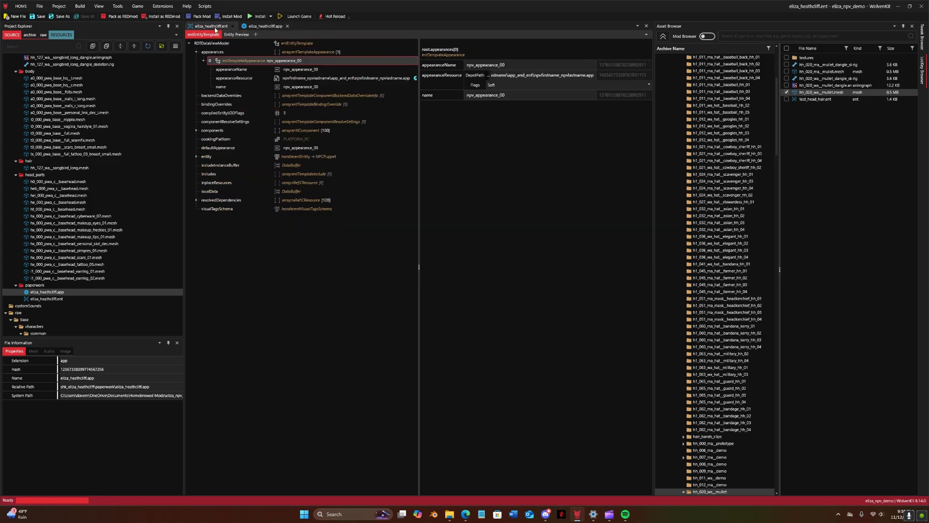
Step: Set both the appearanceName and the name of the npv_appearance_00 entry in eliza_heathcliff.ent to rockergirl
drag(508, 66, 426, 67)
text(rockergirl)
key(Tab)
text(ro)
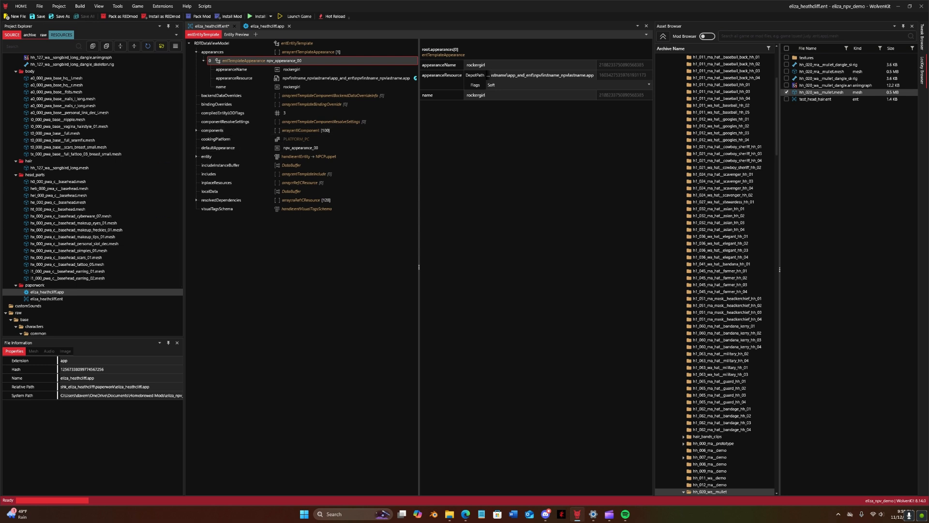
Step: Point the entry's appearanceResource to the relative path of eliza_heathcliff.app, shk_eliza_heathcliff\paperwork\eliza_heathcliff.app, and save the .ent file
right_click(58, 293)
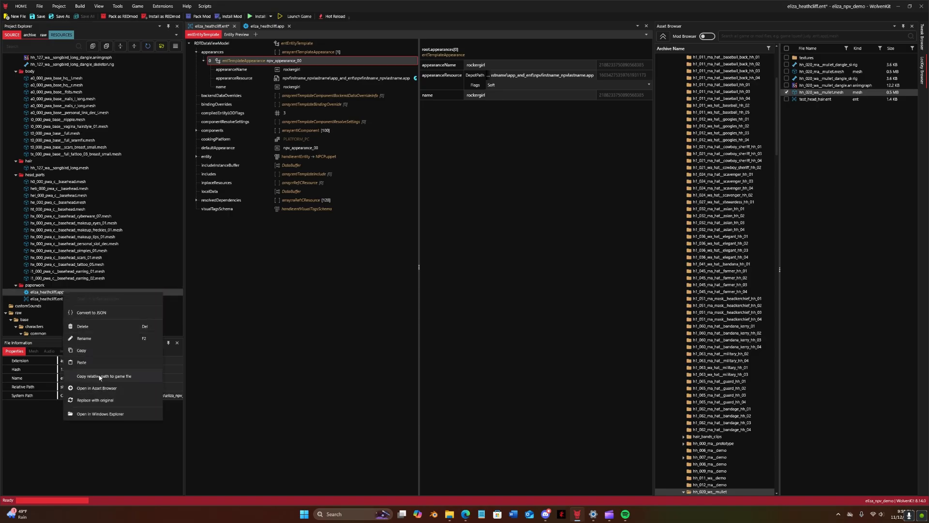
click(100, 376)
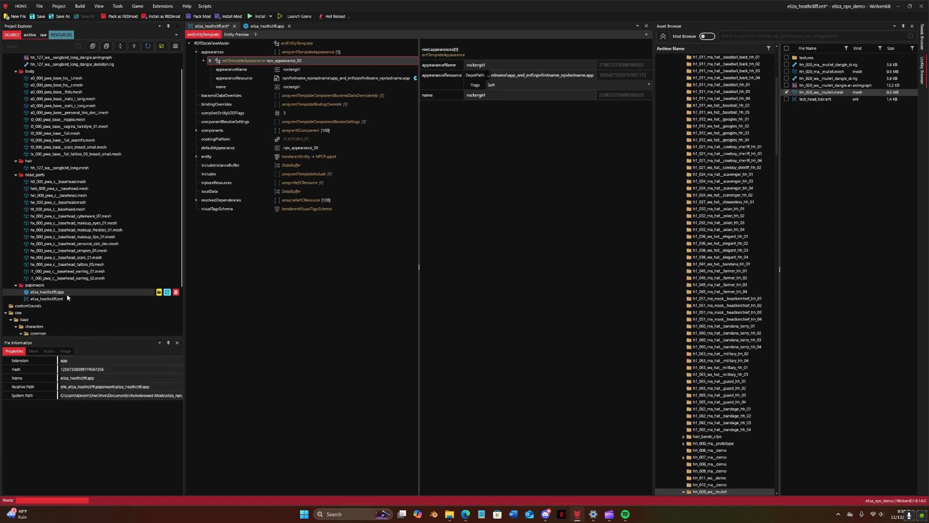
triple_click(529, 76)
key(ctrl+v)
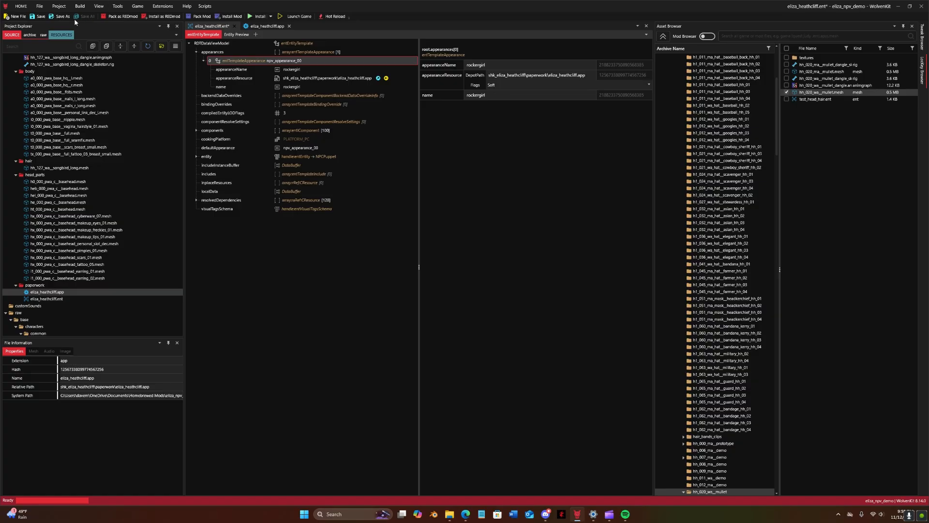
click(40, 17)
Step: Switch to the browser, open the NPV Resources page and look through its downloads down to the template .lua file
click(465, 514)
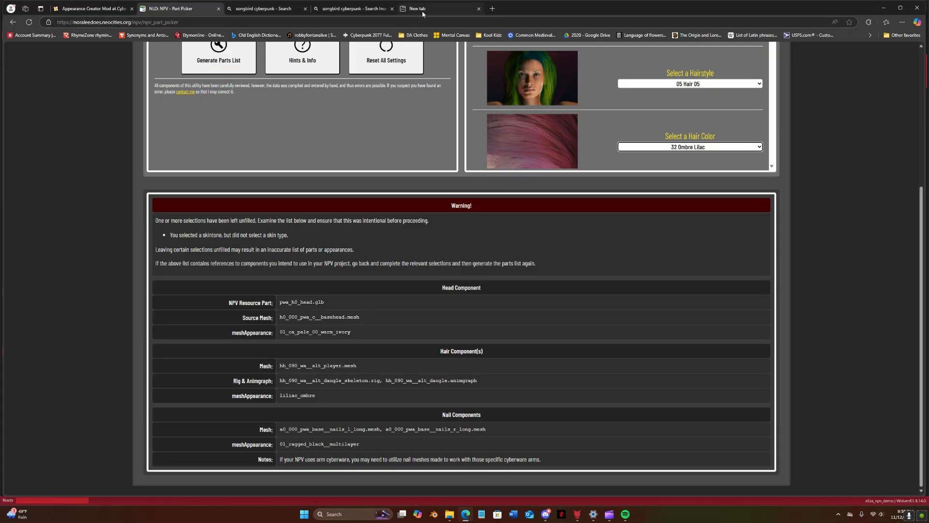
scroll(290, 70, up, 5)
mouse_move(207, 54)
click(220, 96)
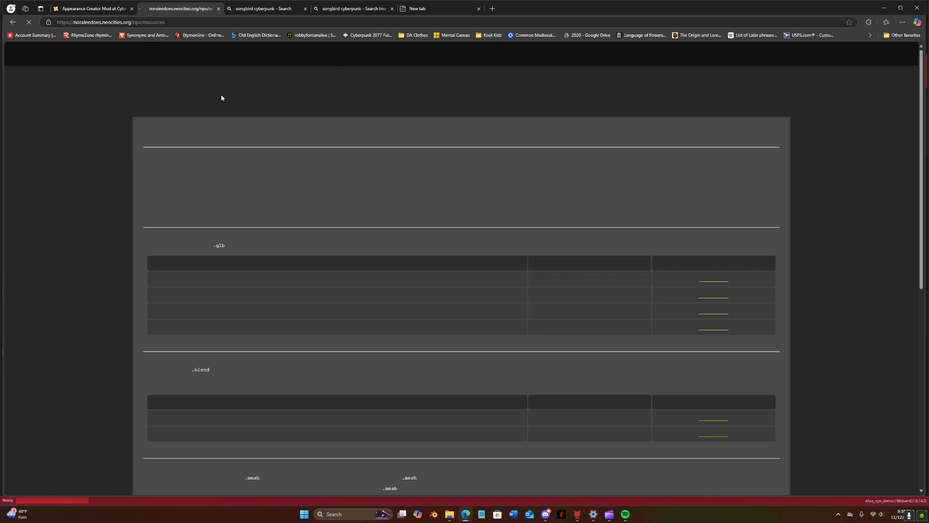
scroll(242, 130, down, 6)
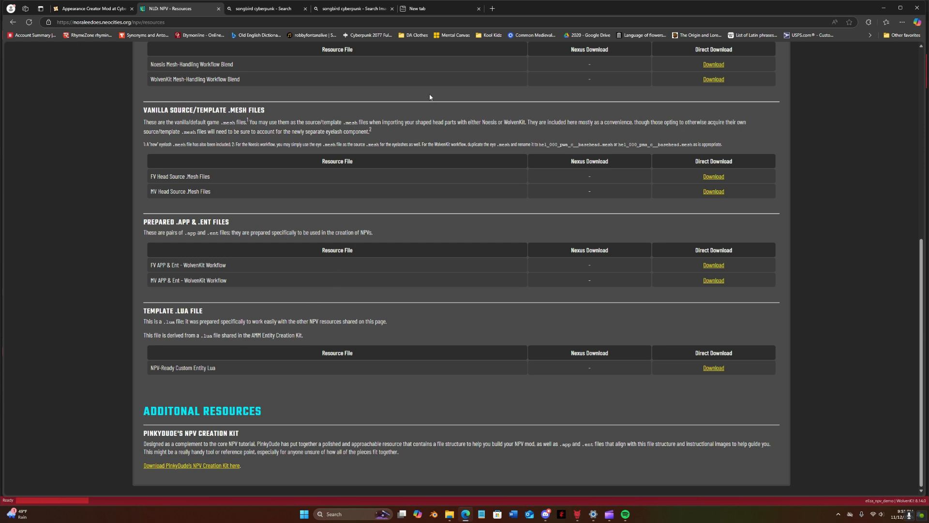
Step: Open the NPV Tweak Customisation guide in the empty browser tab and examine its example scanner image enlarged
click(411, 8)
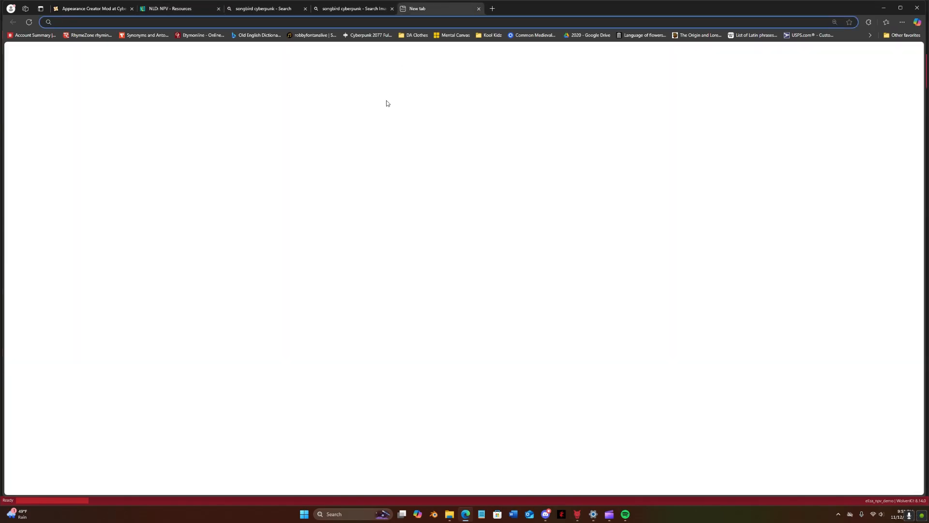
text(xbae)
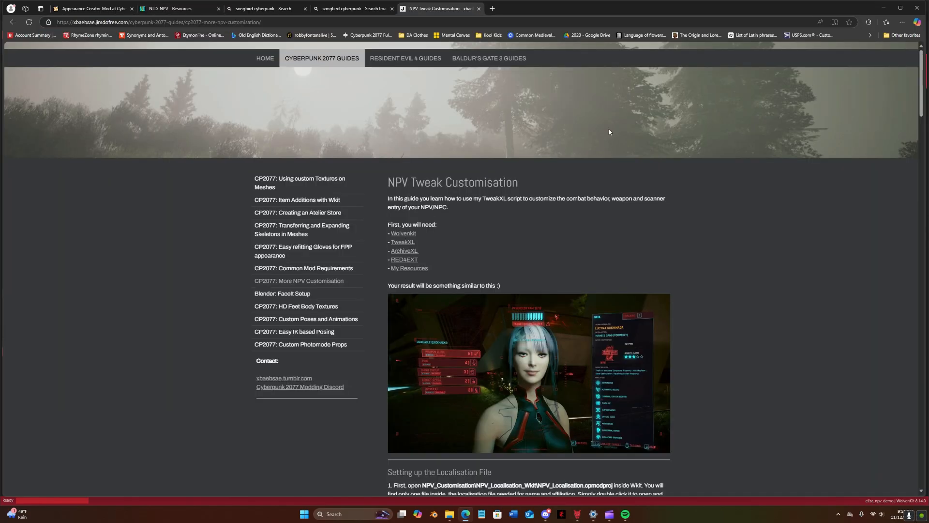
scroll(608, 130, down, 2)
scroll(615, 136, up, 2)
click(900, 8)
click(624, 360)
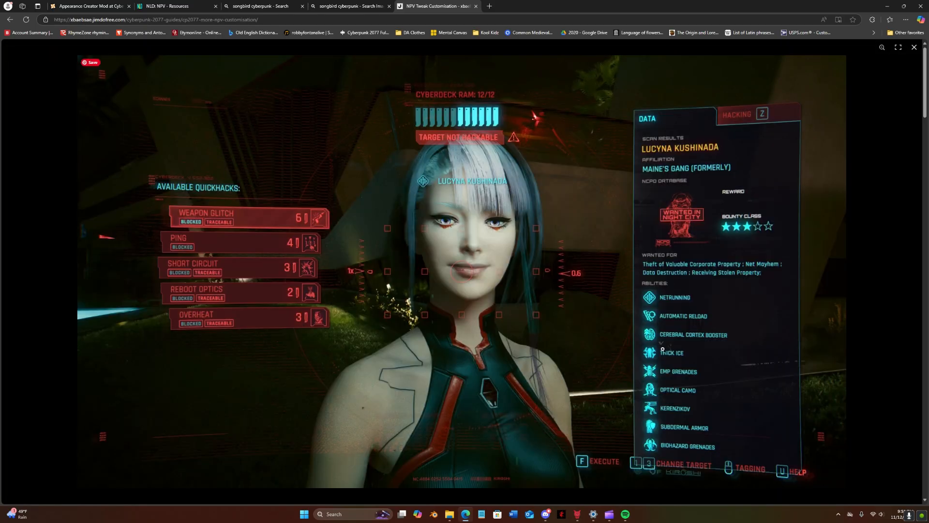
click(915, 47)
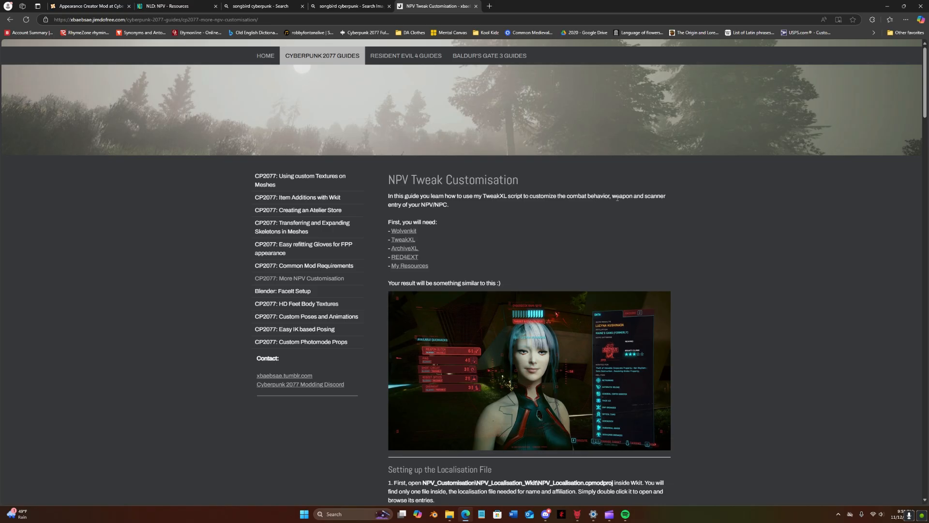
Step: Open the guide's My Resources link in a new tab and download NPV_Customisation.zip from Google Drive
scroll(600, 200, down, 1)
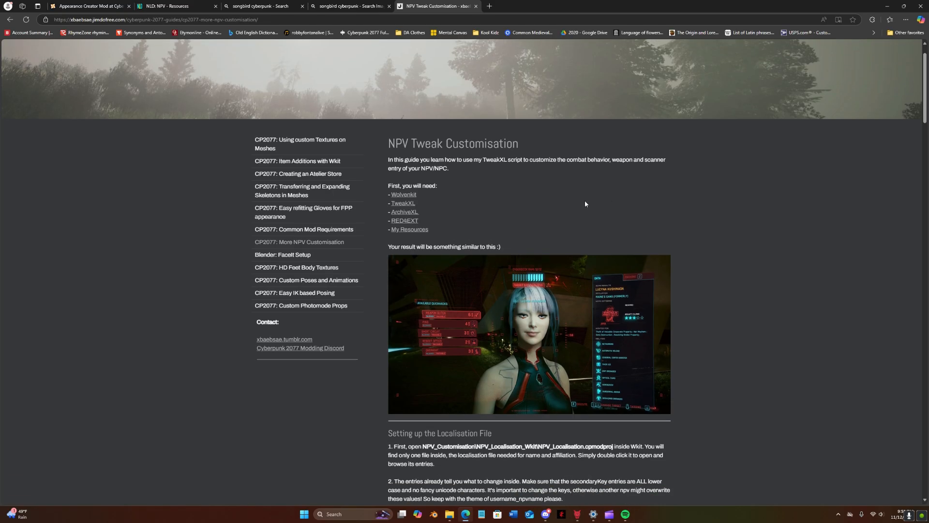
right_click(409, 231)
click(435, 240)
click(515, 8)
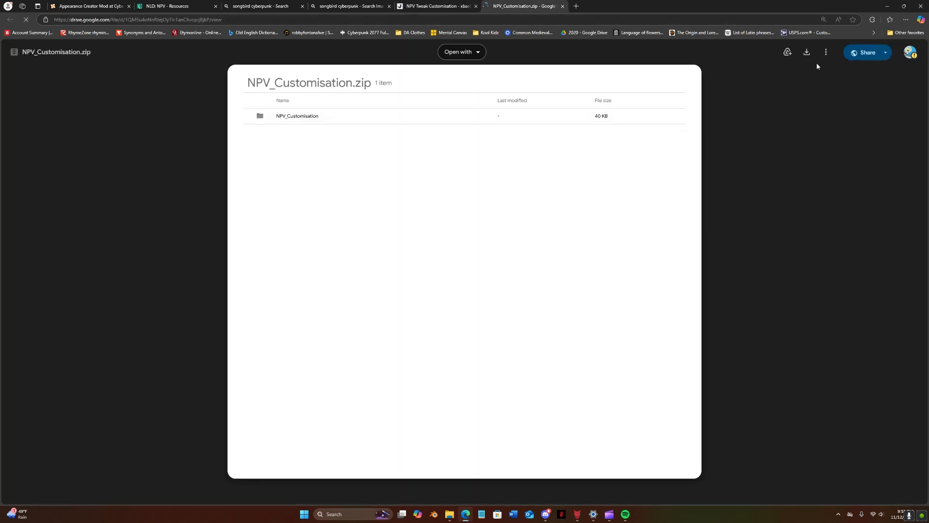
click(807, 52)
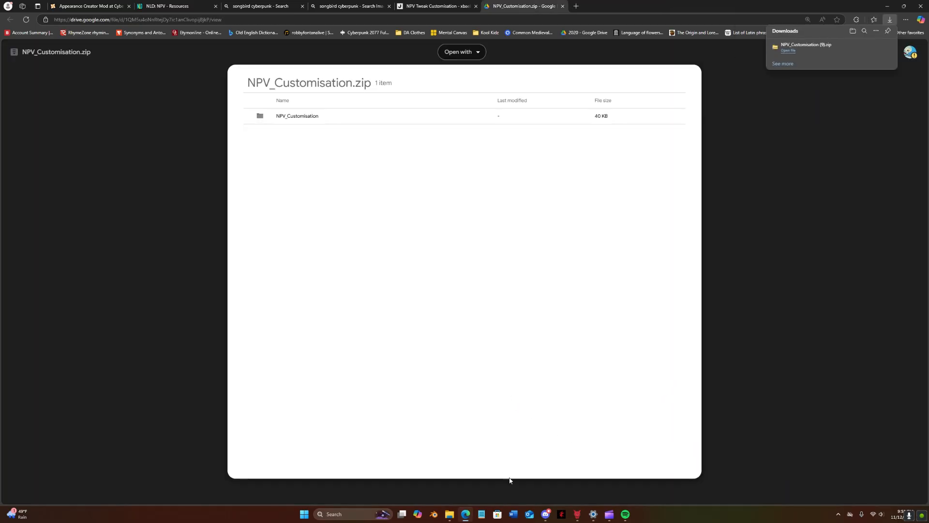
Step: Switch to File Explorer and arrange the Cyberpunk 2077 game folder window beside a second Explorer window
click(450, 514)
click(330, 30)
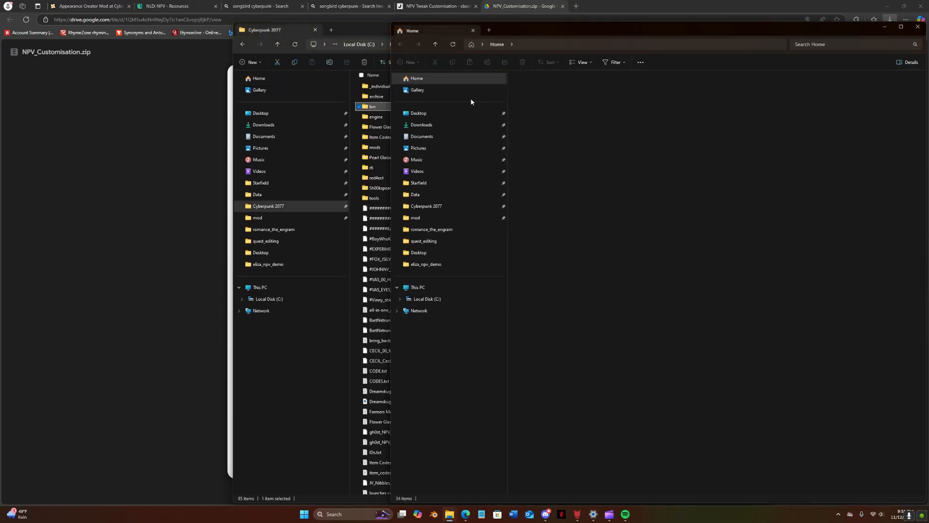
drag(343, 30, 147, 12)
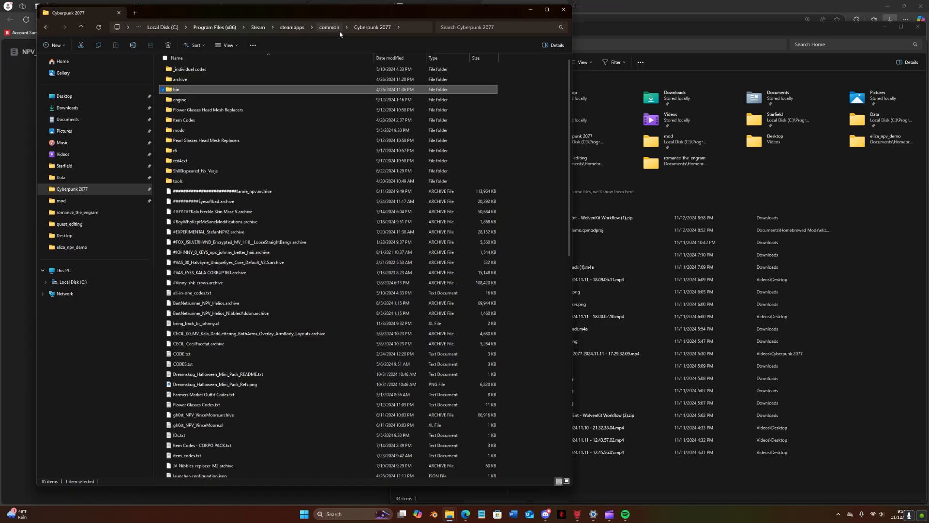
drag(292, 16, 265, 24)
click(636, 31)
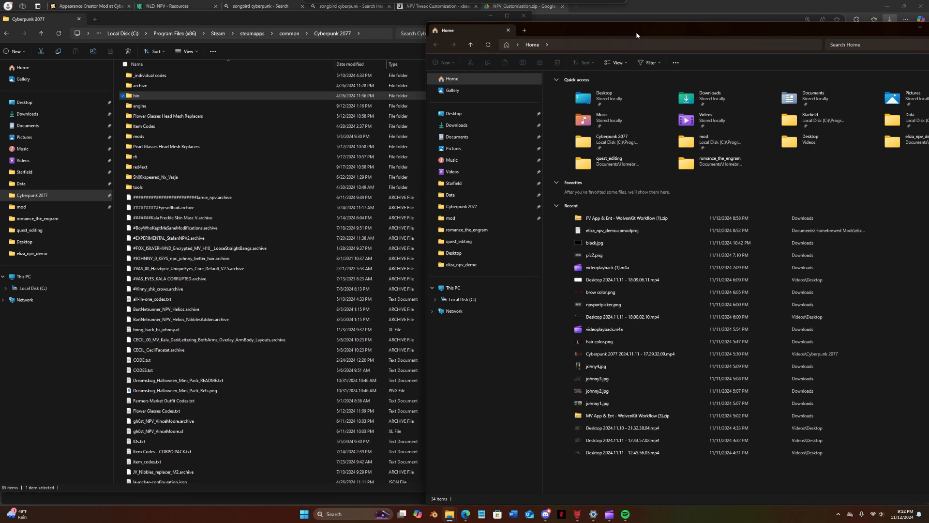
Step: In the downloaded NPV_Customisation (9).zip, open bin\x64\plugins\cyber_engine_tweaks\mods\AppearanceMenuMod\Collabs\Custom Entities, keeping both Explorer windows in view
click(486, 129)
double_click(600, 98)
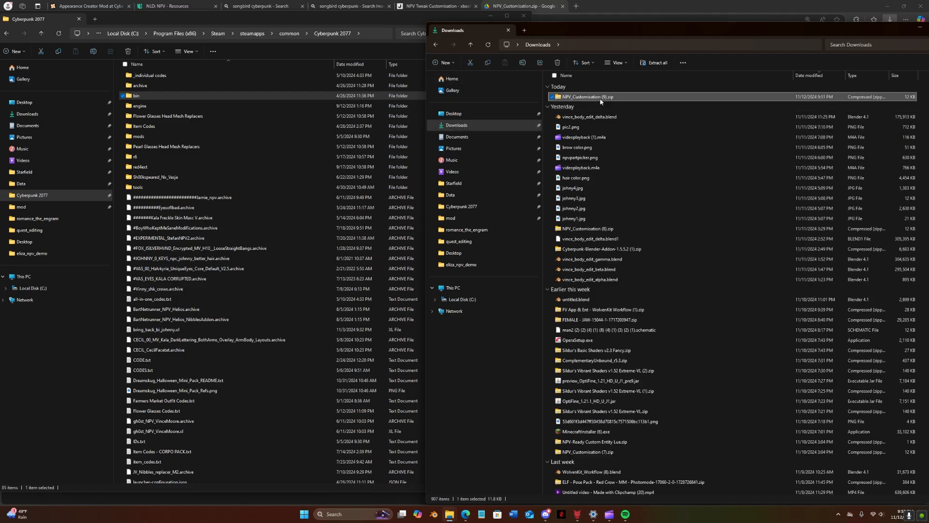
double_click(584, 88)
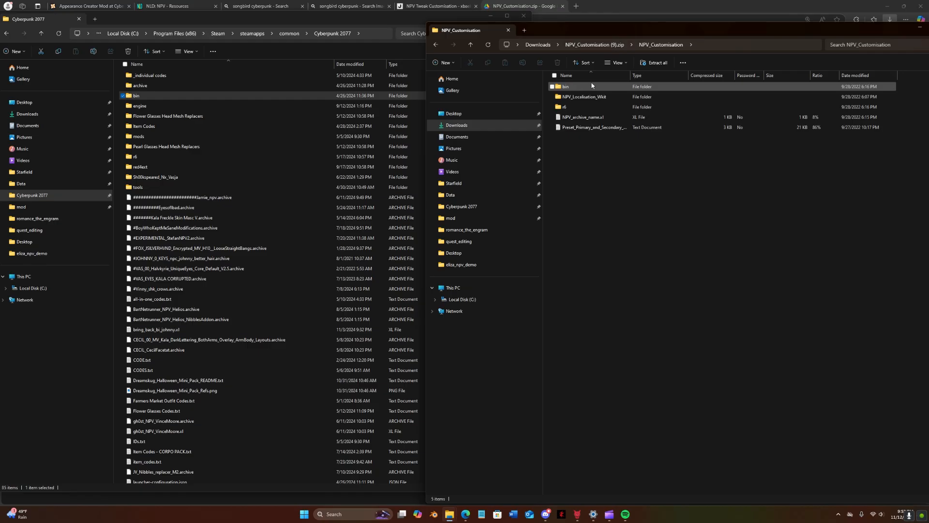
double_click(556, 89)
double_click(577, 87)
double_click(577, 87)
double_click(577, 87)
double_click(576, 87)
double_click(576, 87)
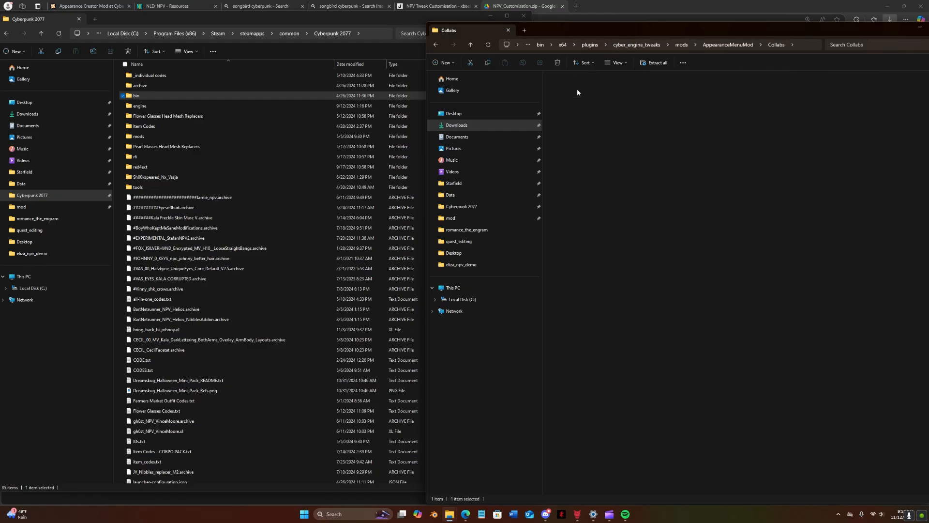
double_click(577, 87)
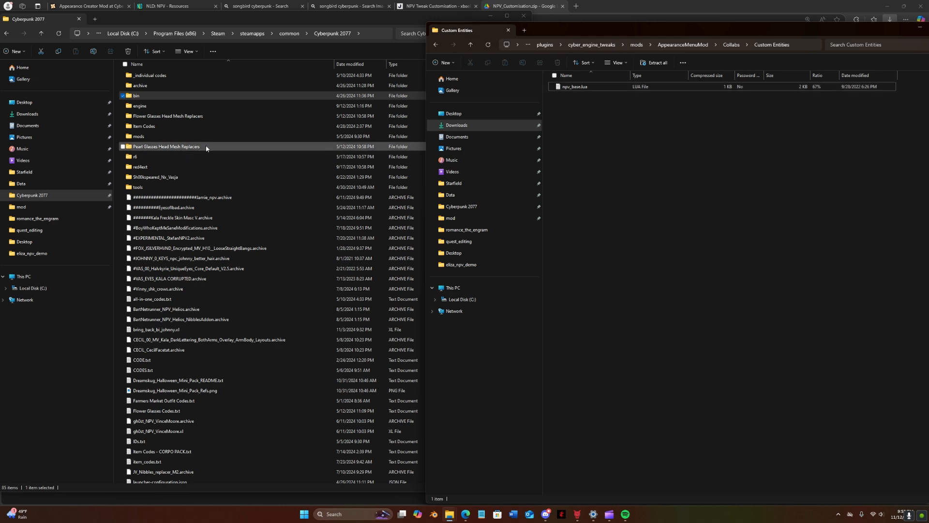
drag(555, 32, 671, 32)
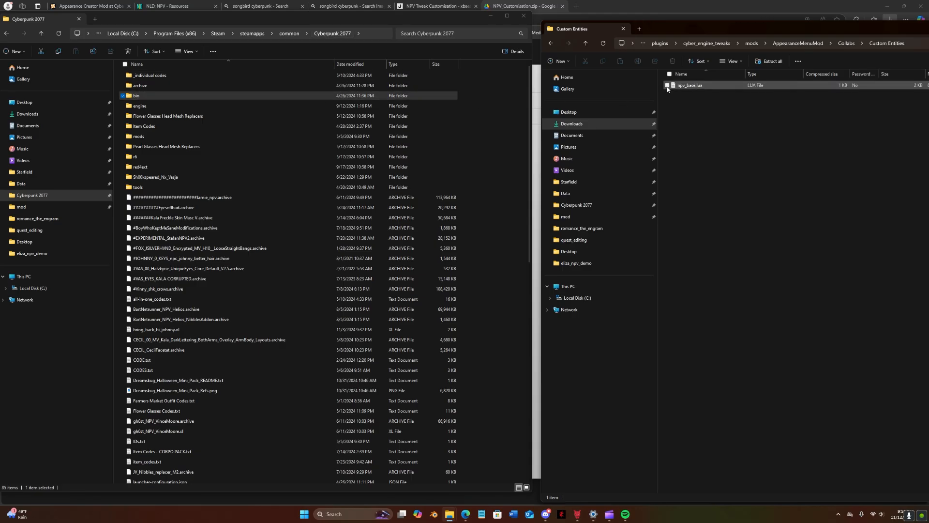
Step: Copy npv_base.lua from the zip into the game's bin\x64\plugins\cyber_engine_tweaks\mods\AppearanceMenuMod\Collabs\Custom Entities folder
double_click(173, 97)
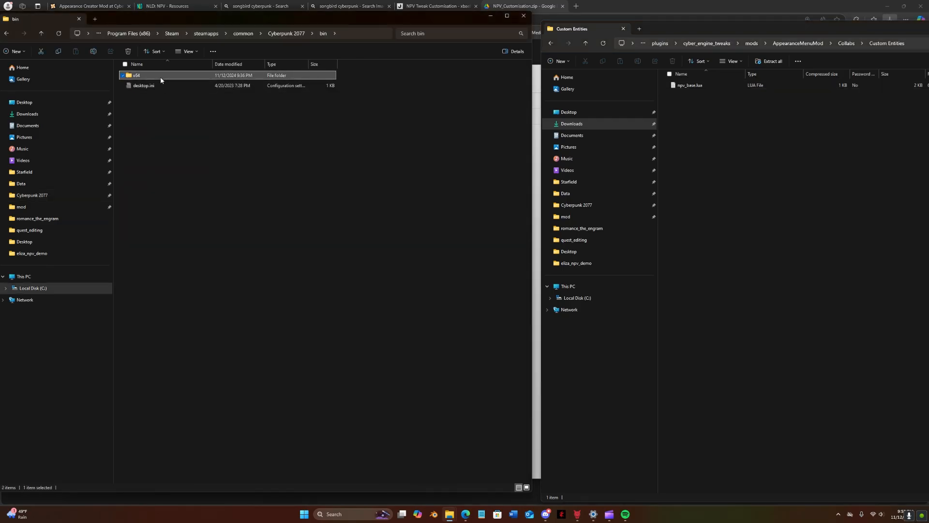
double_click(161, 76)
double_click(164, 95)
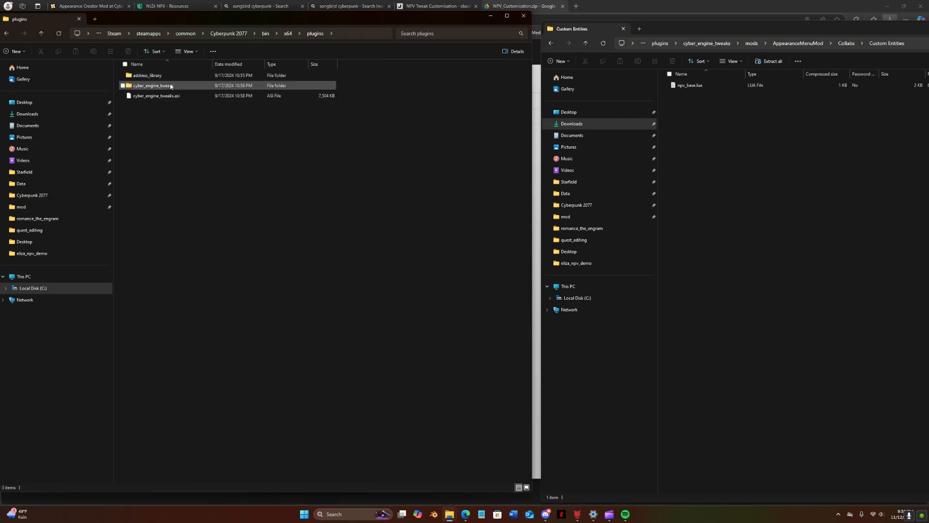
double_click(162, 86)
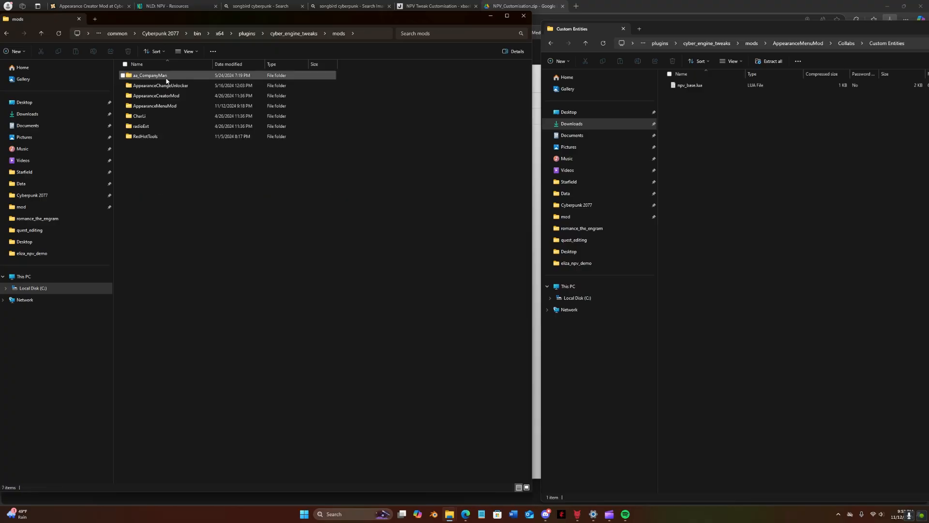
double_click(159, 105)
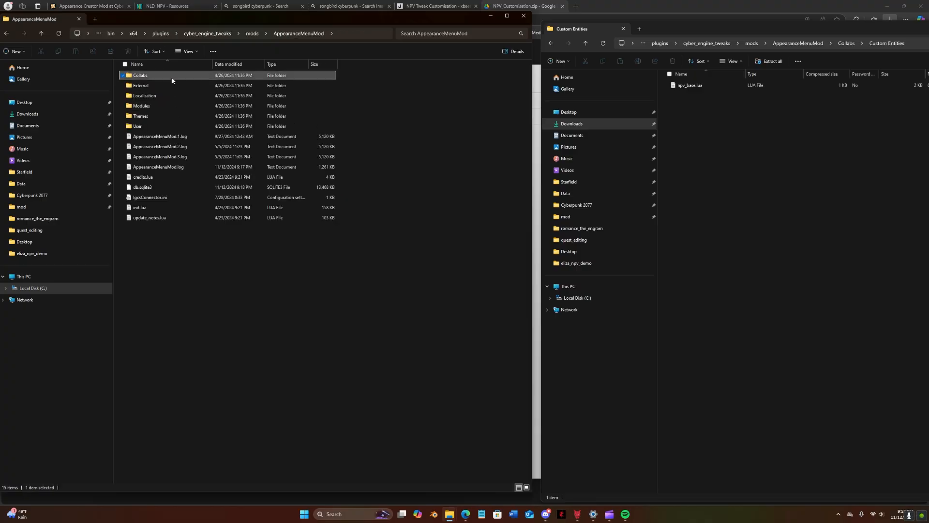
double_click(173, 80)
double_click(171, 85)
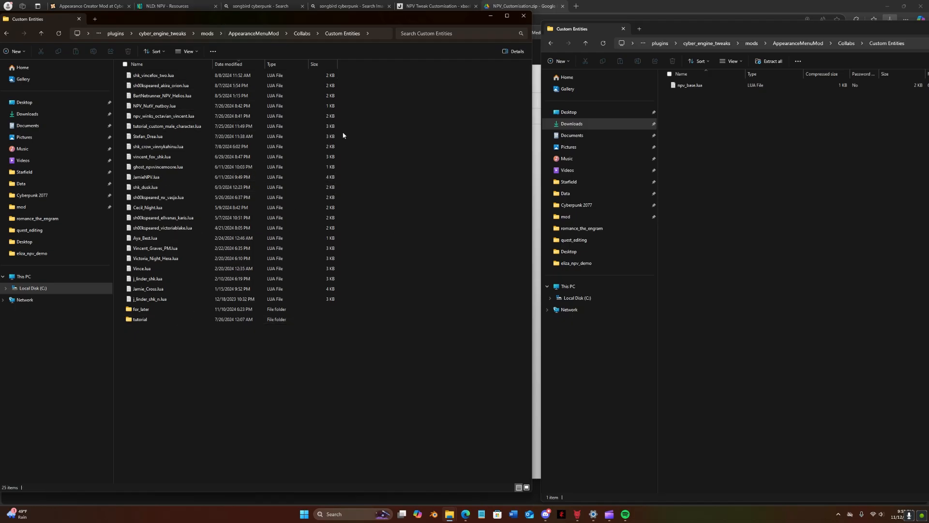
drag(687, 85, 234, 369)
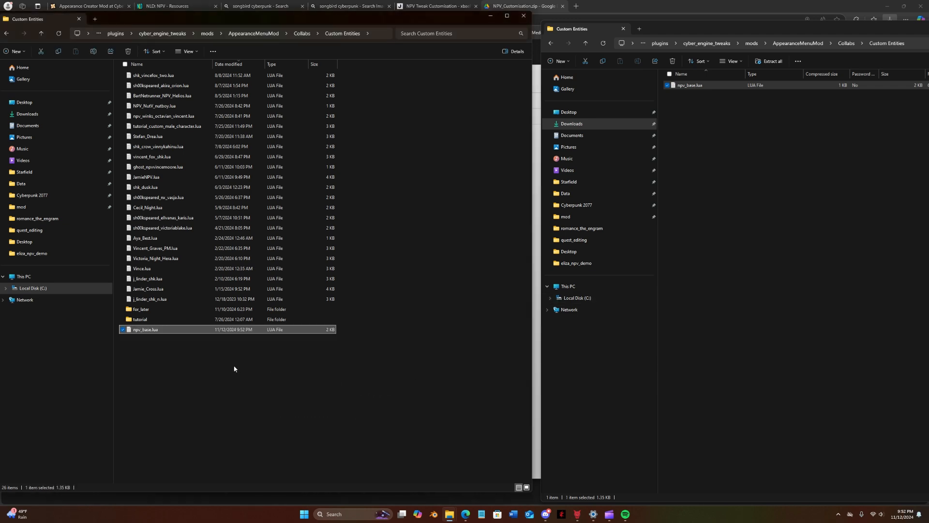
Step: Rename the copied npv_base.lua in the game's Custom Entities folder as shk_eliza_heathcliff.lua
right_click(151, 331)
click(188, 339)
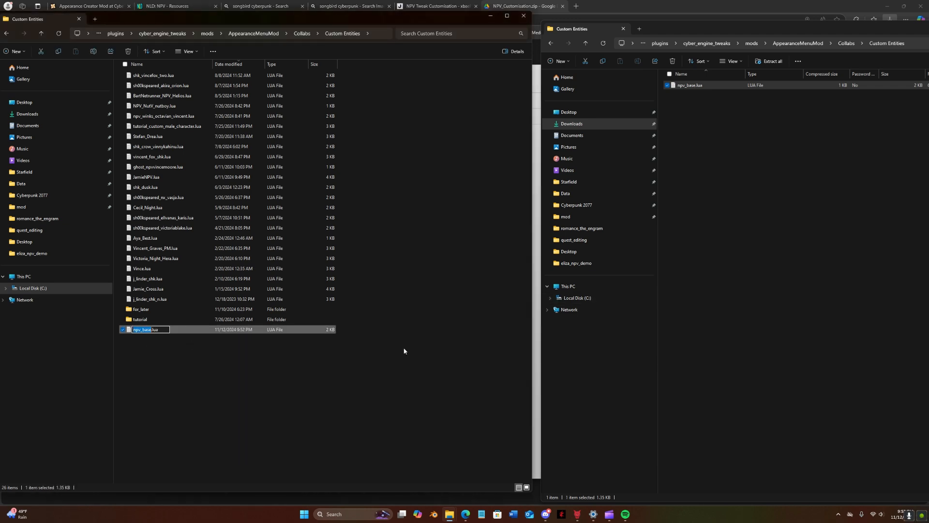
text(shk_eliza_heathcliff)
key(Return)
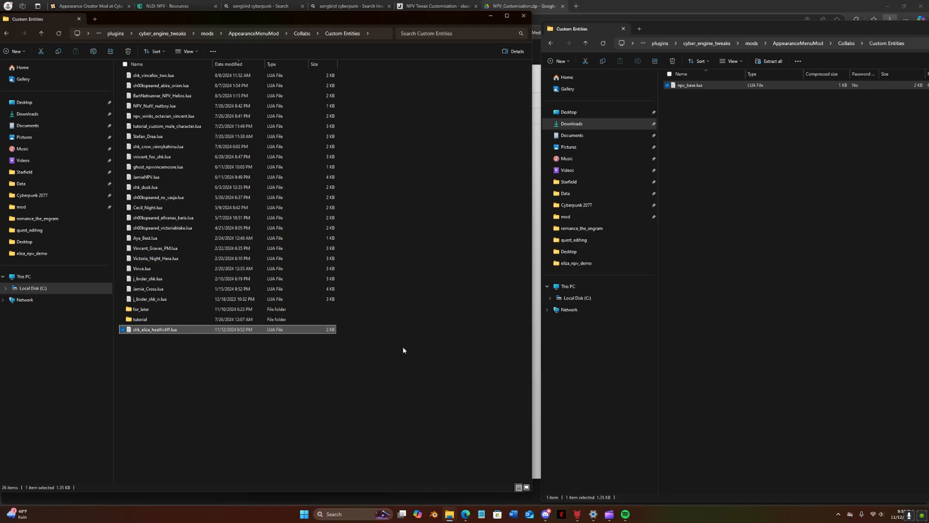
click(236, 388)
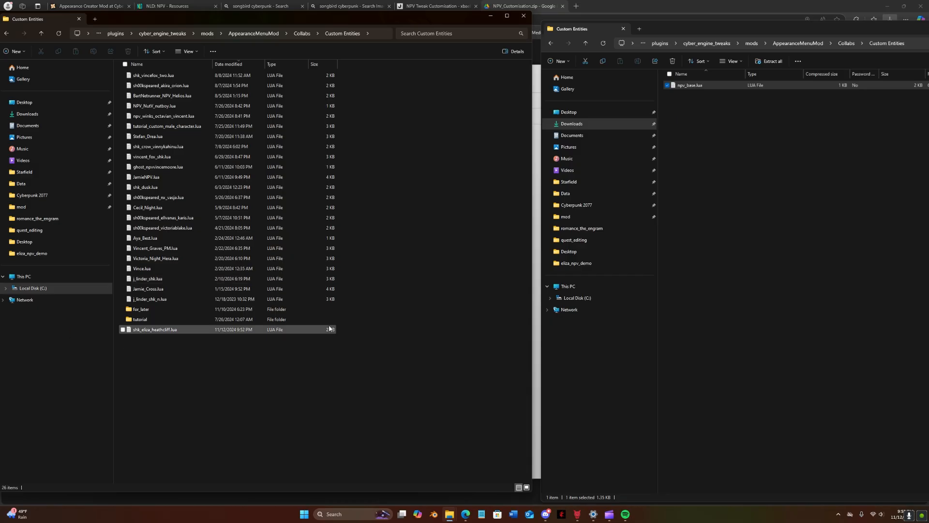
drag(387, 19, 430, 20)
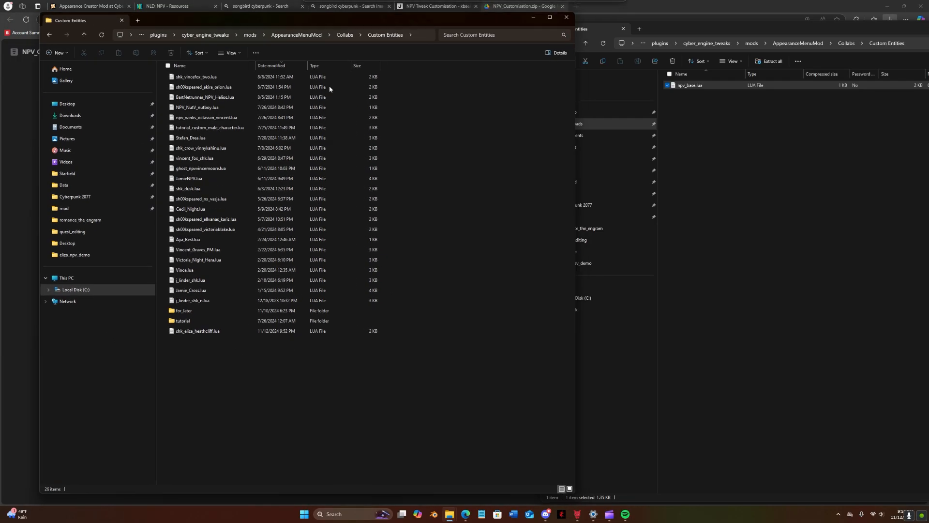
Step: Open shk_eliza_heathcliff.lua in Notepad and replace the placeholder modder value with the author's handle
click(205, 332)
double_click(204, 333)
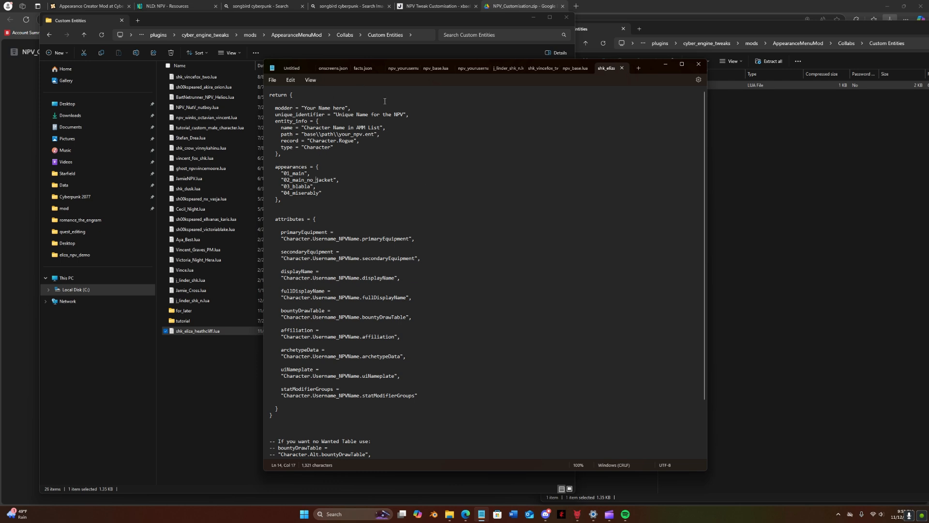
drag(345, 108, 306, 113)
text(Sh00kspeared)
Step: Set unique_identifier to "shk_eliza_heathcliff" and the entity_info name to "Eliza Heathcliff"
drag(336, 115, 403, 116)
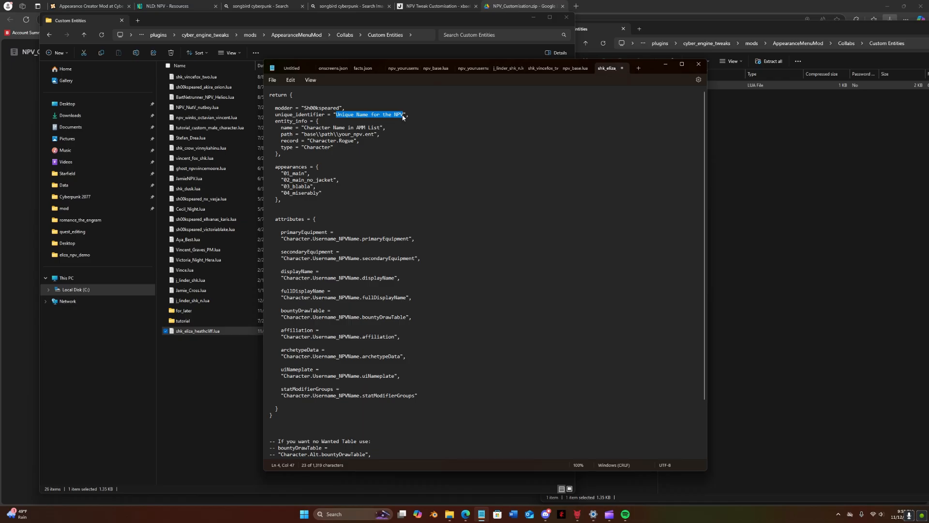
text(shk_e)
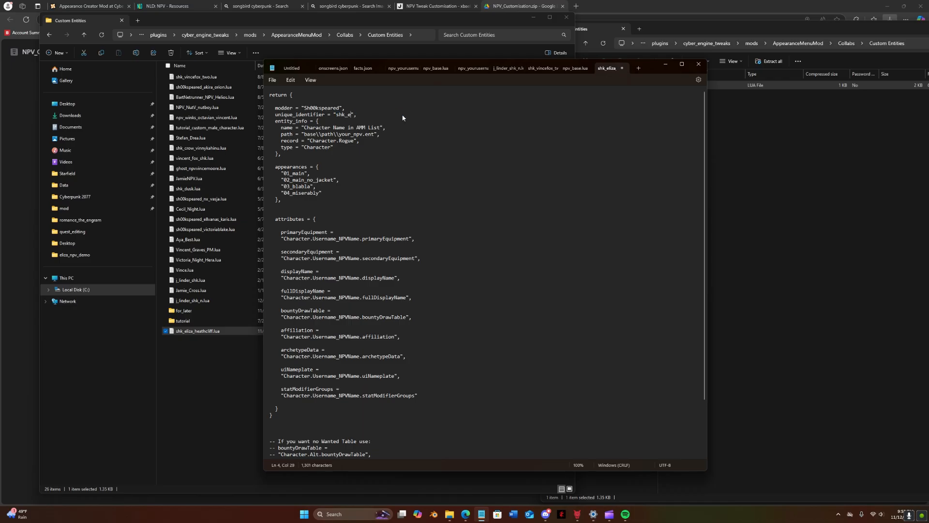
text(liza_heathcliff)
drag(305, 126, 382, 128)
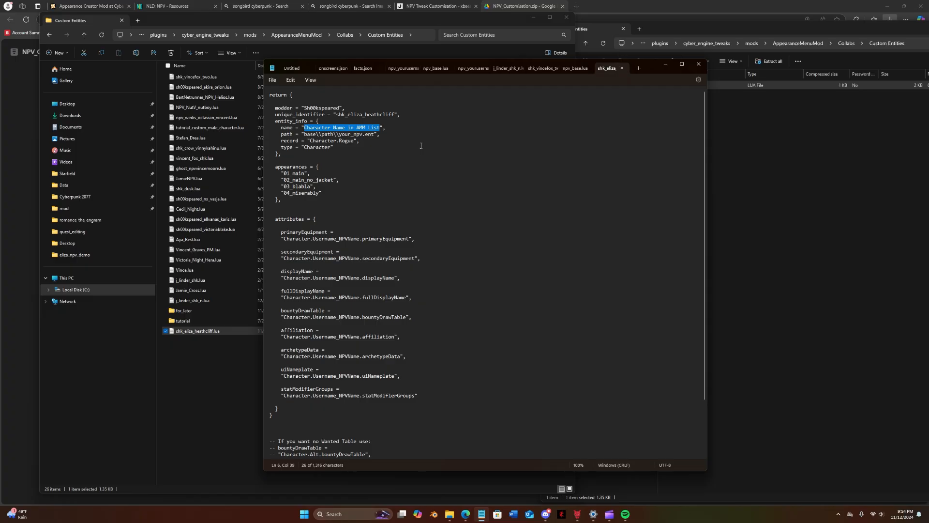
text(Eliza Heathcliff)
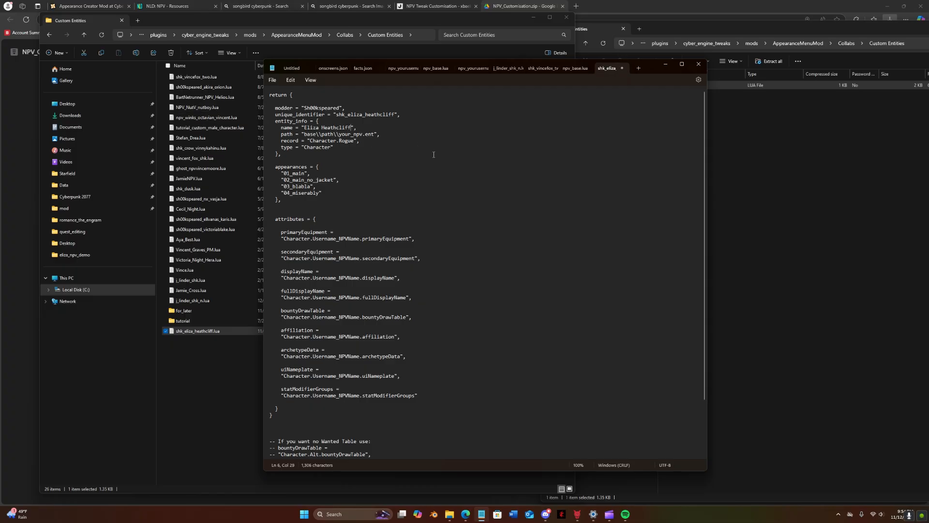
Step: Copy the relative game path of eliza_heathcliff.ent from WolvenKit and use it as the entity_info path in the .lua file, doubling its backslashes
mouse_move(580, 516)
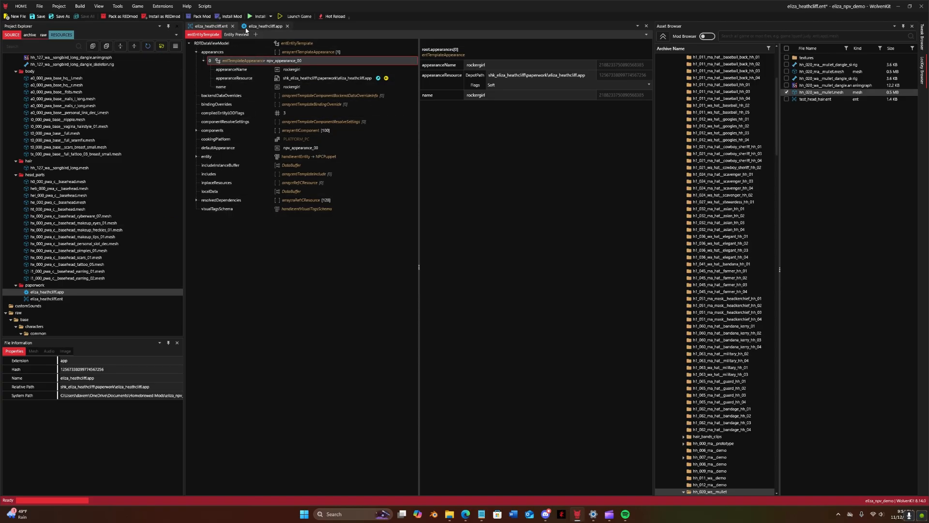
right_click(56, 301)
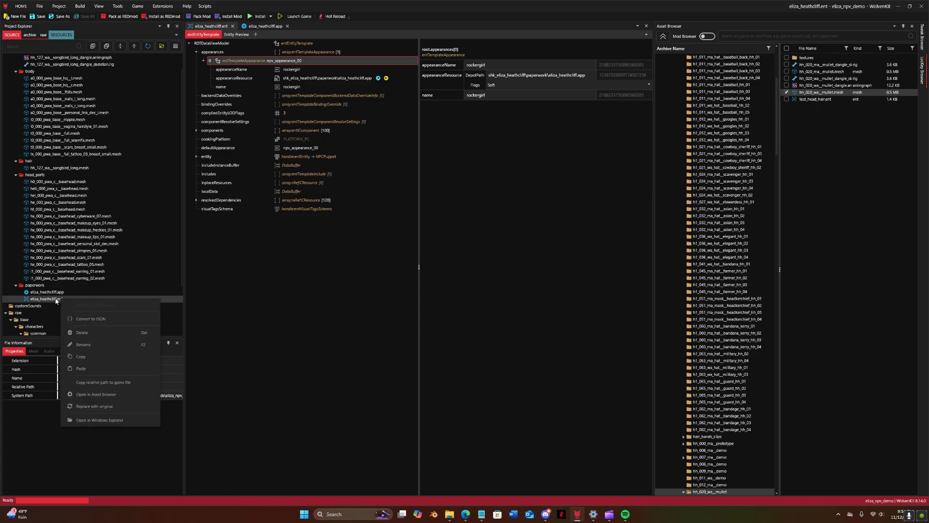
click(104, 383)
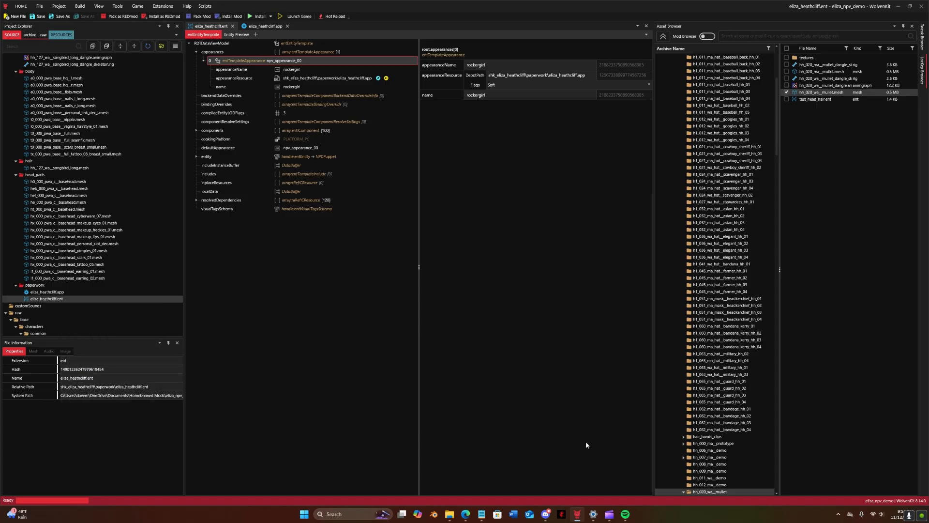
click(482, 514)
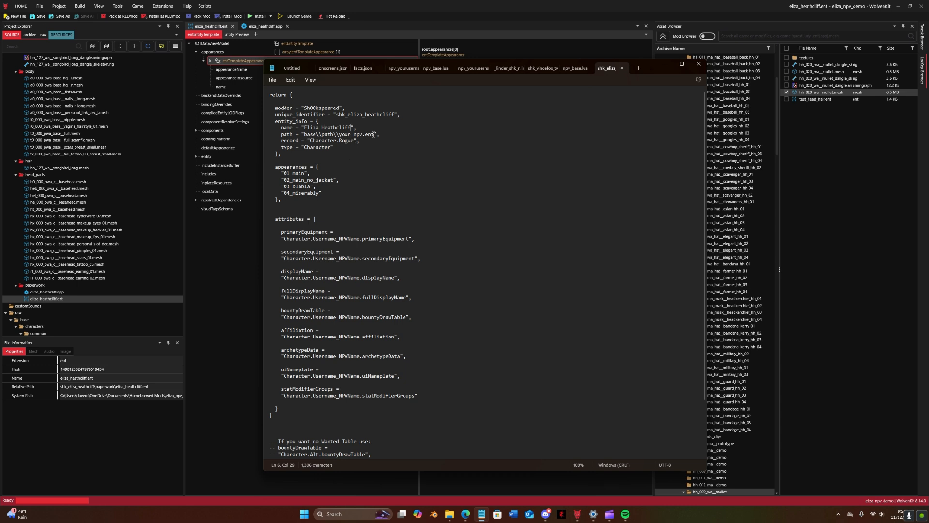
mouse_move(374, 136)
mouse_down()
mouse_move(308, 137)
mouse_move(375, 137)
mouse_up()
key(ctrl+v)
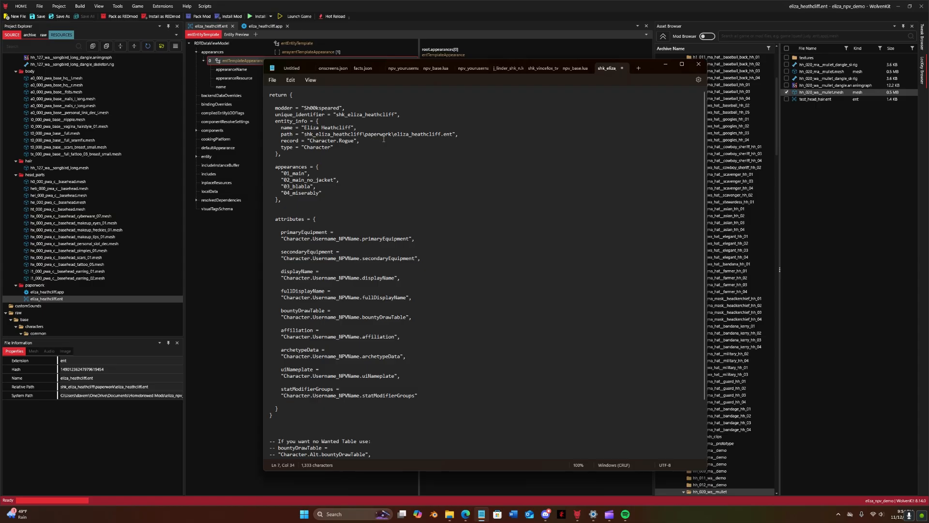
text(\\)
Step: Replace the four placeholder entries in the appearances list with "rockergirl", and save the .lua file
drag(277, 140, 336, 147)
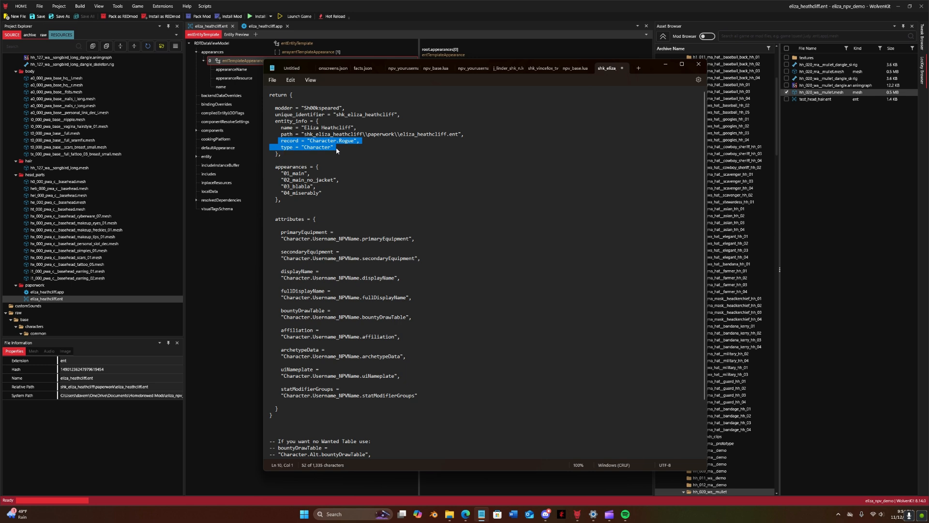
click(334, 172)
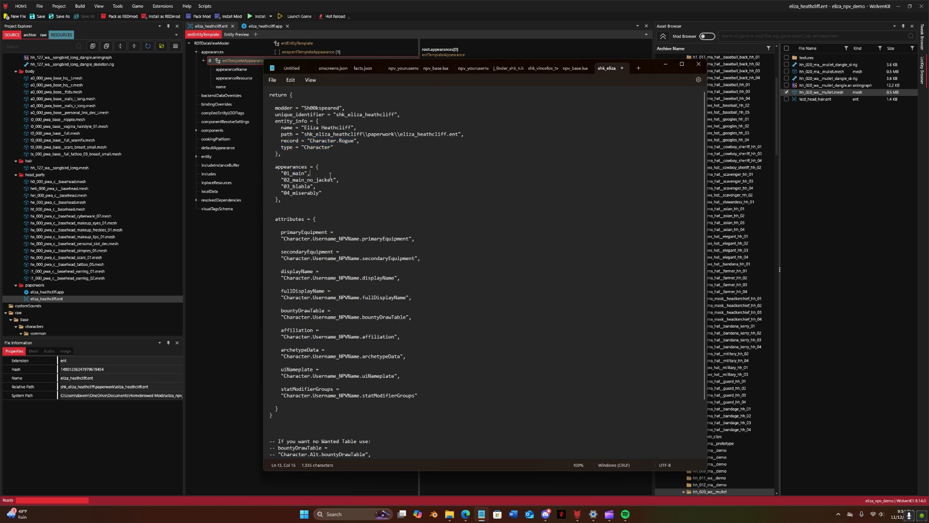
drag(324, 193, 283, 174)
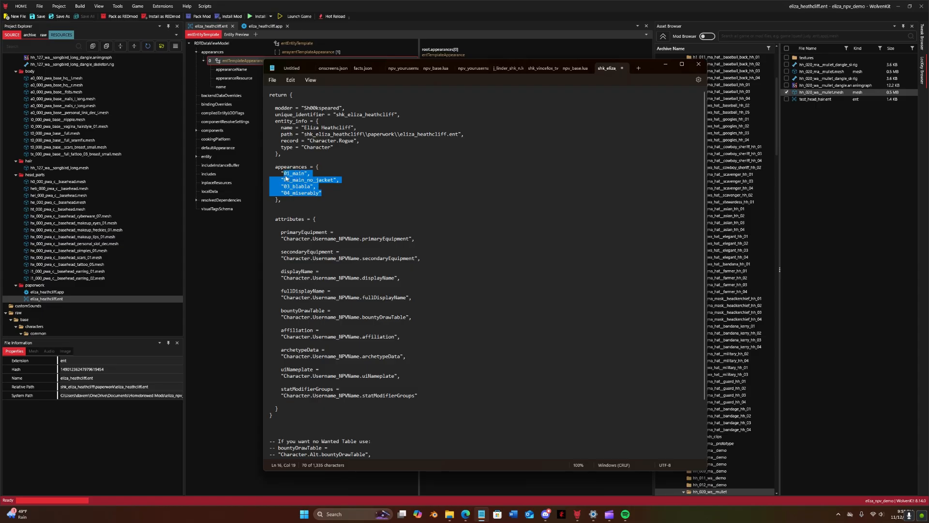
text(nockergirl)
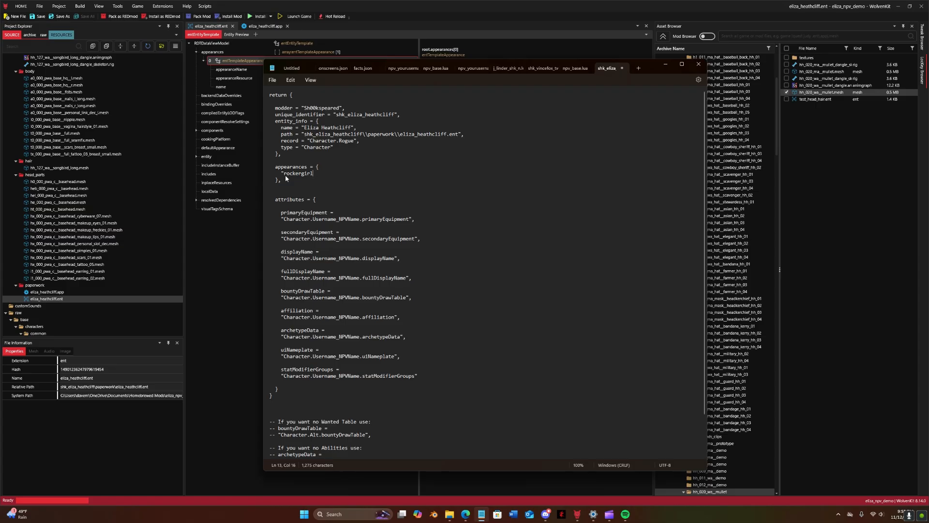
text(",)
scroll(399, 143, down, 2)
scroll(398, 143, up, 2)
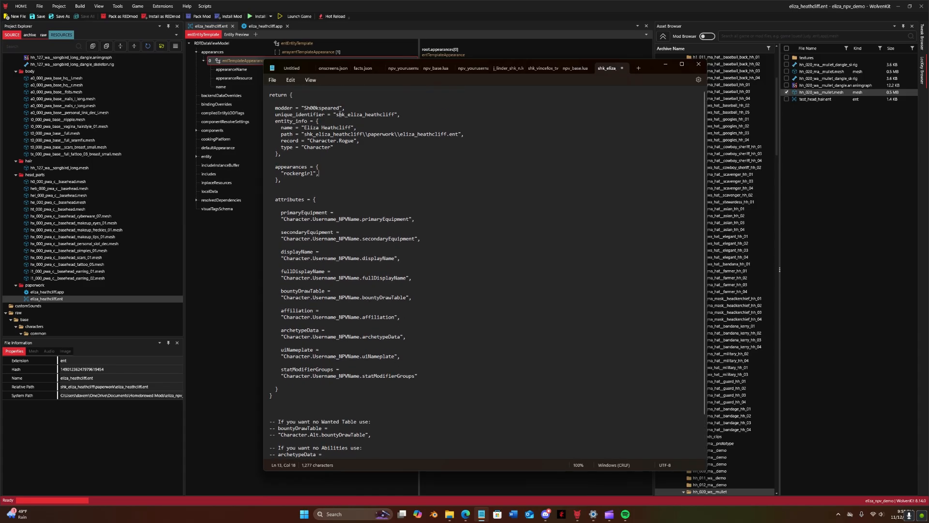
click(272, 80)
click(286, 126)
Step: Return to WolvenKit, view the components of the rockergirl appearance in eliza_heathcliff.app, and install the eliza_npv_demo mod
click(217, 230)
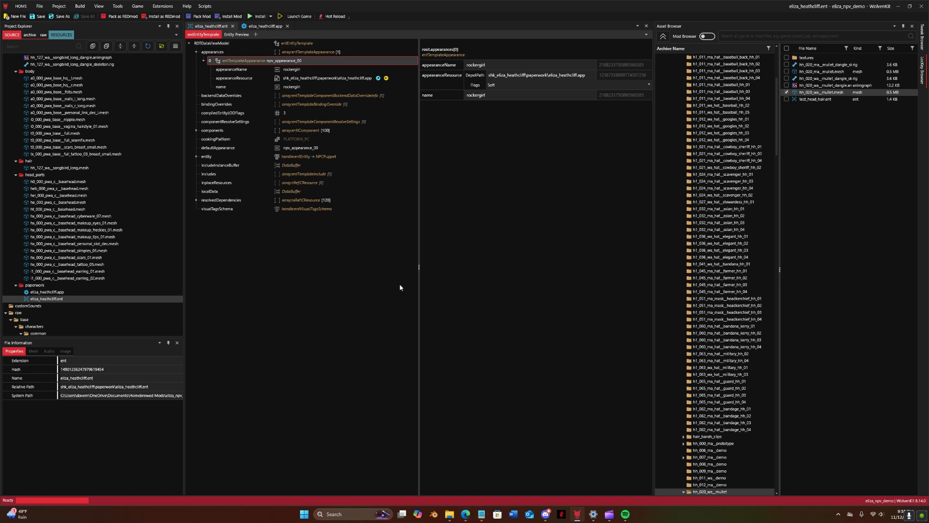
click(481, 514)
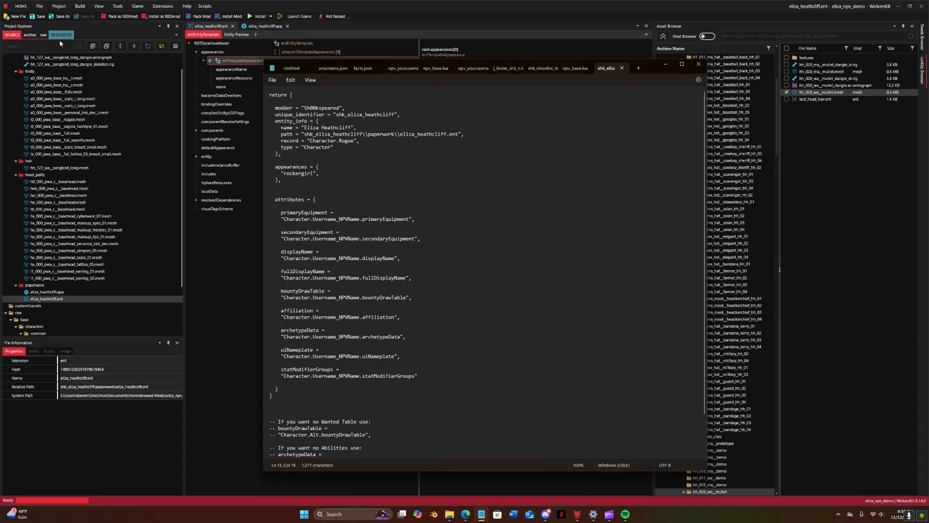
scroll(66, 80, up, 1)
scroll(67, 80, down, 1)
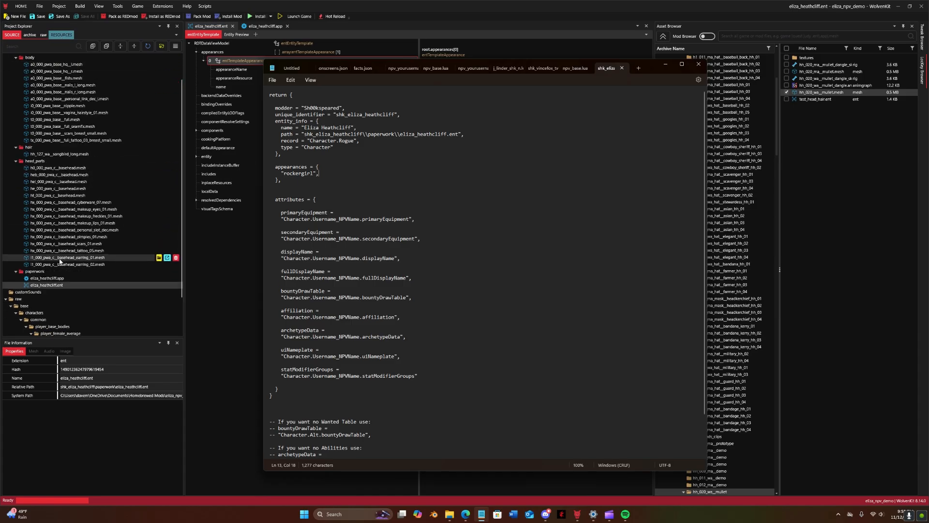
double_click(52, 304)
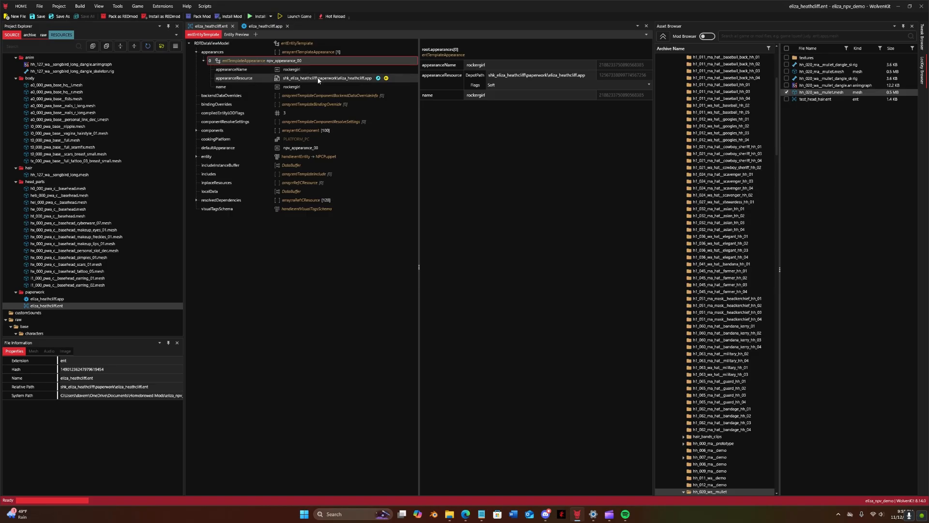
click(265, 27)
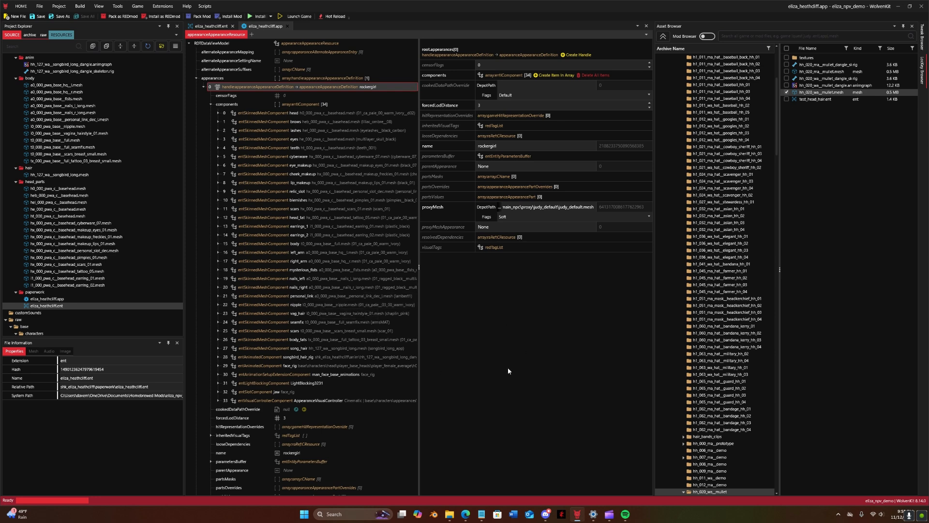
click(368, 374)
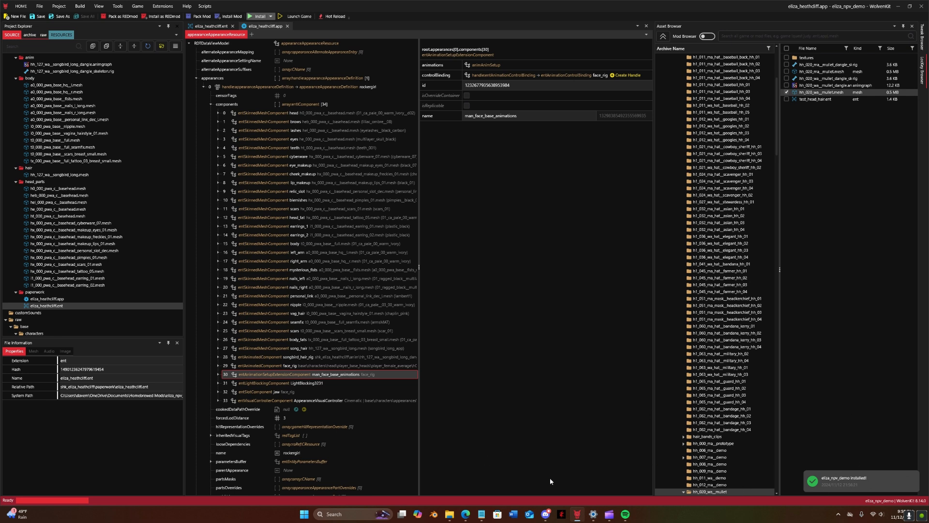
Step: Open the game's archive\pc\mod folder in File Explorer and locate eliza_npv_demo.archive
mouse_move(450, 514)
click(440, 474)
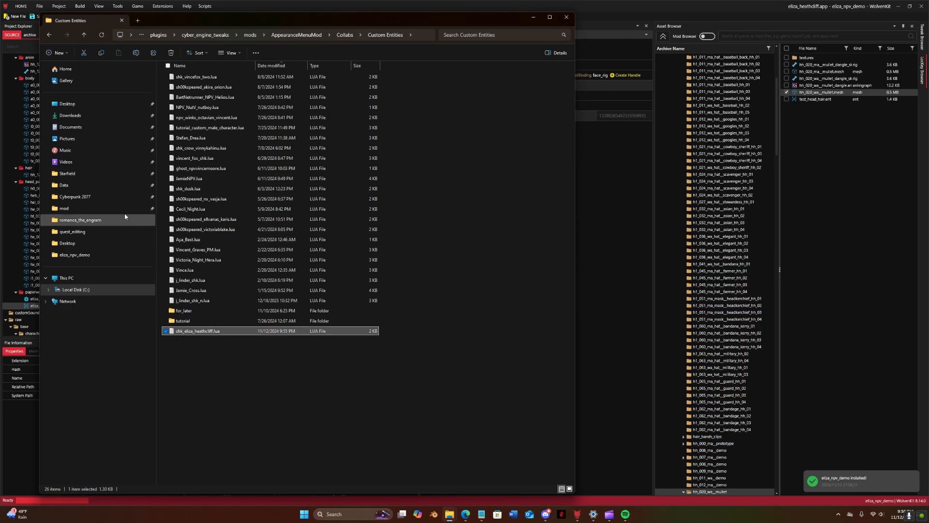
click(116, 208)
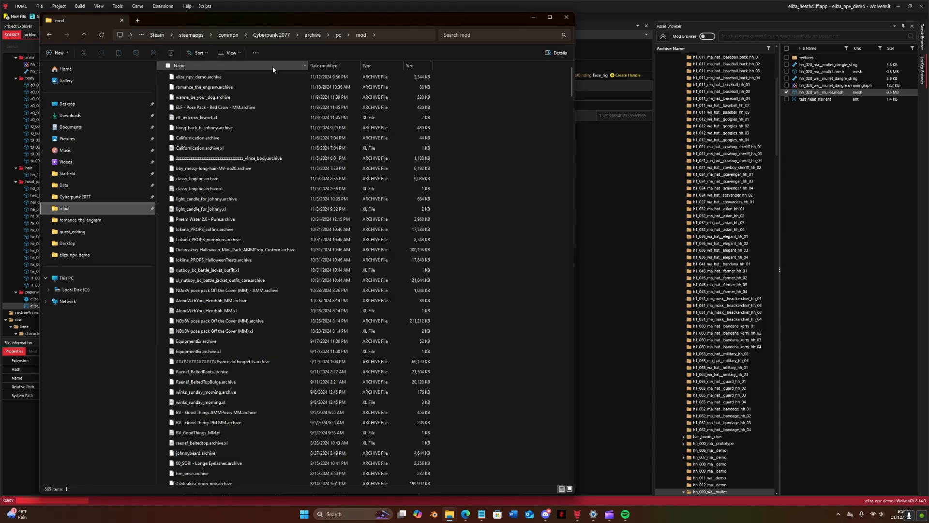
drag(208, 76, 228, 87)
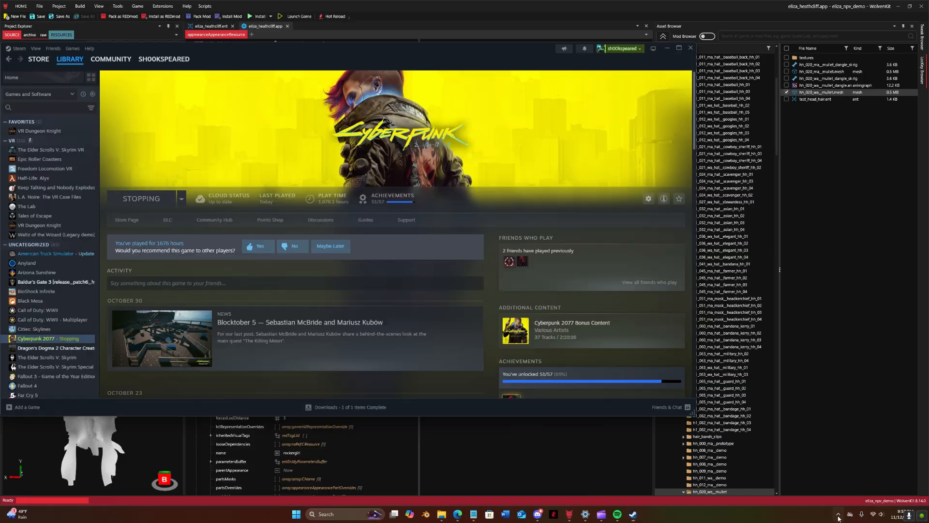
Step: Exit Steam completely so that the stuck Cyberpunk 2077 session is closed
click(838, 515)
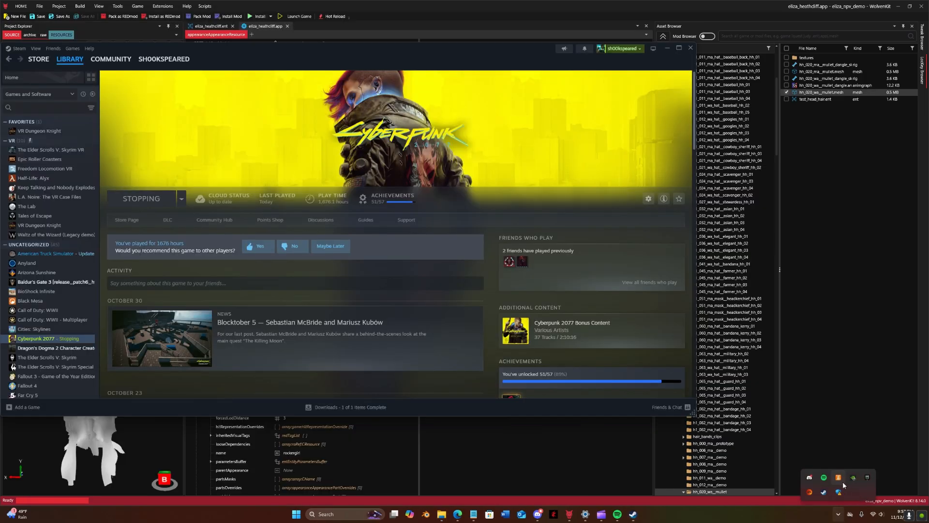
right_click(823, 491)
click(817, 484)
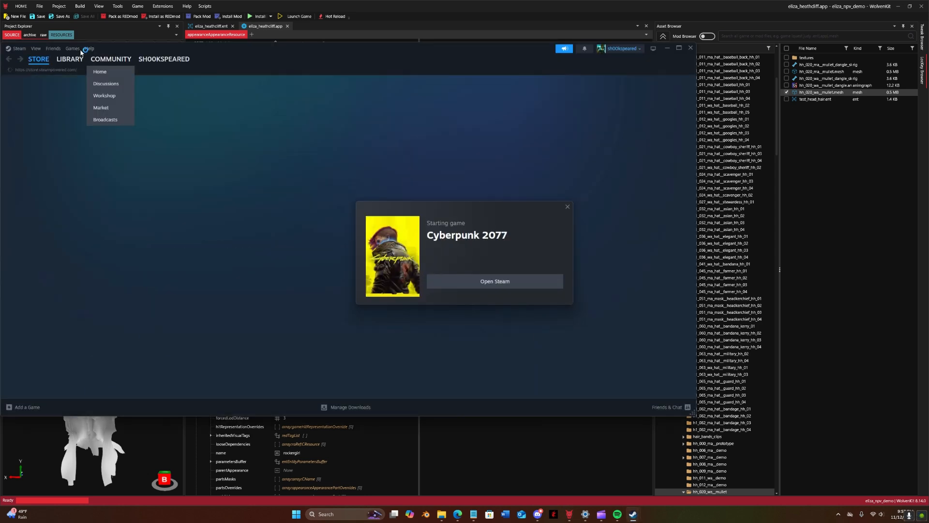
Step: Open Cyberpunk 2077 in the Steam games library and start playing from the game's launcher
click(73, 48)
click(92, 60)
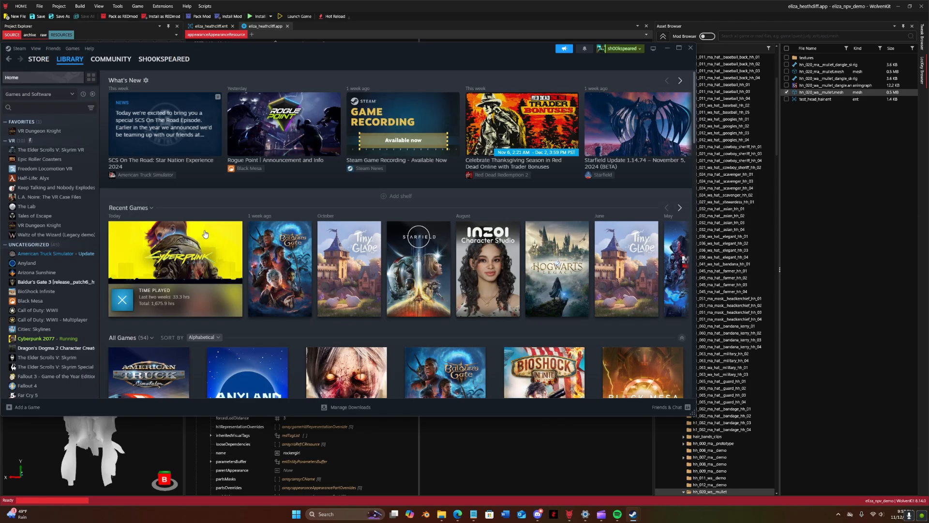
click(204, 263)
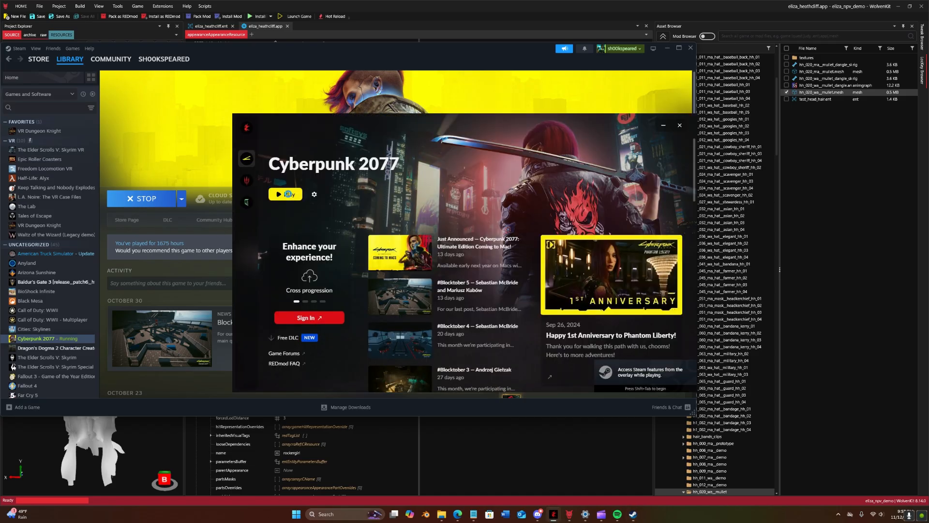
click(288, 194)
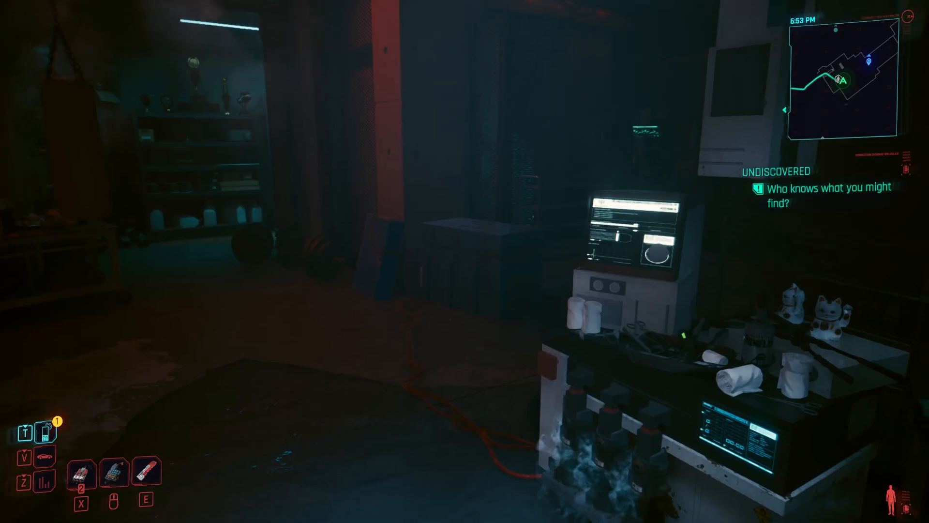
Step: In Appearance Menu Mod, despawn V, search the spawn list for "eliza" and spawn Eliza Heathcliff
key(grave)
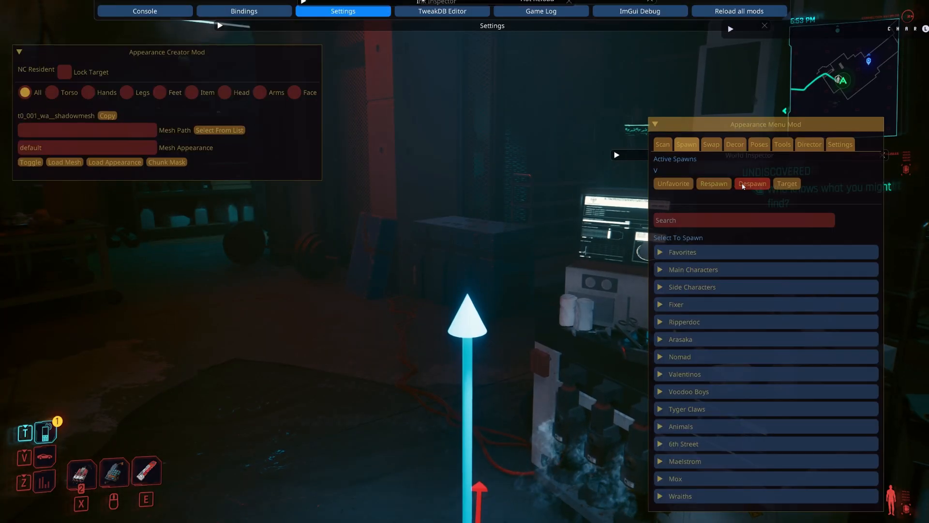
click(707, 163)
text(el)
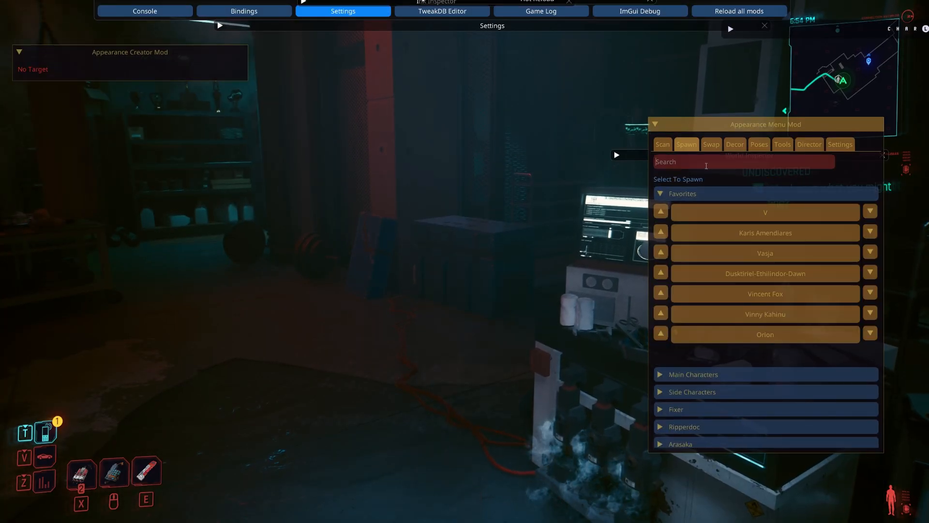
text(iza)
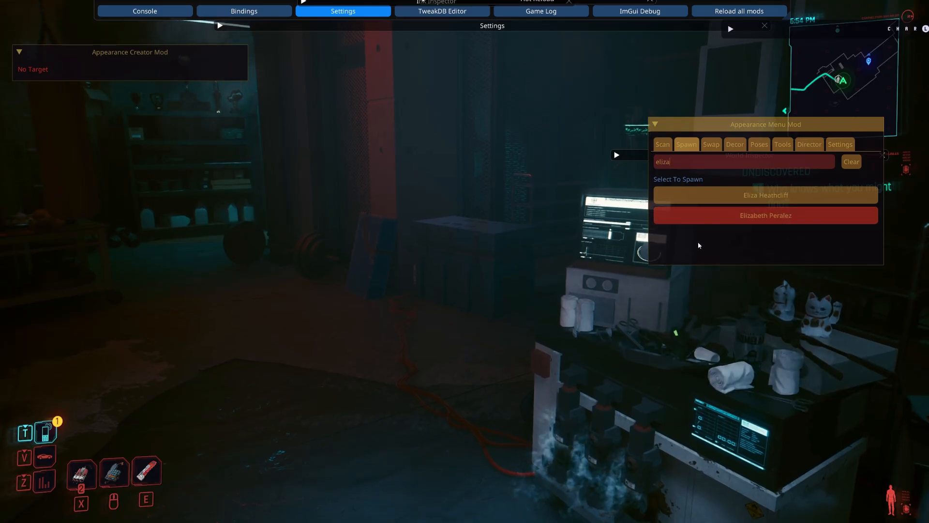
click(702, 194)
key(grave)
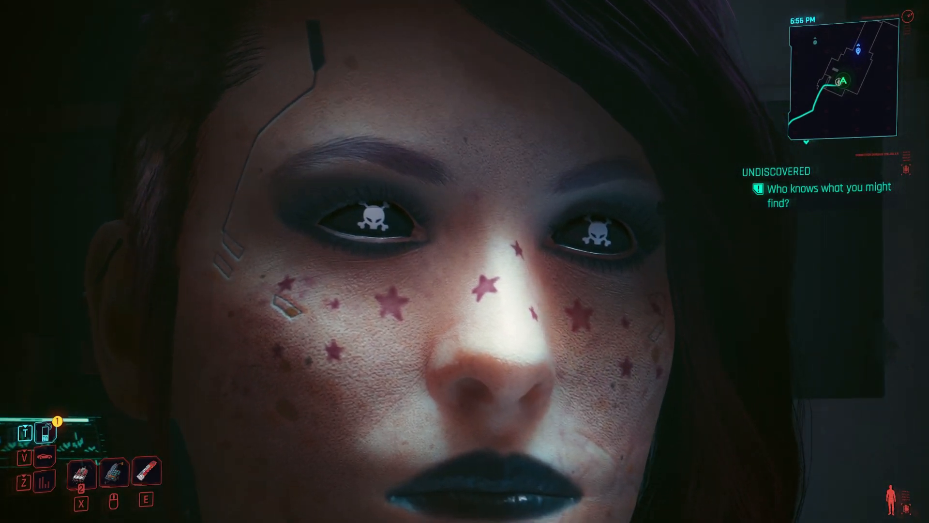
Step: Examine the spawned Eliza Heathcliff's face, hair and body in game, and view the pose categories for her
key(s)
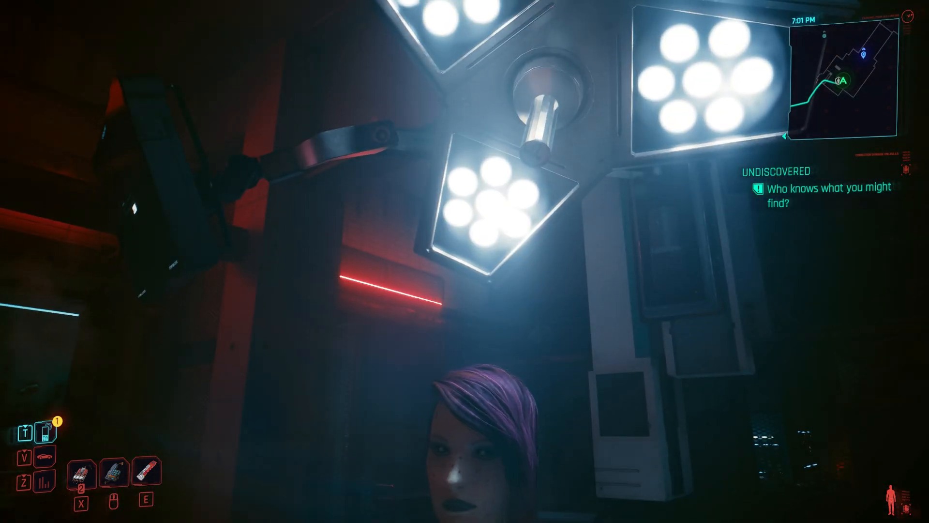
key(grave)
click(760, 143)
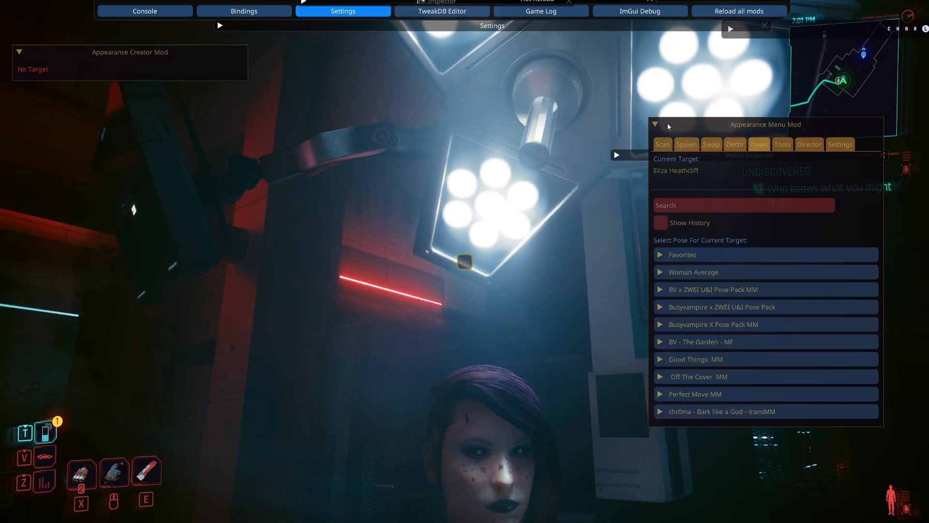
key(grave)
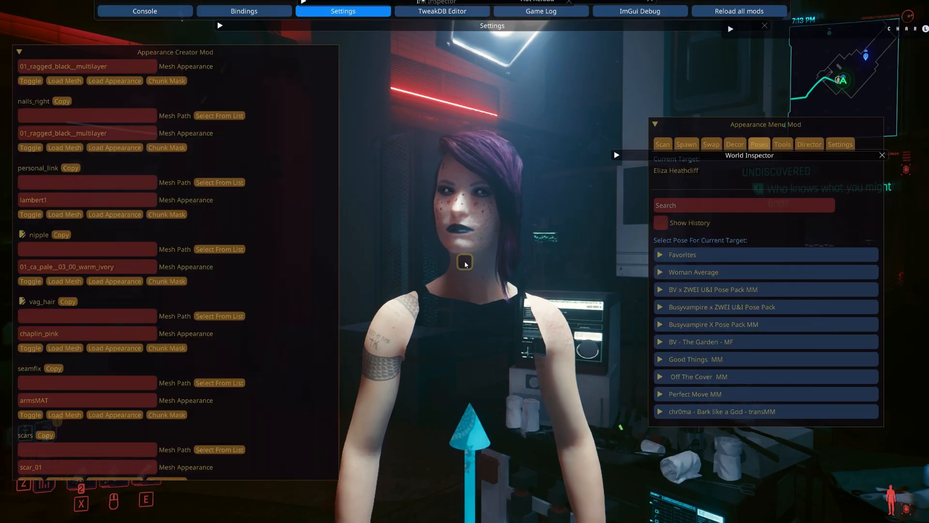
key(grave)
right_click(464, 261)
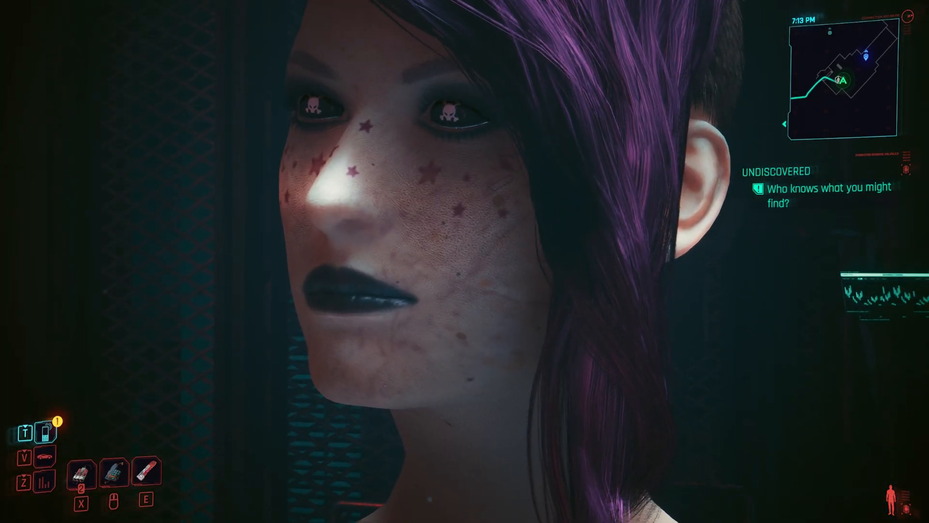